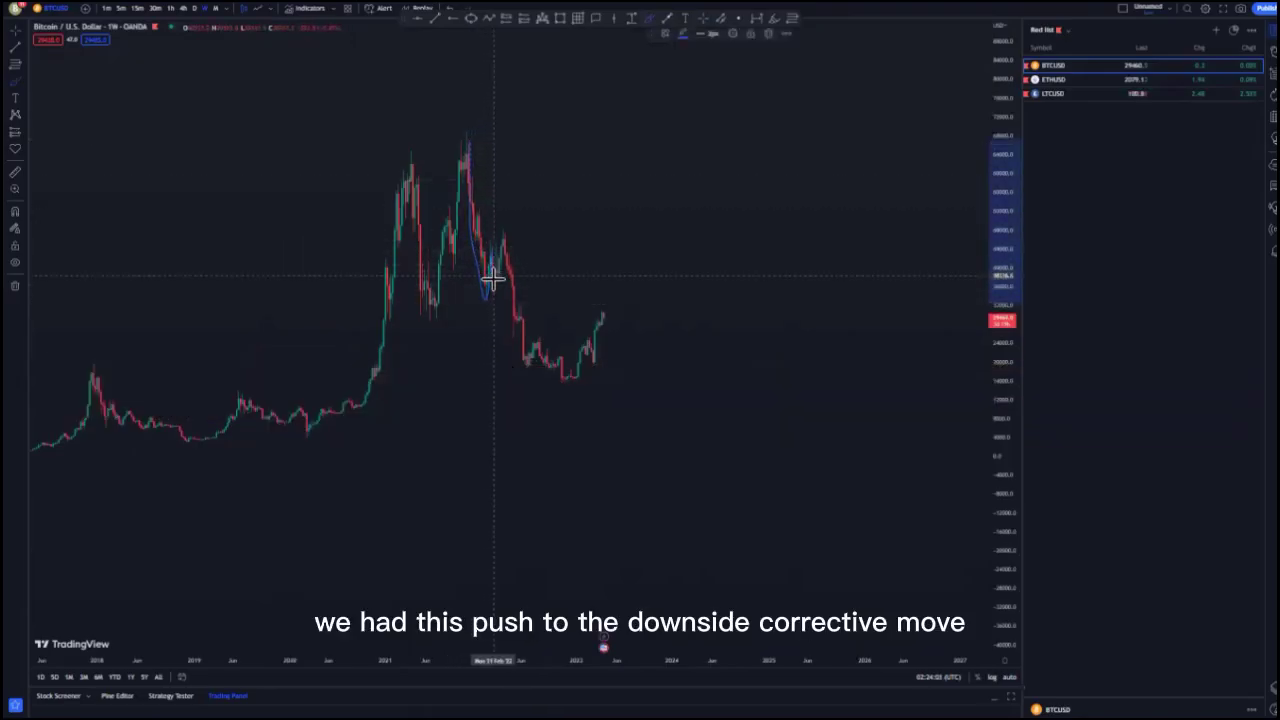
- Trace the decline from the late-2021 peak with the Brush and draw a white arrow projecting a drop from the current price
{"action": "mouse_move", "coordinate": [503, 248]}
{"action": "left_mouse_down"}
{"action": "mouse_move", "coordinate": [508, 237]}
{"action": "mouse_move", "coordinate": [558, 380]}
{"action": "mouse_move", "coordinate": [595, 315]}
{"action": "left_mouse_up"}
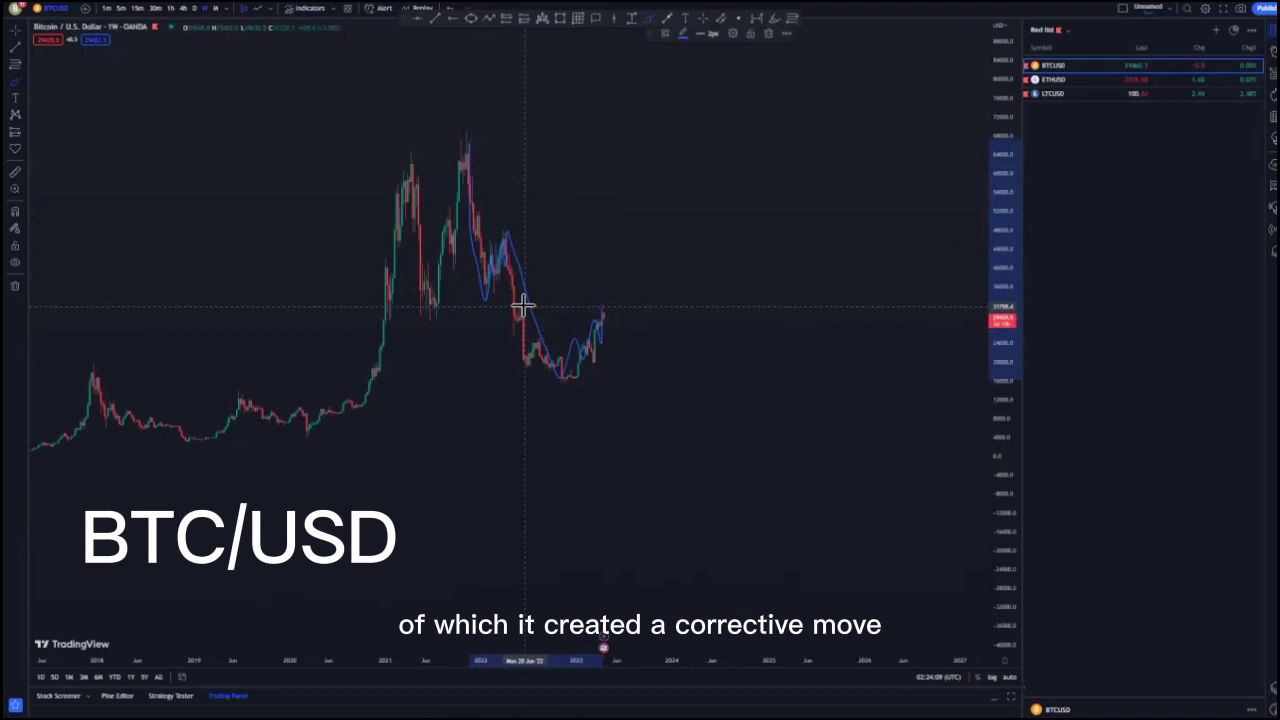
{"action": "left_click", "coordinate": [666, 19]}
{"action": "left_click_drag", "start_coordinate": [611, 305], "coordinate": [640, 416]}
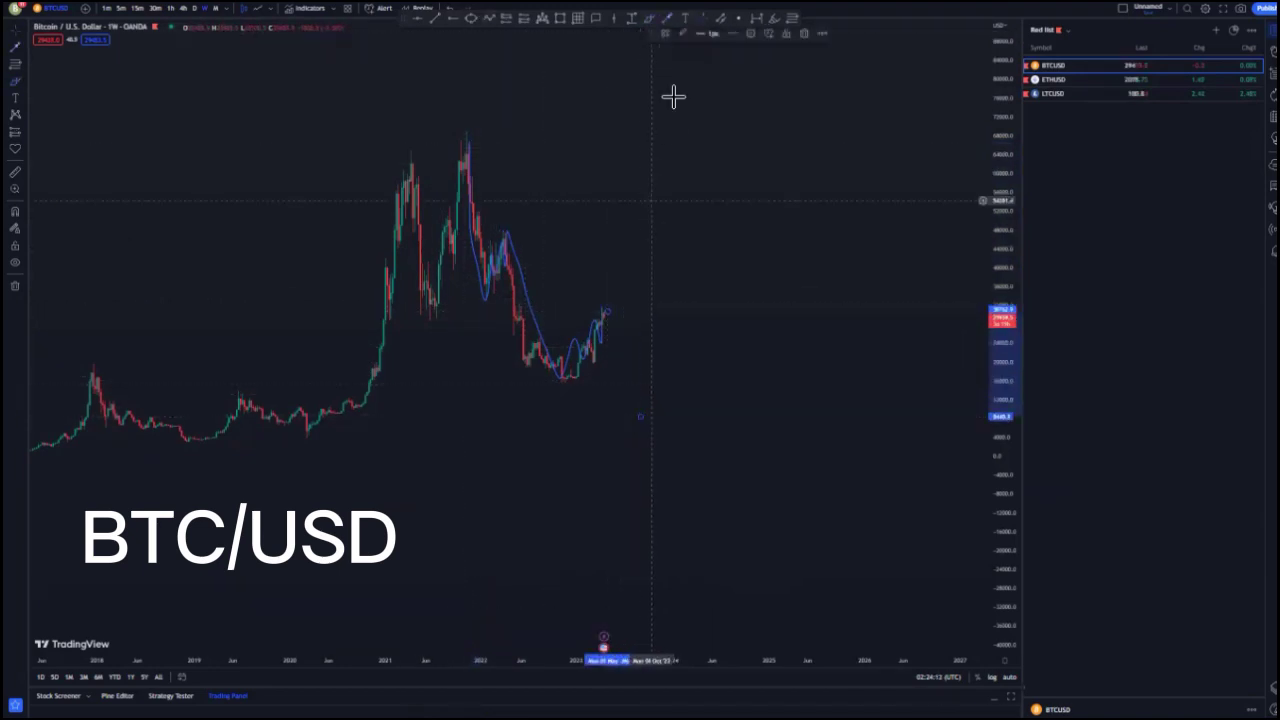
{"action": "left_click", "coordinate": [684, 36]}
{"action": "left_click", "coordinate": [684, 53]}
{"action": "scroll", "coordinate": [746, 306], "scroll_direction": "down", "scroll_amount": 3}
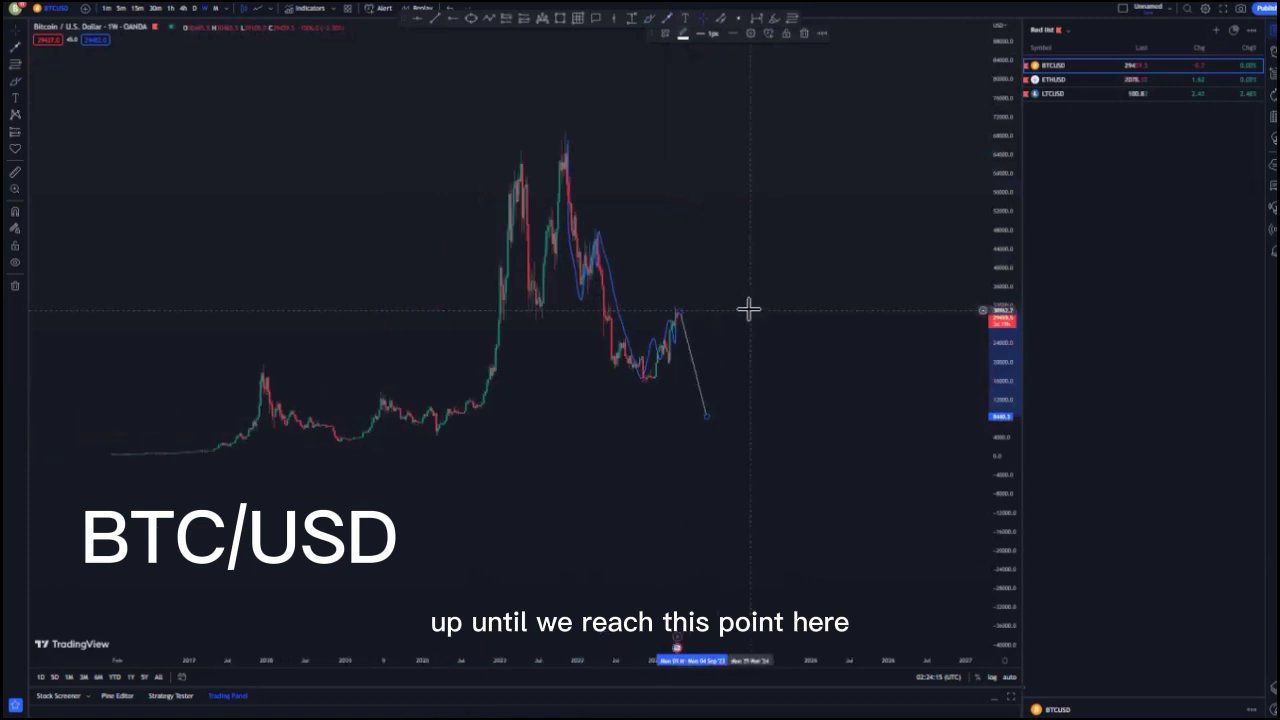
- Draw a horizontal ray starting at the low around the beginning of 2019
{"action": "left_click", "coordinate": [452, 18]}
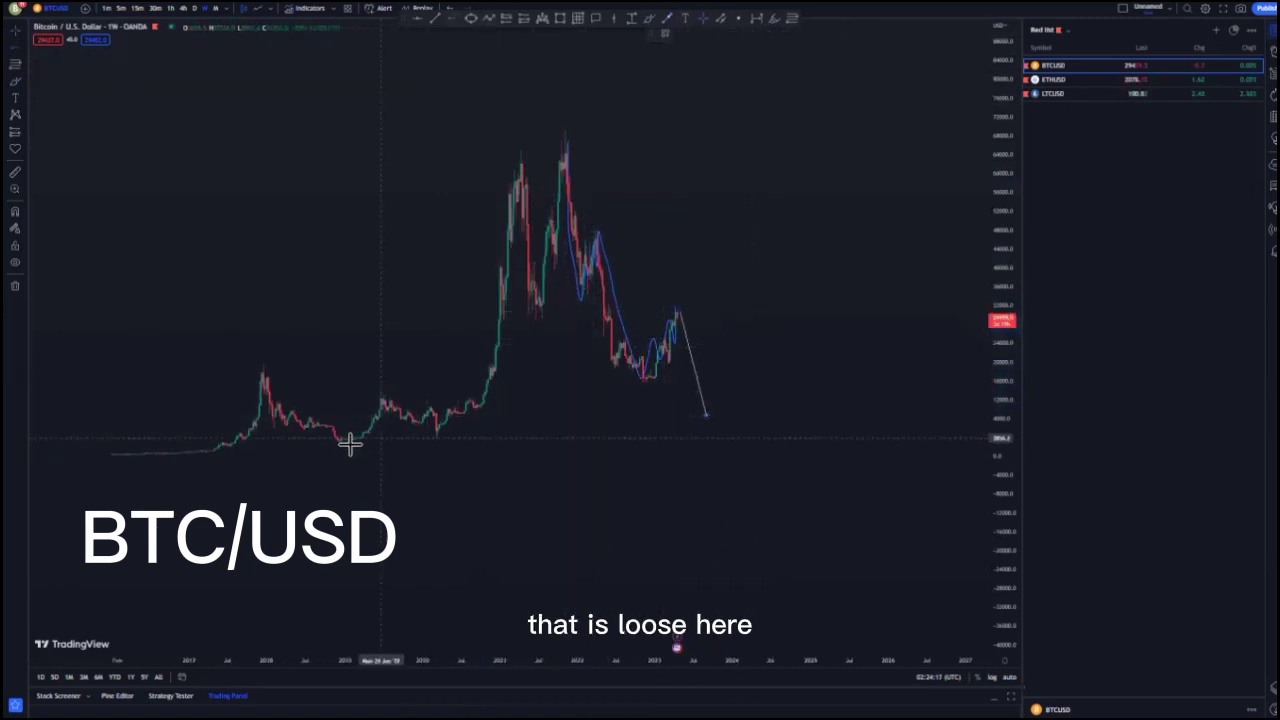
{"action": "left_click", "coordinate": [336, 441]}
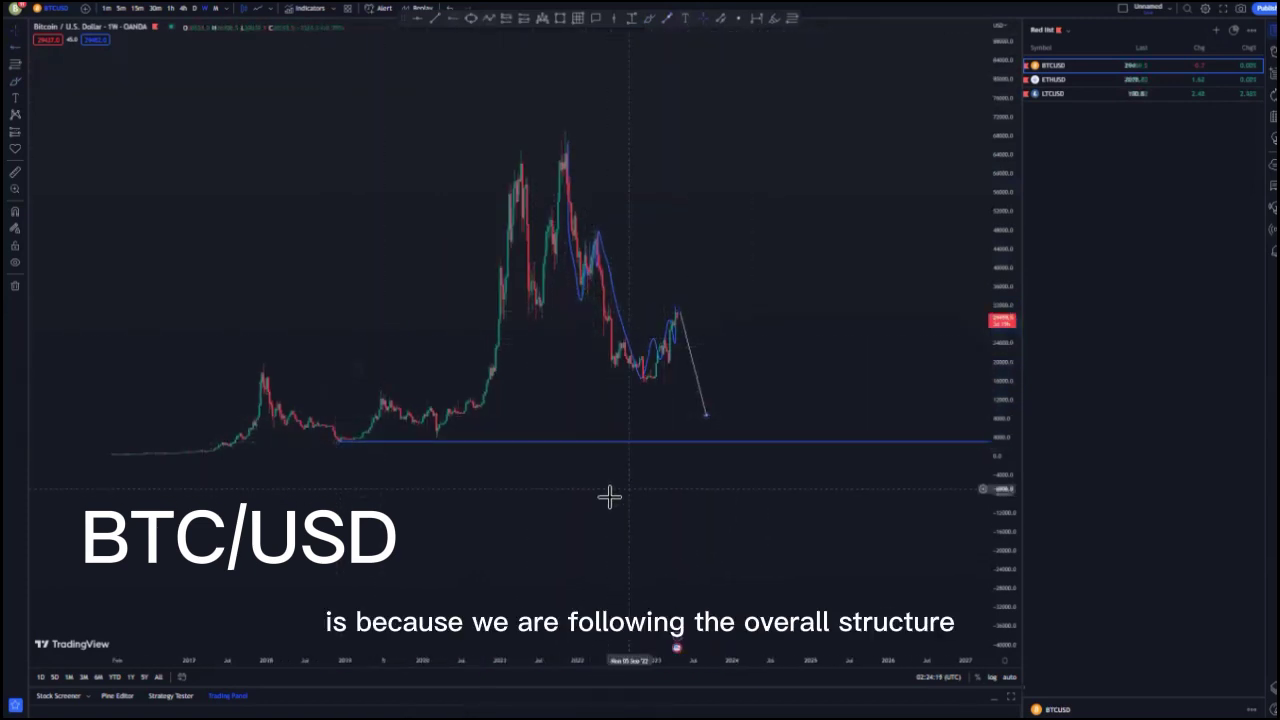
{"action": "left_click_drag", "start_coordinate": [631, 488], "coordinate": [595, 502]}
{"action": "scroll", "coordinate": [451, 320], "scroll_direction": "up", "scroll_amount": 1}
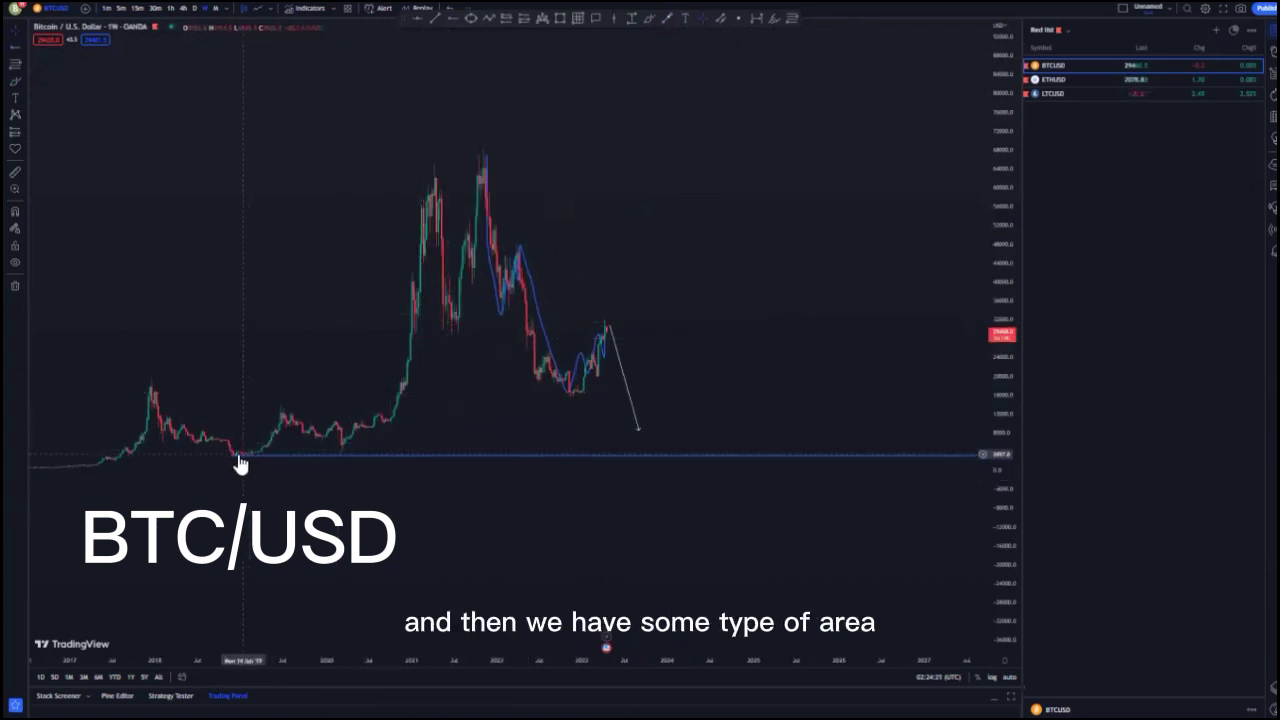
- Draw a rectangle over the zone just above the low-level ray around the arrow's tip, then delete it
{"action": "left_click", "coordinate": [560, 18]}
{"action": "left_click_drag", "start_coordinate": [467, 445], "coordinate": [752, 455]}
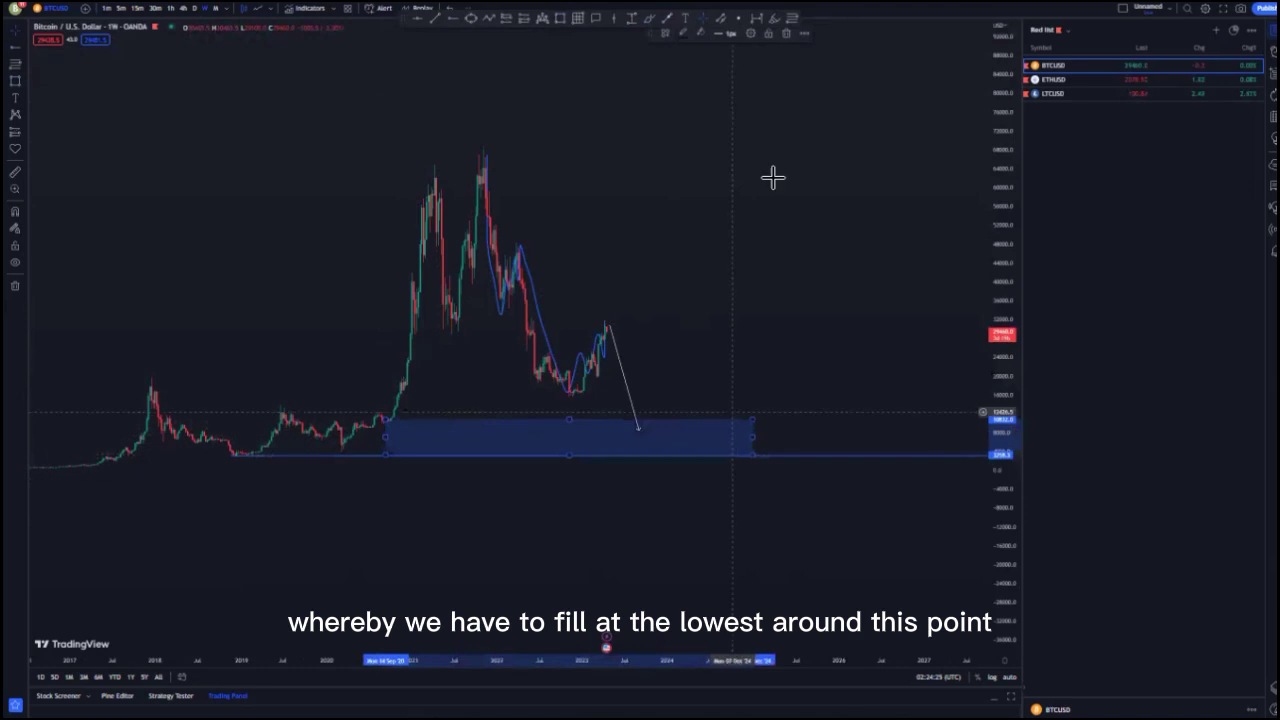
{"action": "left_click", "coordinate": [784, 34]}
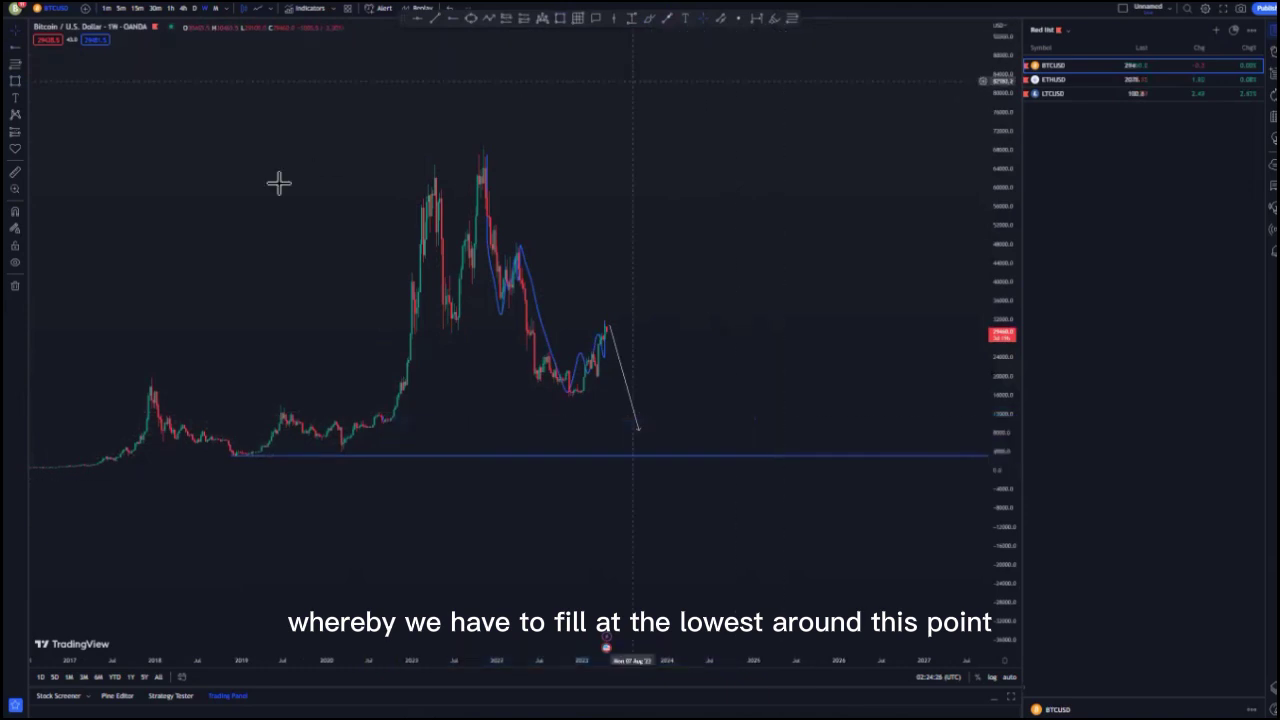
- Undo the remaining drawings, including the ray, the arrow and the brush strokes, to clear the weekly chart
{"action": "left_click", "coordinate": [450, 8]}
{"action": "left_click", "coordinate": [450, 8]}
{"action": "left_click", "coordinate": [450, 8]}
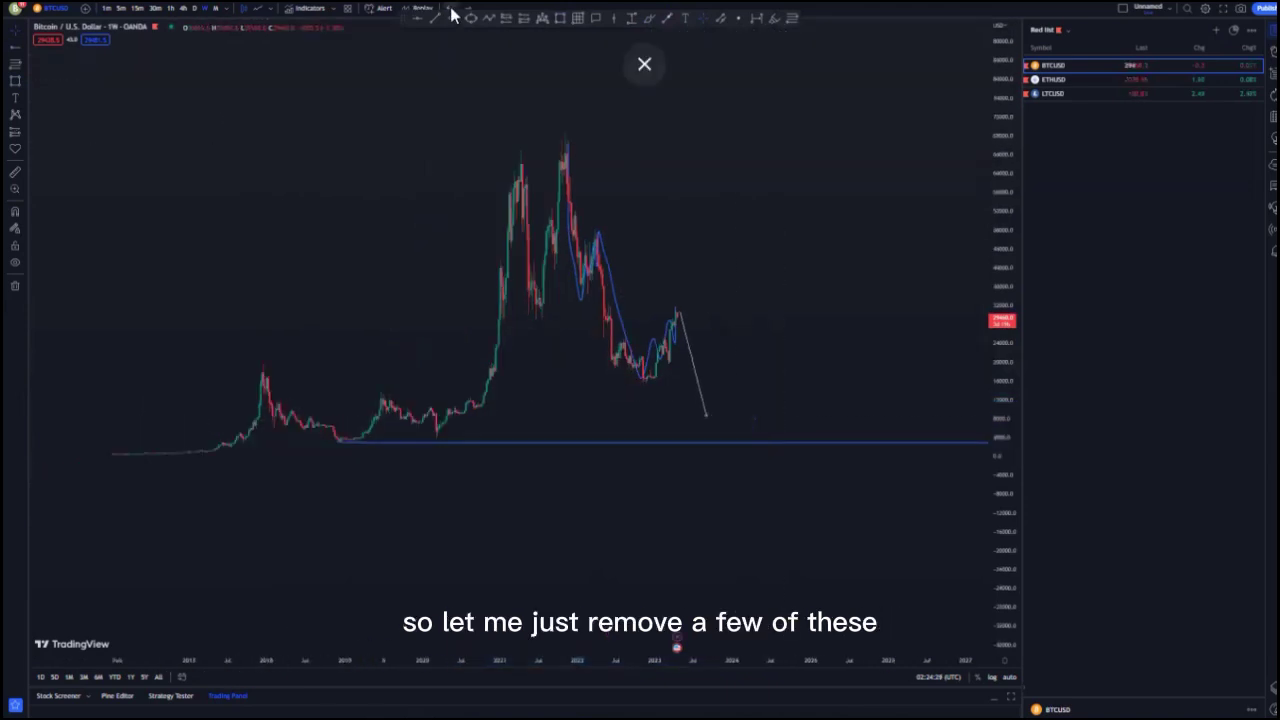
{"action": "left_click", "coordinate": [451, 10]}
{"action": "left_click", "coordinate": [451, 10]}
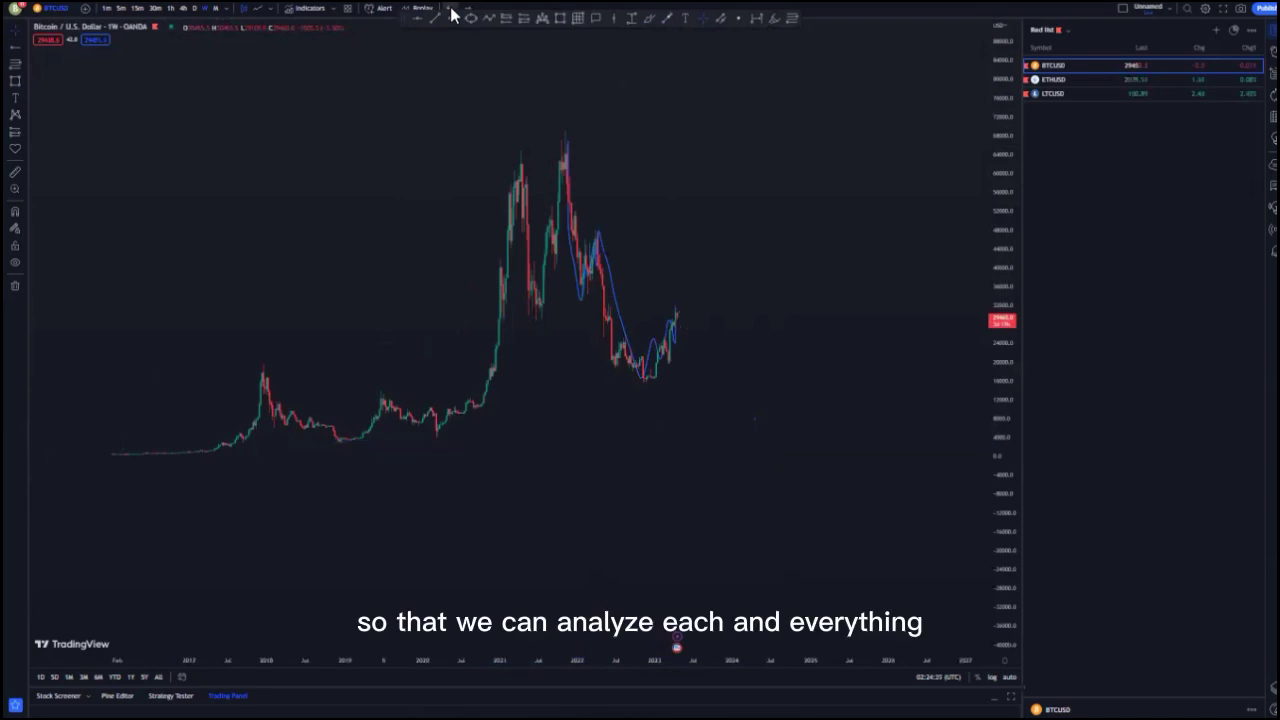
{"action": "left_click", "coordinate": [451, 10]}
- Draw horizontal rays from the early-2019 low and from the late-2021 all-time high on the weekly chart
{"action": "scroll", "coordinate": [789, 269], "scroll_direction": "up", "scroll_amount": 3}
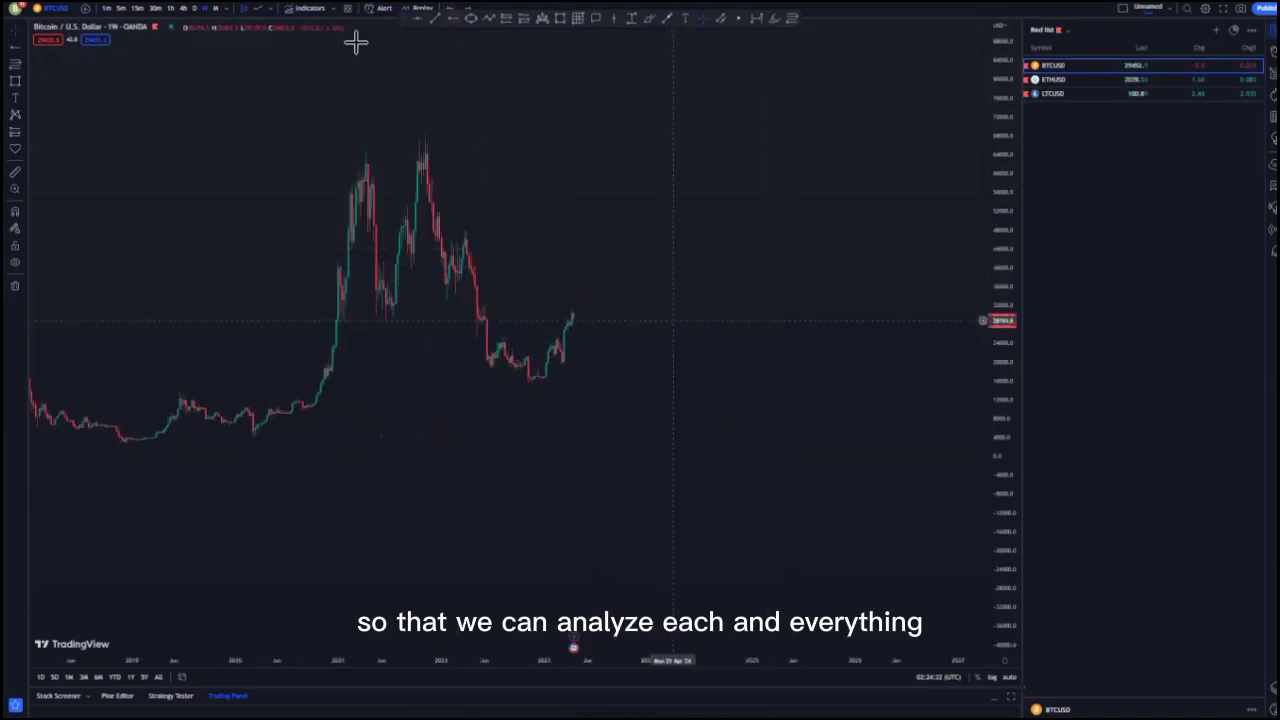
{"action": "left_click", "coordinate": [129, 442]}
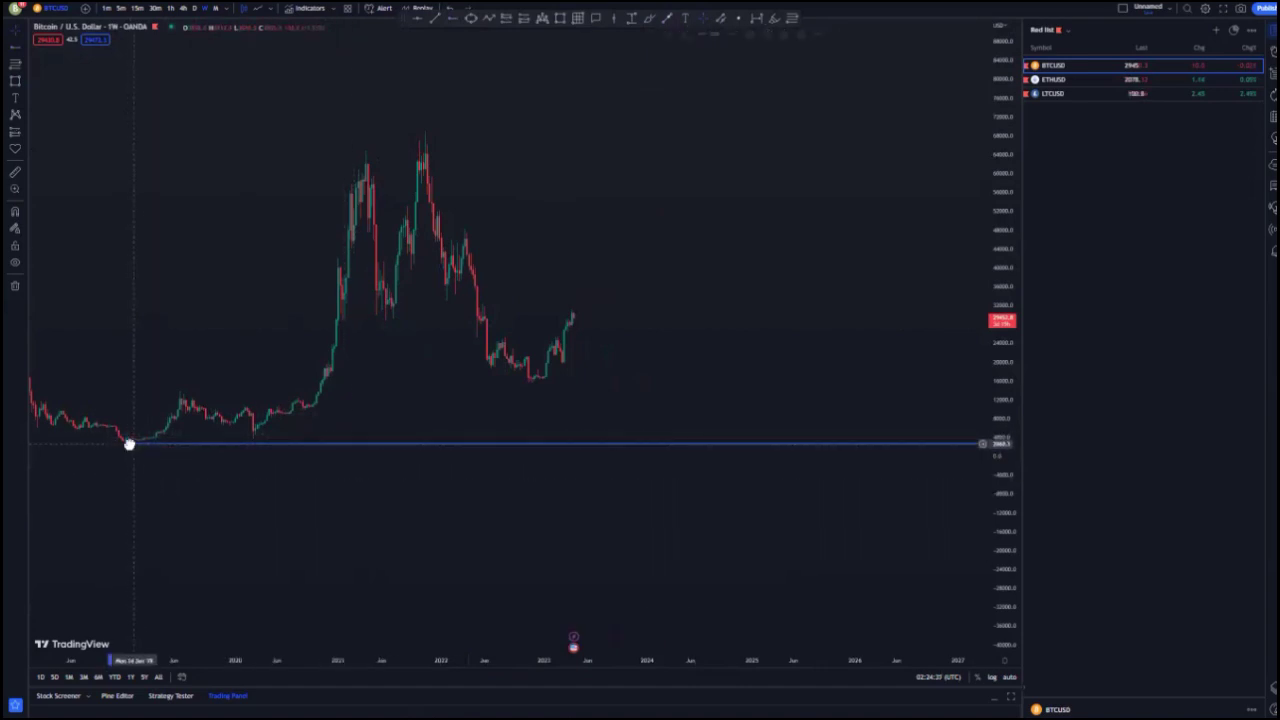
{"action": "left_click", "coordinate": [423, 131]}
- Draw horizontal rays from the two successive lower swing highs of the 2022 decline
{"action": "scroll", "coordinate": [745, 317], "scroll_direction": "up", "scroll_amount": 2}
{"action": "left_click_drag", "start_coordinate": [995, 463], "coordinate": [995, 390]}
{"action": "left_click_drag", "start_coordinate": [679, 330], "coordinate": [806, 351]}
{"action": "scroll", "coordinate": [697, 329], "scroll_direction": "up", "scroll_amount": 2}
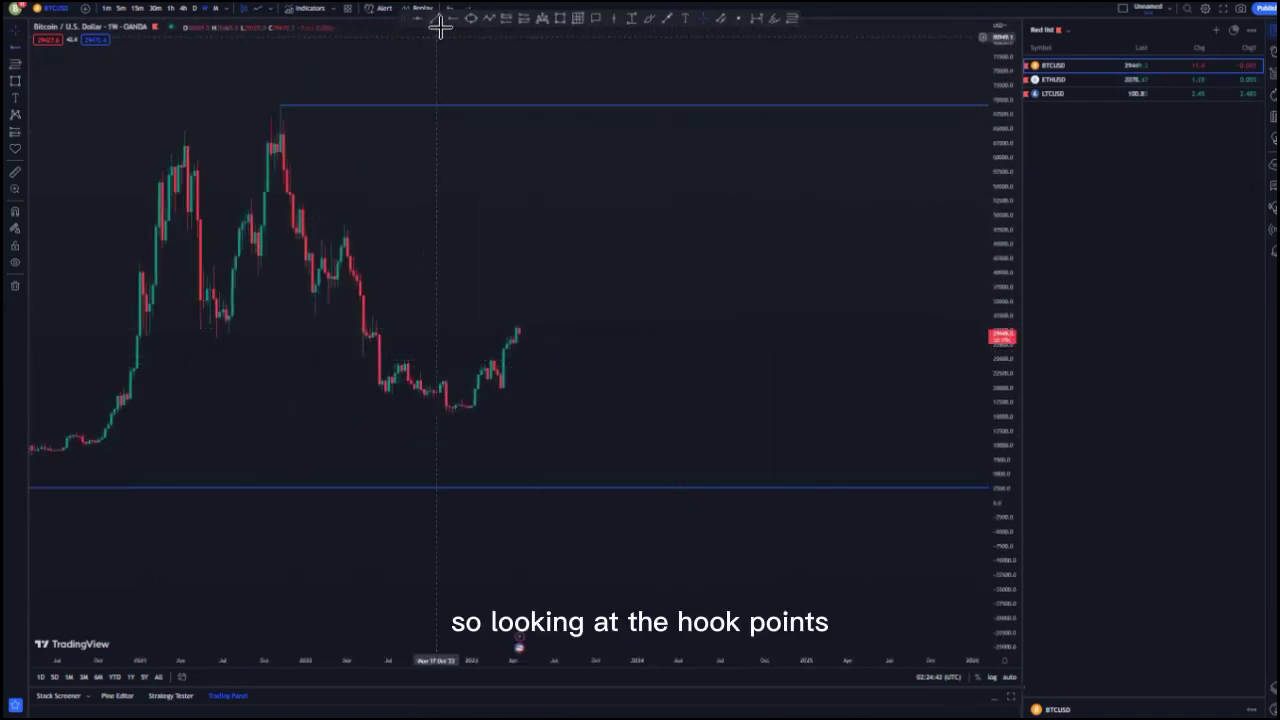
{"action": "left_click", "coordinate": [372, 317]}
{"action": "left_click", "coordinate": [348, 222]}
{"action": "scroll", "coordinate": [600, 260], "scroll_direction": "down", "scroll_amount": 2}
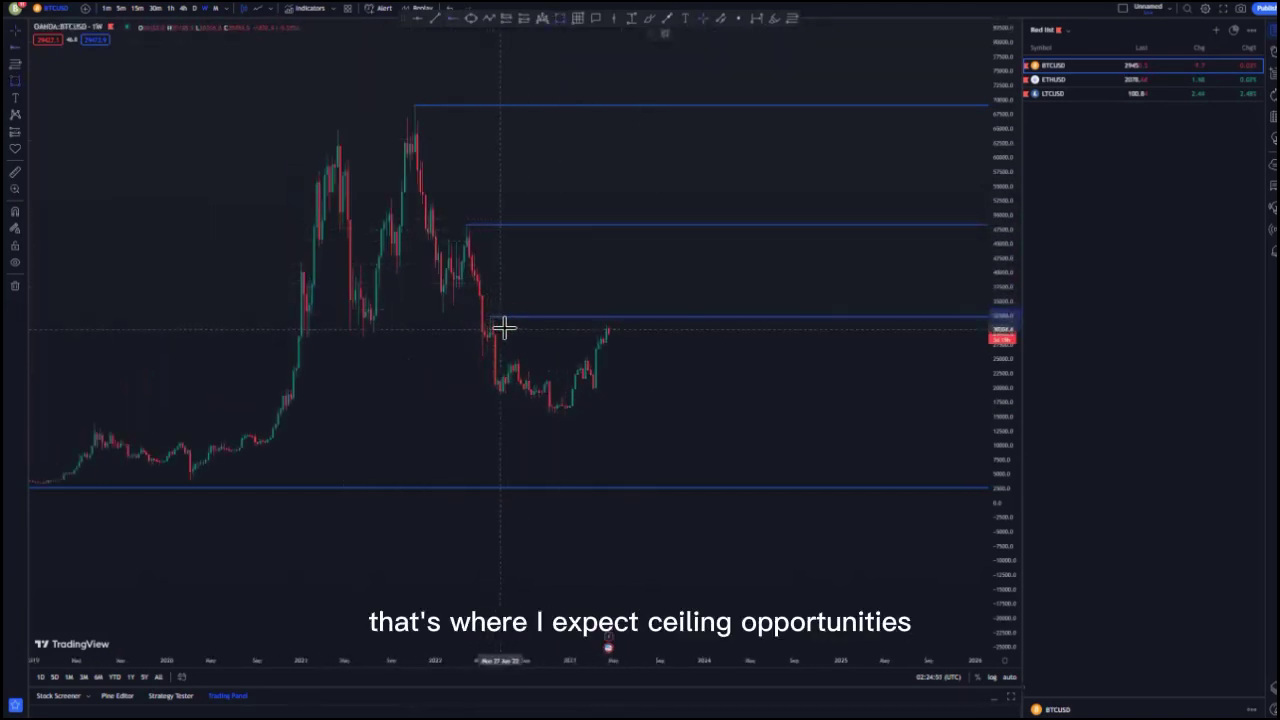
- Draw a white arrow projecting a drop from the nearest ray, lengthen it, move its start up to the next ray, then delete it
{"action": "scroll", "coordinate": [600, 160], "scroll_direction": "up", "scroll_amount": 1}
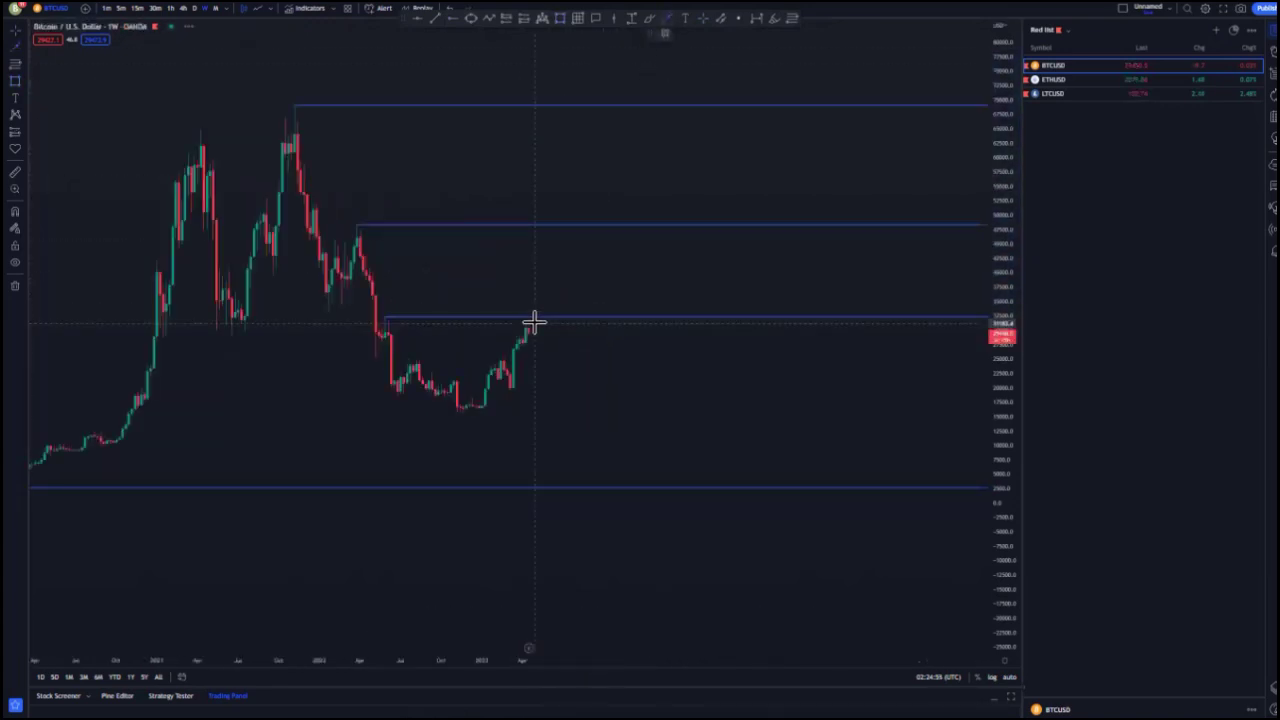
{"action": "left_click", "coordinate": [560, 463]}
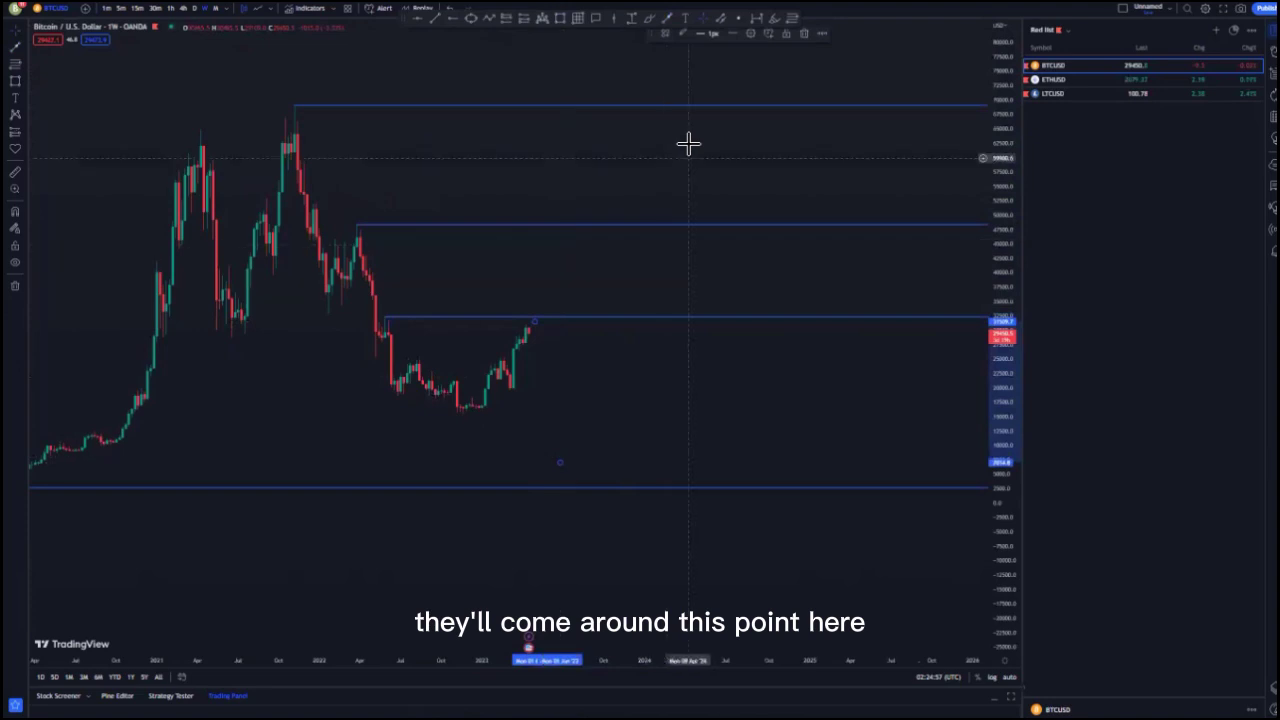
{"action": "left_click", "coordinate": [683, 34]}
{"action": "left_click", "coordinate": [685, 57]}
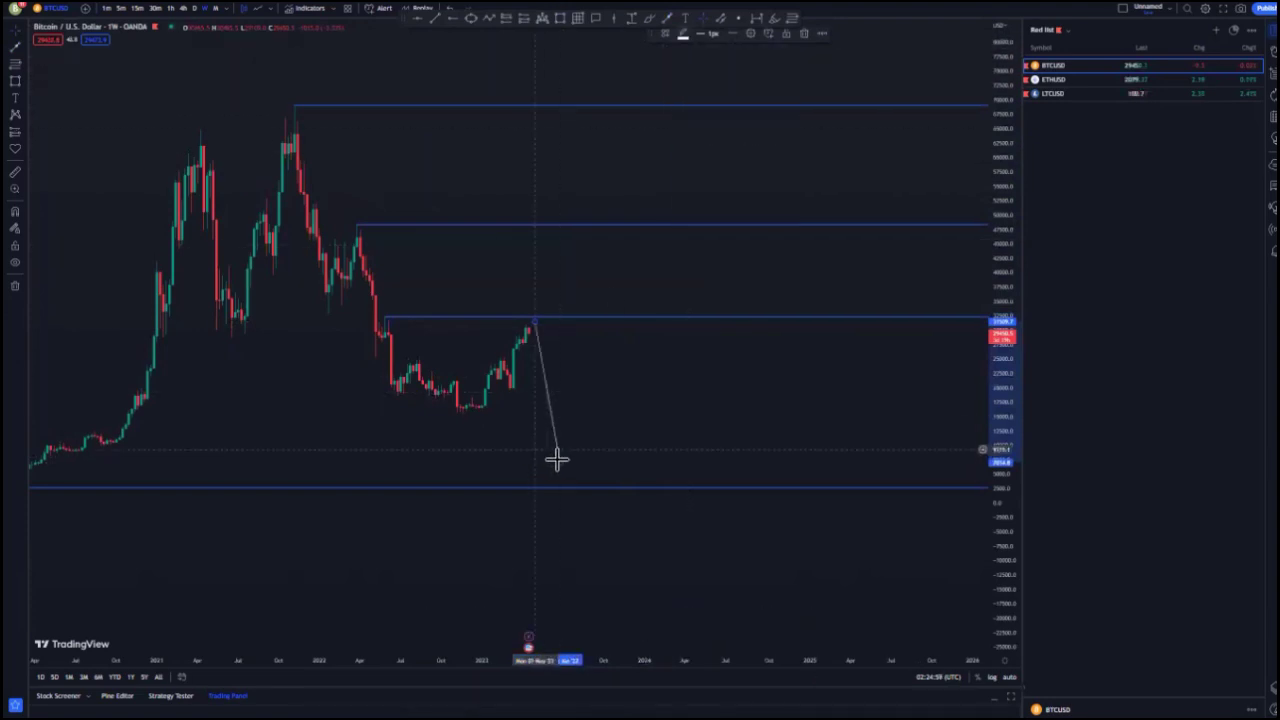
{"action": "left_click_drag", "start_coordinate": [558, 464], "coordinate": [559, 480]}
{"action": "left_click_drag", "start_coordinate": [545, 388], "coordinate": [574, 280]}
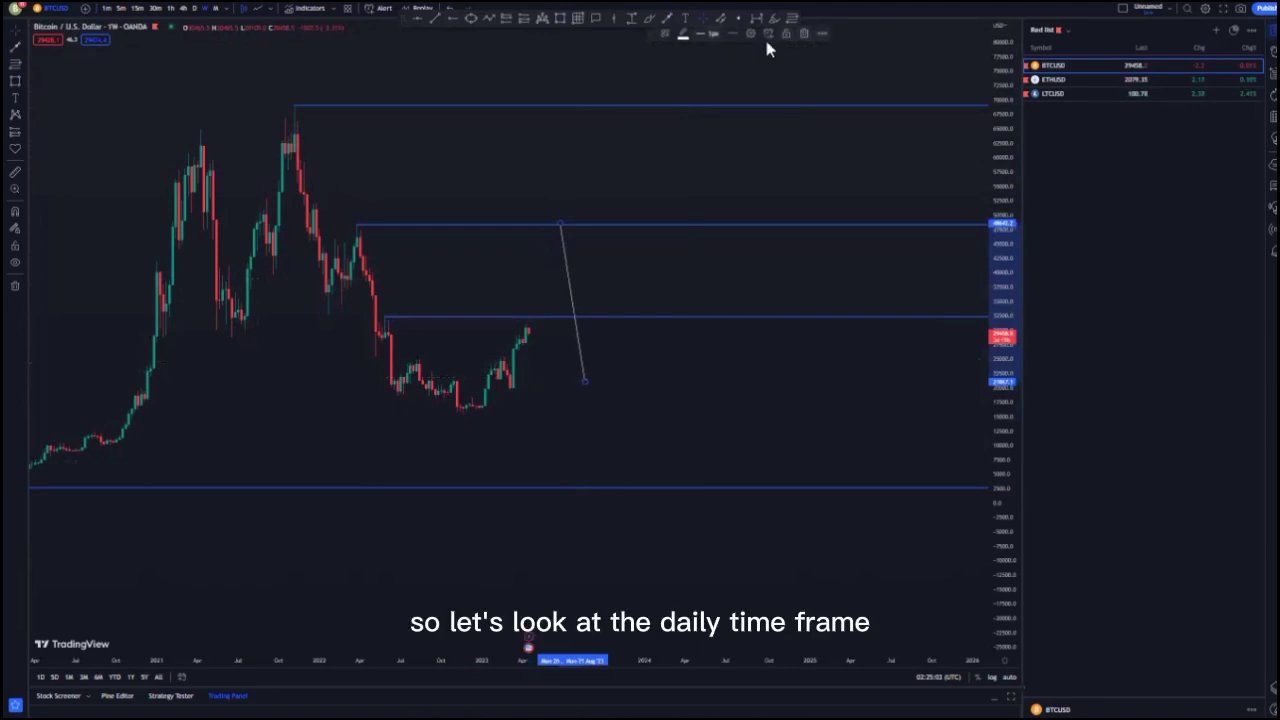
{"action": "left_click", "coordinate": [805, 34]}
- Switch the BTCUSD chart to the 1D timeframe and frame the price action from 2022 onward
{"action": "type", "text": "1D"}
{"action": "key", "text": "Return"}
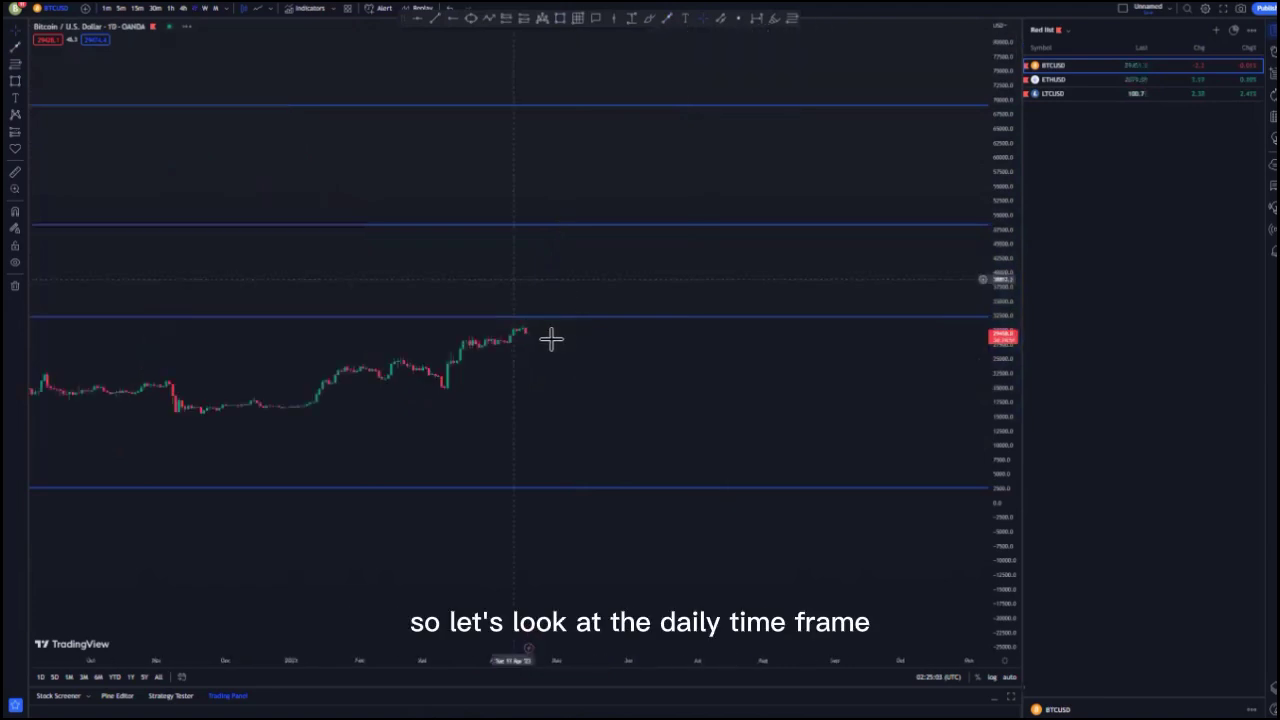
{"action": "scroll", "coordinate": [549, 337], "scroll_direction": "down", "scroll_amount": 5}
{"action": "left_click_drag", "start_coordinate": [976, 510], "coordinate": [957, 414]}
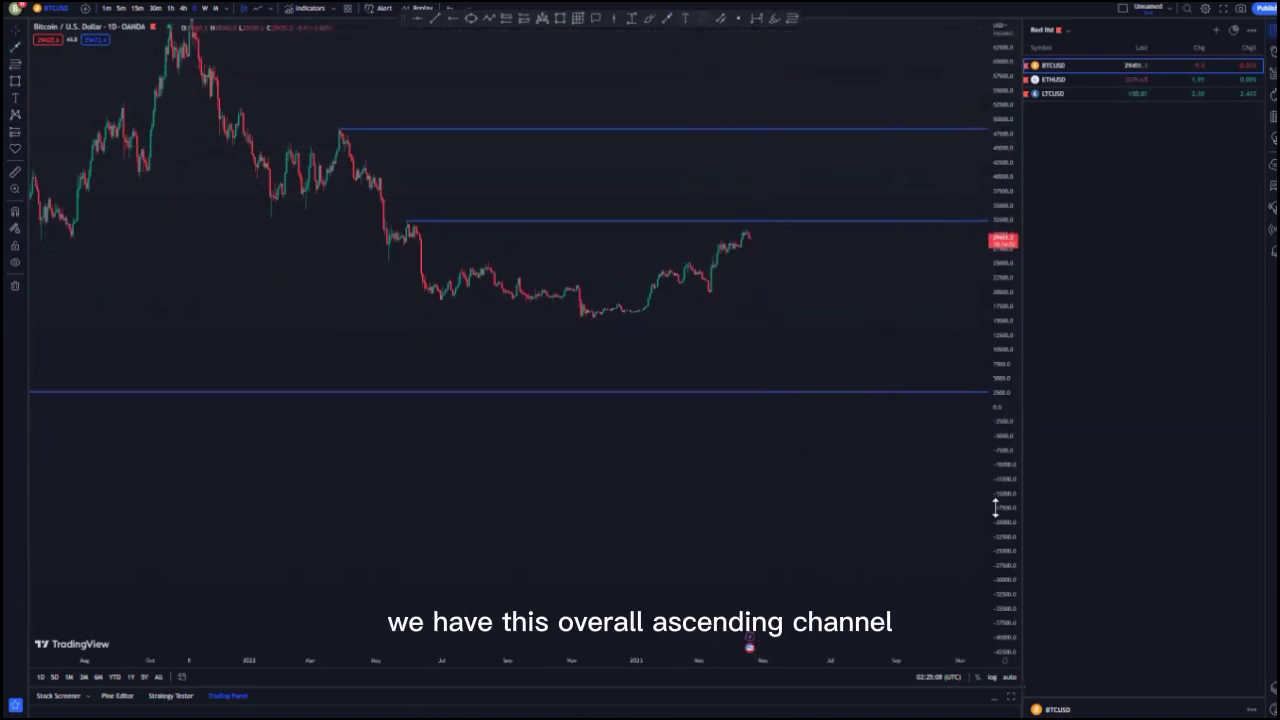
{"action": "left_click_drag", "start_coordinate": [994, 508], "coordinate": [961, 369]}
{"action": "left_click_drag", "start_coordinate": [750, 272], "coordinate": [646, 393]}
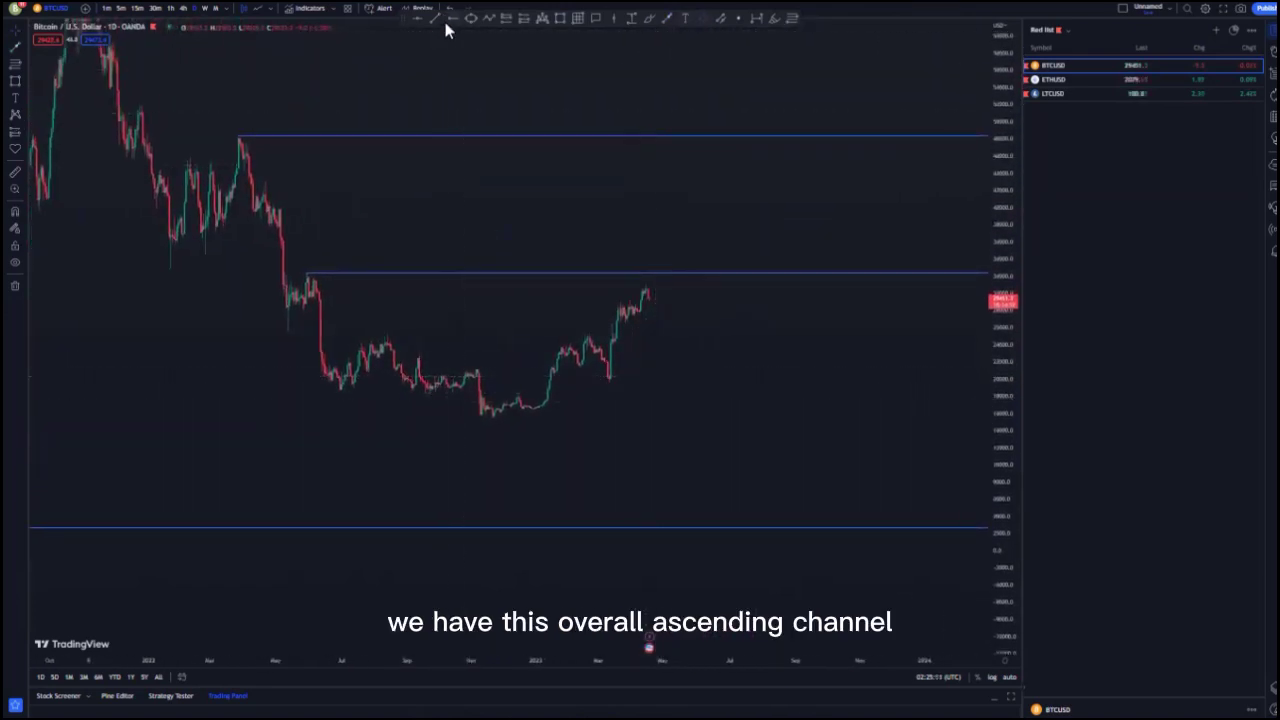
- Draw the upper and lower trend lines of the ascending channel running from November 2022 to the current price
{"action": "left_click", "coordinate": [476, 372]}
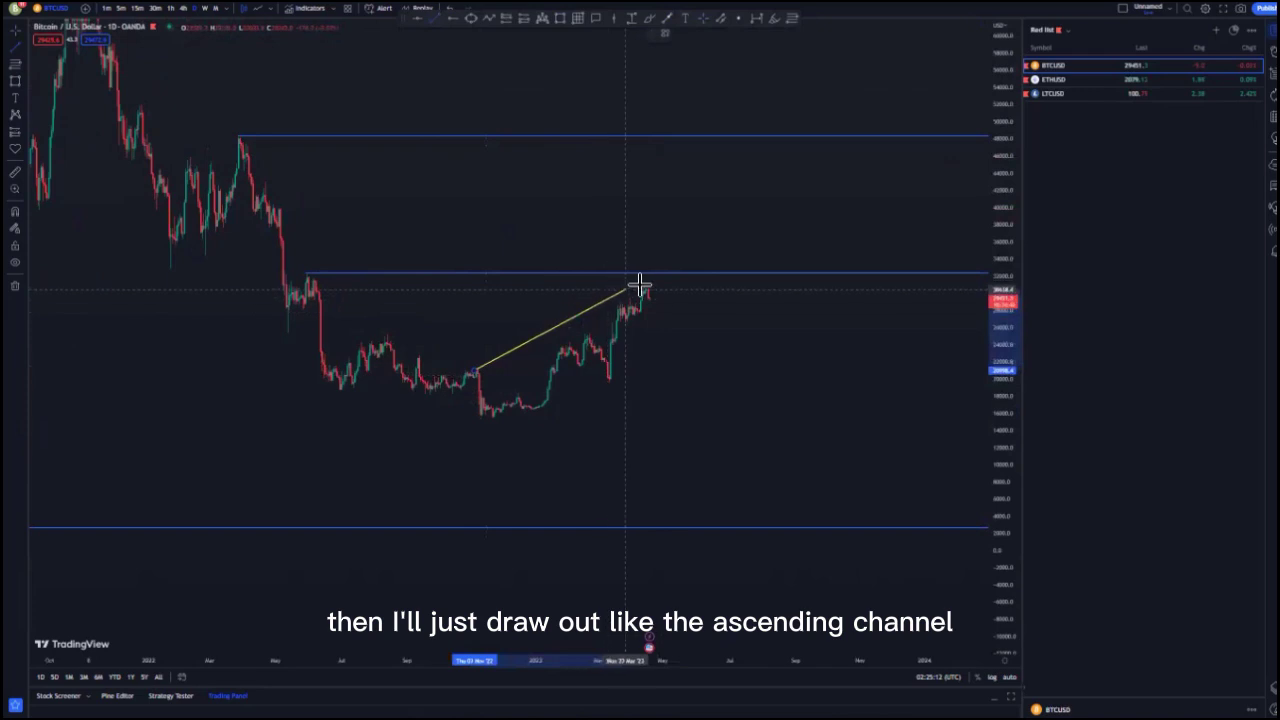
{"action": "left_click", "coordinate": [737, 323]}
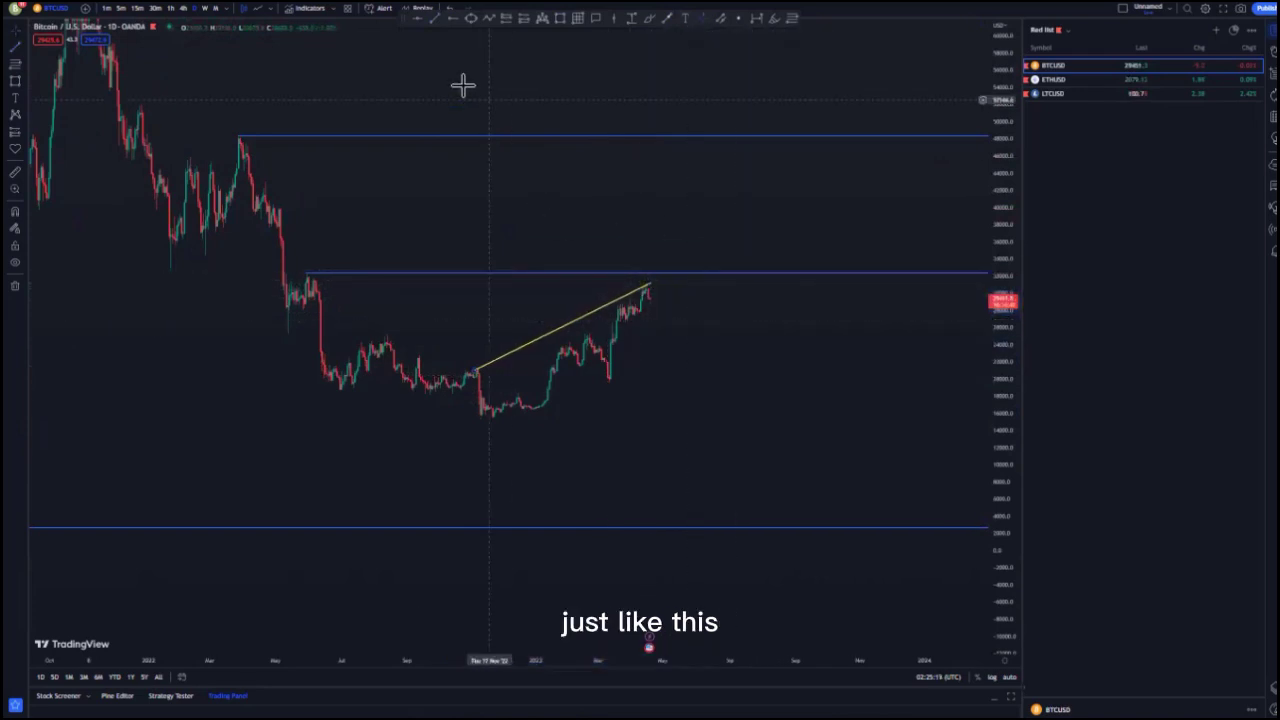
{"action": "left_click", "coordinate": [435, 18]}
{"action": "left_click", "coordinate": [489, 419]}
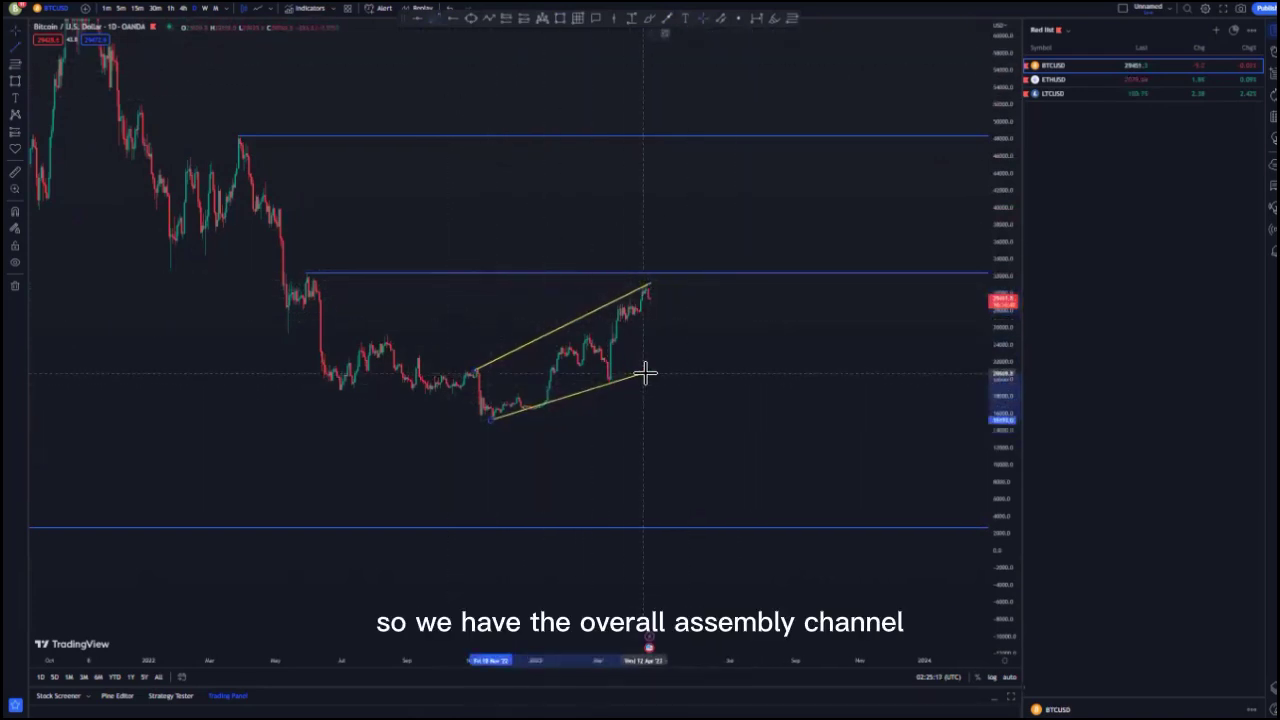
{"action": "left_click", "coordinate": [647, 371]}
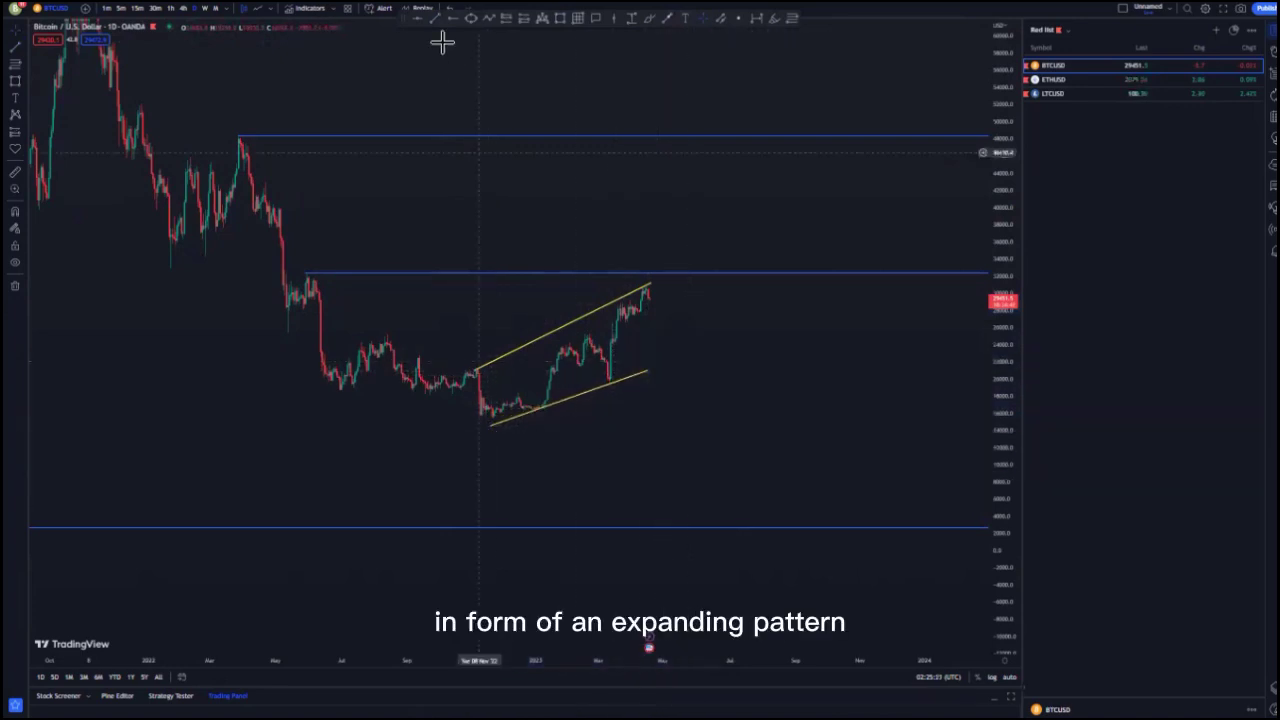
- Add a horizontal ray at the November 2022 low and shift the start of the channel's lower trend line onto that level
{"action": "left_click", "coordinate": [484, 419]}
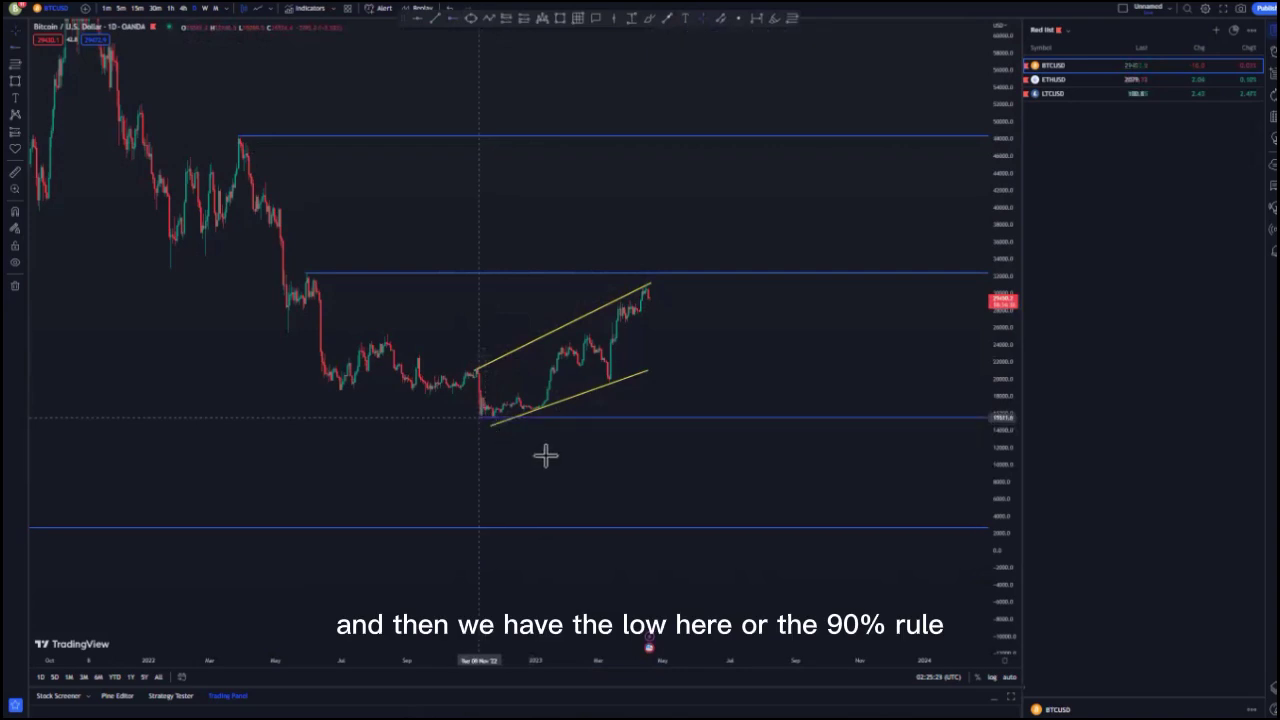
{"action": "left_click", "coordinate": [506, 426]}
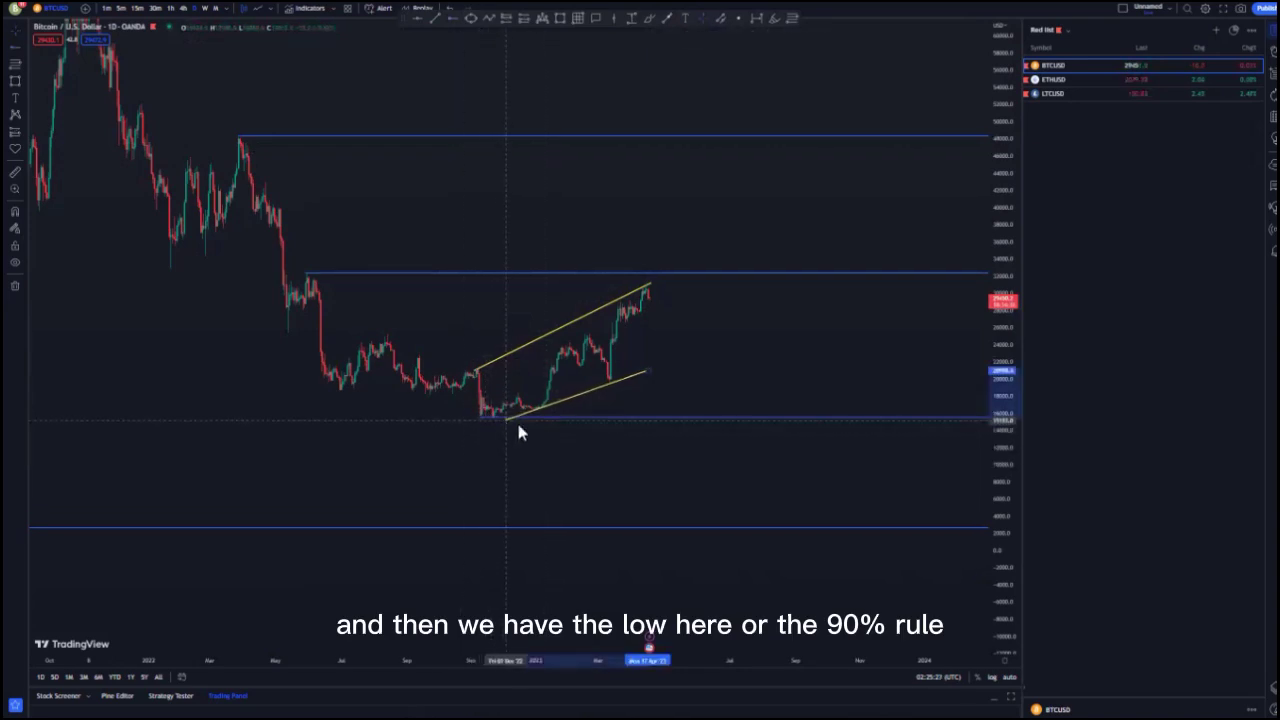
{"action": "left_click", "coordinate": [520, 440]}
{"action": "left_click_drag", "start_coordinate": [523, 446], "coordinate": [589, 431]}
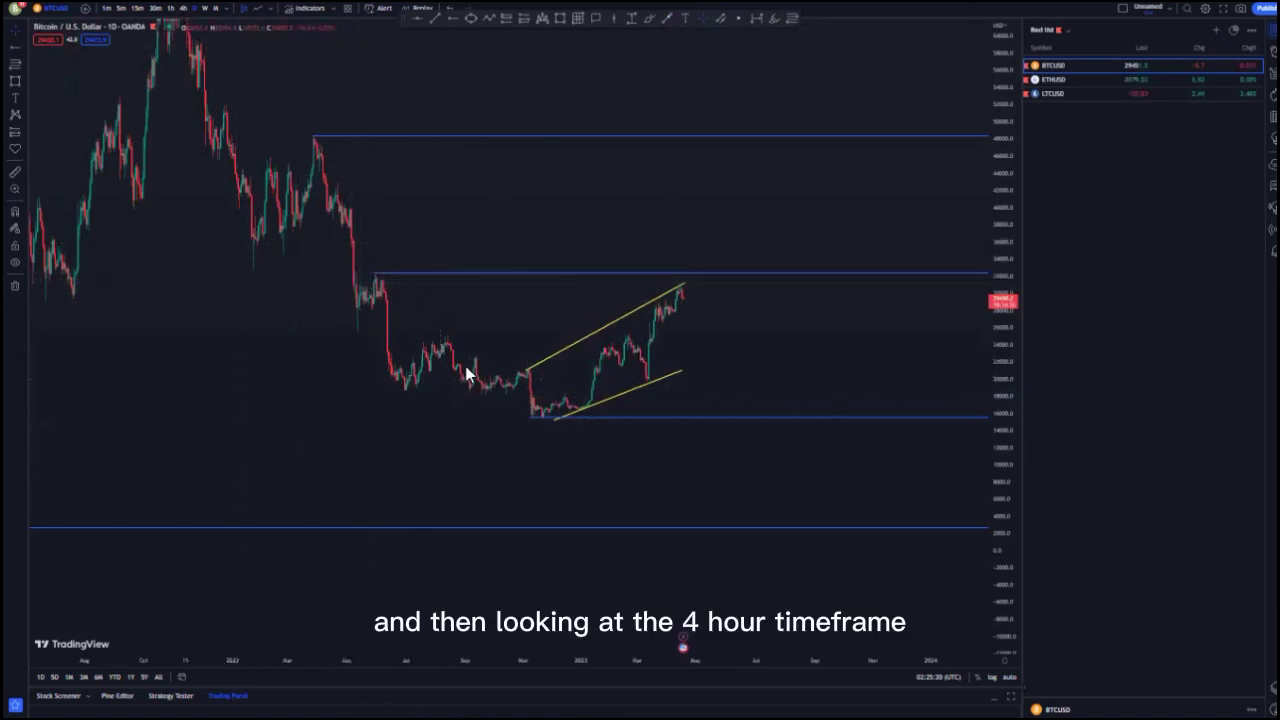
- Switch to the 4-hour timeframe and realign the start of the upper channel line with the November 2022 swing high
{"action": "left_click_drag", "start_coordinate": [991, 546], "coordinate": [991, 350]}
{"action": "scroll", "coordinate": [904, 479], "scroll_direction": "down", "scroll_amount": 5}
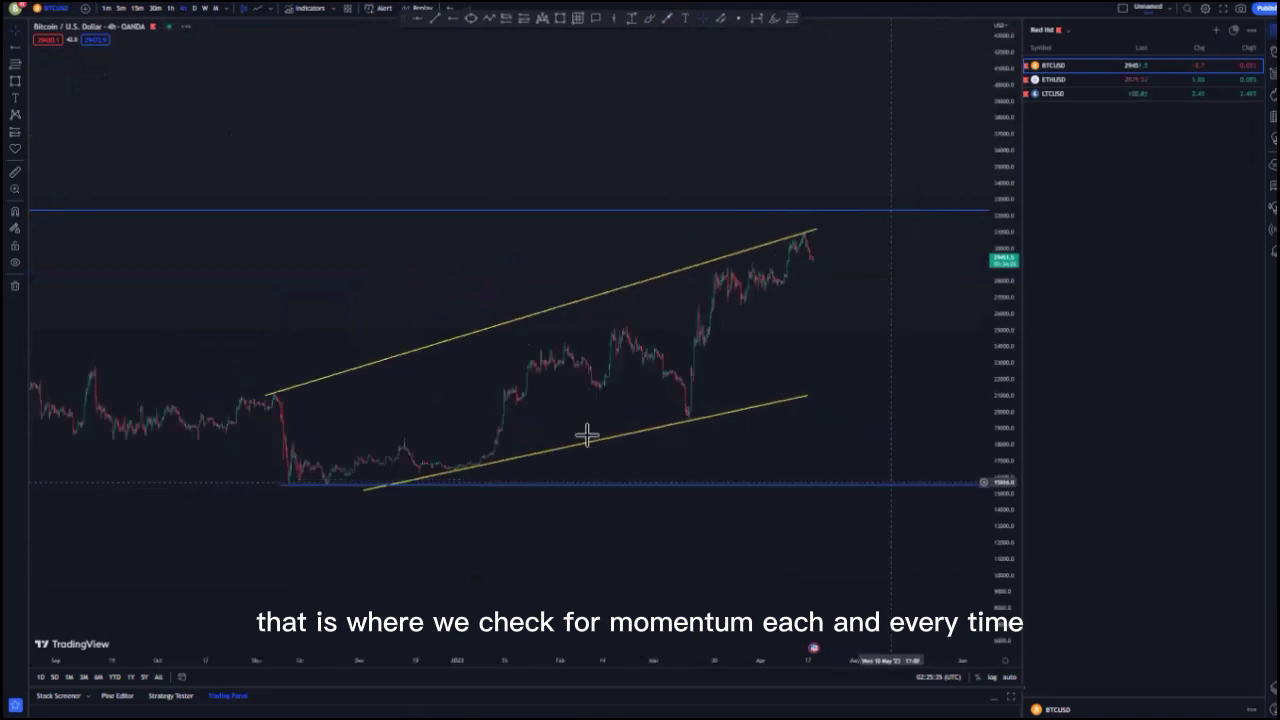
{"action": "left_click_drag", "start_coordinate": [269, 396], "coordinate": [275, 396]}
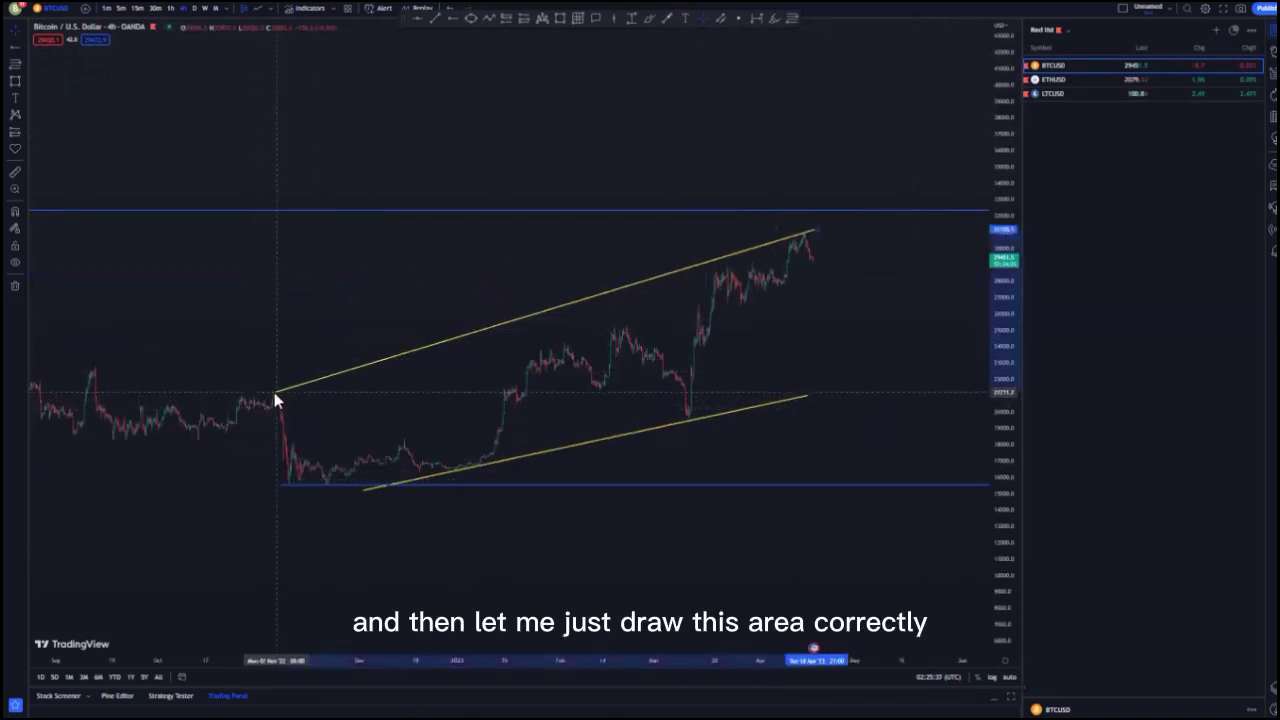
- Draw two downward-sloping trend lines enclosing the February to March 2023 correction in the middle of the ascending channel
{"action": "scroll", "coordinate": [420, 408], "scroll_direction": "up", "scroll_amount": 5}
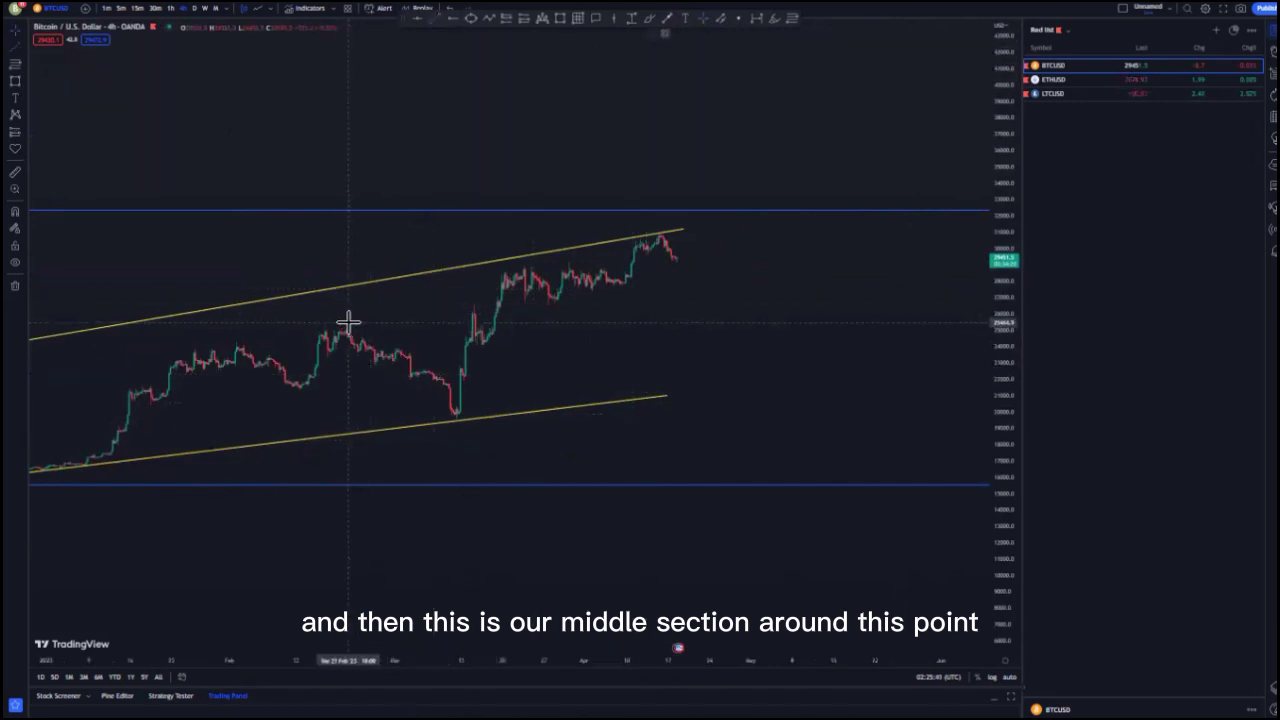
{"action": "left_click", "coordinate": [457, 375]}
{"action": "left_click", "coordinate": [540, 374]}
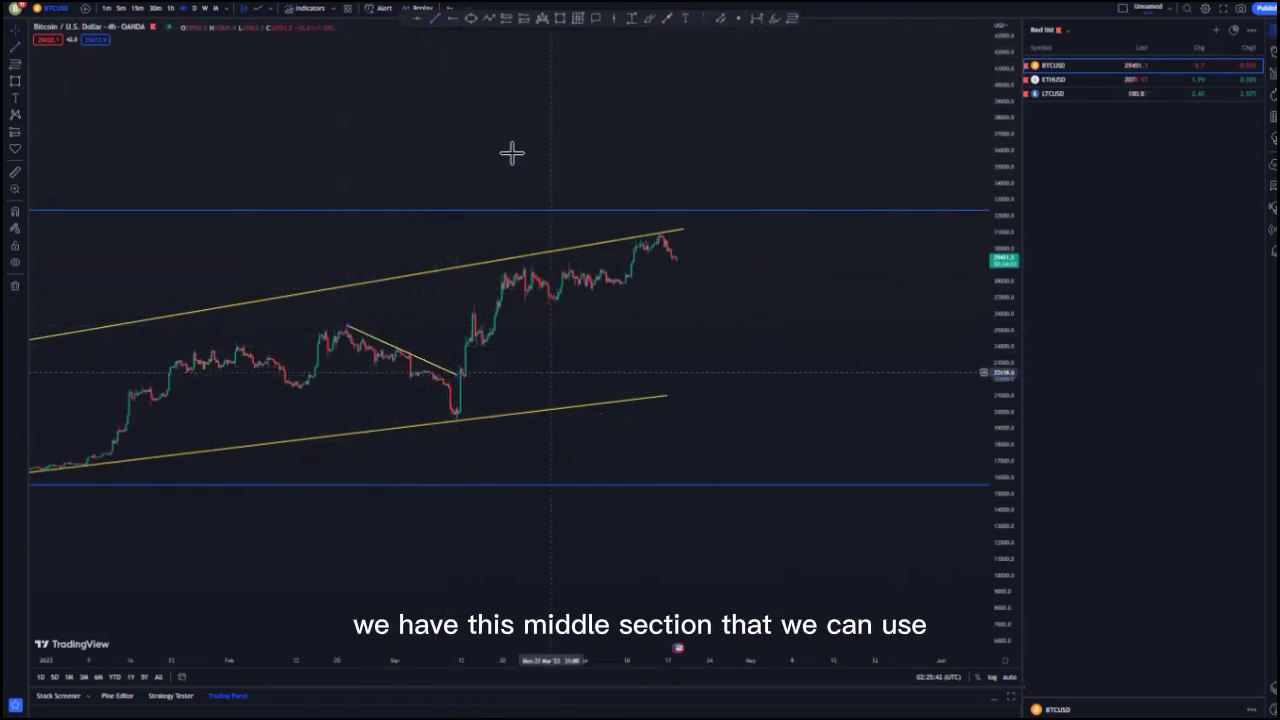
{"action": "left_click_drag", "start_coordinate": [325, 355], "coordinate": [454, 416]}
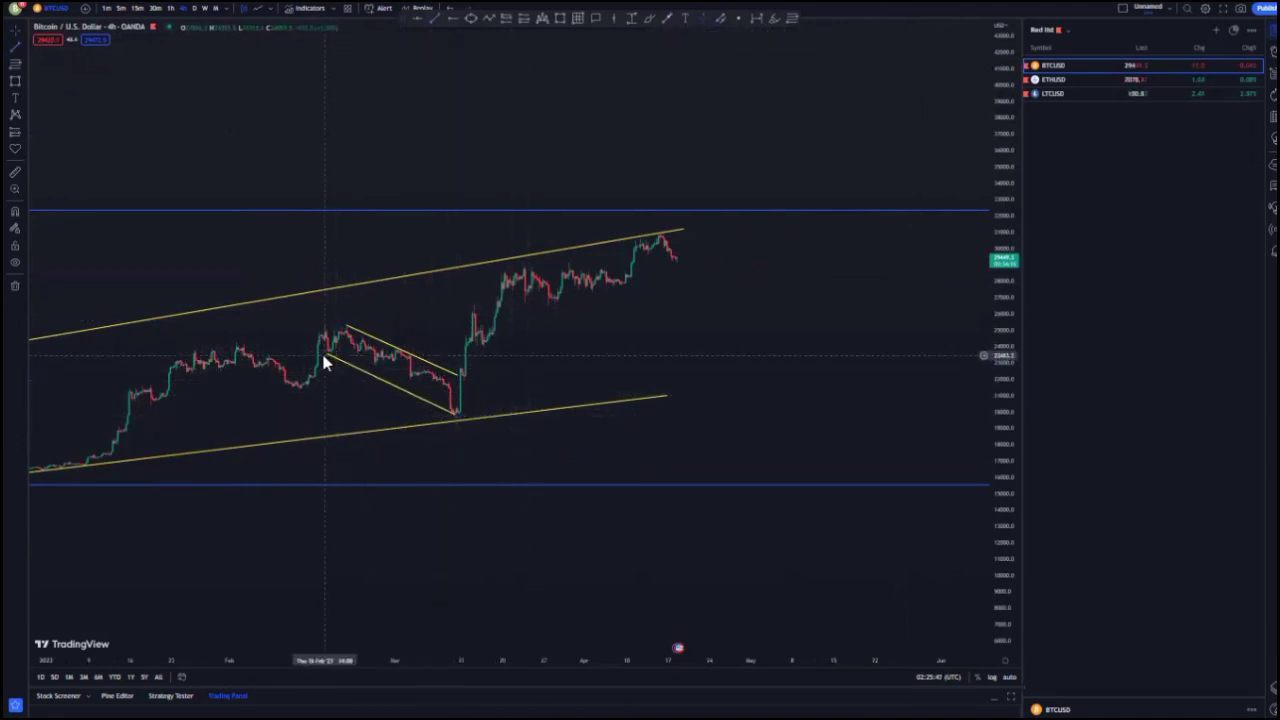
- Trace the price path through the ascending channel and a projection beyond the current price with the Brush
{"action": "left_click_drag", "start_coordinate": [563, 365], "coordinate": [686, 352]}
{"action": "left_click", "coordinate": [649, 18]}
{"action": "mouse_move", "coordinate": [230, 449]}
{"action": "left_mouse_down"}
{"action": "mouse_move", "coordinate": [350, 311]}
{"action": "mouse_move", "coordinate": [363, 334]}
{"action": "mouse_move", "coordinate": [443, 366]}
{"action": "mouse_move", "coordinate": [577, 400]}
{"action": "mouse_move", "coordinate": [643, 253]}
{"action": "left_mouse_up"}
{"action": "mouse_move", "coordinate": [720, 252]}
{"action": "left_mouse_down"}
{"action": "mouse_move", "coordinate": [780, 225]}
{"action": "mouse_move", "coordinate": [795, 245]}
{"action": "left_mouse_up"}
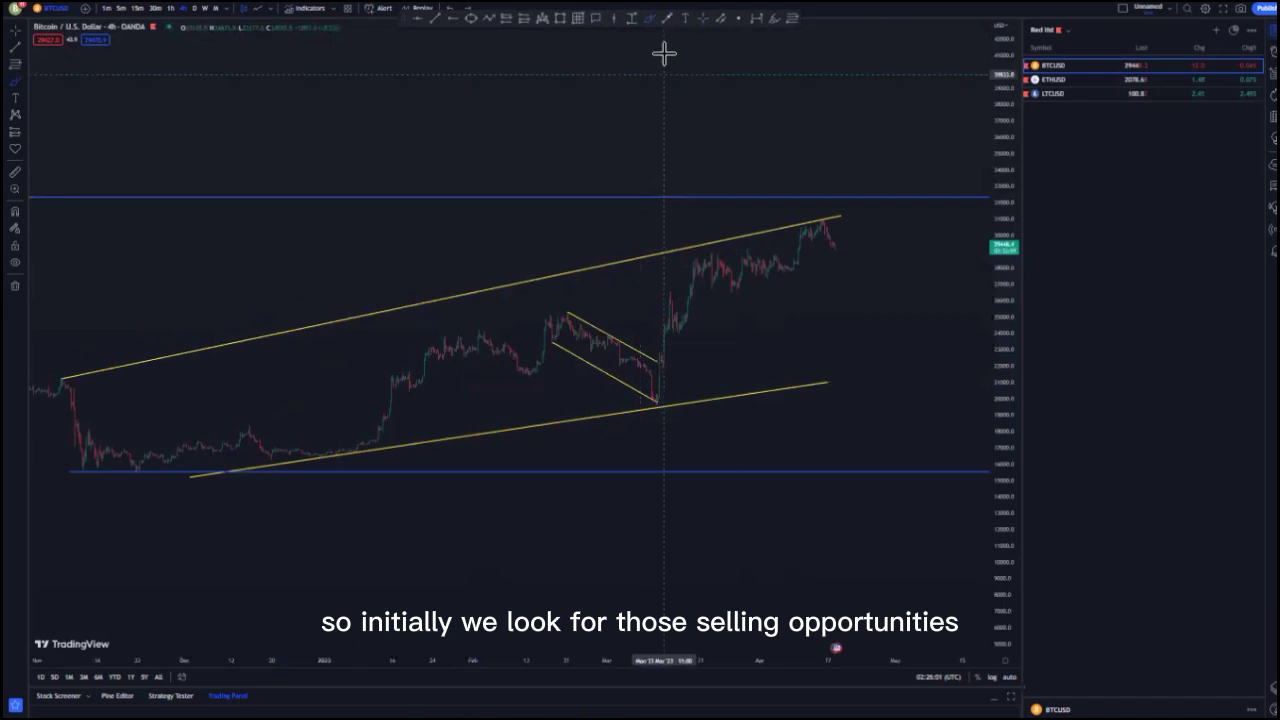
{"action": "scroll", "coordinate": [908, 418], "scroll_direction": "up", "scroll_amount": 4}
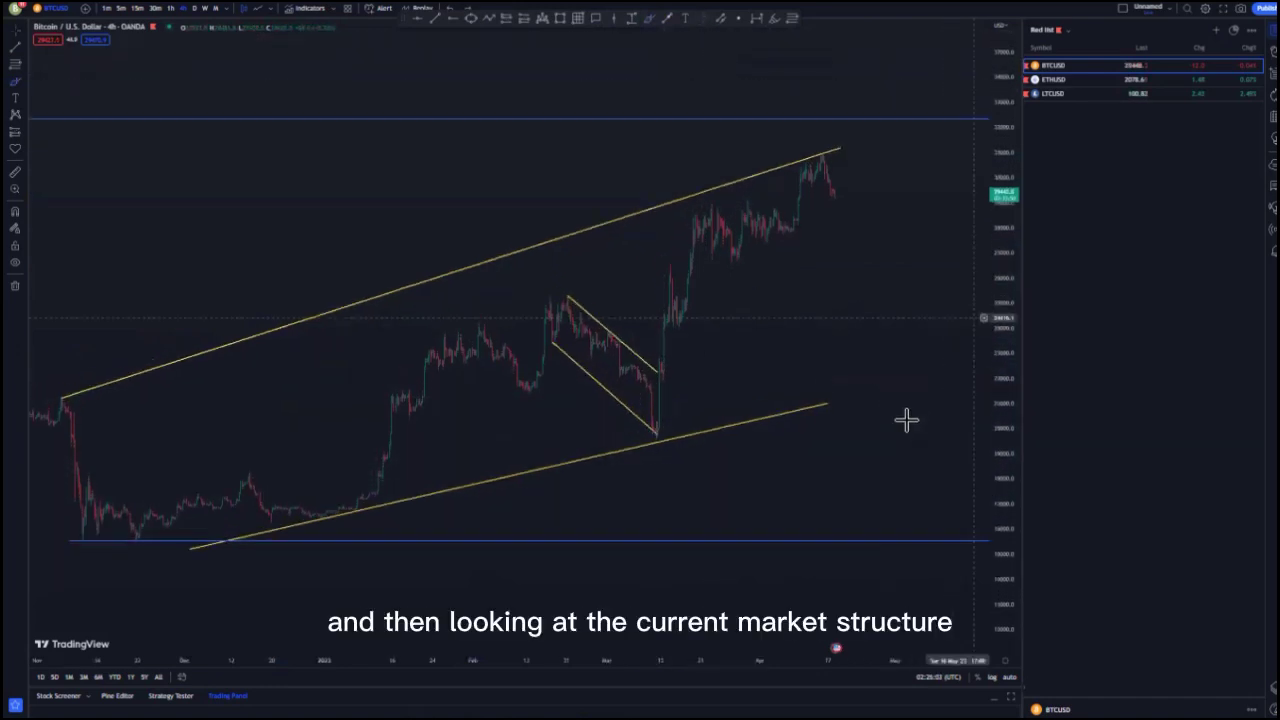
- Draw two rising trend lines enclosing the March to April 2023 consolidation near the upper edge of the large channel
{"action": "left_click_drag", "start_coordinate": [623, 340], "coordinate": [573, 370]}
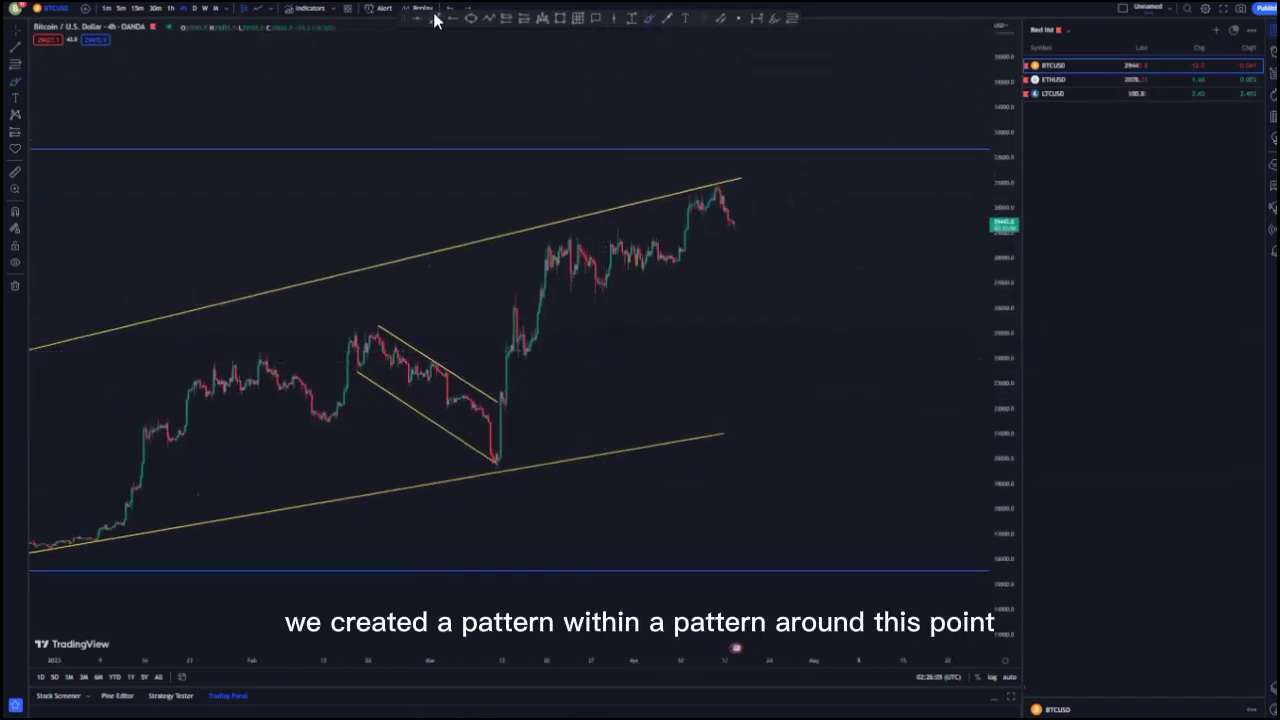
{"action": "left_click", "coordinate": [567, 234]}
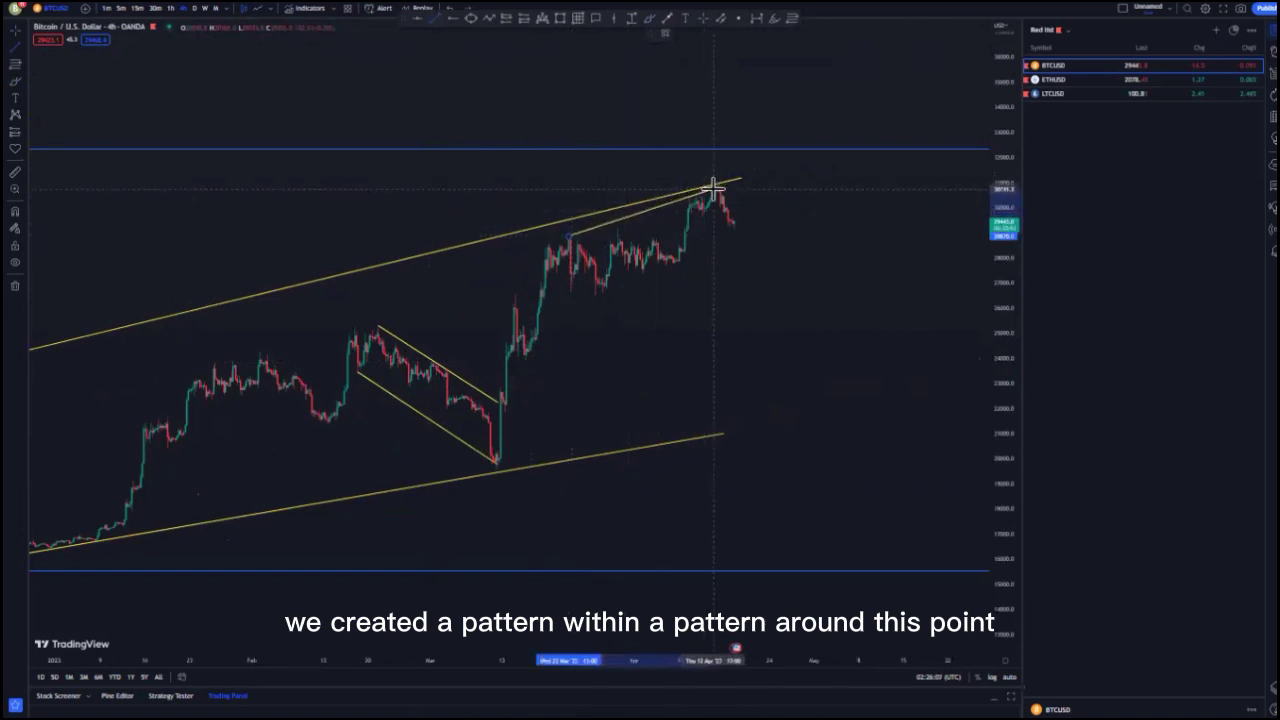
{"action": "left_click", "coordinate": [714, 181]}
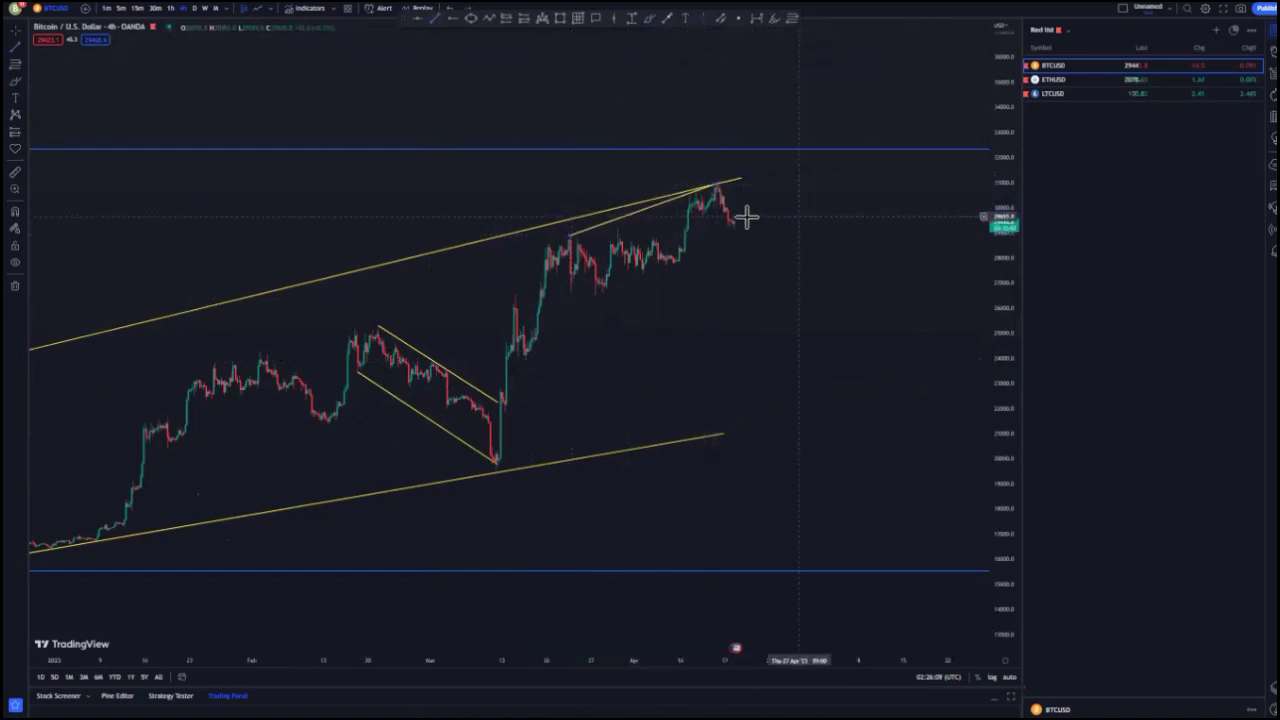
{"action": "left_click", "coordinate": [598, 294]}
{"action": "left_click", "coordinate": [728, 242]}
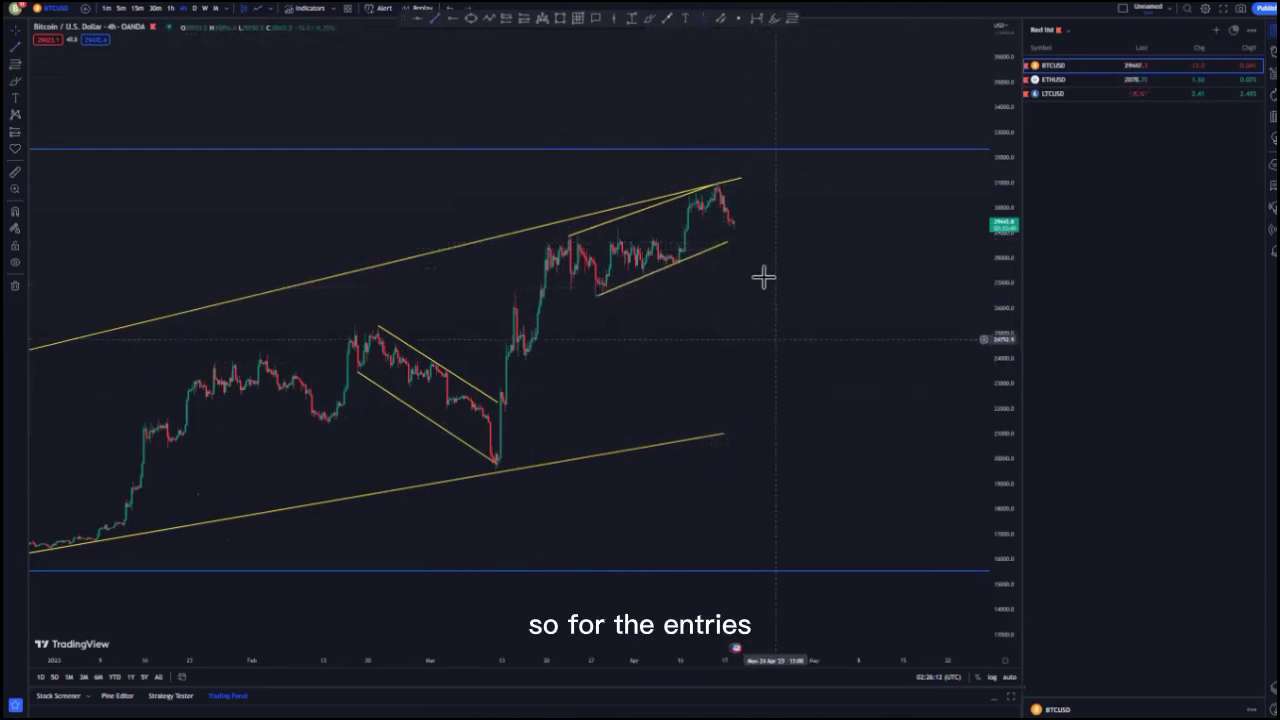
- Mark the mid-2022 swing high where the upper blue ray begins with a small rectangle as a high value area
{"action": "scroll", "coordinate": [763, 277], "scroll_direction": "down", "scroll_amount": 2}
{"action": "mouse_move", "coordinate": [788, 180]}
{"action": "left_mouse_down"}
{"action": "mouse_move", "coordinate": [800, 173]}
{"action": "mouse_move", "coordinate": [771, 184]}
{"action": "left_mouse_up"}
{"action": "left_click", "coordinate": [814, 216]}
{"action": "left_click", "coordinate": [855, 295]}
{"action": "scroll", "coordinate": [814, 311], "scroll_direction": "down", "scroll_amount": 4}
{"action": "left_click_drag", "start_coordinate": [474, 222], "coordinate": [310, 205]}
{"action": "scroll", "coordinate": [352, 249], "scroll_direction": "down", "scroll_amount": 2}
{"action": "scroll", "coordinate": [352, 249], "scroll_direction": "down", "scroll_amount": 2}
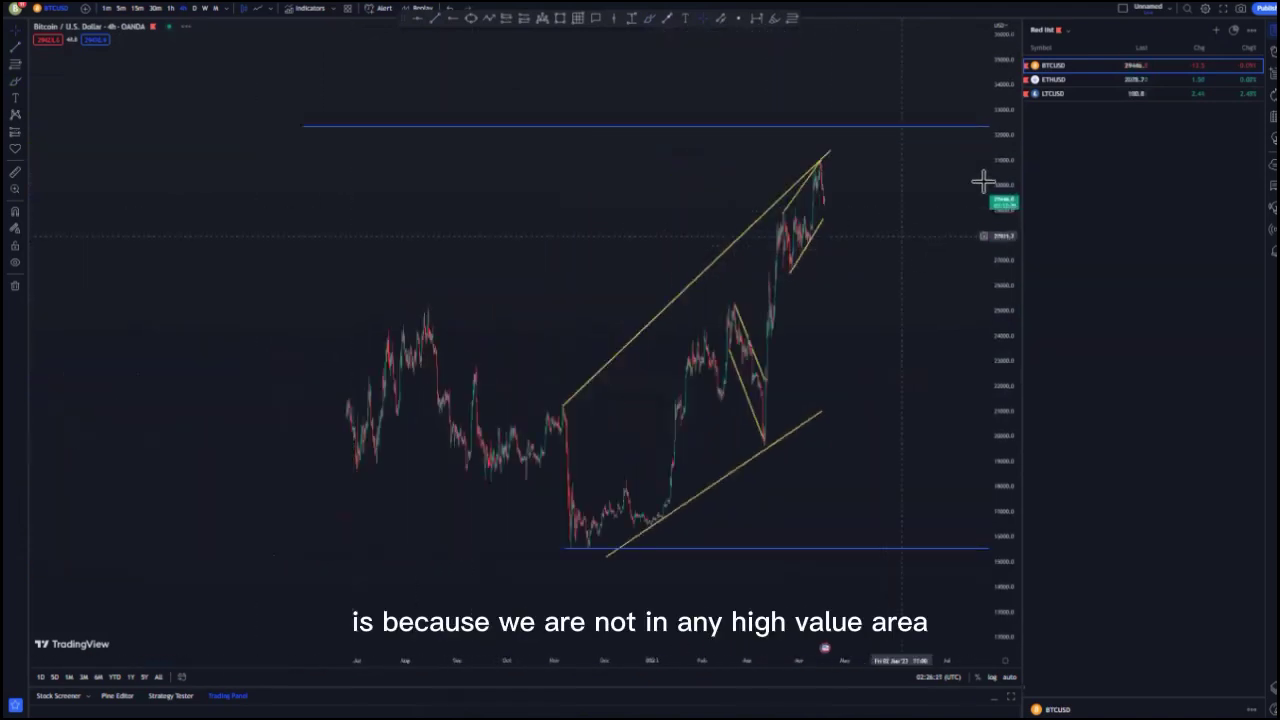
{"action": "left_click", "coordinate": [560, 18]}
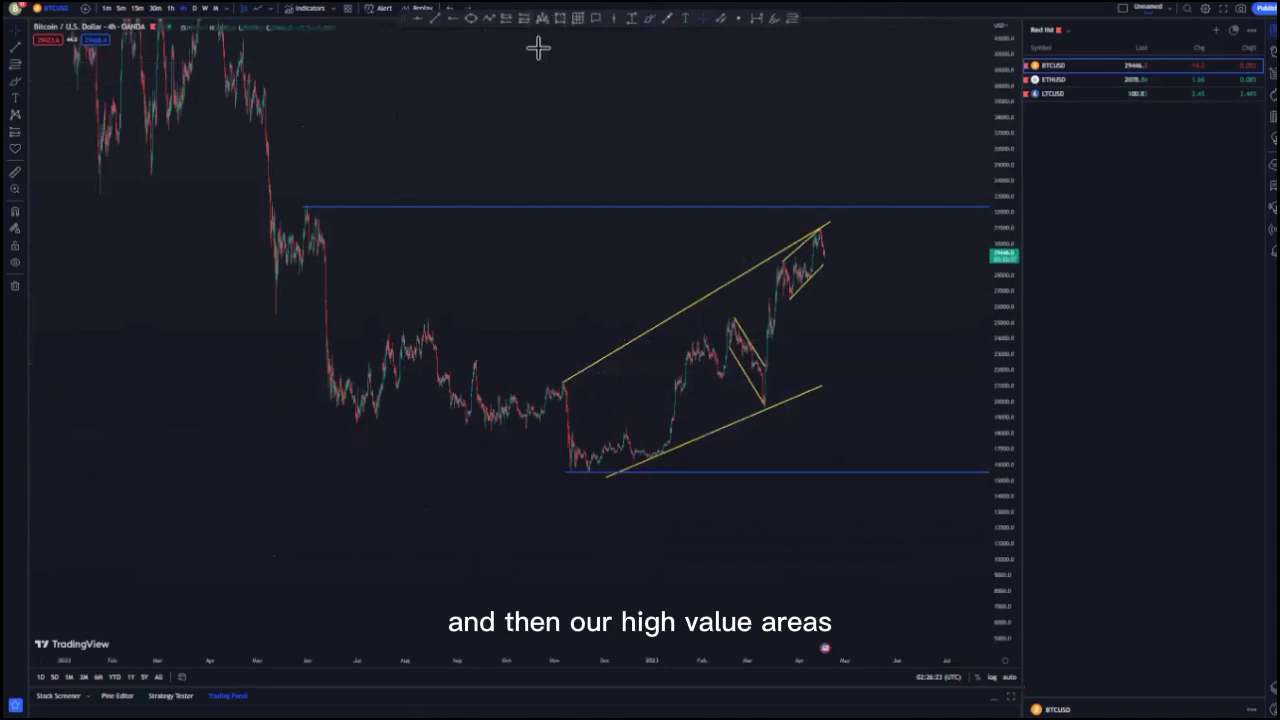
{"action": "left_click", "coordinate": [303, 197]}
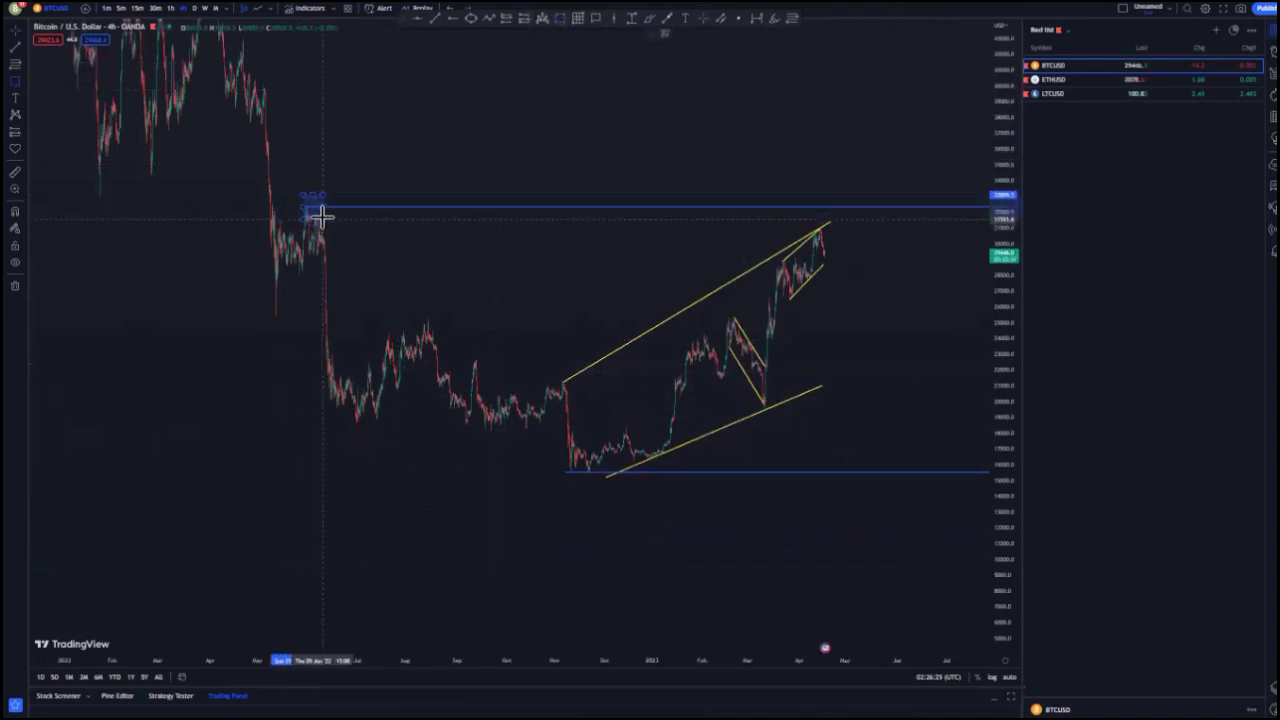
{"action": "left_click", "coordinate": [323, 214]}
{"action": "left_click", "coordinate": [377, 235]}
{"action": "left_click_drag", "start_coordinate": [437, 279], "coordinate": [369, 281]}
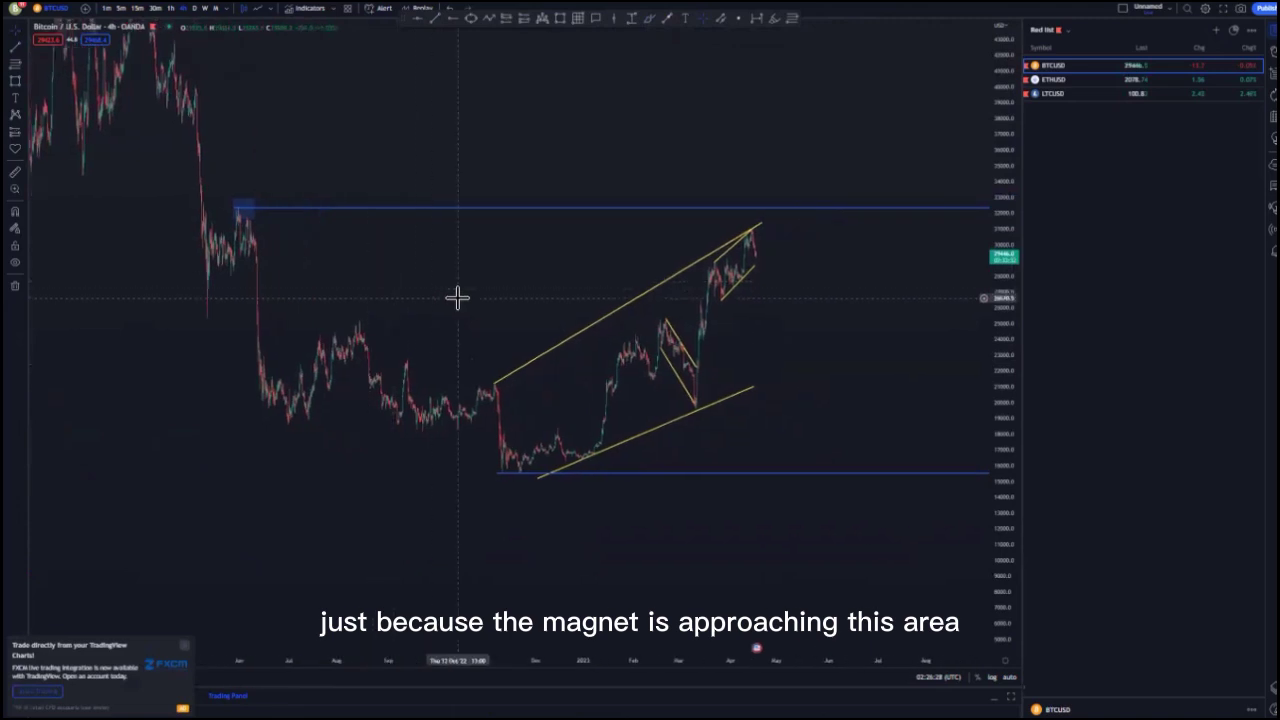
- Switch to the 1-hour timeframe and sketch a projected zigzag rise, a spike above the upper blue ray and a tight consolidation with the Brush
{"action": "left_click", "coordinate": [171, 9]}
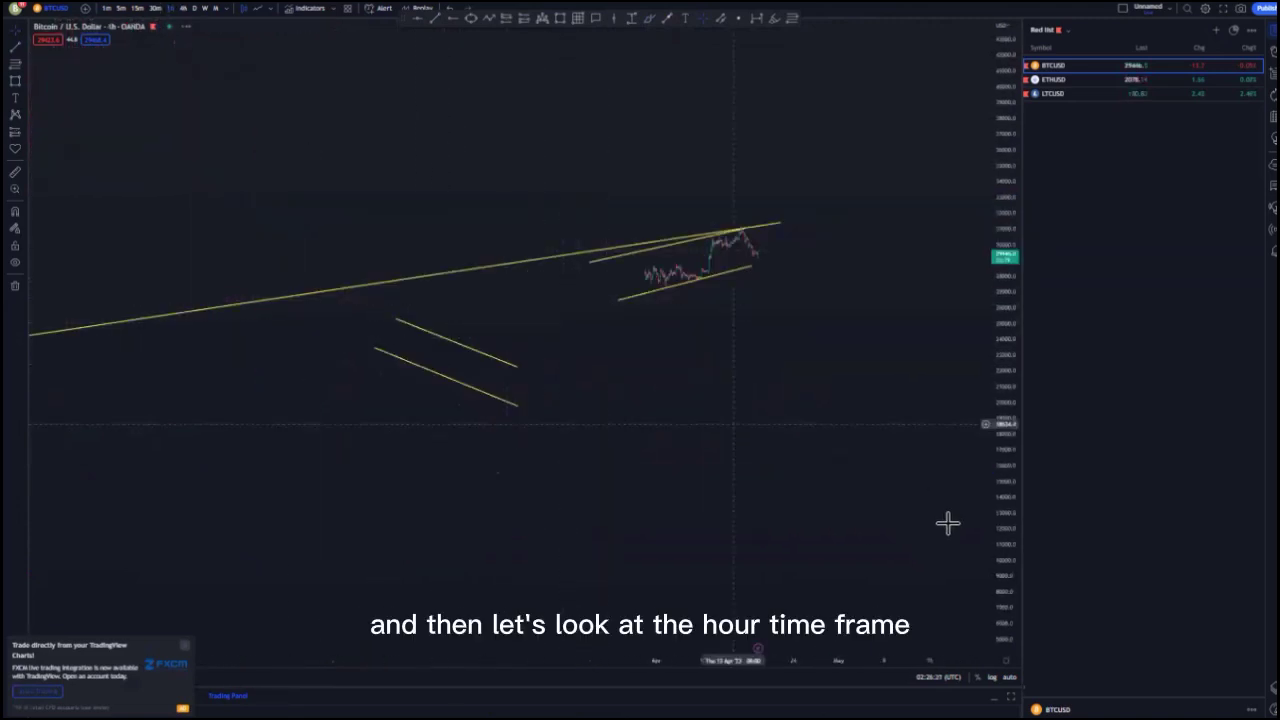
{"action": "scroll", "coordinate": [948, 523], "scroll_direction": "up", "scroll_amount": 5}
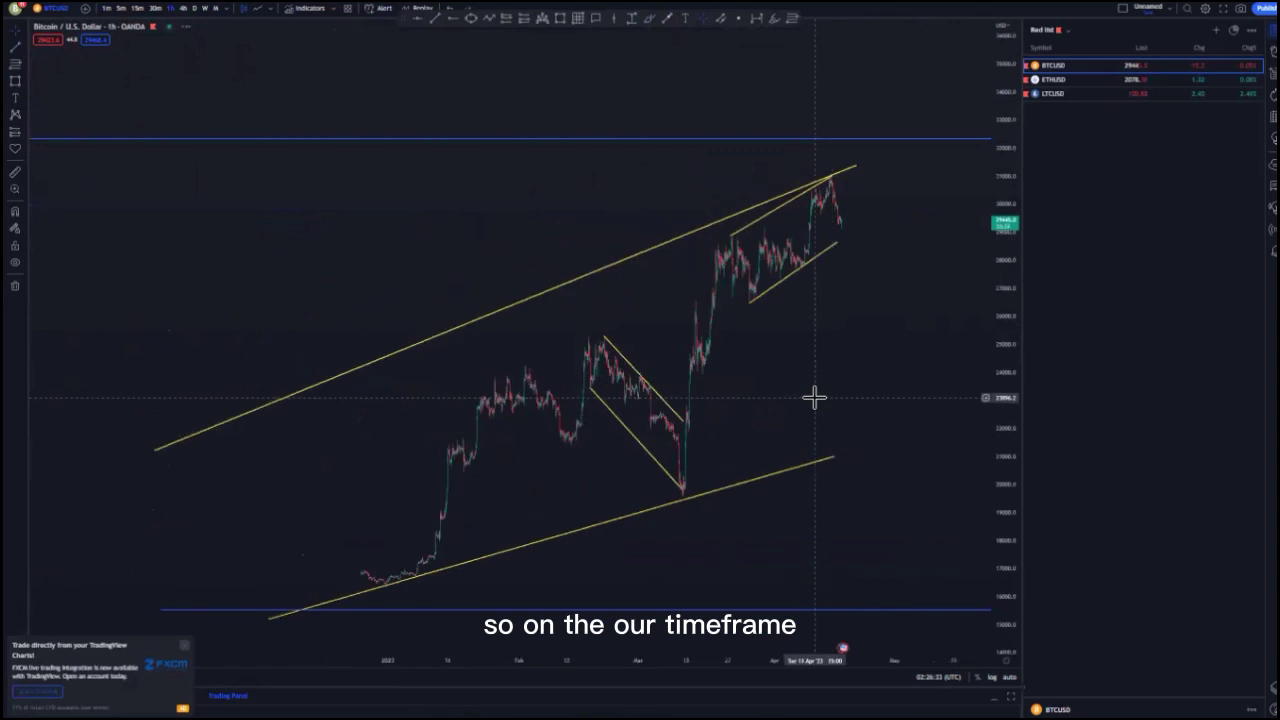
{"action": "scroll", "coordinate": [814, 398], "scroll_direction": "down", "scroll_amount": 3}
{"action": "left_click_drag", "start_coordinate": [891, 366], "coordinate": [678, 368]}
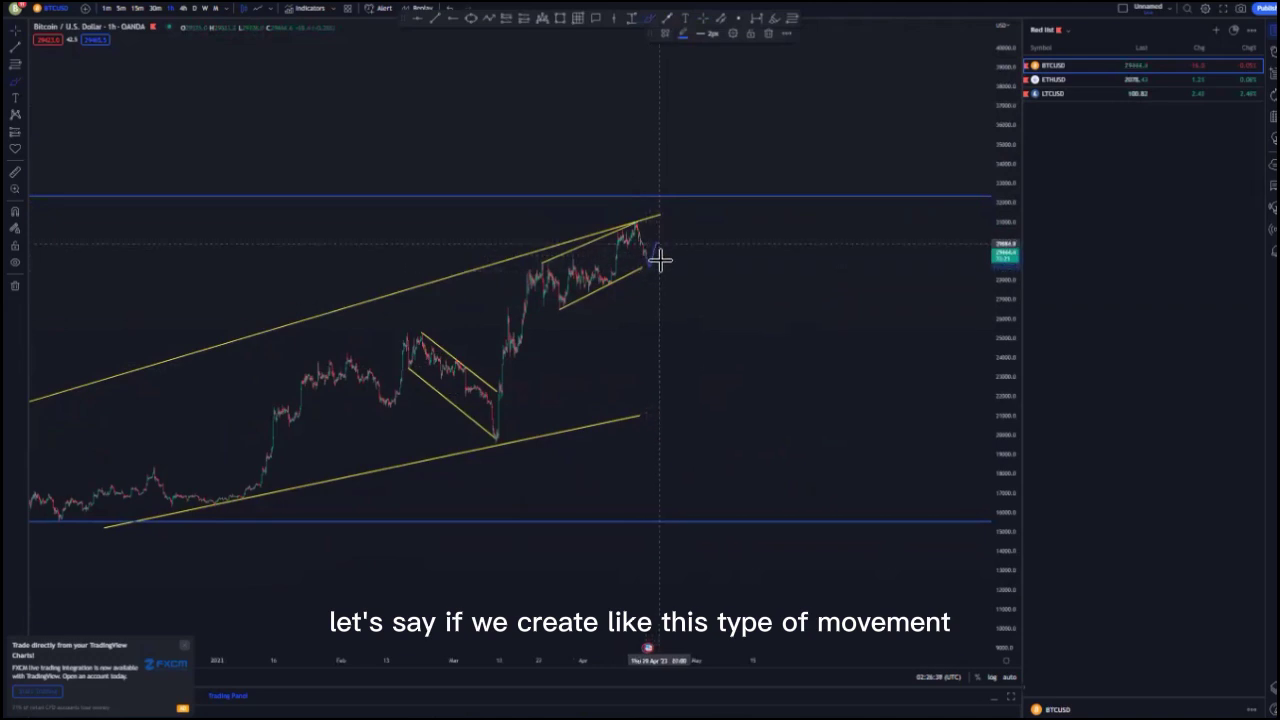
{"action": "left_click_drag", "start_coordinate": [672, 214], "coordinate": [684, 236]}
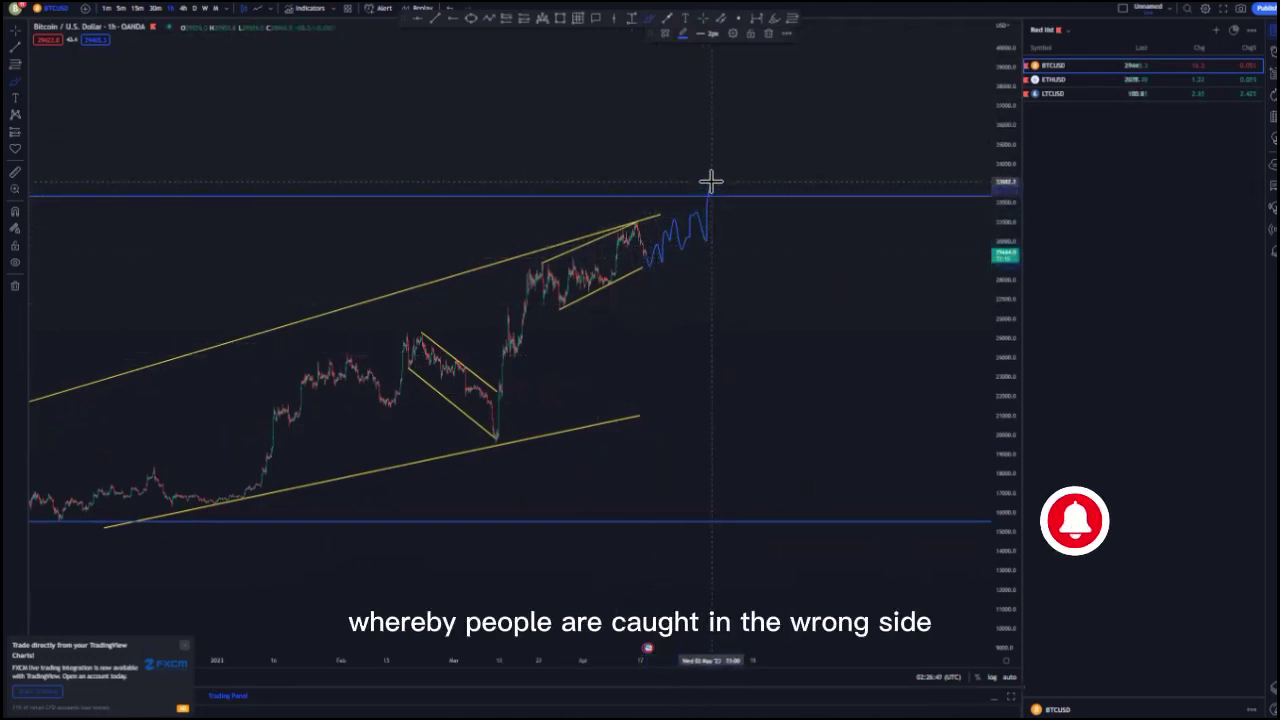
{"action": "mouse_move", "coordinate": [713, 186]}
{"action": "left_mouse_down"}
{"action": "mouse_move", "coordinate": [723, 231]}
{"action": "mouse_move", "coordinate": [730, 214]}
{"action": "mouse_move", "coordinate": [743, 232]}
{"action": "mouse_move", "coordinate": [743, 210]}
{"action": "mouse_move", "coordinate": [757, 219]}
{"action": "left_mouse_up"}
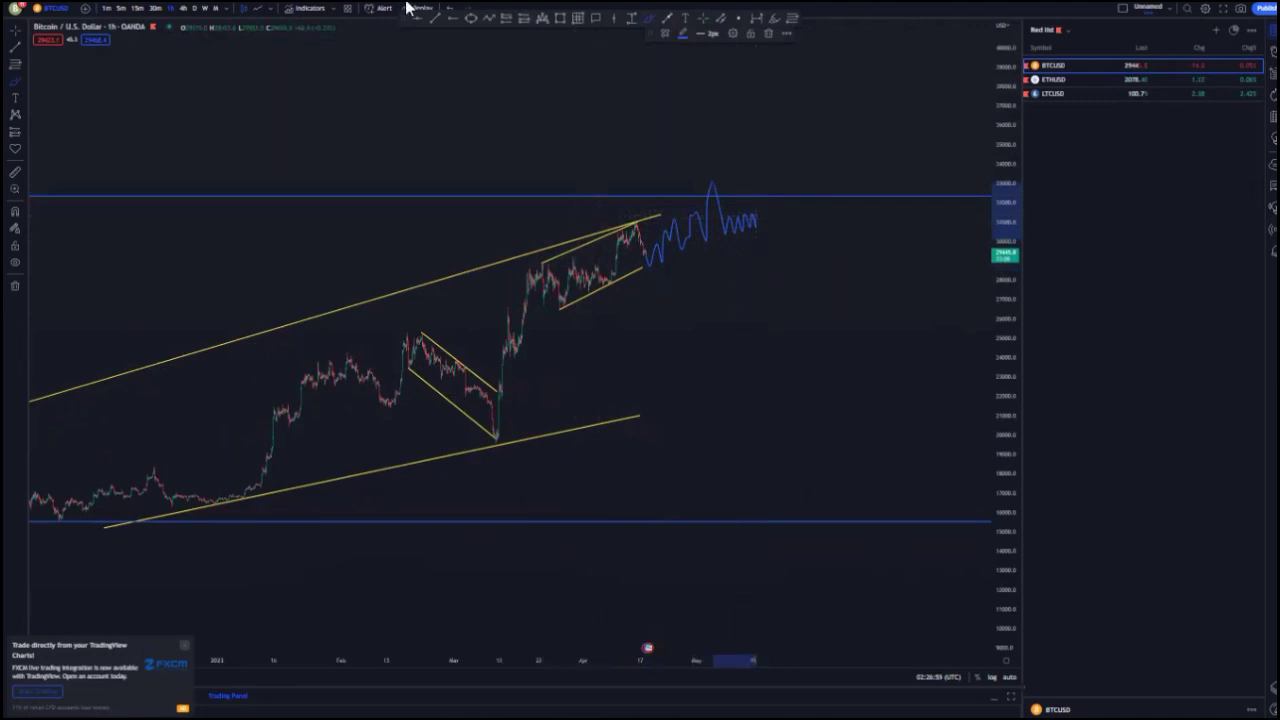
- Draw two short trend lines enclosing the small consolidation at the end of the sketched price path
{"action": "left_click", "coordinate": [725, 236]}
{"action": "left_click", "coordinate": [756, 229]}
{"action": "left_click_drag", "start_coordinate": [761, 270], "coordinate": [716, 266]}
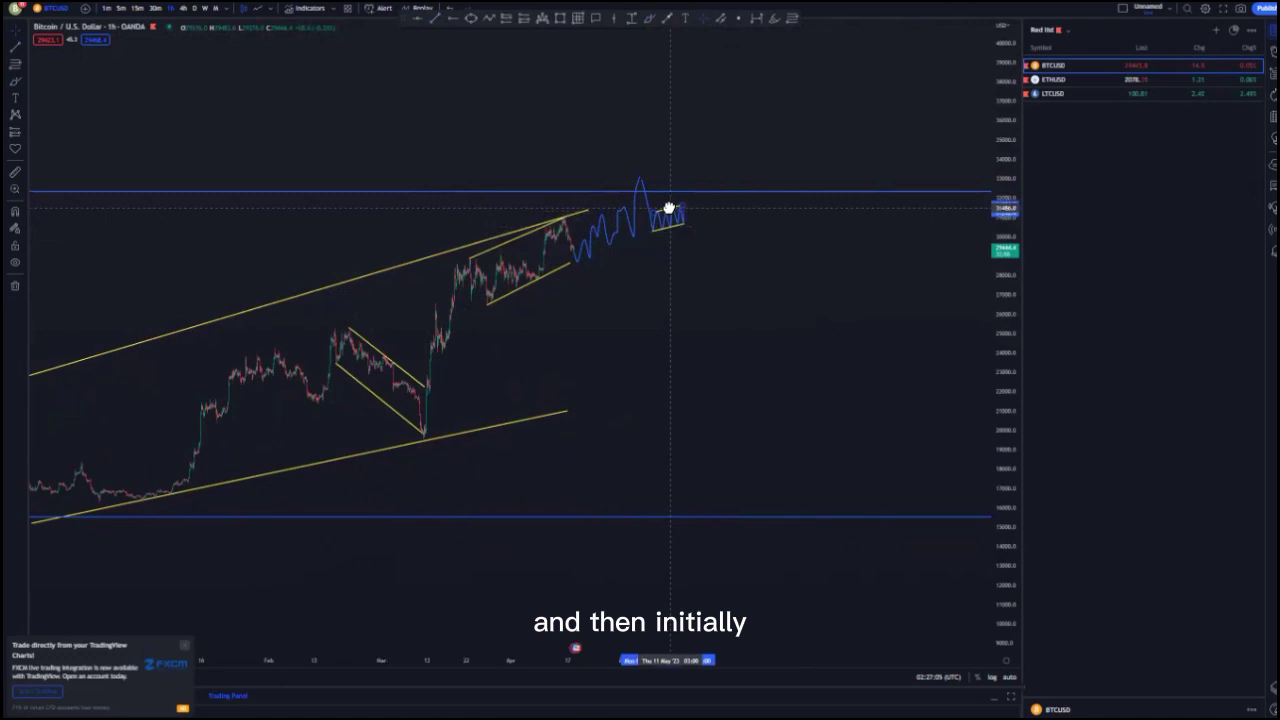
- Extend the upper lines of the large and small channels to the sketched peak and lengthen both lower lines to match
{"action": "left_click_drag", "start_coordinate": [669, 335], "coordinate": [802, 319]}
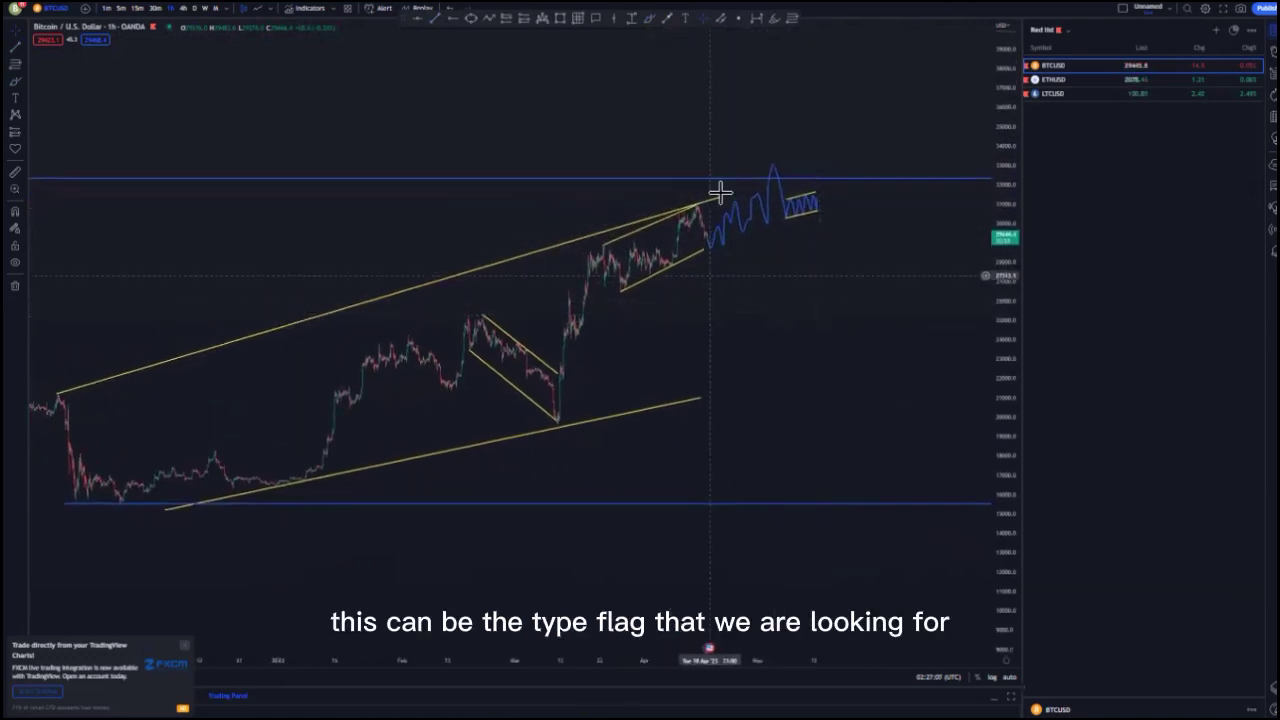
{"action": "left_click_drag", "start_coordinate": [721, 199], "coordinate": [783, 163]}
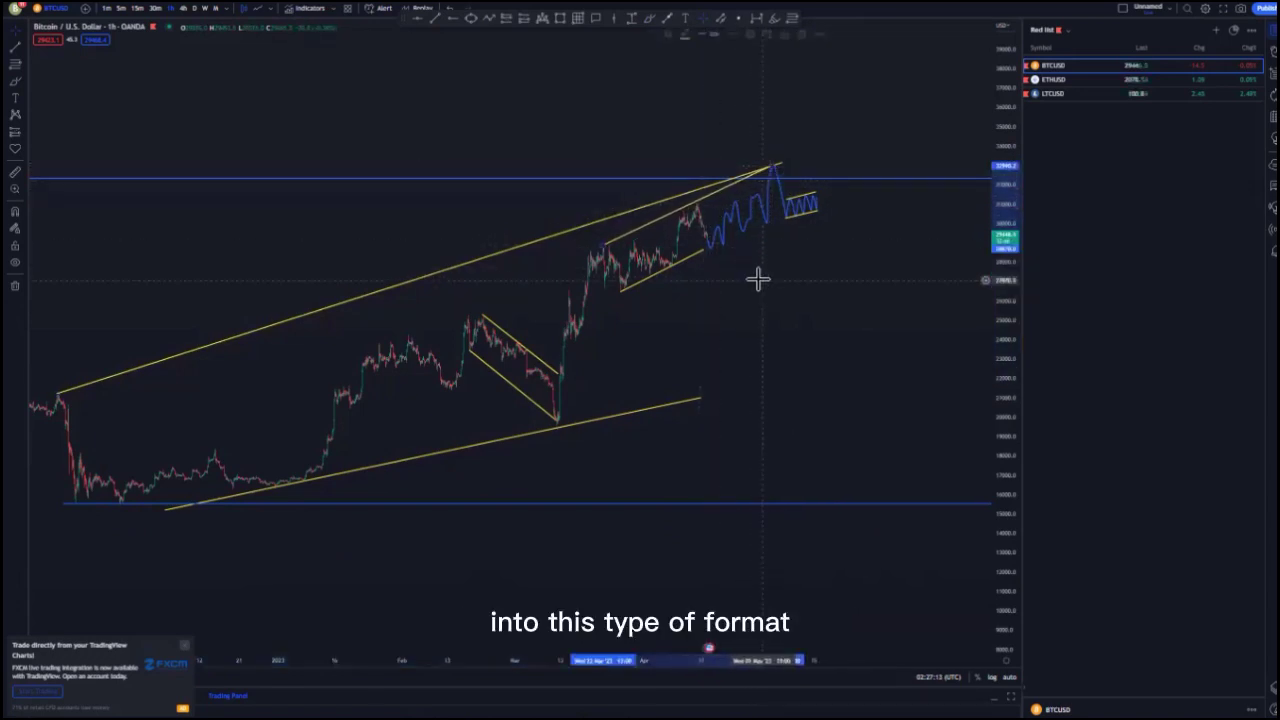
{"action": "left_click_drag", "start_coordinate": [702, 251], "coordinate": [774, 222]}
{"action": "left_click_drag", "start_coordinate": [798, 300], "coordinate": [731, 296]}
{"action": "left_click_drag", "start_coordinate": [634, 397], "coordinate": [751, 363]}
{"action": "left_click", "coordinate": [700, 335]}
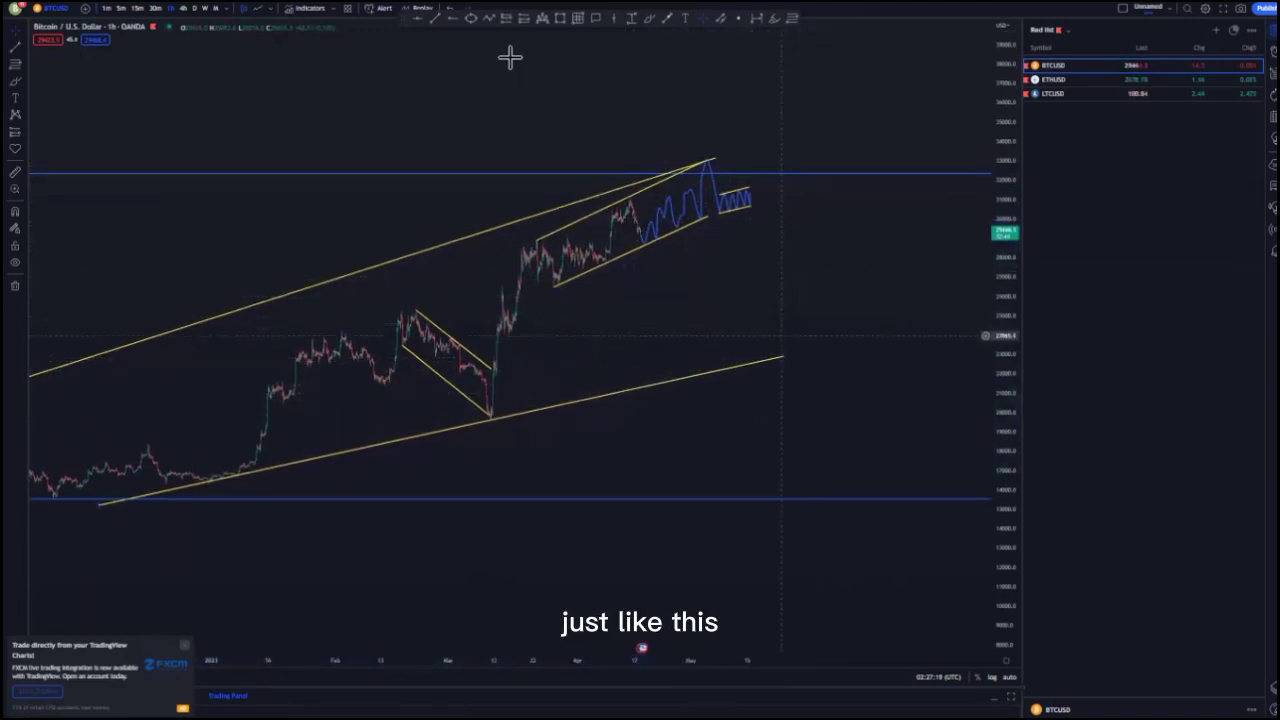
- Place a narrow short position below the sketched flag with a stop about 4.5% above and its target at the lower blue ray
{"action": "left_click", "coordinate": [508, 20]}
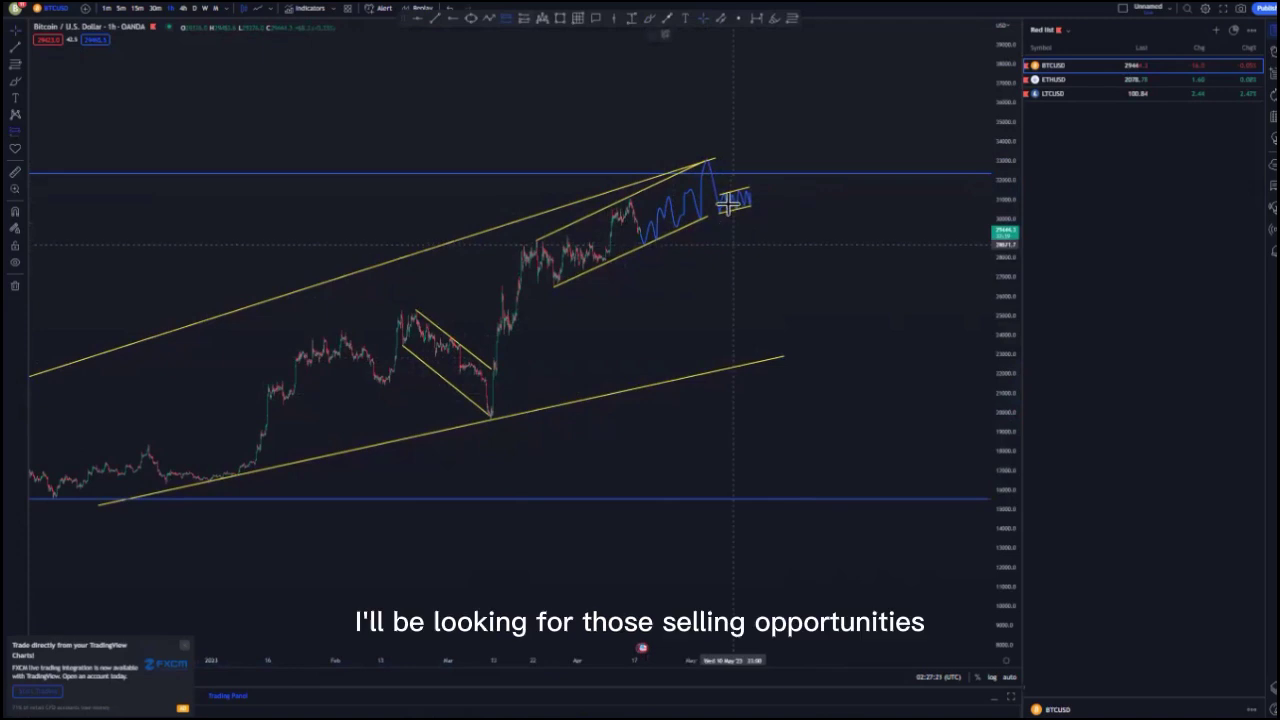
{"action": "left_click", "coordinate": [739, 209]}
{"action": "left_click_drag", "start_coordinate": [772, 237], "coordinate": [778, 238]}
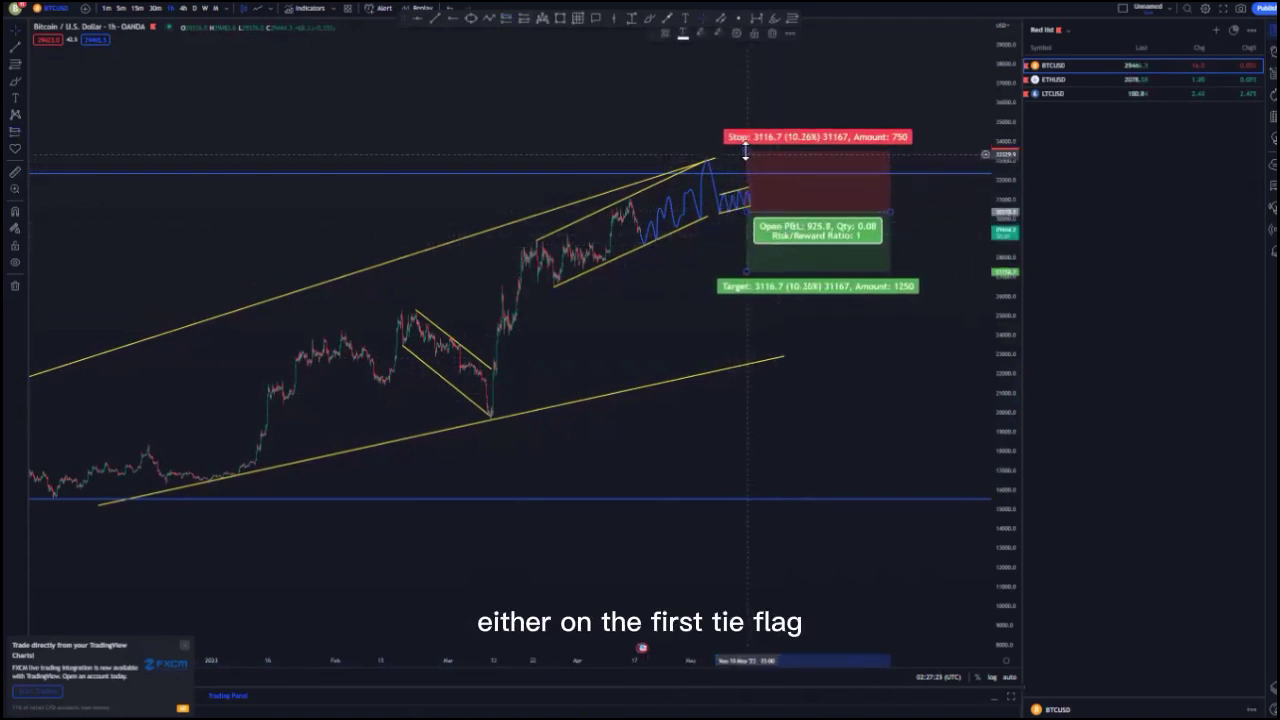
{"action": "left_click_drag", "start_coordinate": [745, 152], "coordinate": [747, 186]}
{"action": "left_click_drag", "start_coordinate": [747, 271], "coordinate": [737, 497]}
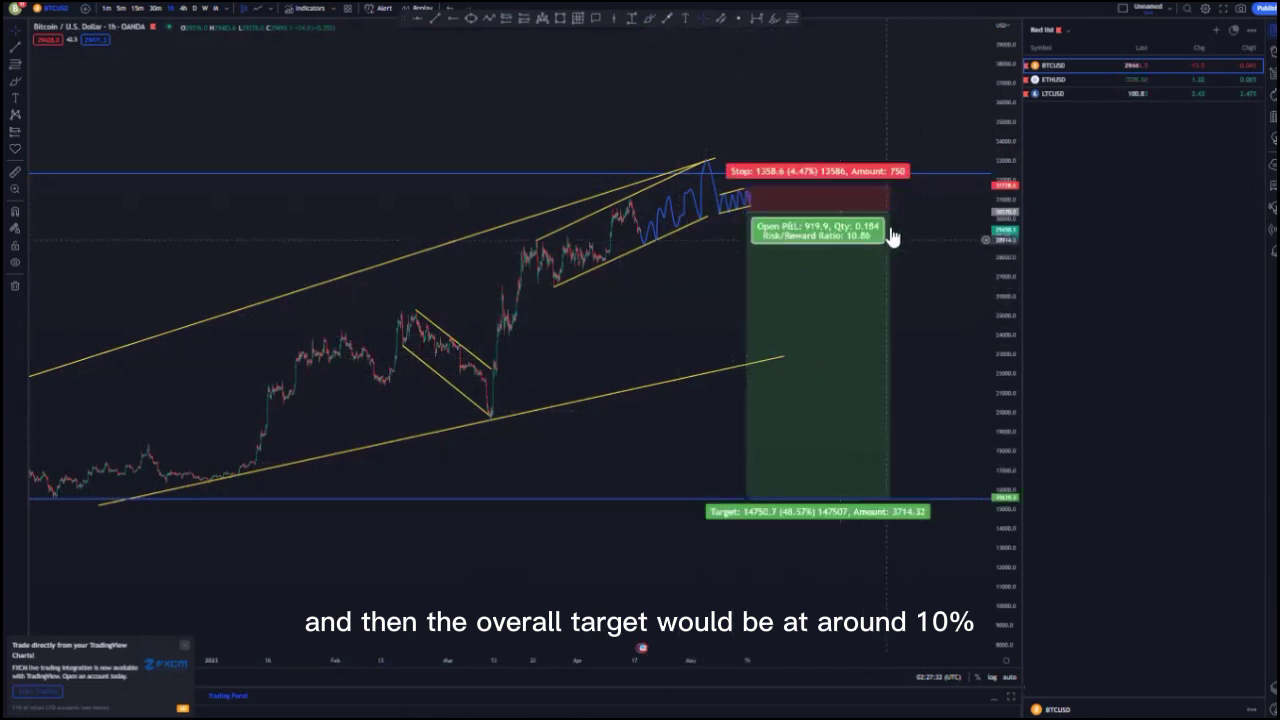
{"action": "left_click_drag", "start_coordinate": [887, 212], "coordinate": [824, 212]}
{"action": "left_click", "coordinate": [905, 271]}
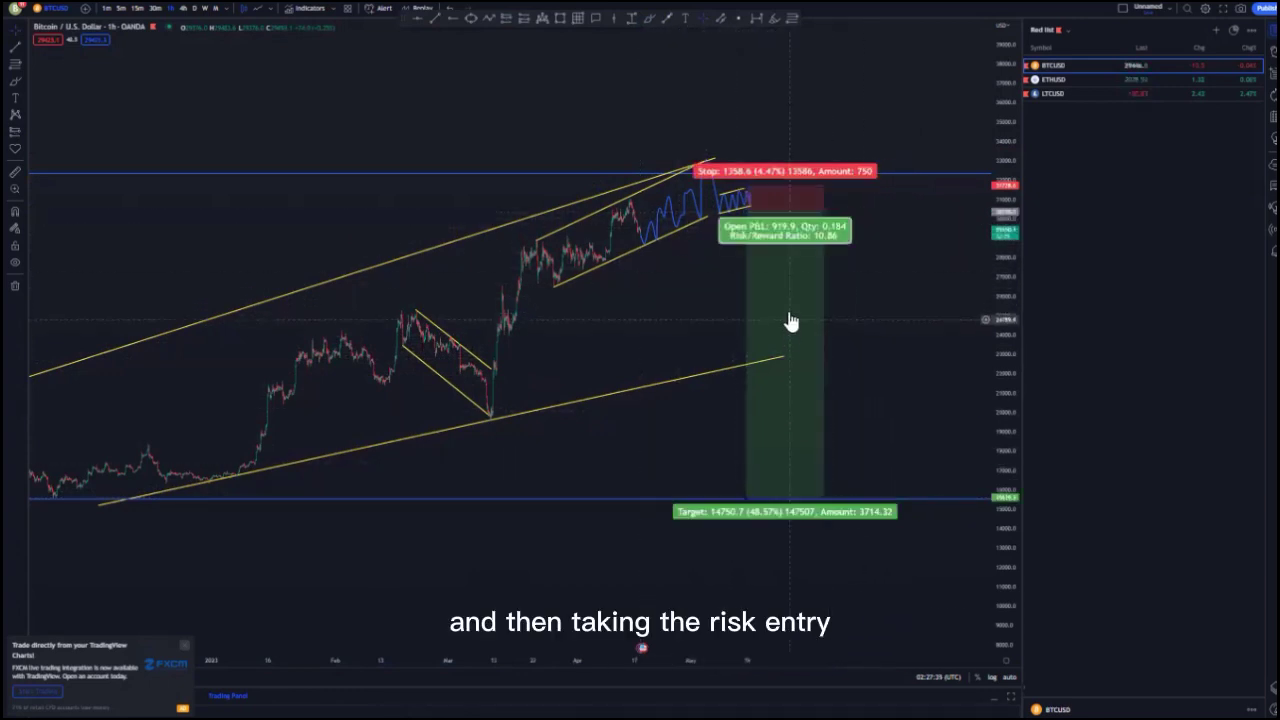
- Place a second narrow short position at the sketched peak with a stop about 2.5% above and its target at the lower blue ray
{"action": "left_click", "coordinate": [507, 19]}
{"action": "left_click", "coordinate": [704, 172]}
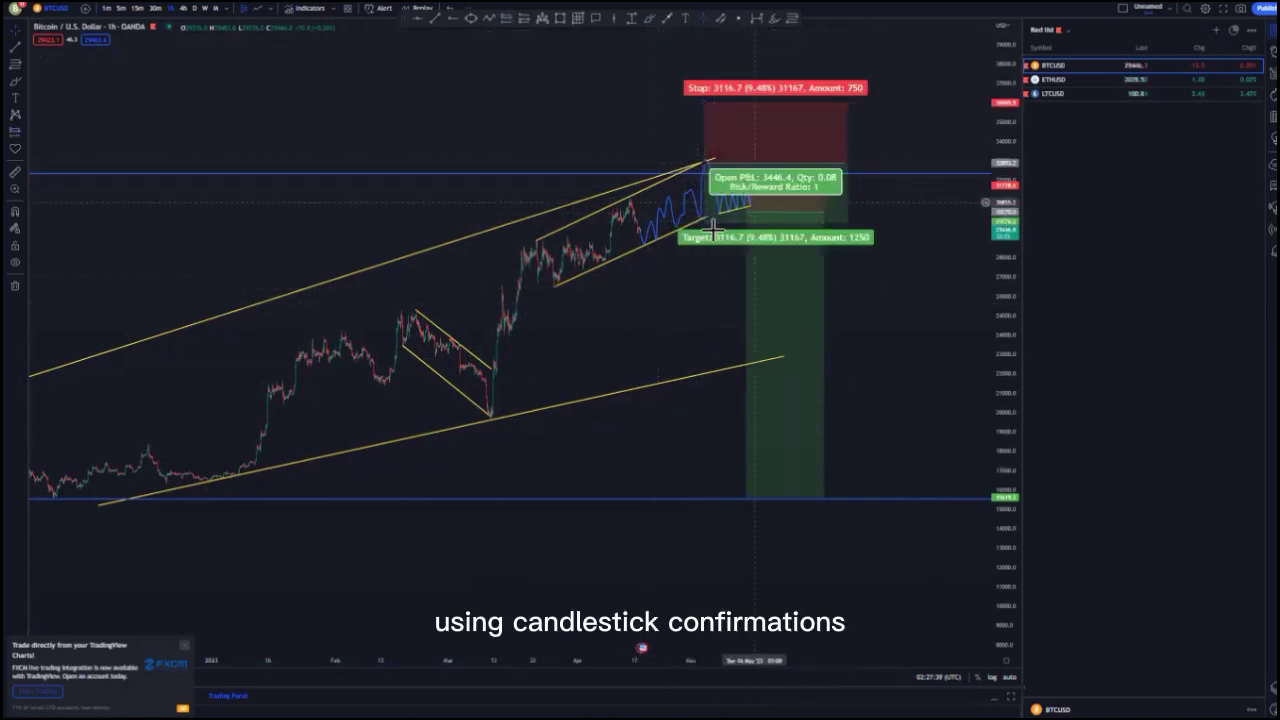
{"action": "left_click_drag", "start_coordinate": [706, 98], "coordinate": [711, 155]}
{"action": "left_click_drag", "start_coordinate": [706, 245], "coordinate": [705, 506]}
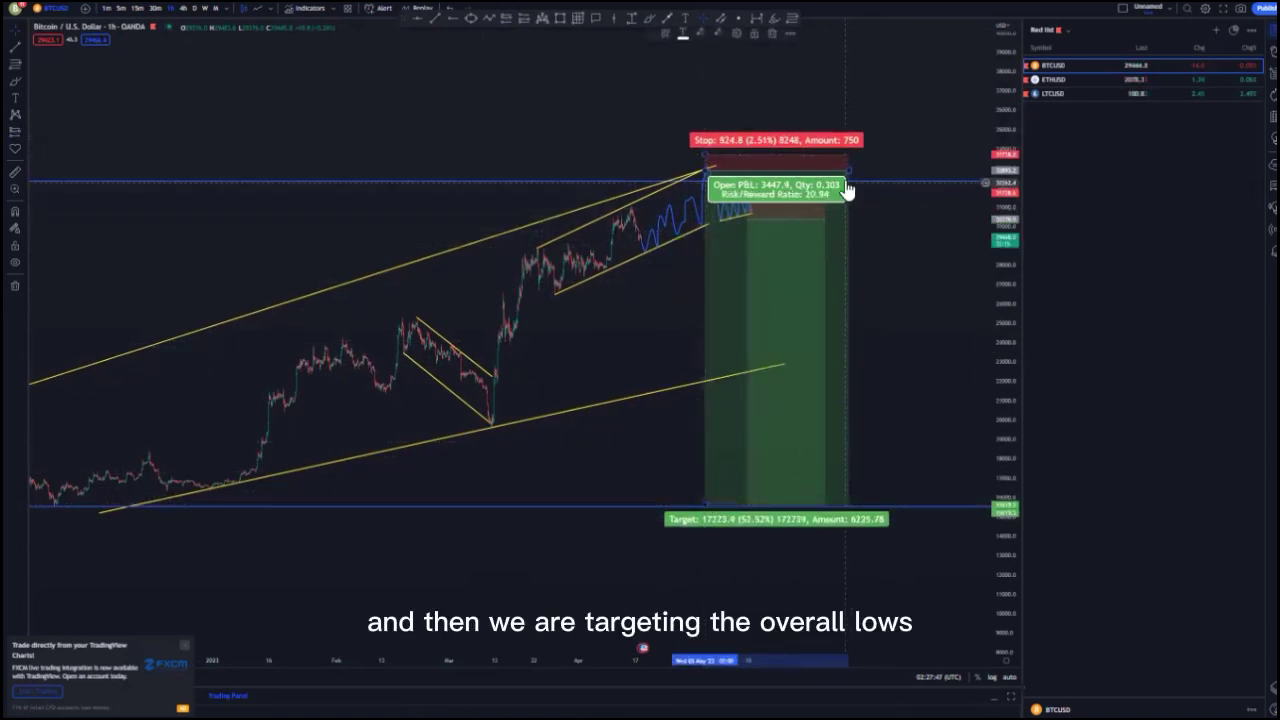
{"action": "left_click_drag", "start_coordinate": [847, 171], "coordinate": [782, 175]}
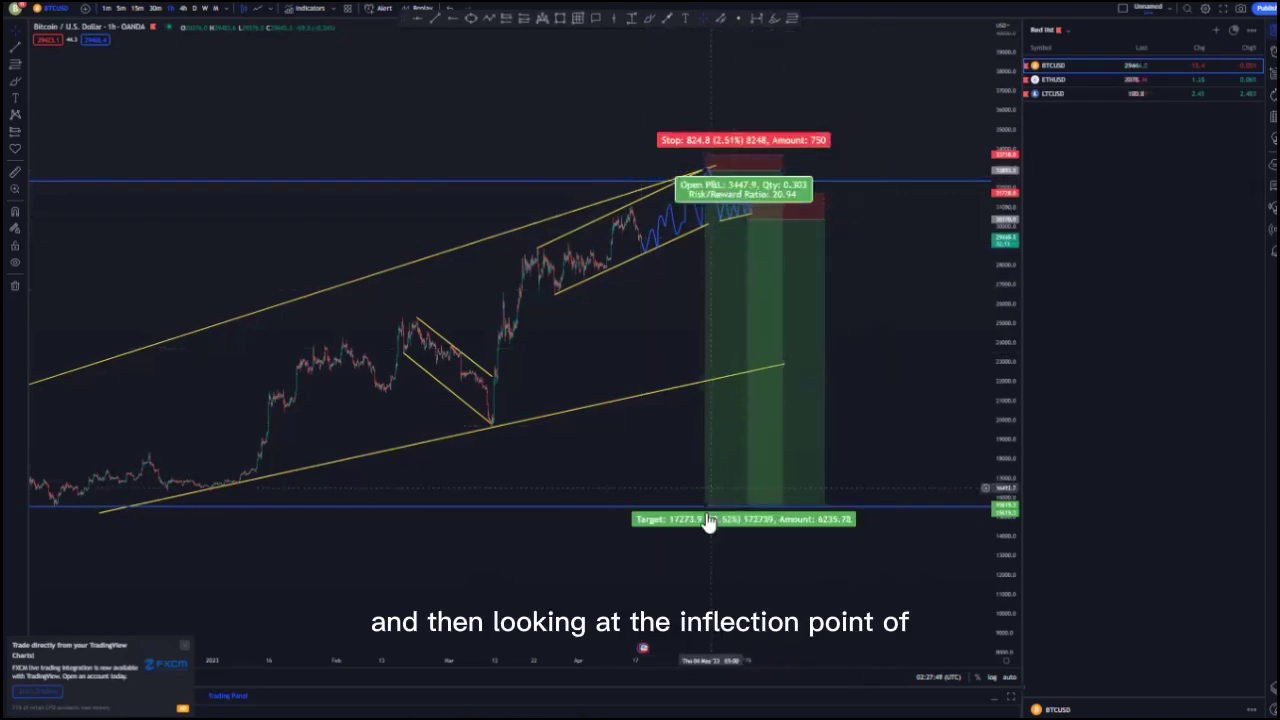
{"action": "mouse_move", "coordinate": [704, 505]}
{"action": "left_mouse_down"}
{"action": "mouse_move", "coordinate": [706, 370]}
{"action": "mouse_move", "coordinate": [706, 506]}
{"action": "left_mouse_up"}
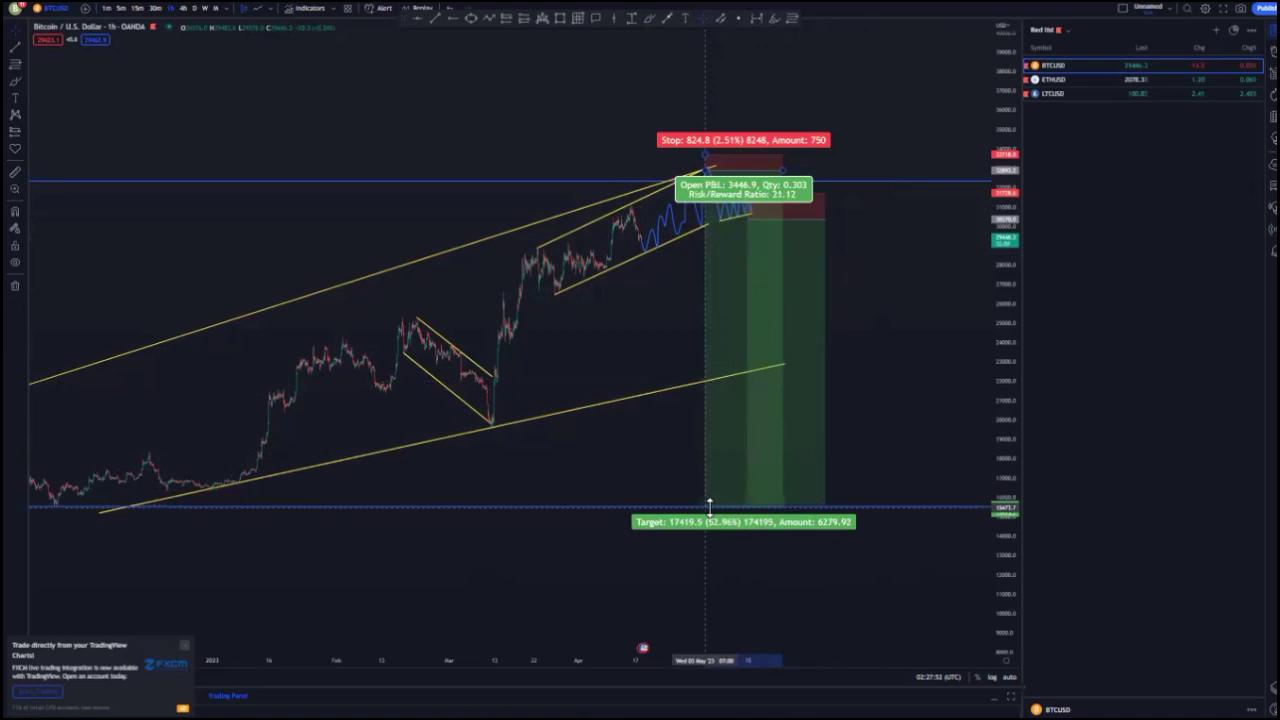
{"action": "left_click", "coordinate": [644, 488]}
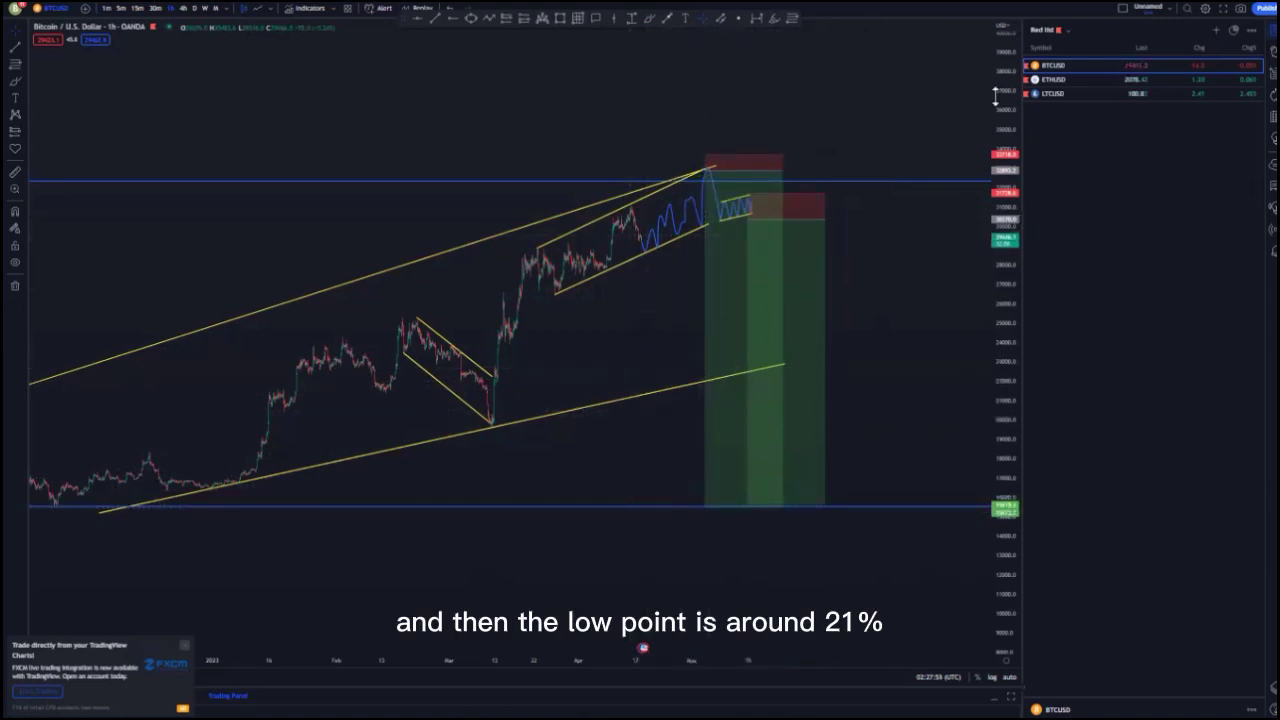
{"action": "left_click_drag", "start_coordinate": [995, 96], "coordinate": [995, 208]}
{"action": "left_click_drag", "start_coordinate": [443, 554], "coordinate": [573, 526]}
{"action": "left_click_drag", "start_coordinate": [688, 413], "coordinate": [583, 430]}
{"action": "left_click_drag", "start_coordinate": [988, 487], "coordinate": [984, 350]}
{"action": "left_click_drag", "start_coordinate": [928, 311], "coordinate": [858, 381]}
- Open the ETHUSD chart, cleared of drawings, on the weekly timeframe
{"action": "left_click", "coordinate": [1057, 80]}
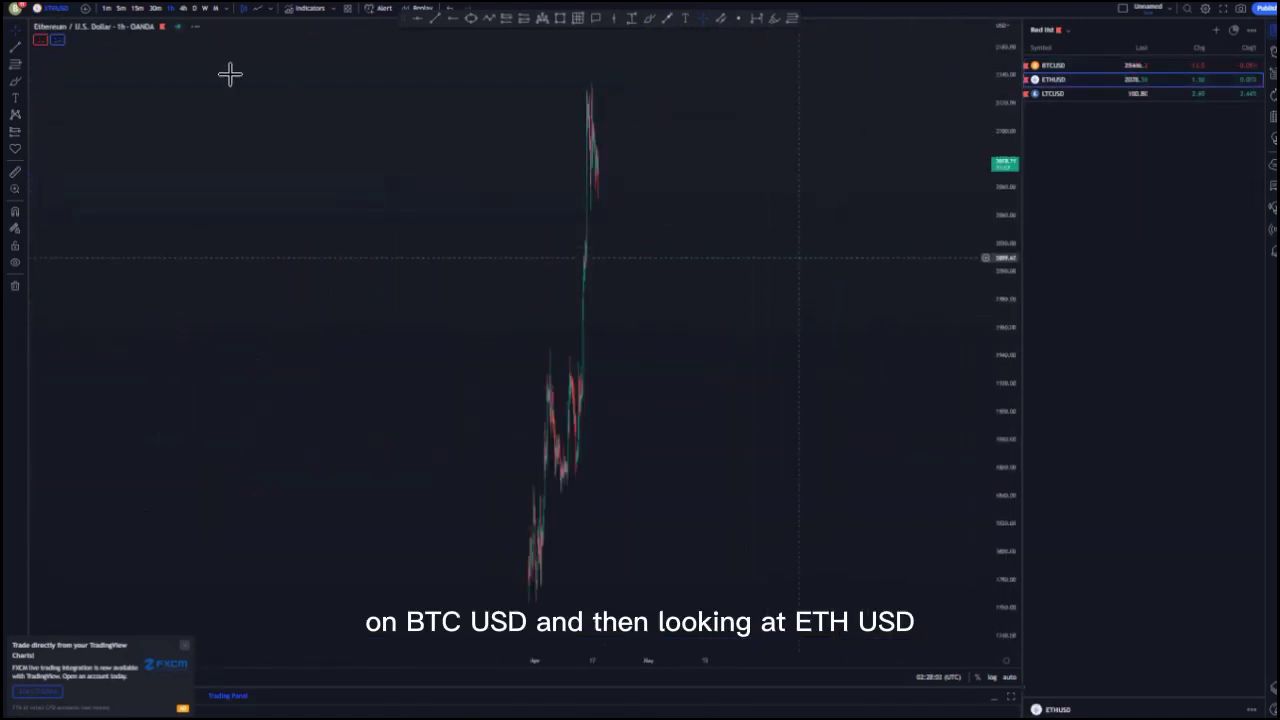
{"action": "left_click", "coordinate": [15, 286]}
{"action": "left_click", "coordinate": [55, 283]}
{"action": "right_click", "coordinate": [426, 250]}
{"action": "left_click", "coordinate": [454, 261]}
{"action": "left_click_drag", "start_coordinate": [748, 309], "coordinate": [497, 287]}
{"action": "scroll", "coordinate": [730, 343], "scroll_direction": "down", "scroll_amount": 3}
{"action": "scroll", "coordinate": [730, 343], "scroll_direction": "down", "scroll_amount": 1}
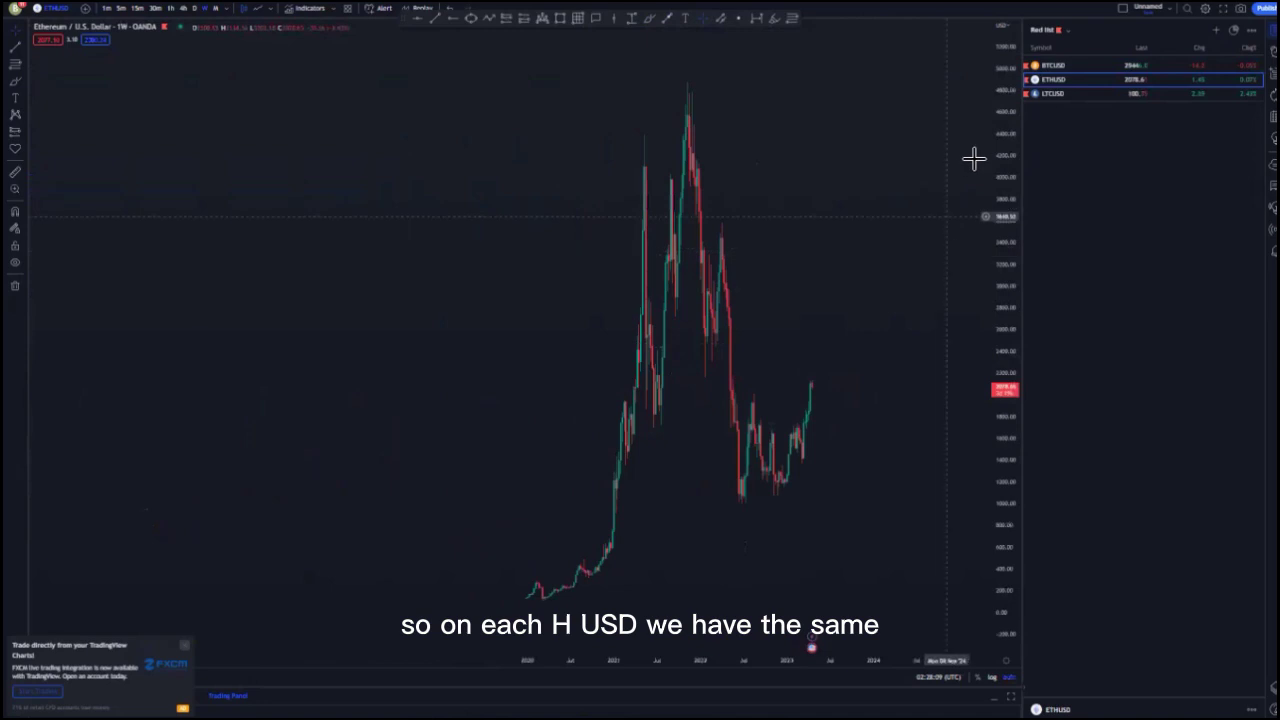
- Trace the decline from the late 2021 high, the following correction and a projected drop to the lows with the Brush
{"action": "left_click_drag", "start_coordinate": [991, 243], "coordinate": [991, 443]}
{"action": "left_click_drag", "start_coordinate": [866, 448], "coordinate": [757, 375]}
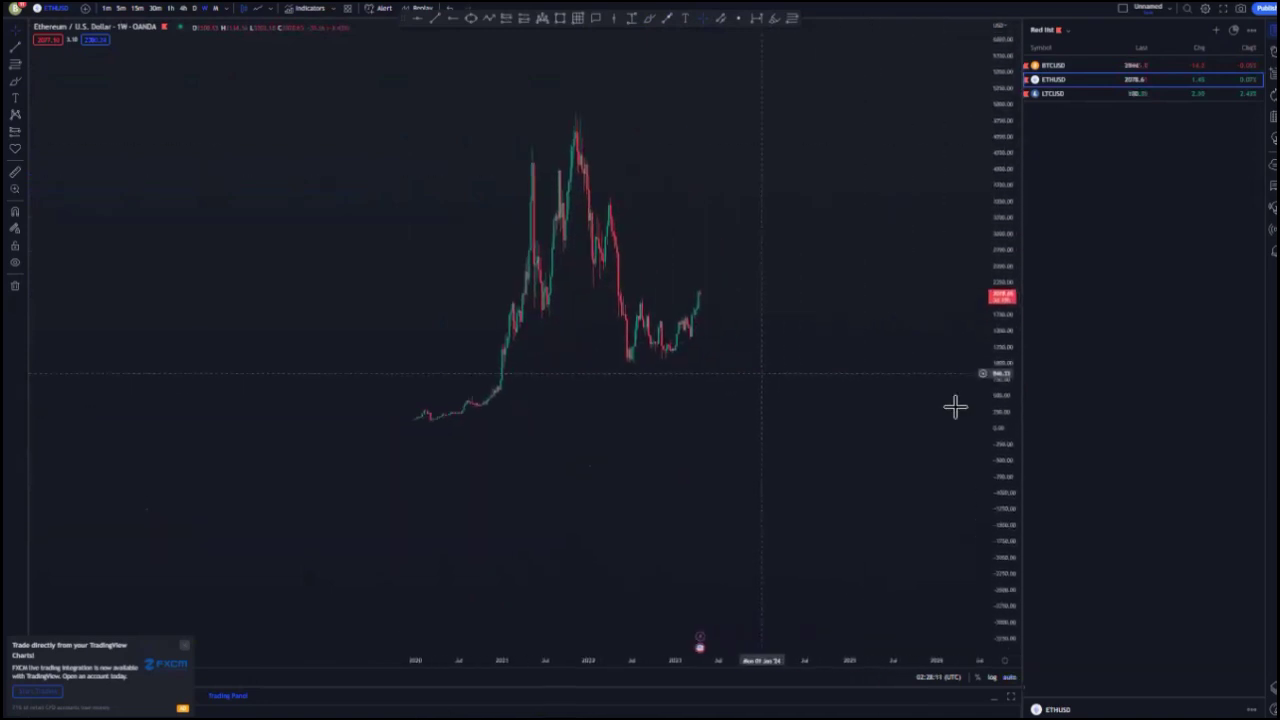
{"action": "left_click_drag", "start_coordinate": [966, 439], "coordinate": [957, 332]}
{"action": "scroll", "coordinate": [857, 420], "scroll_direction": "up", "scroll_amount": 2}
{"action": "left_click_drag", "start_coordinate": [740, 306], "coordinate": [740, 384]}
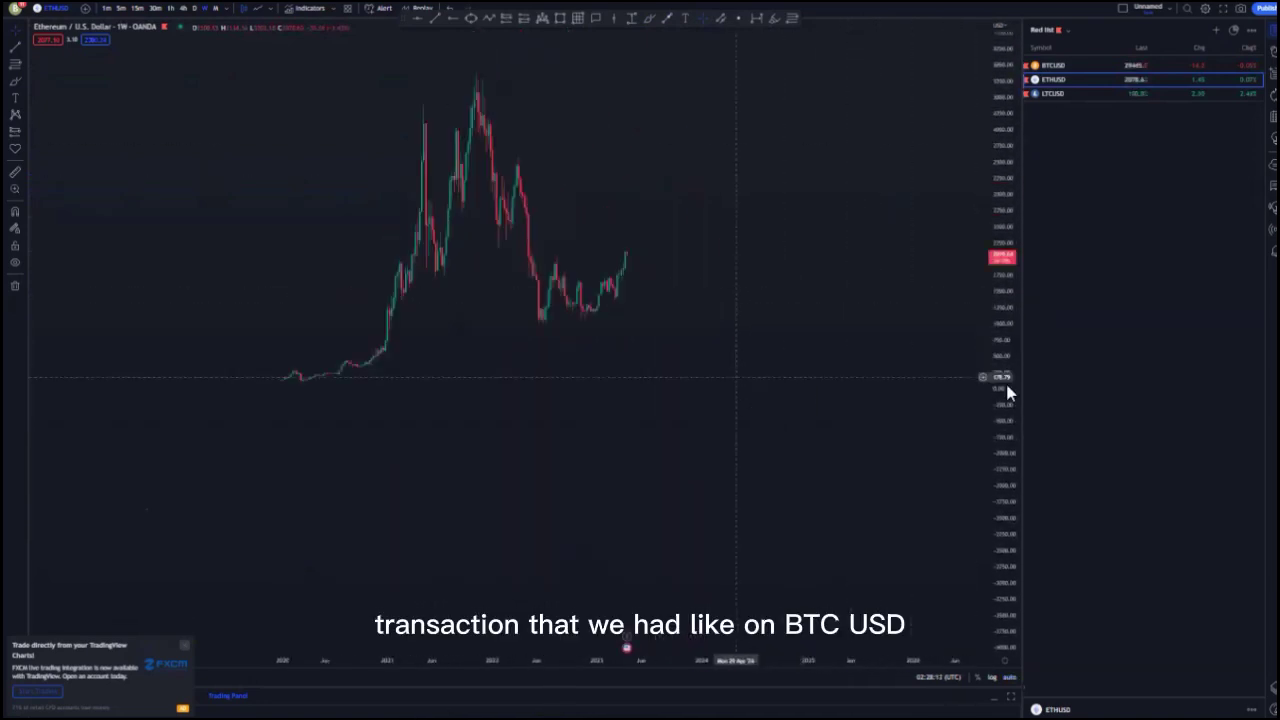
{"action": "left_click_drag", "start_coordinate": [1007, 358], "coordinate": [1005, 256]}
{"action": "left_click_drag", "start_coordinate": [868, 316], "coordinate": [868, 394]}
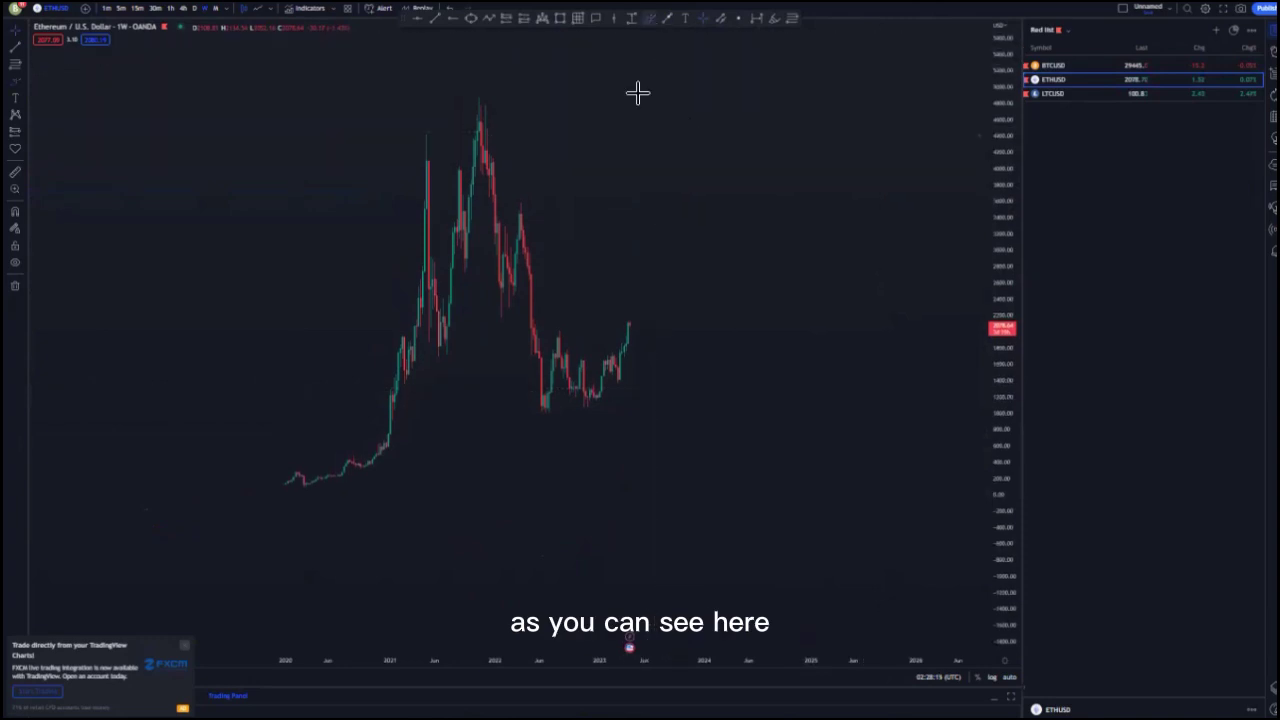
{"action": "left_click_drag", "start_coordinate": [486, 121], "coordinate": [512, 309]}
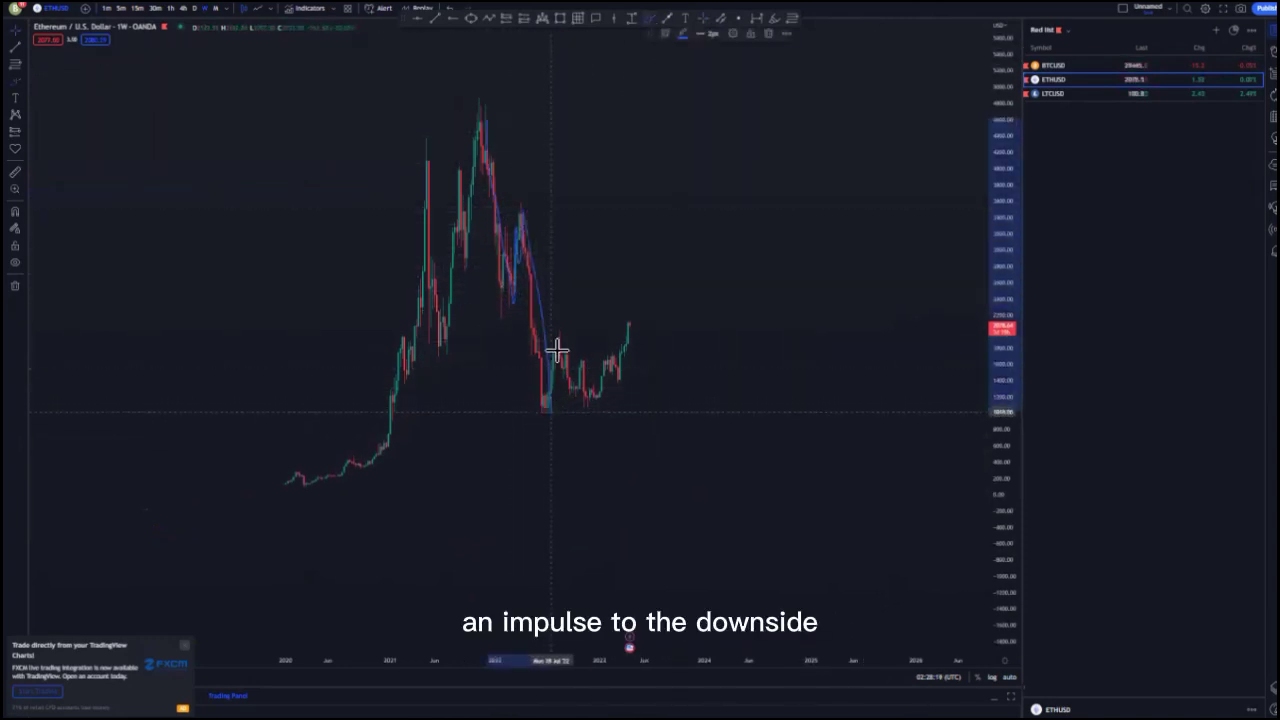
{"action": "left_click_drag", "start_coordinate": [572, 413], "coordinate": [606, 401]}
{"action": "mouse_move", "coordinate": [510, 338]}
{"action": "left_mouse_down"}
{"action": "mouse_move", "coordinate": [611, 320]}
{"action": "mouse_move", "coordinate": [650, 465]}
{"action": "left_mouse_up"}
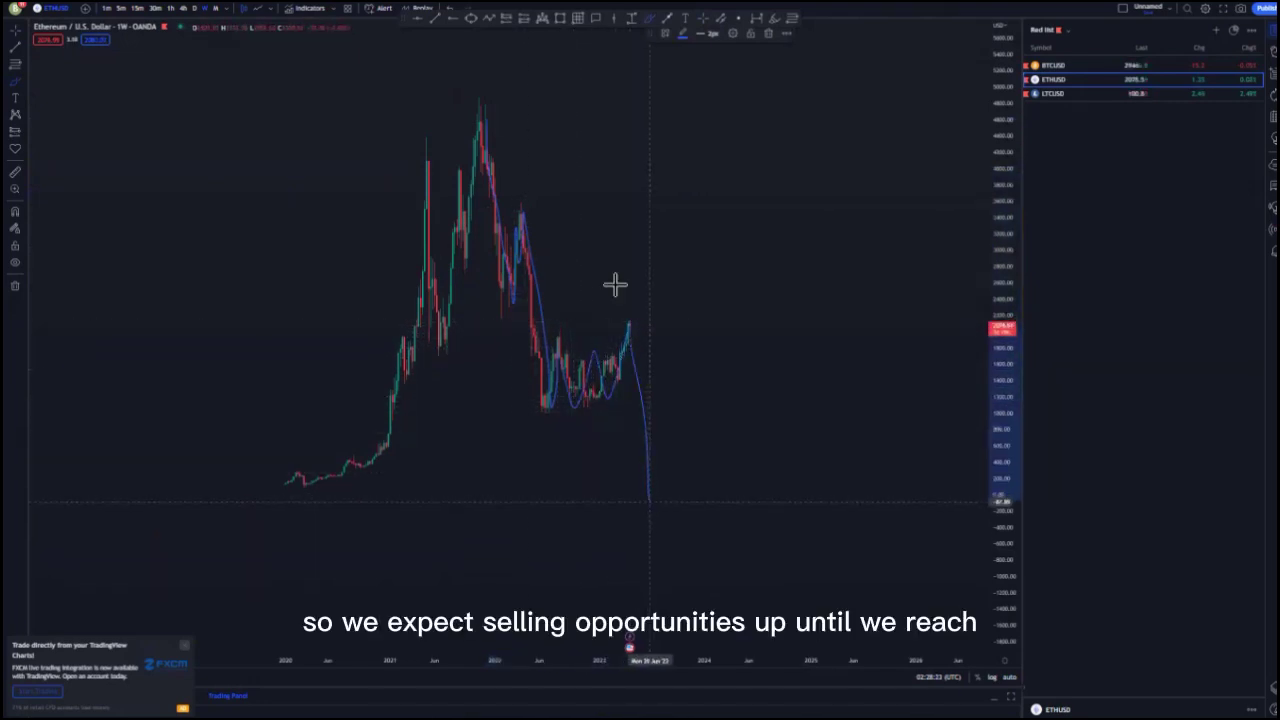
- Add a horizontal ray at the March 2020 low on the weekly ETHUSD chart
{"action": "left_click", "coordinate": [454, 18]}
{"action": "left_click", "coordinate": [302, 486]}
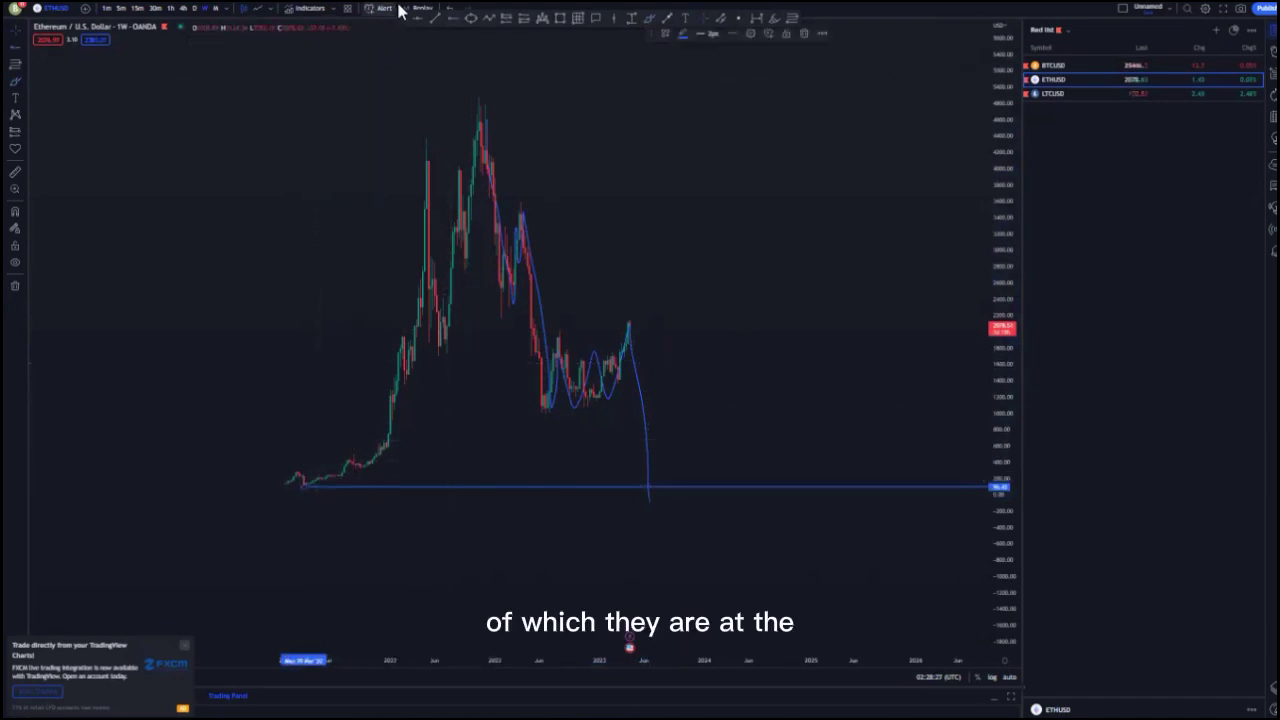
{"action": "scroll", "coordinate": [790, 470], "scroll_direction": "up", "scroll_amount": 3}
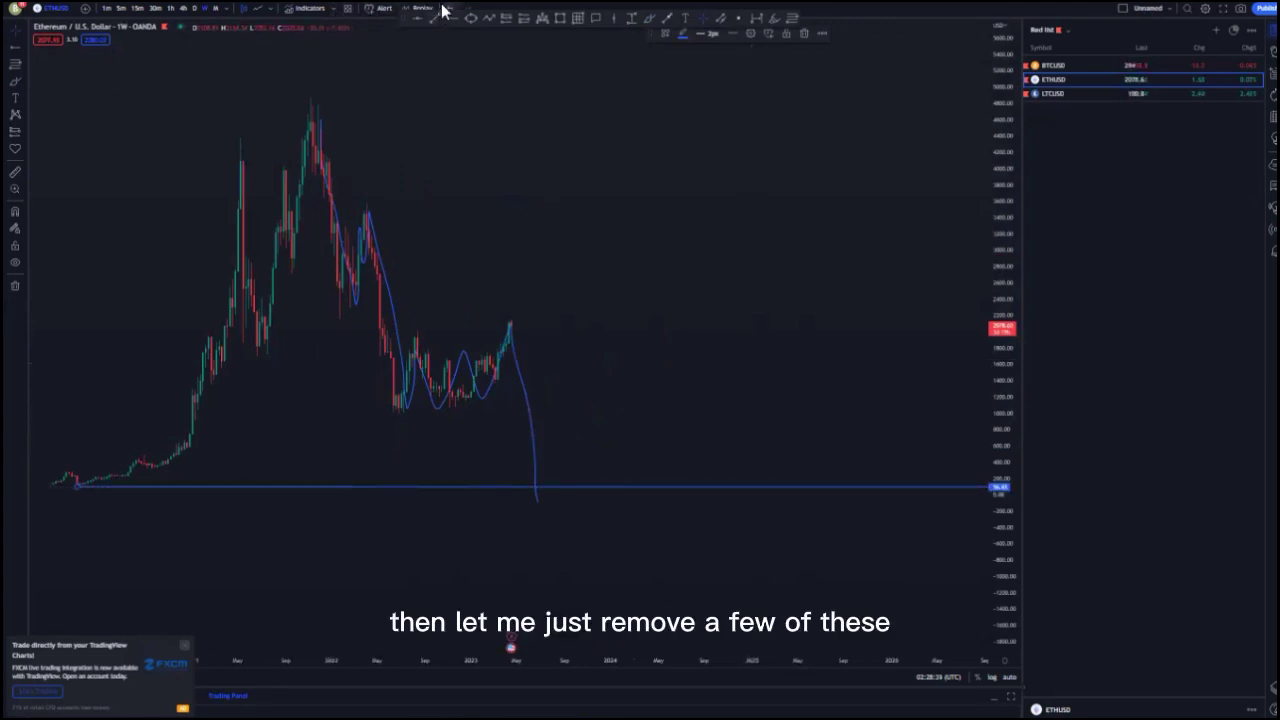
- Remove the drawings from the weekly ETHUSD chart and place a fresh horizontal ray at the March 2020 low
{"action": "key", "text": "Delete"}
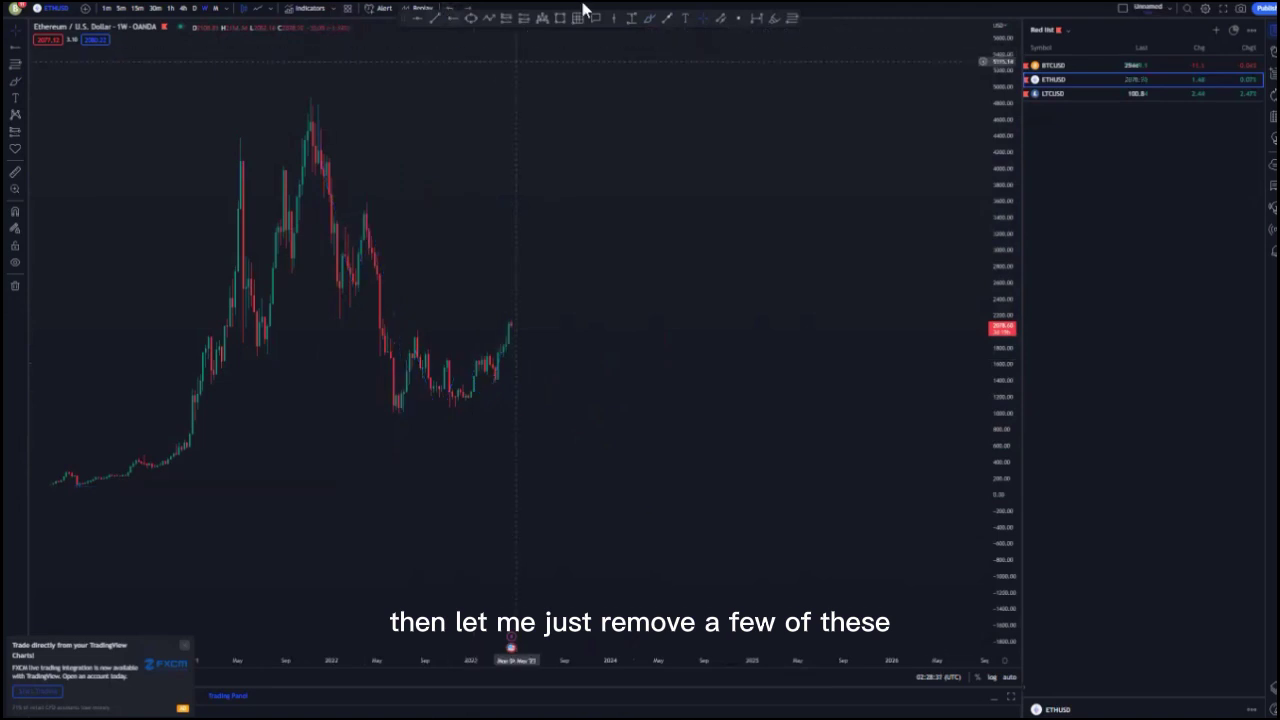
{"action": "left_click_drag", "start_coordinate": [599, 174], "coordinate": [629, 160]}
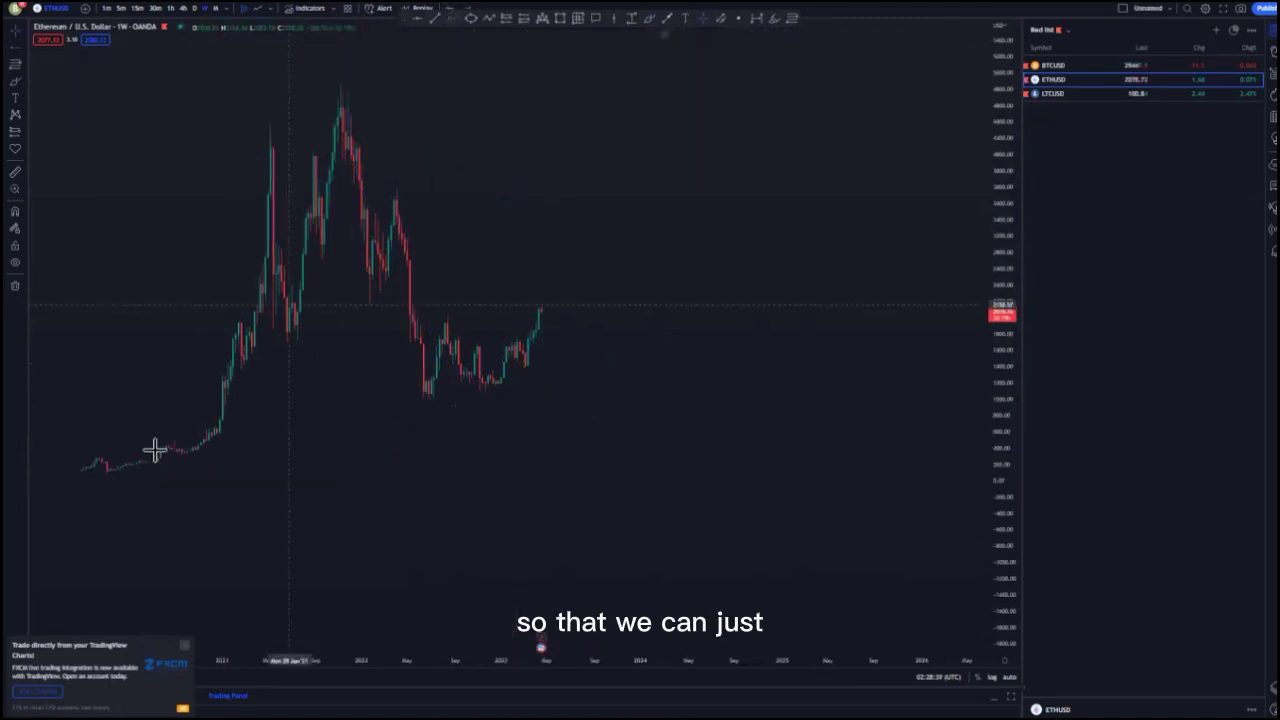
{"action": "key", "text": "alt+j"}
{"action": "left_click_drag", "start_coordinate": [105, 475], "coordinate": [103, 472]}
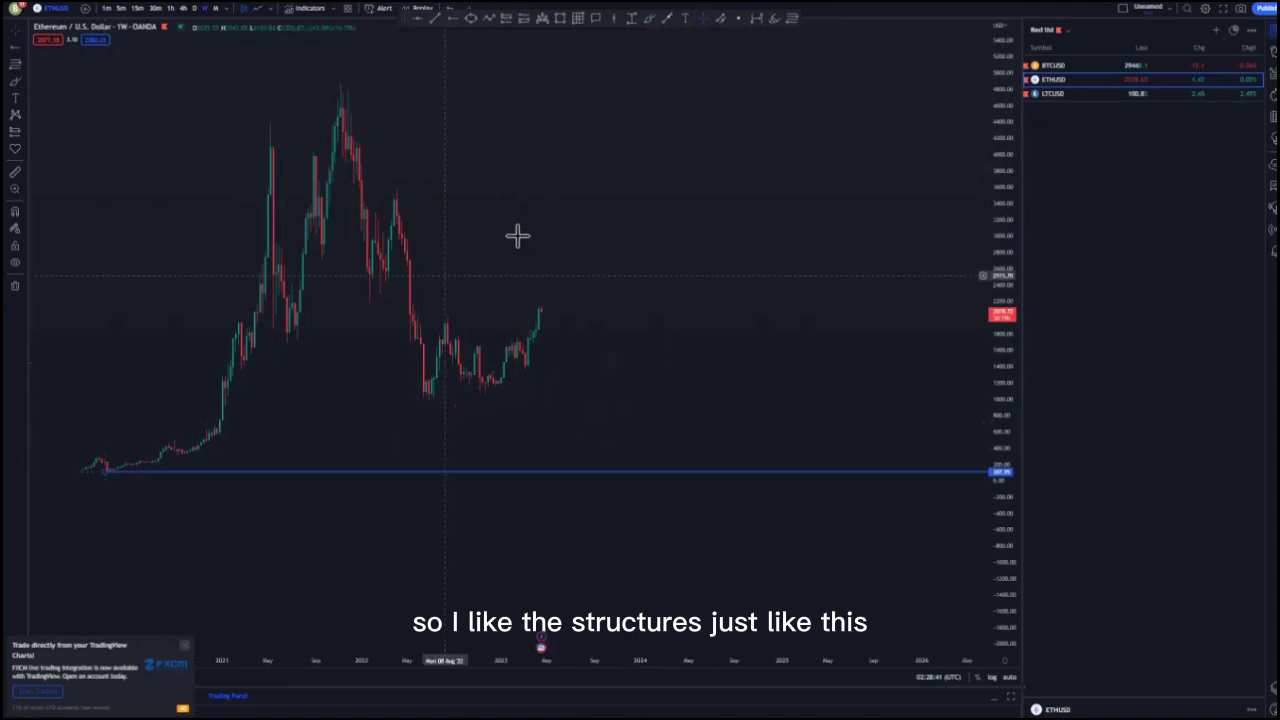
- Add horizontal rays at the late 2021 all-time high, the spring 2022 high and the August 2022 high
{"action": "left_click_drag", "start_coordinate": [534, 209], "coordinate": [554, 246]}
{"action": "left_click", "coordinate": [452, 18]}
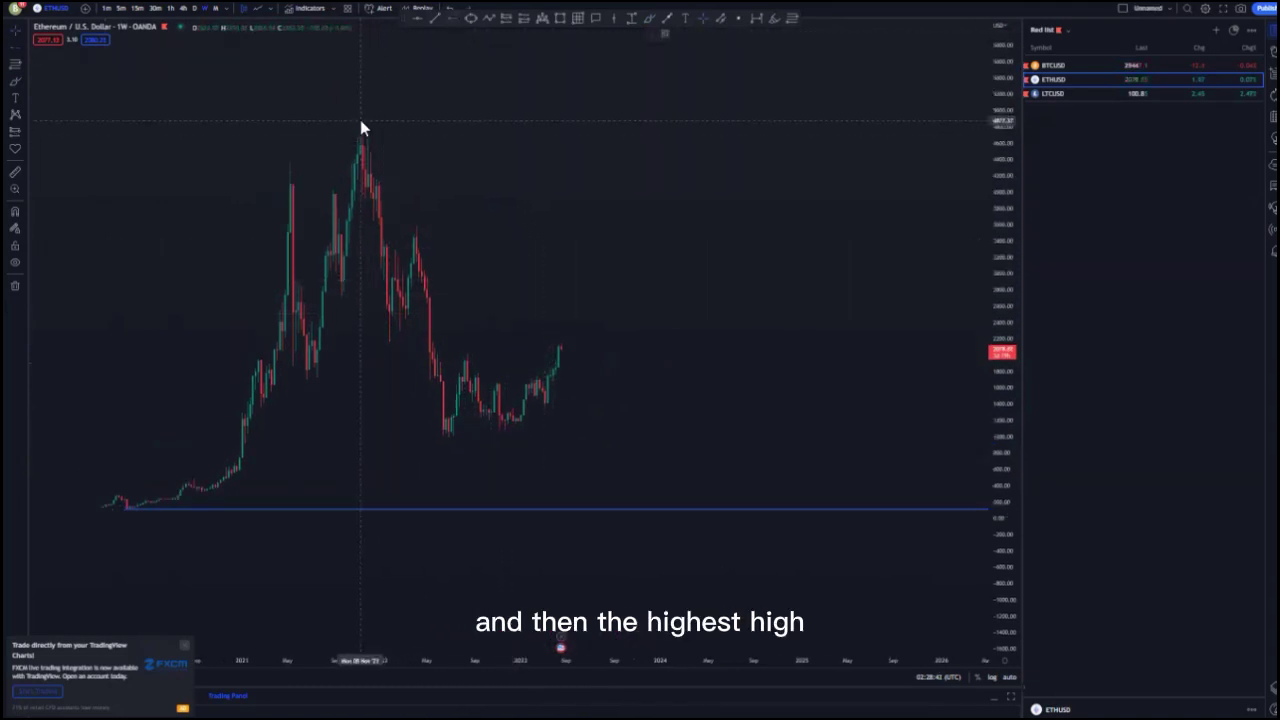
{"action": "left_click", "coordinate": [362, 121]}
{"action": "scroll", "coordinate": [594, 317], "scroll_direction": "down", "scroll_amount": 3}
{"action": "left_click", "coordinate": [452, 18]}
{"action": "left_click", "coordinate": [562, 228]}
{"action": "left_click_drag", "start_coordinate": [667, 303], "coordinate": [557, 285]}
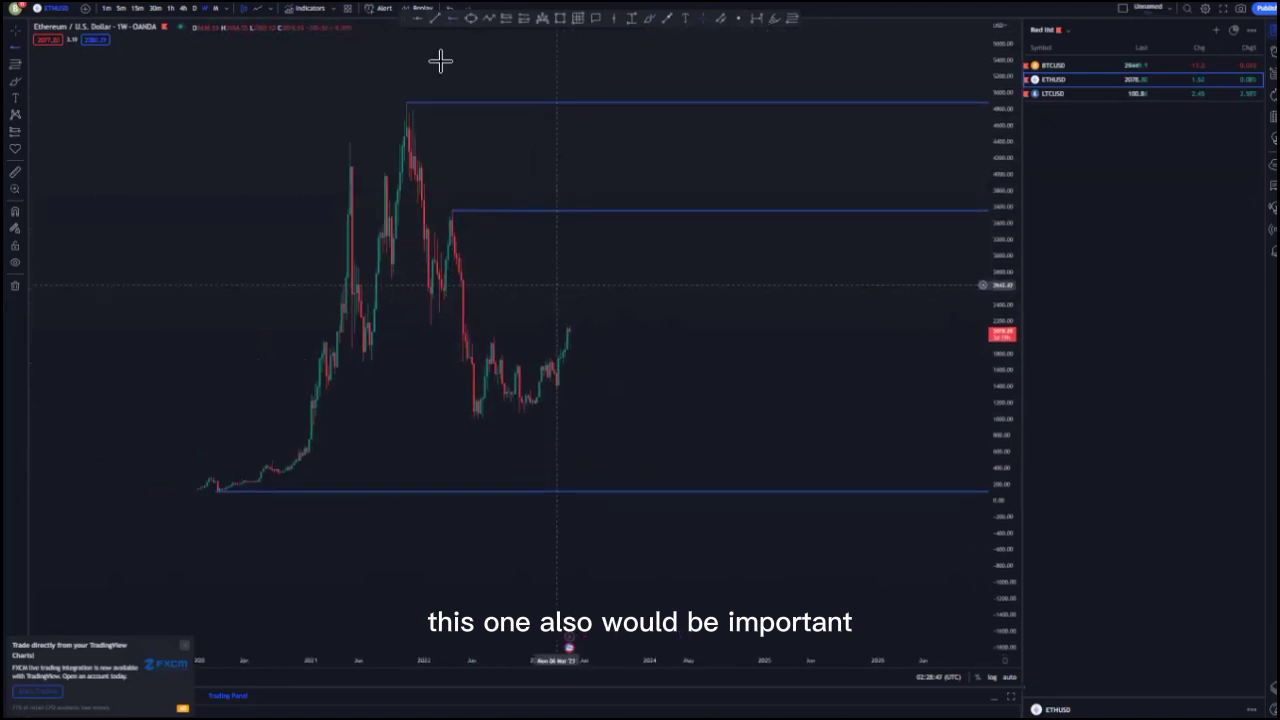
{"action": "left_click", "coordinate": [493, 337]}
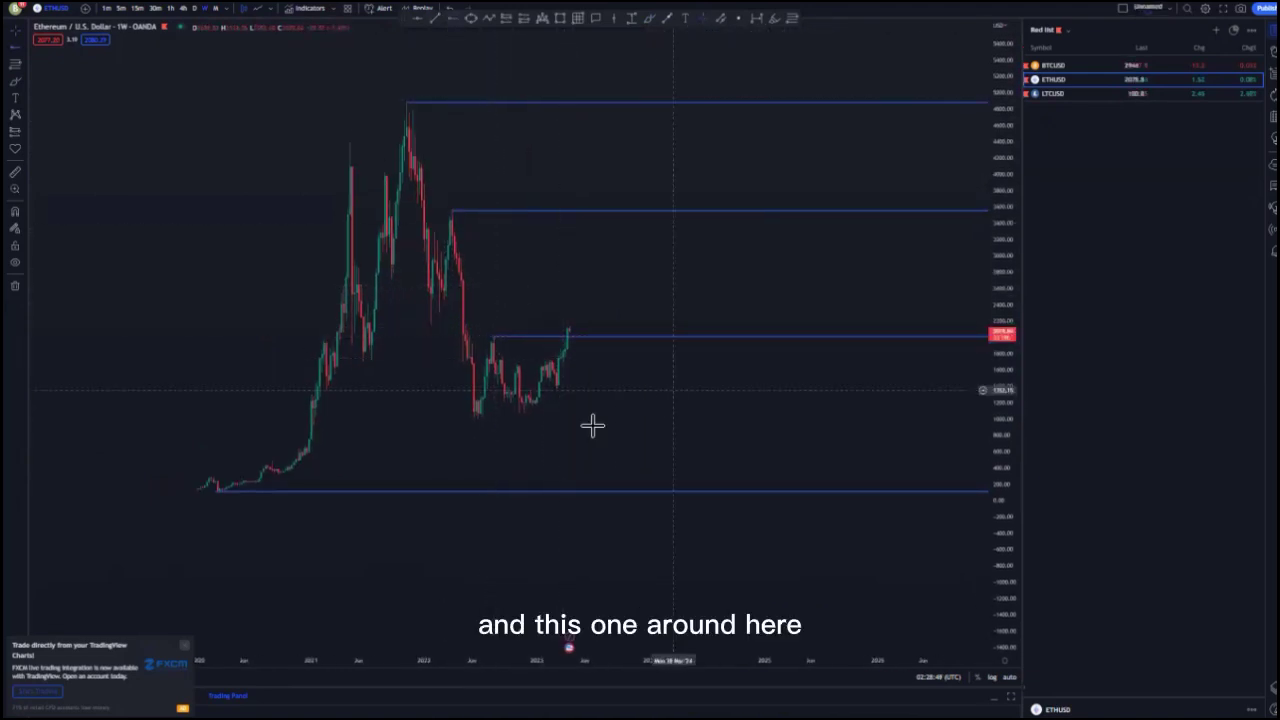
- Draw a small rectangle around the August 2022 high at the start of its ray
{"action": "scroll", "coordinate": [557, 417], "scroll_direction": "down", "scroll_amount": 2}
{"action": "scroll", "coordinate": [600, 400], "scroll_direction": "up", "scroll_amount": 2}
{"action": "left_click_drag", "start_coordinate": [505, 372], "coordinate": [411, 348]}
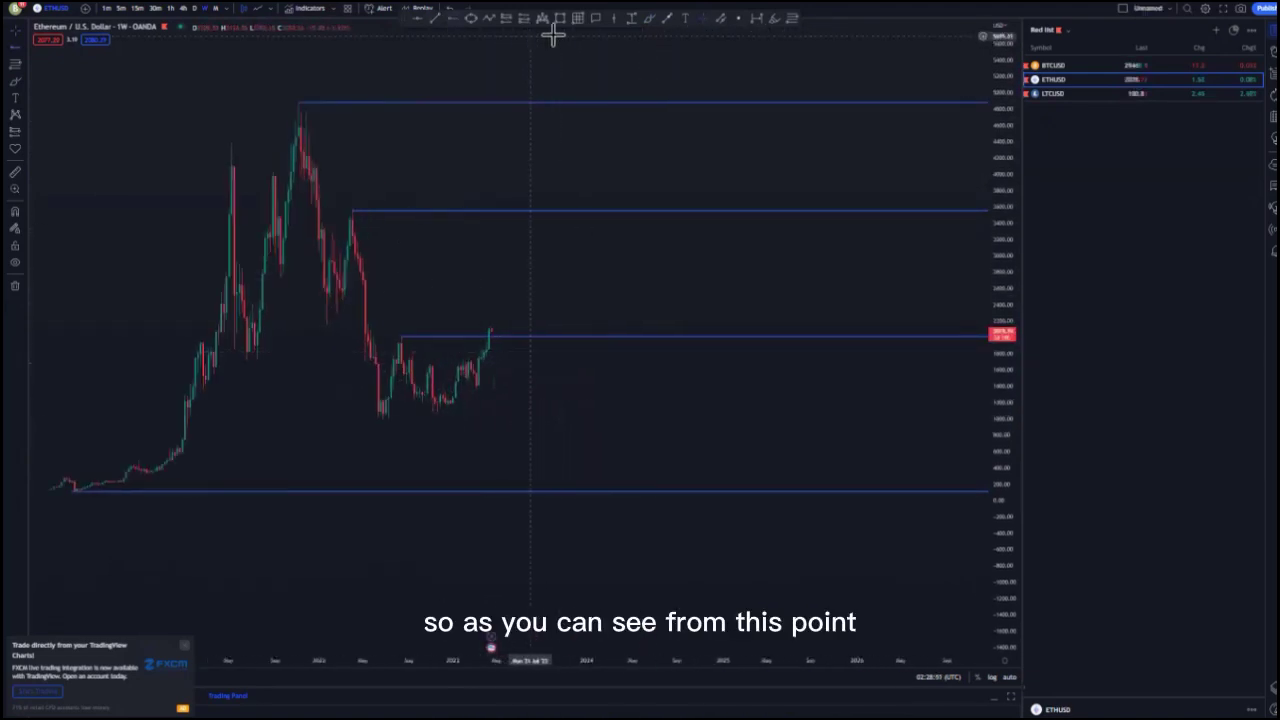
{"action": "left_click", "coordinate": [393, 324]}
{"action": "left_click", "coordinate": [530, 391]}
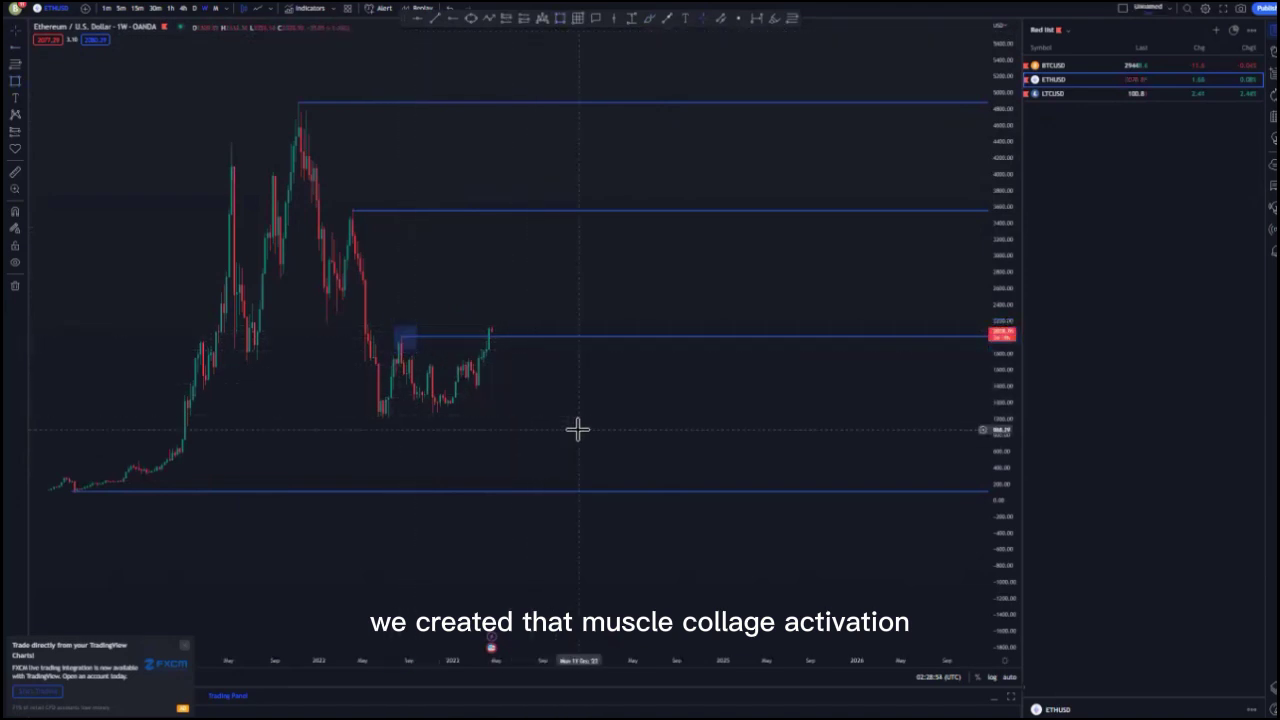
- Draw an arrow from the current price down to the lowest ray and delete it
{"action": "left_click", "coordinate": [492, 329]}
{"action": "left_click", "coordinate": [528, 484]}
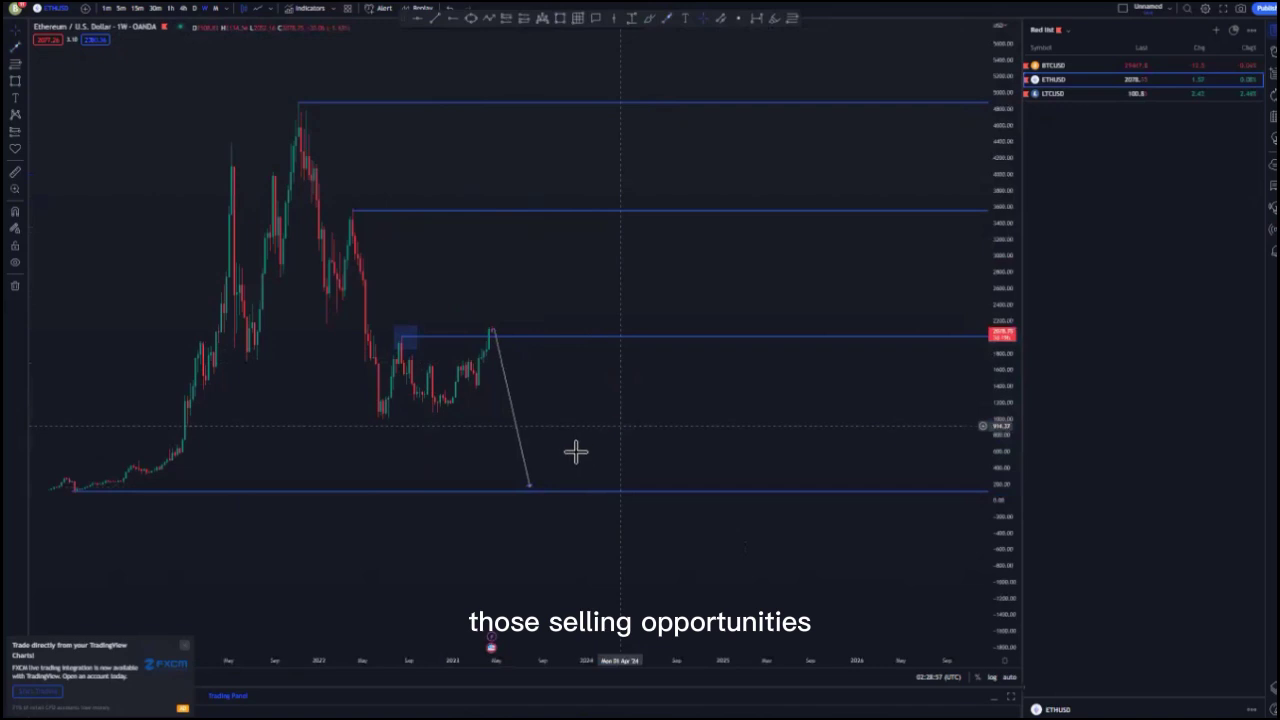
{"action": "left_click", "coordinate": [515, 438]}
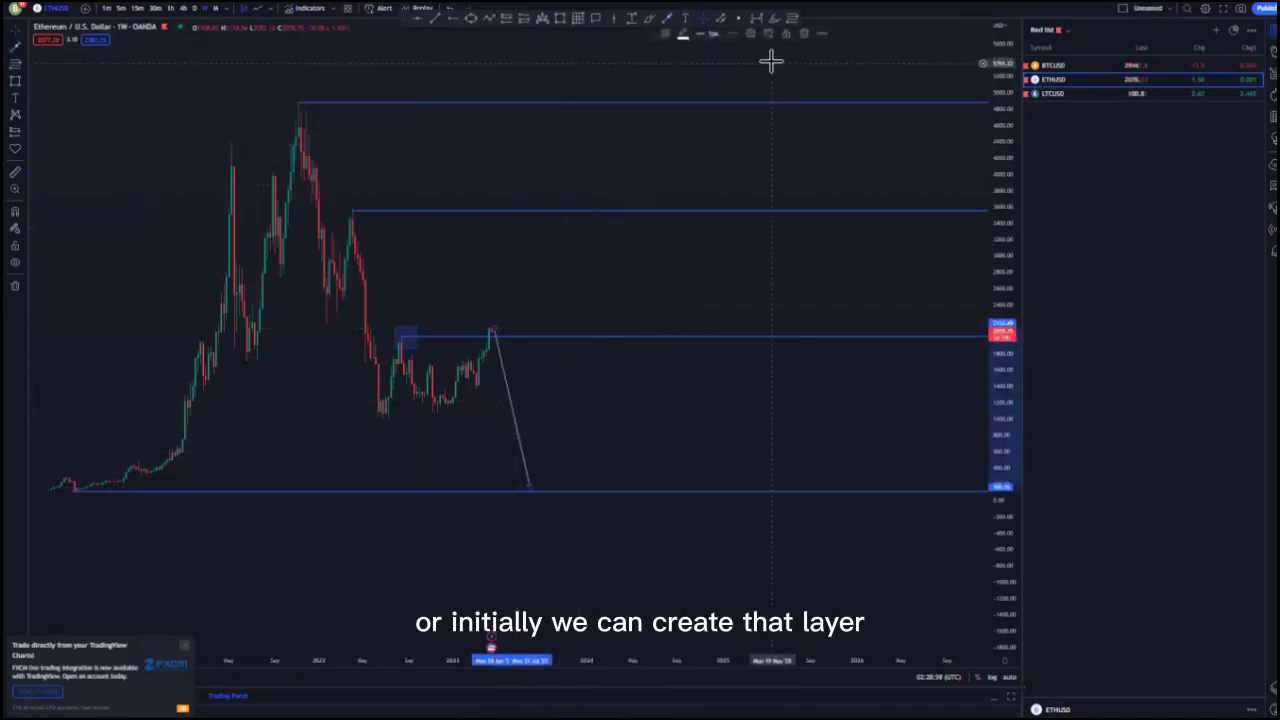
{"action": "left_click", "coordinate": [800, 36]}
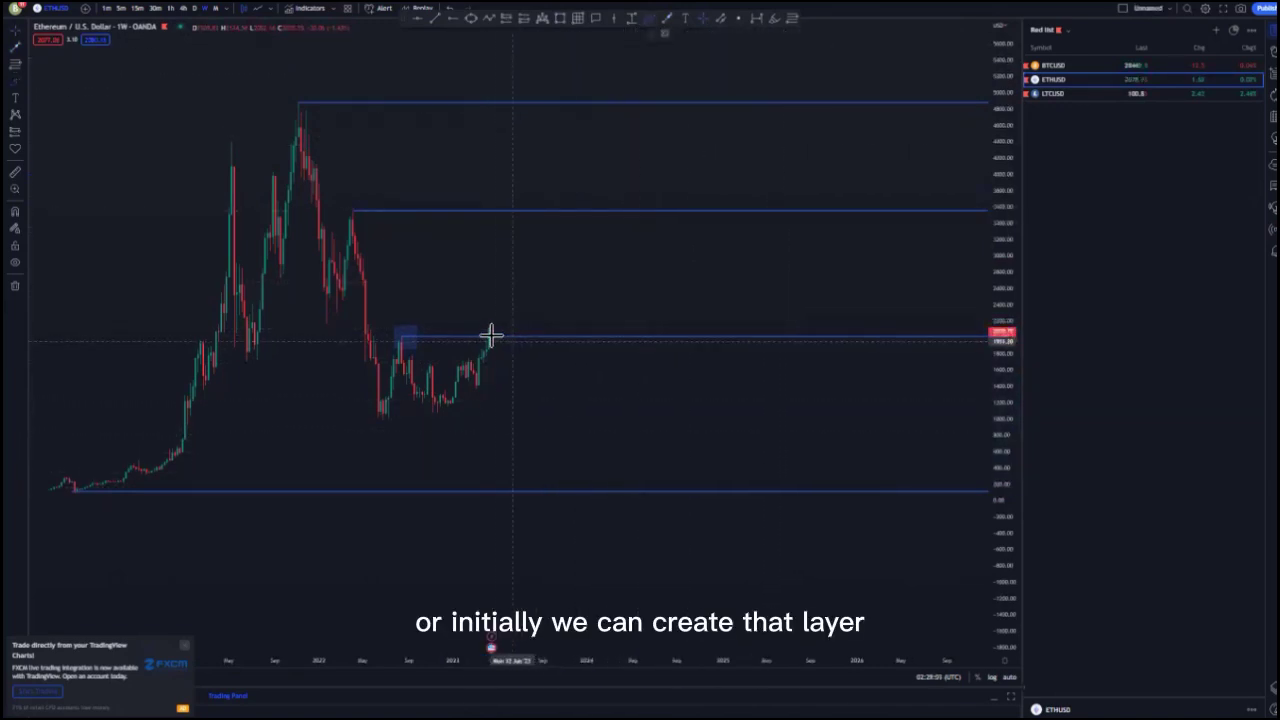
- Sketch a consolidation, a rise to the spring 2022 ray and a fall to the lowest ray with the Brush, circling the key areas
{"action": "left_click_drag", "start_coordinate": [499, 292], "coordinate": [502, 322]}
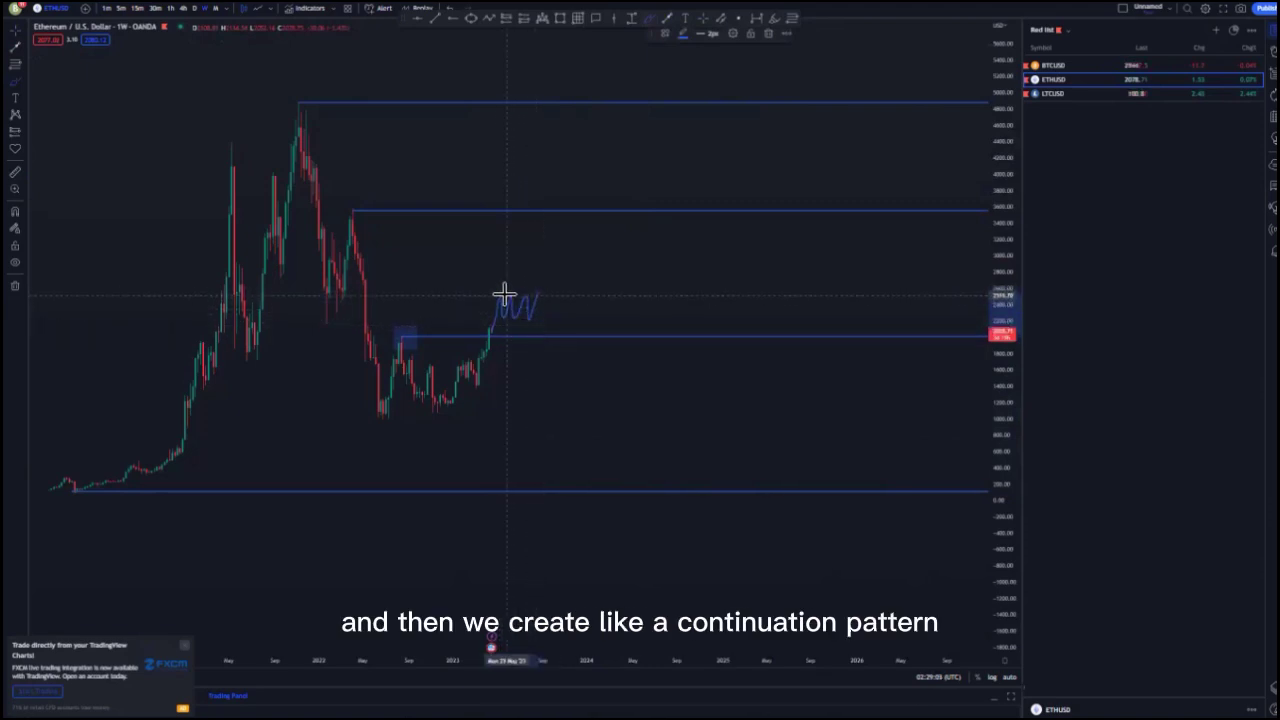
{"action": "left_click_drag", "start_coordinate": [534, 299], "coordinate": [556, 229]}
{"action": "left_click_drag", "start_coordinate": [357, 204], "coordinate": [371, 209]}
{"action": "mouse_move", "coordinate": [553, 233]}
{"action": "left_mouse_down"}
{"action": "mouse_move", "coordinate": [575, 206]}
{"action": "mouse_move", "coordinate": [640, 385]}
{"action": "left_mouse_up"}
{"action": "left_click_drag", "start_coordinate": [673, 484], "coordinate": [676, 490]}
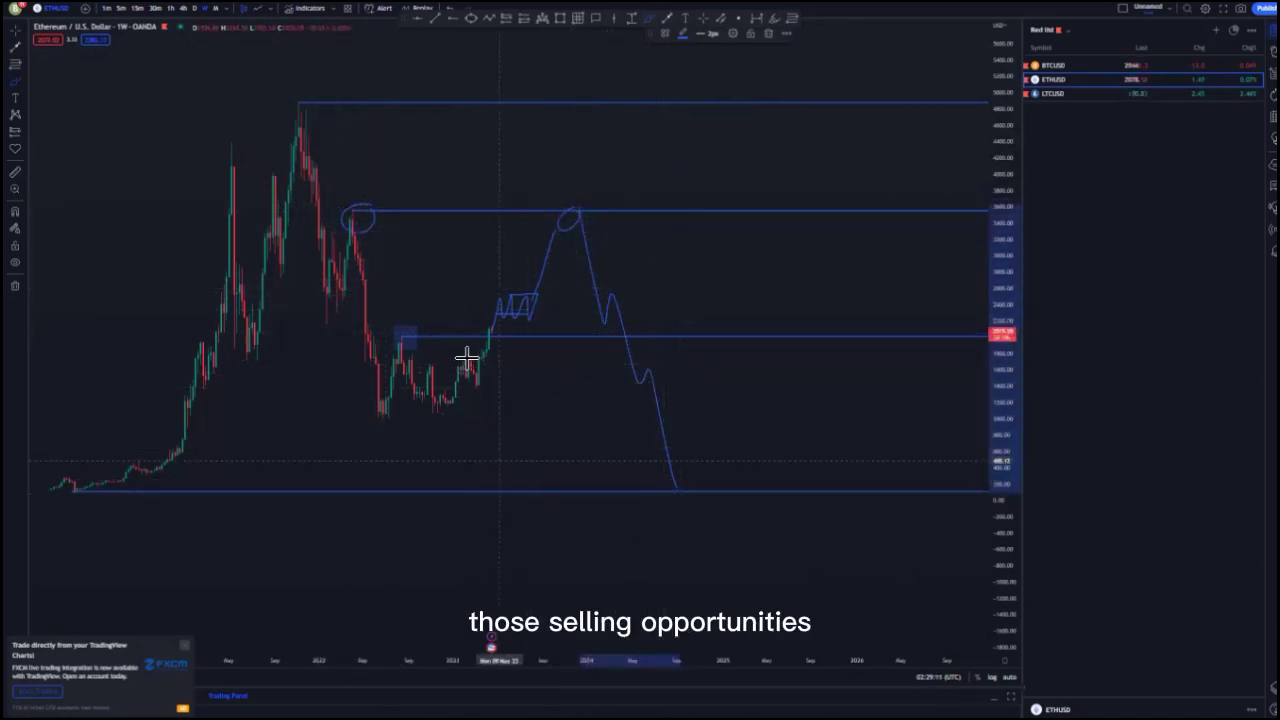
{"action": "mouse_move", "coordinate": [503, 306]}
{"action": "left_mouse_down"}
{"action": "mouse_move", "coordinate": [434, 420]}
{"action": "mouse_move", "coordinate": [491, 404]}
{"action": "left_mouse_up"}
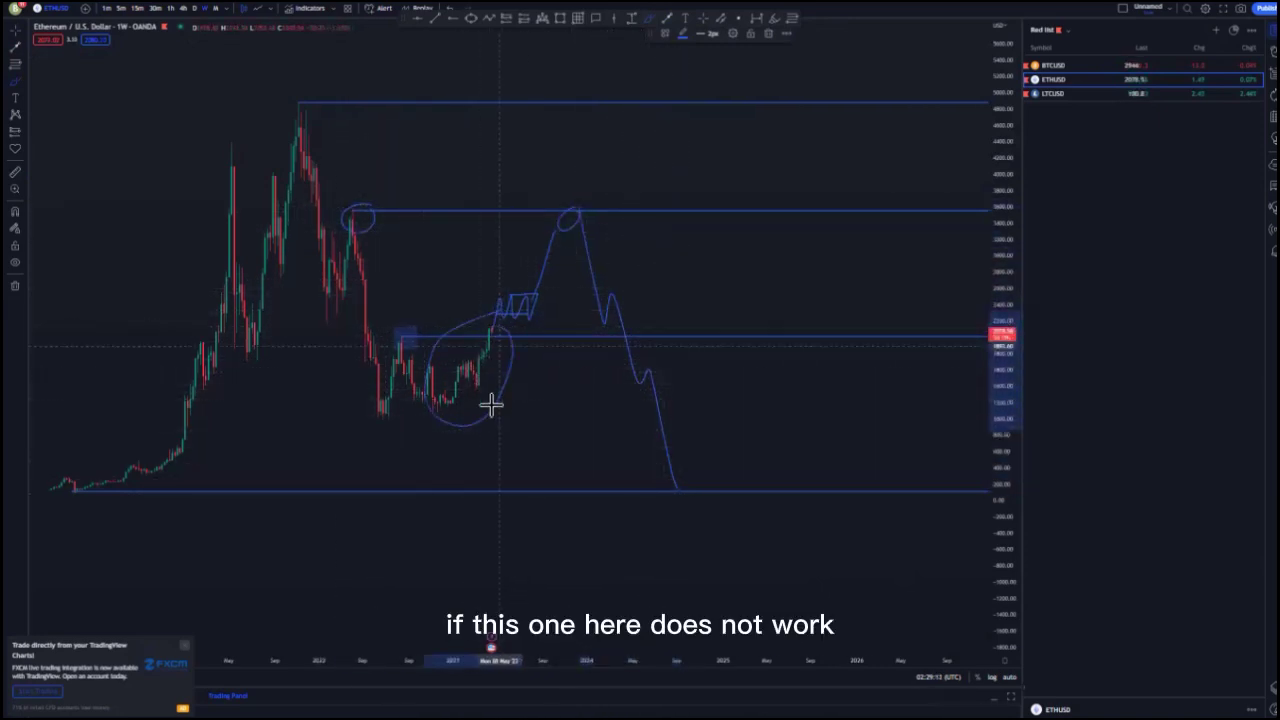
- Undo all the Brush sketches of the projected rise and fall
{"action": "left_click", "coordinate": [451, 7]}
{"action": "left_click", "coordinate": [451, 7]}
{"action": "key", "text": "ctrl+z"}
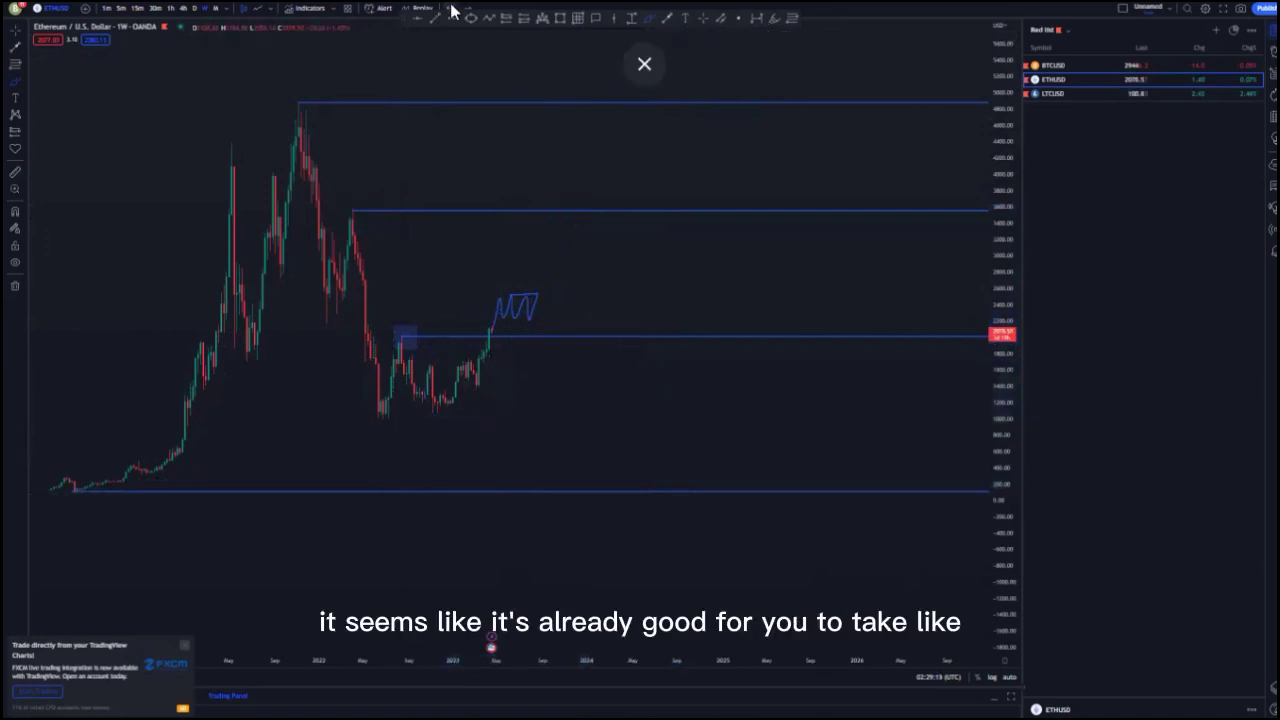
{"action": "key", "text": "ctrl+z"}
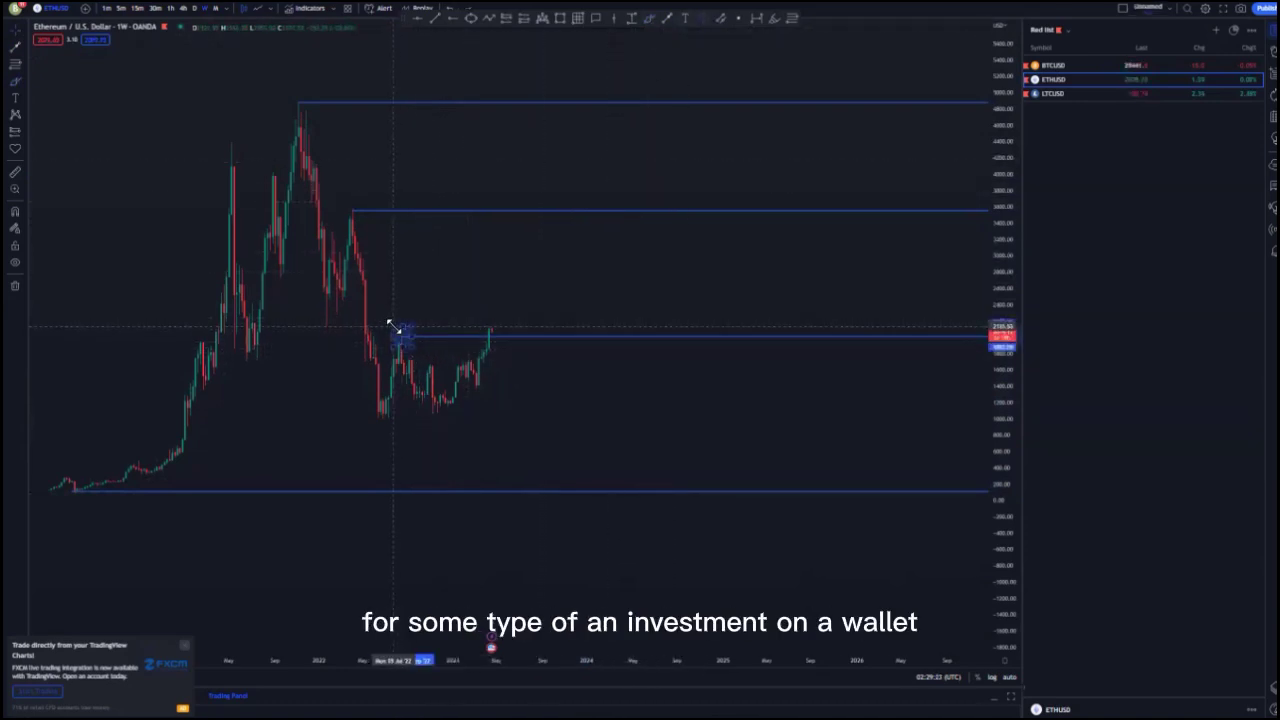
- Switch ETHUSD to the daily timeframe and tighten the rectangle around the August 2022 high
{"action": "left_click", "coordinate": [196, 9]}
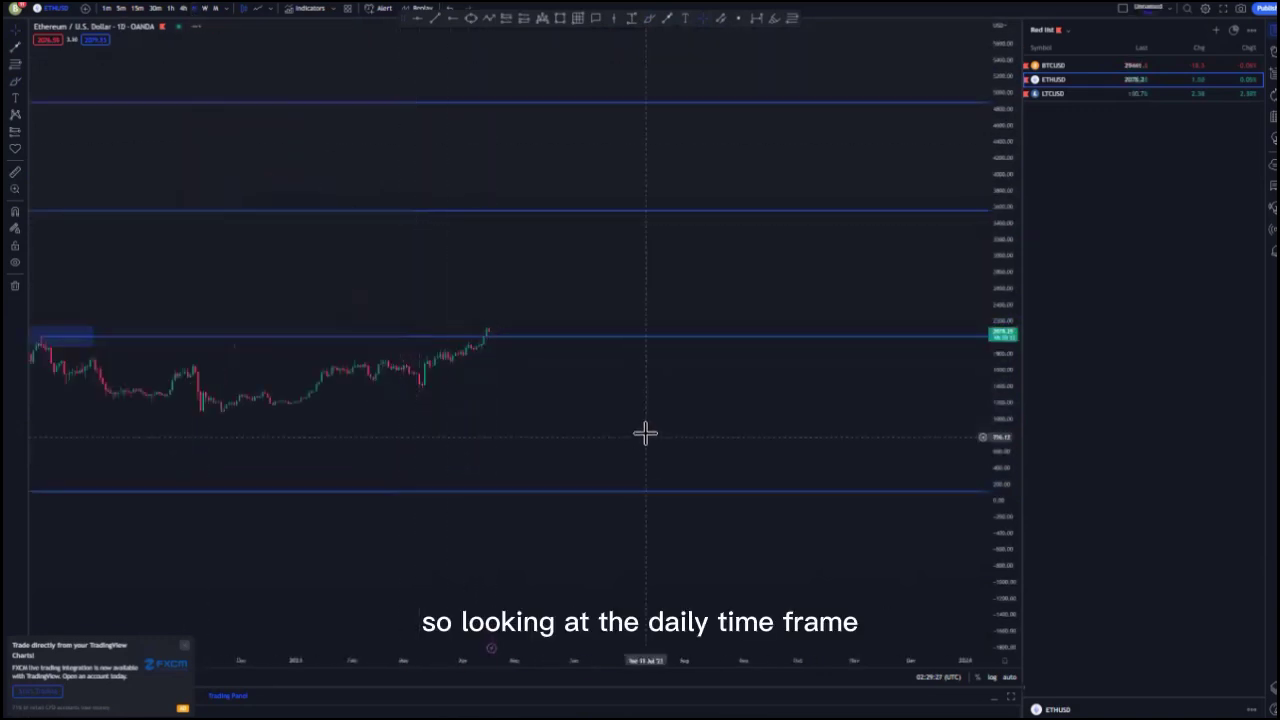
{"action": "scroll", "coordinate": [645, 433], "scroll_direction": "down", "scroll_amount": 3}
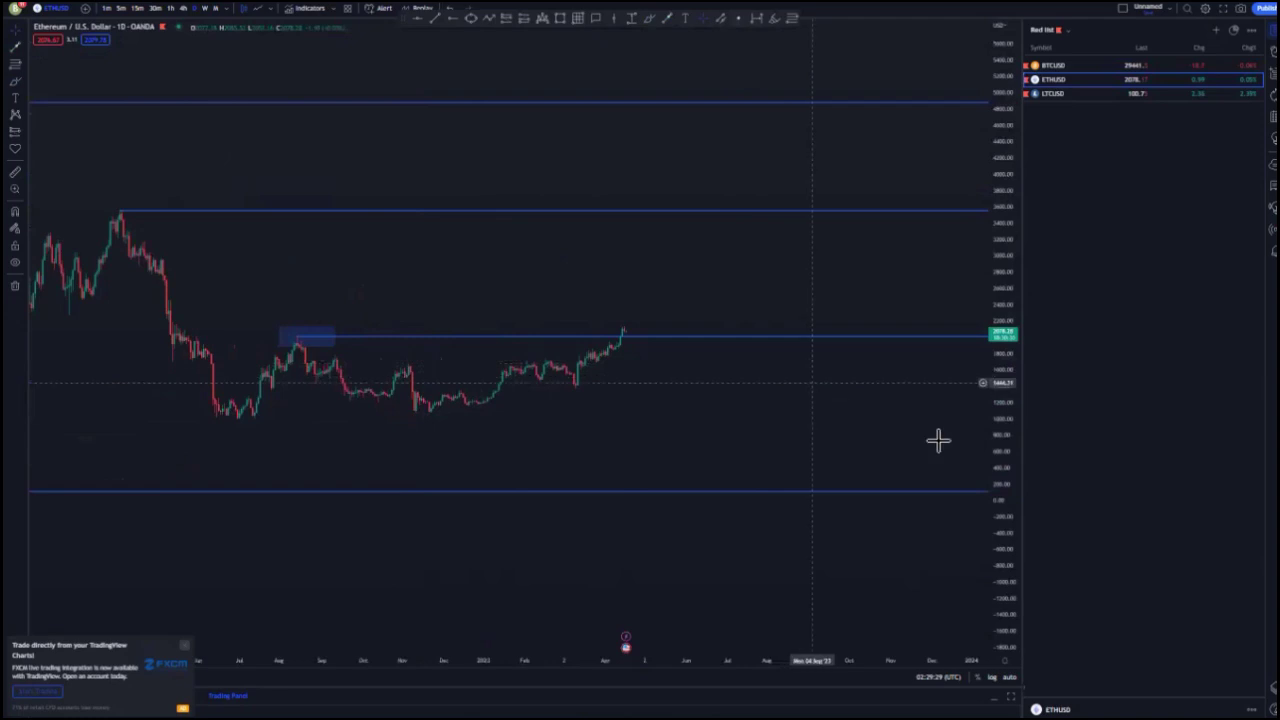
{"action": "left_click_drag", "start_coordinate": [984, 520], "coordinate": [993, 134]}
{"action": "left_click_drag", "start_coordinate": [623, 166], "coordinate": [626, 304]}
{"action": "left_click_drag", "start_coordinate": [994, 494], "coordinate": [994, 405]}
{"action": "left_click_drag", "start_coordinate": [321, 220], "coordinate": [277, 195]}
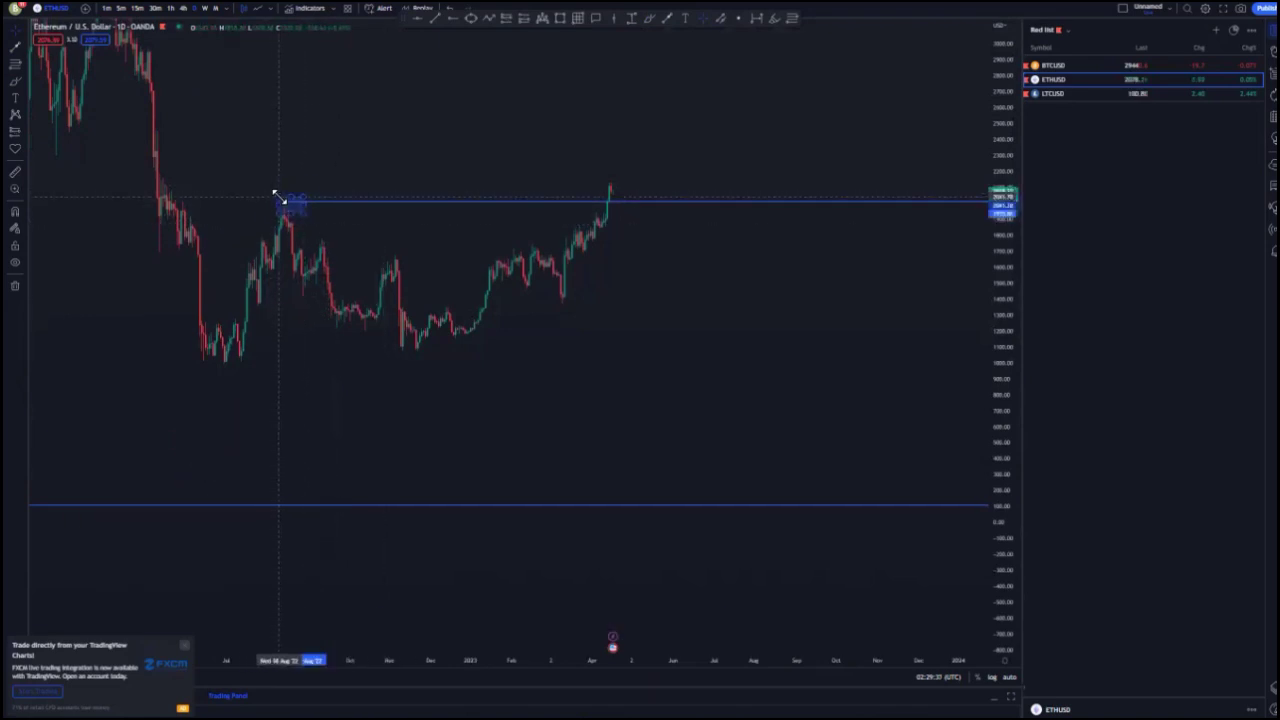
{"action": "left_click_drag", "start_coordinate": [397, 242], "coordinate": [394, 307]}
- Draw a yellow trend line from the November 2022 high to the latest high in April 2023
{"action": "scroll", "coordinate": [420, 298], "scroll_direction": "down", "scroll_amount": 3}
{"action": "scroll", "coordinate": [448, 290], "scroll_direction": "down", "scroll_amount": 3}
{"action": "left_click_drag", "start_coordinate": [994, 247], "coordinate": [991, 372]}
{"action": "scroll", "coordinate": [817, 394], "scroll_direction": "up", "scroll_amount": 3}
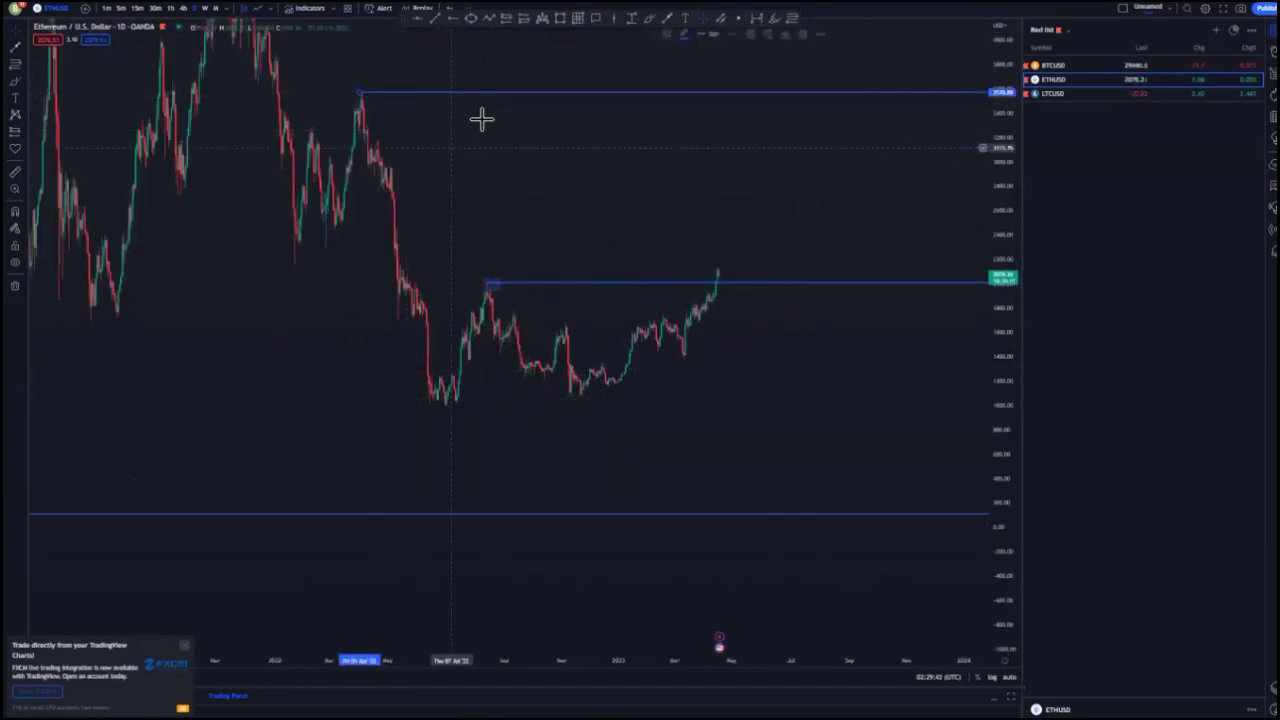
{"action": "left_click", "coordinate": [563, 327]}
{"action": "left_click", "coordinate": [724, 264]}
{"action": "left_click_drag", "start_coordinate": [739, 388], "coordinate": [704, 391]}
{"action": "left_click", "coordinate": [530, 336]}
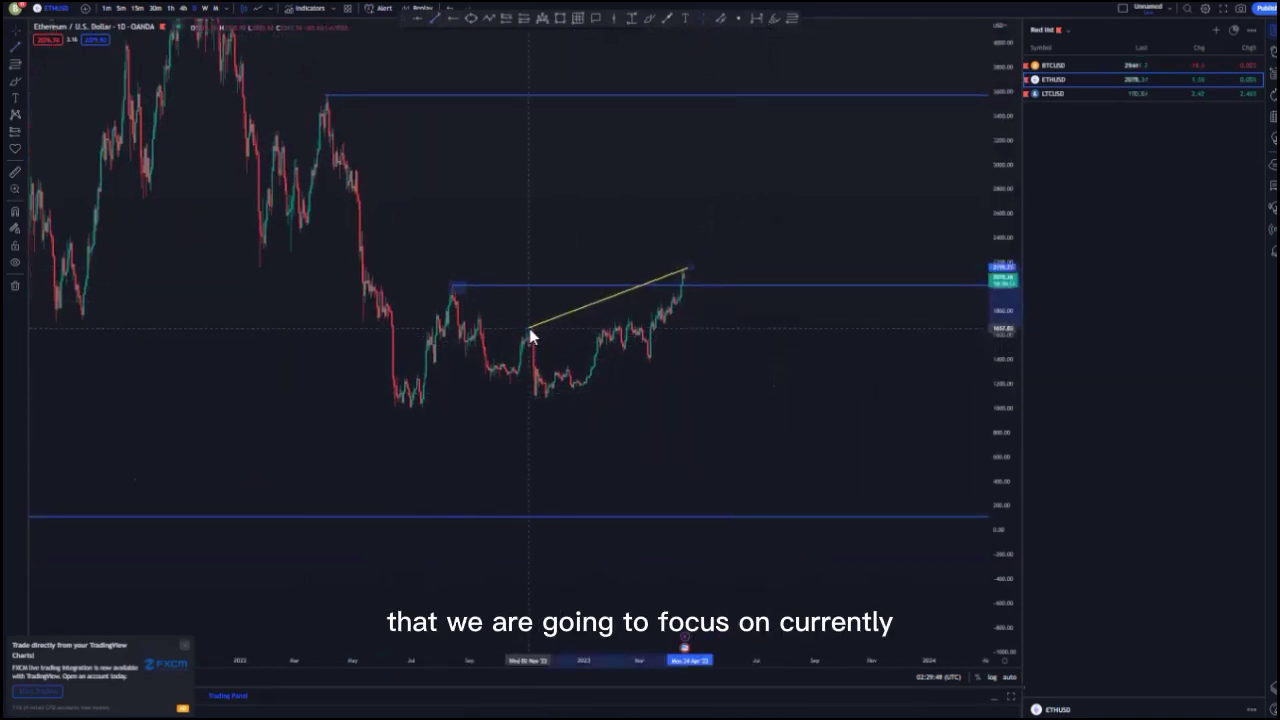
{"action": "left_click", "coordinate": [784, 373]}
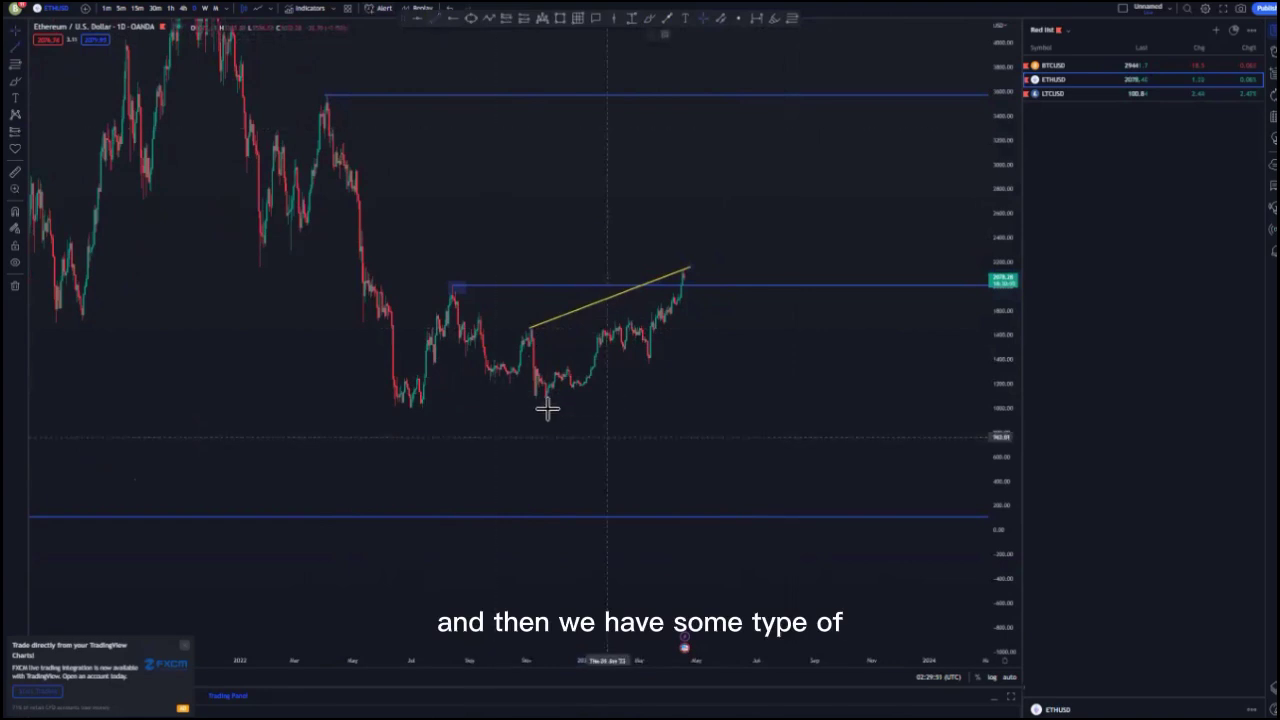
- Draw a lower yellow trend line from the November 2022 low along the March 2023 low, with its end past the current price
{"action": "left_click", "coordinate": [683, 349]}
{"action": "left_click", "coordinate": [716, 366]}
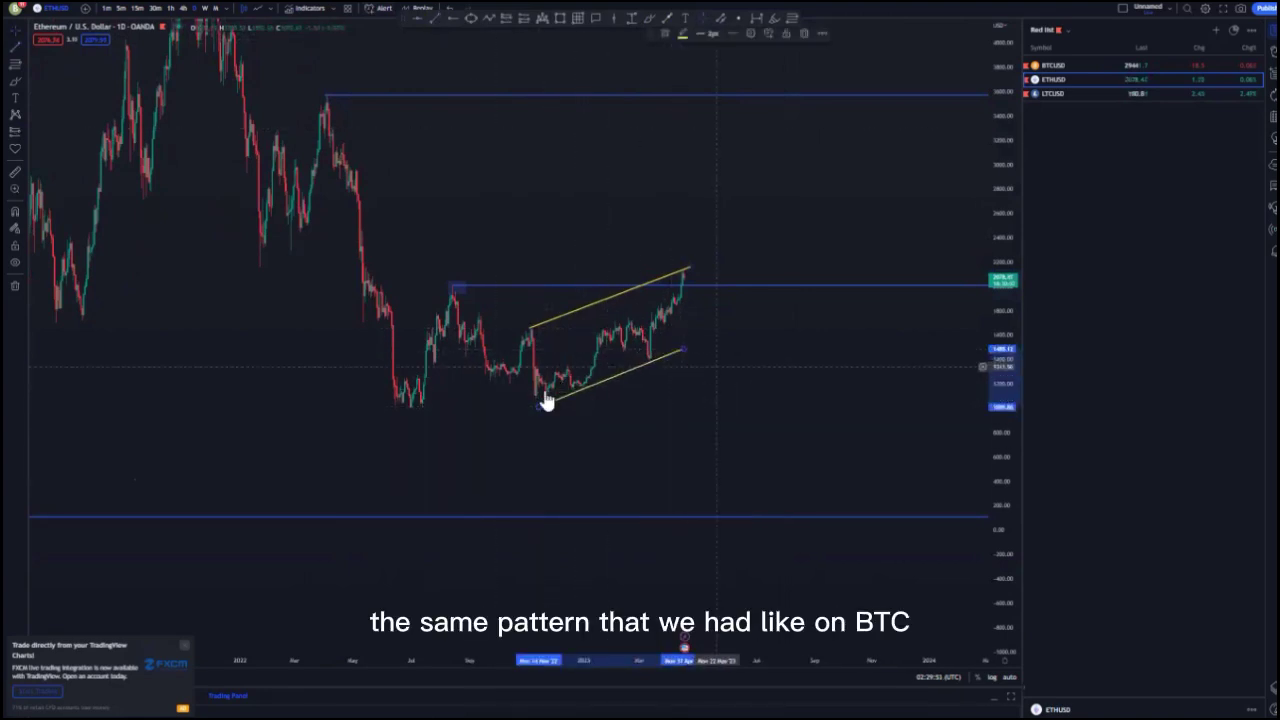
{"action": "left_click", "coordinate": [540, 406]}
{"action": "left_click_drag", "start_coordinate": [539, 404], "coordinate": [547, 400]}
{"action": "left_click", "coordinate": [732, 376]}
{"action": "left_click", "coordinate": [684, 349]}
{"action": "left_click_drag", "start_coordinate": [710, 339], "coordinate": [712, 337]}
{"action": "left_click", "coordinate": [554, 405]}
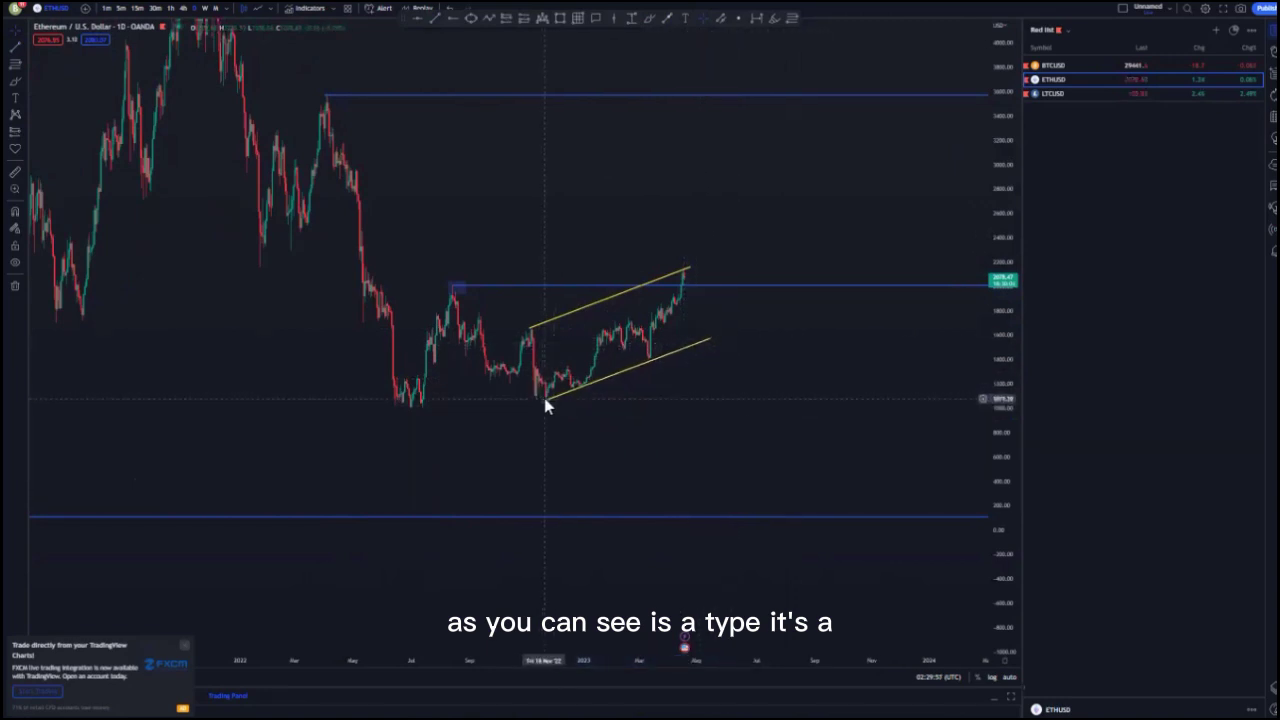
{"action": "left_click", "coordinate": [547, 400]}
- Extend the upper and lower yellow channel lines slightly further past the current price
{"action": "left_click_drag", "start_coordinate": [774, 413], "coordinate": [700, 428]}
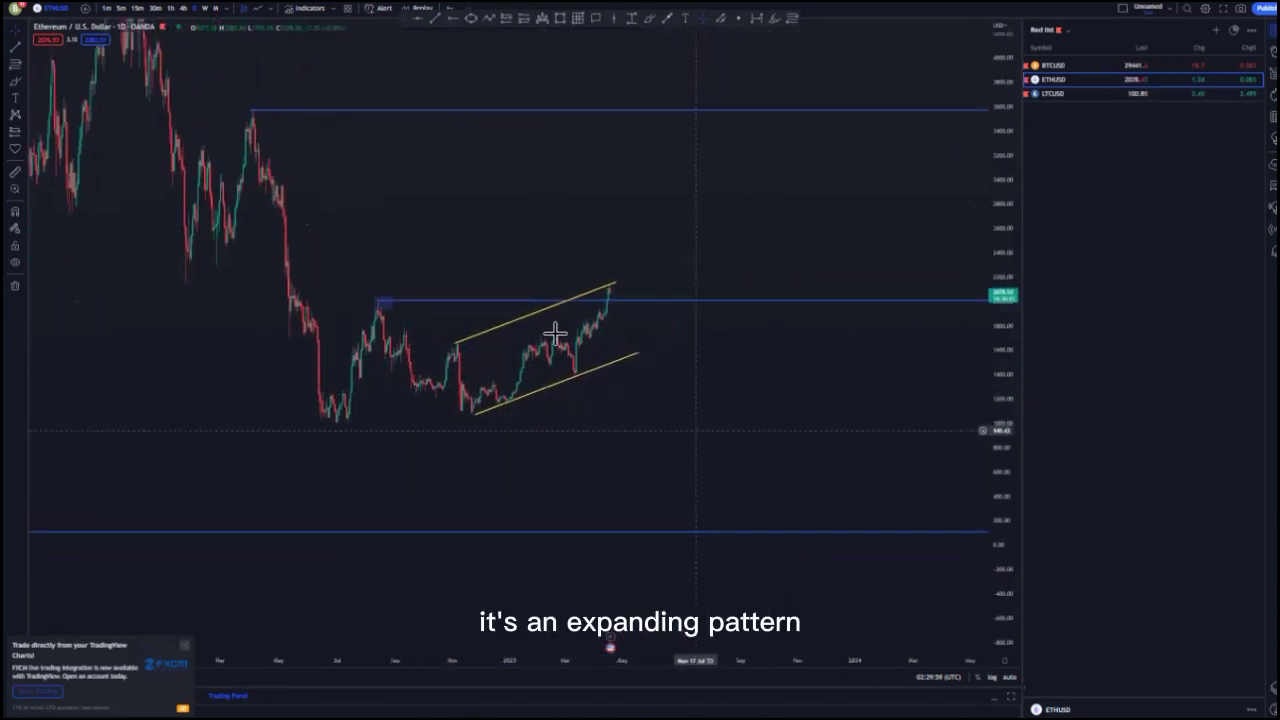
{"action": "left_click", "coordinate": [615, 286]}
{"action": "left_click", "coordinate": [617, 362]}
{"action": "left_click_drag", "start_coordinate": [635, 353], "coordinate": [648, 349]}
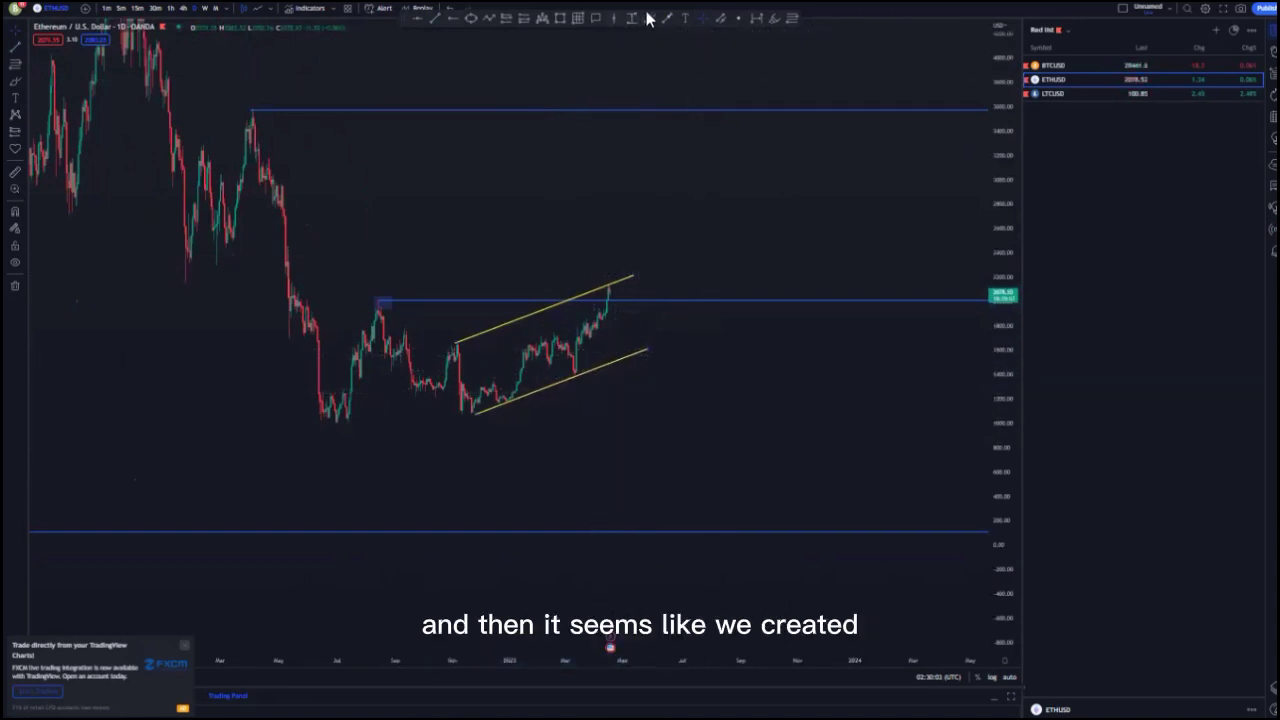
- Circle the latest rise and sketch a drop to the lowest ray with the Brush, and undo both
{"action": "mouse_move", "coordinate": [606, 288]}
{"action": "left_mouse_down"}
{"action": "mouse_move", "coordinate": [566, 354]}
{"action": "mouse_move", "coordinate": [583, 371]}
{"action": "left_mouse_up"}
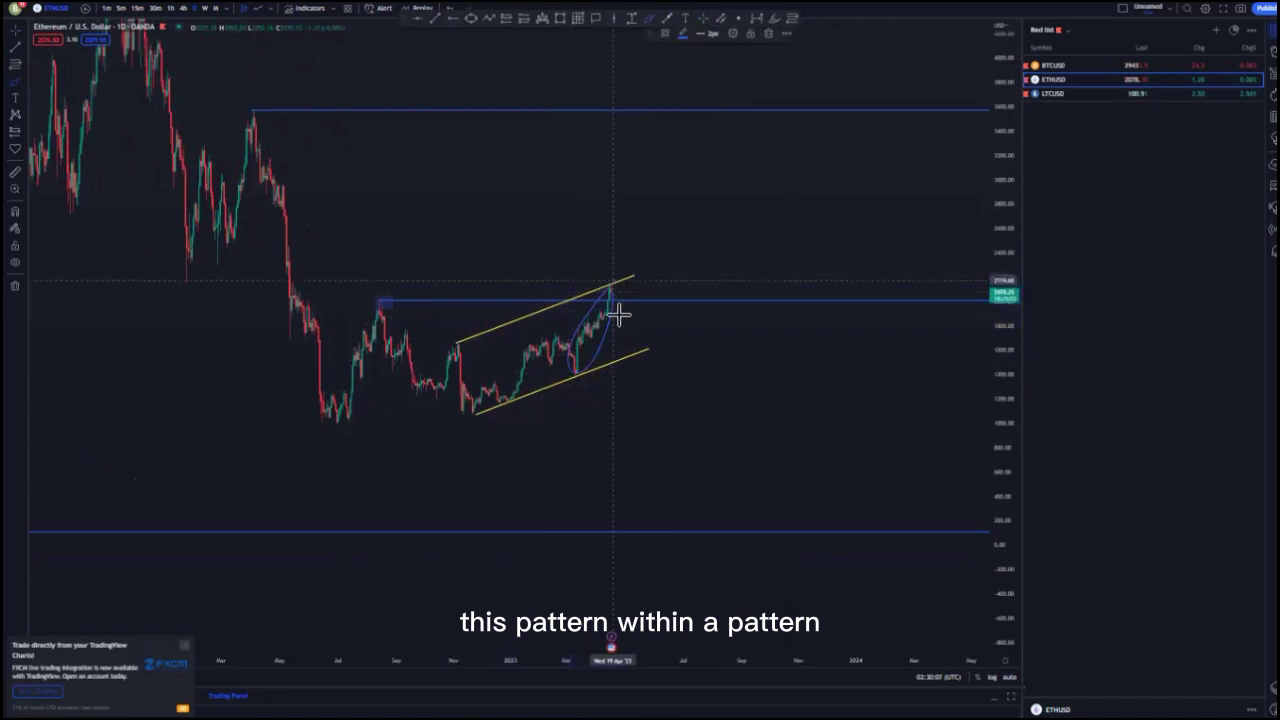
{"action": "left_click", "coordinate": [662, 527]}
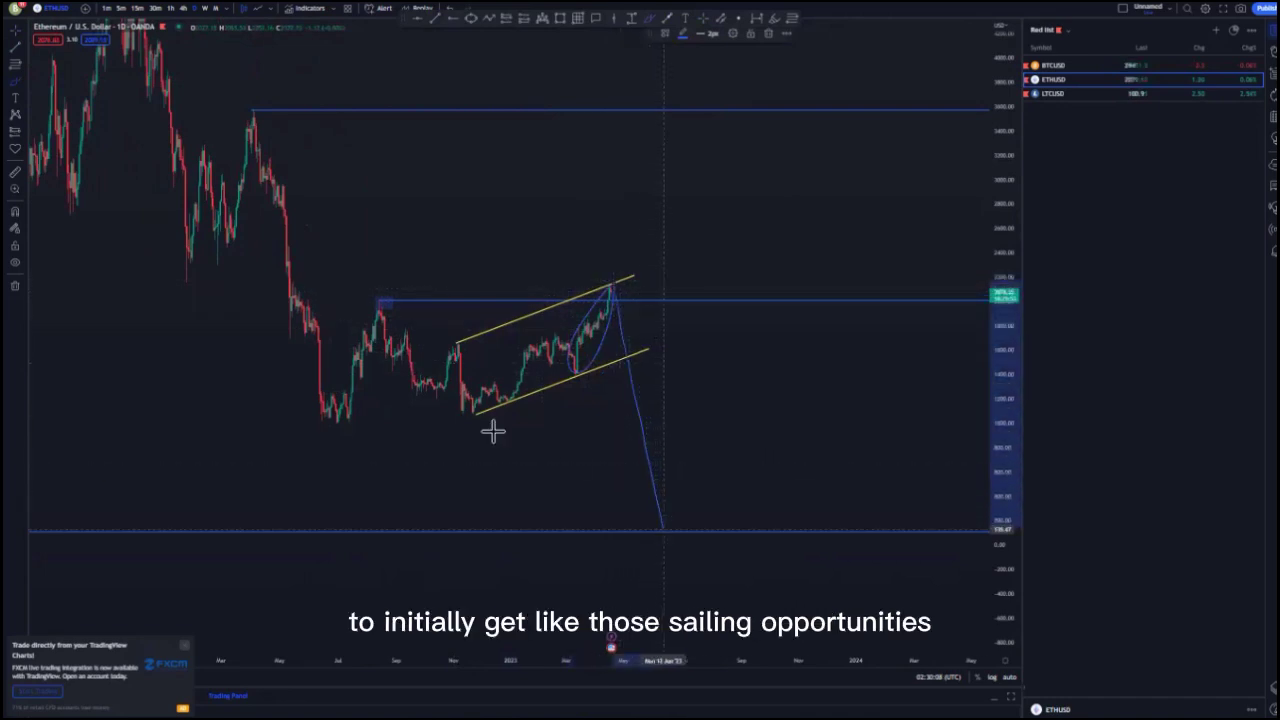
{"action": "left_click", "coordinate": [453, 9]}
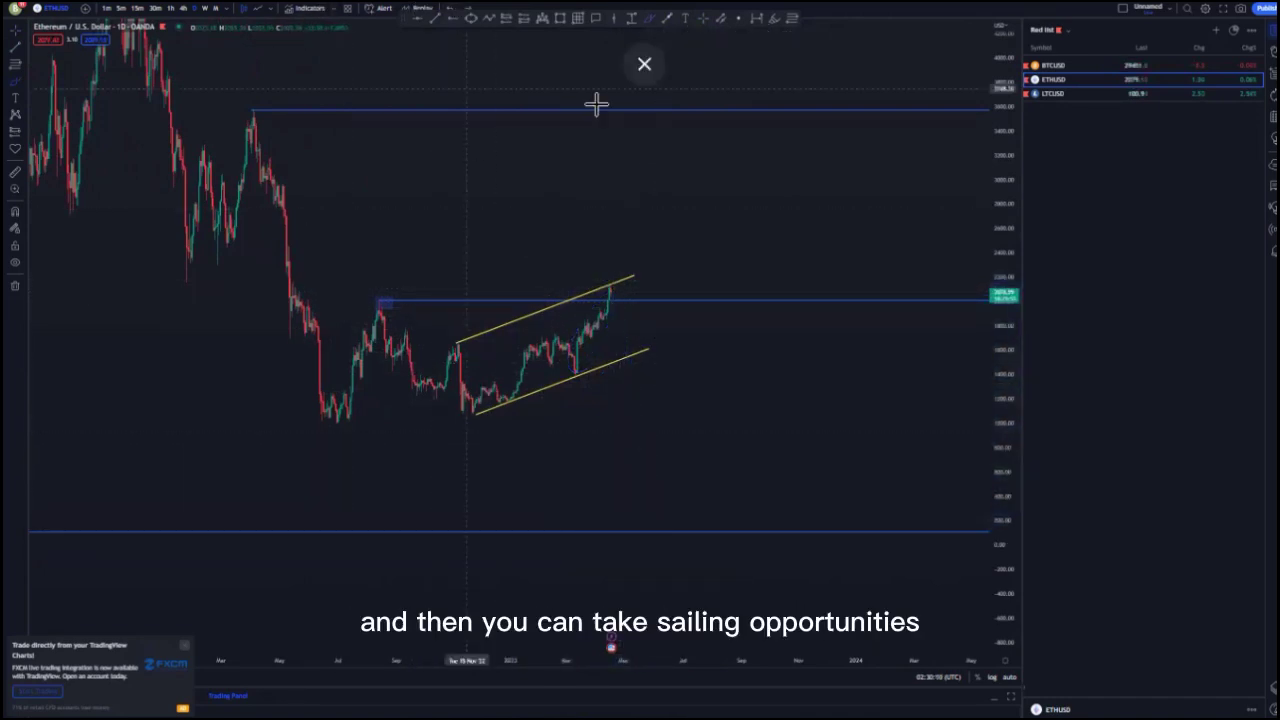
- Circle the two touches and the middle of the upper channel line with the Brush, and undo the circles
{"action": "left_click_drag", "start_coordinate": [460, 326], "coordinate": [463, 323]}
{"action": "left_click_drag", "start_coordinate": [600, 271], "coordinate": [611, 275]}
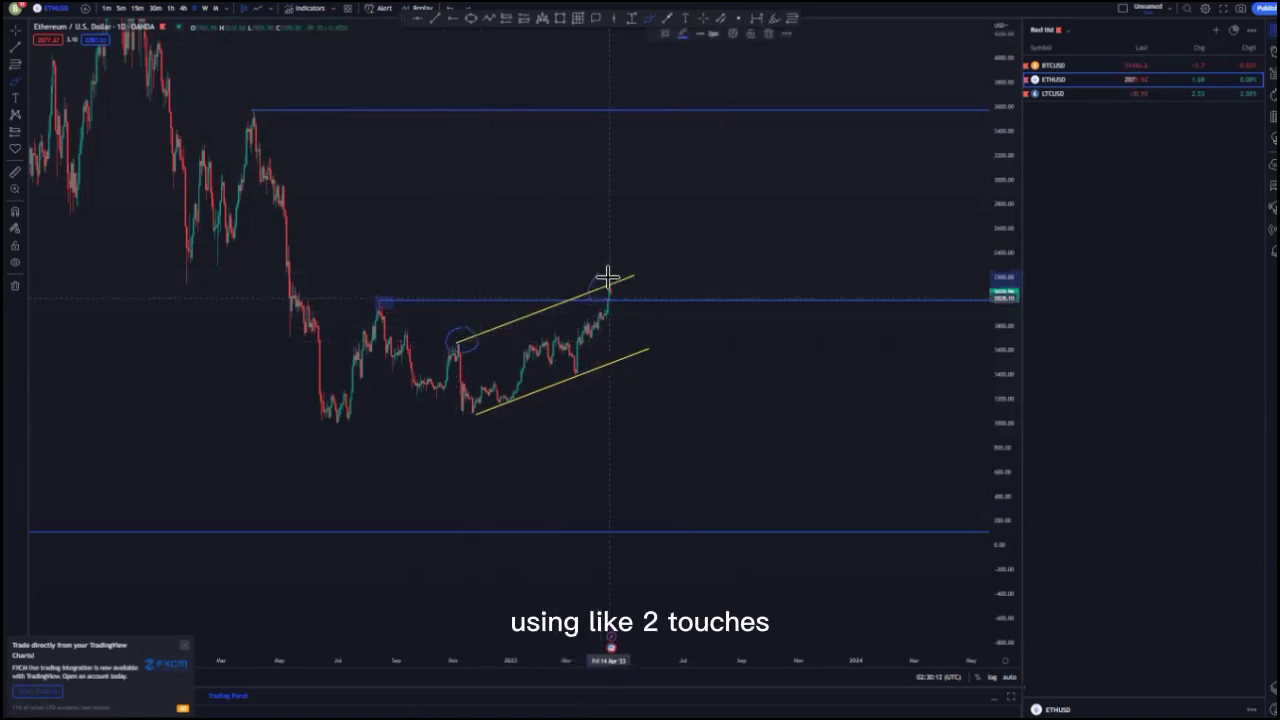
{"action": "left_click_drag", "start_coordinate": [527, 320], "coordinate": [530, 318]}
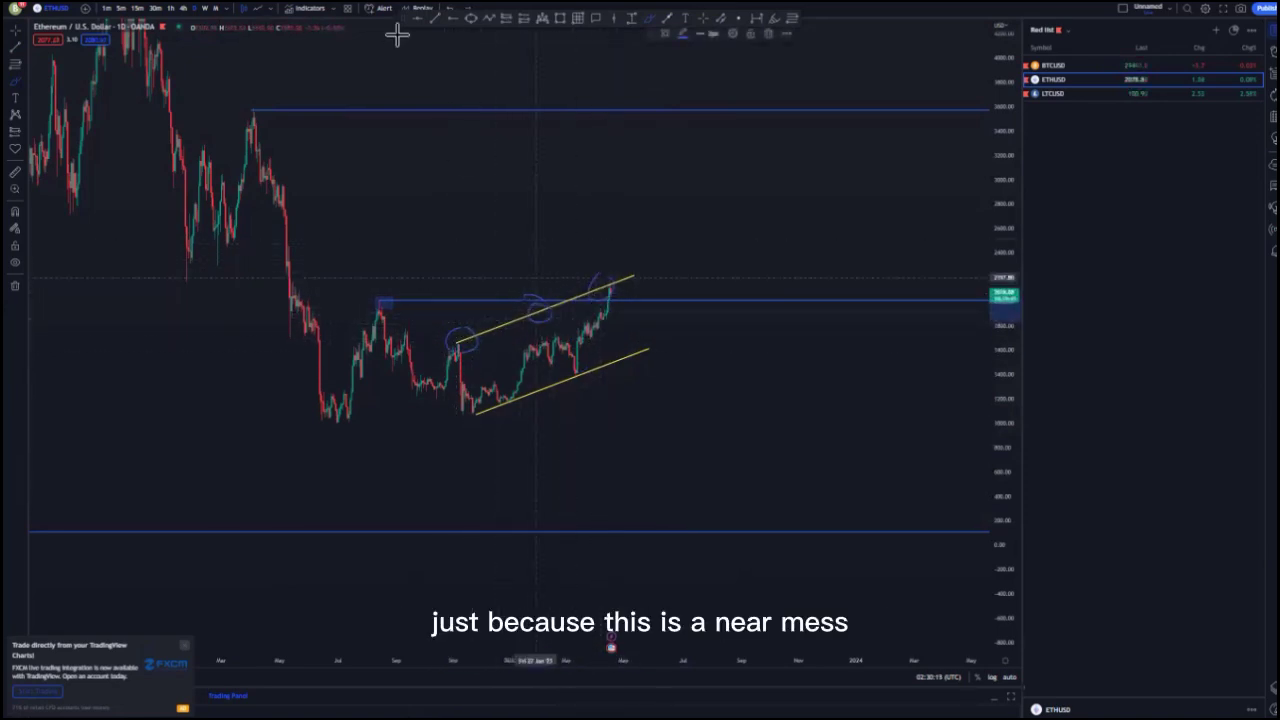
{"action": "key", "text": "ctrl+z"}
{"action": "key", "text": "ctrl+z"}
{"action": "key", "text": "ctrl+z"}
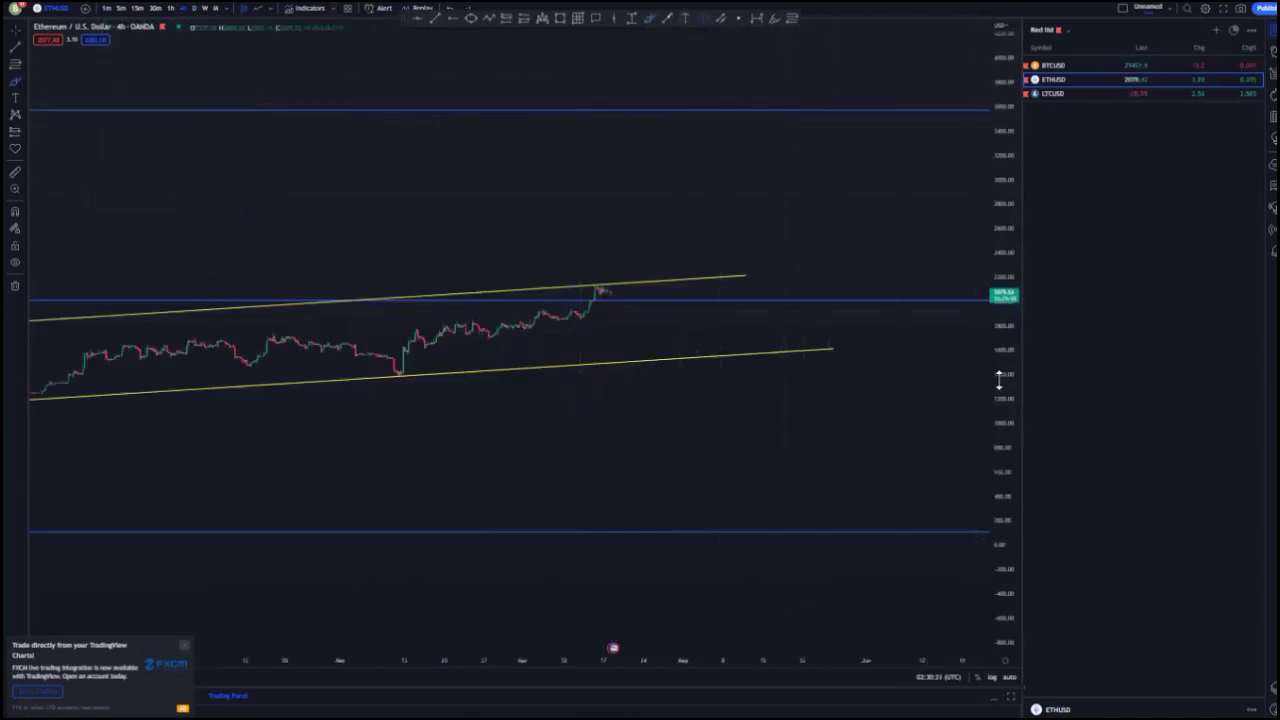
- Switch ETHUSD to the four-hour timeframe and tighten the rectangle around the August 2022 high
{"action": "left_click_drag", "start_coordinate": [999, 380], "coordinate": [999, 240]}
{"action": "scroll", "coordinate": [886, 435], "scroll_direction": "down", "scroll_amount": 10}
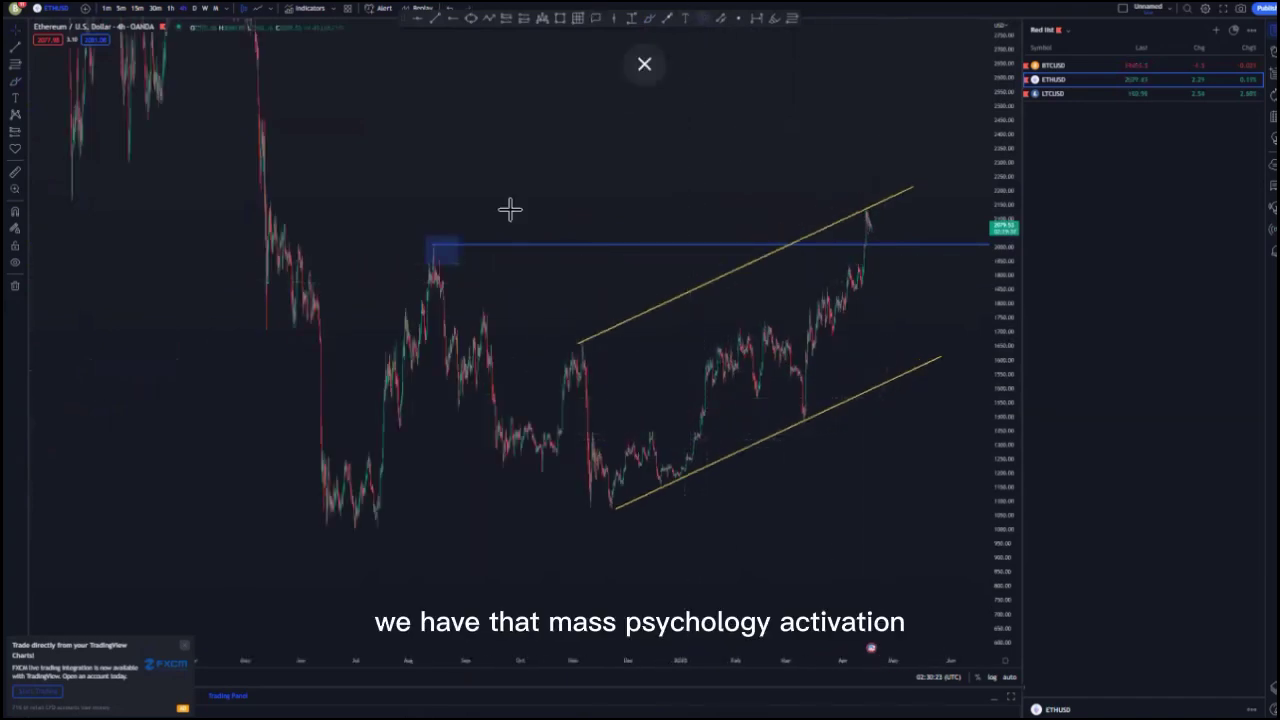
{"action": "left_click_drag", "start_coordinate": [510, 208], "coordinate": [357, 270]}
{"action": "left_click", "coordinate": [345, 262]}
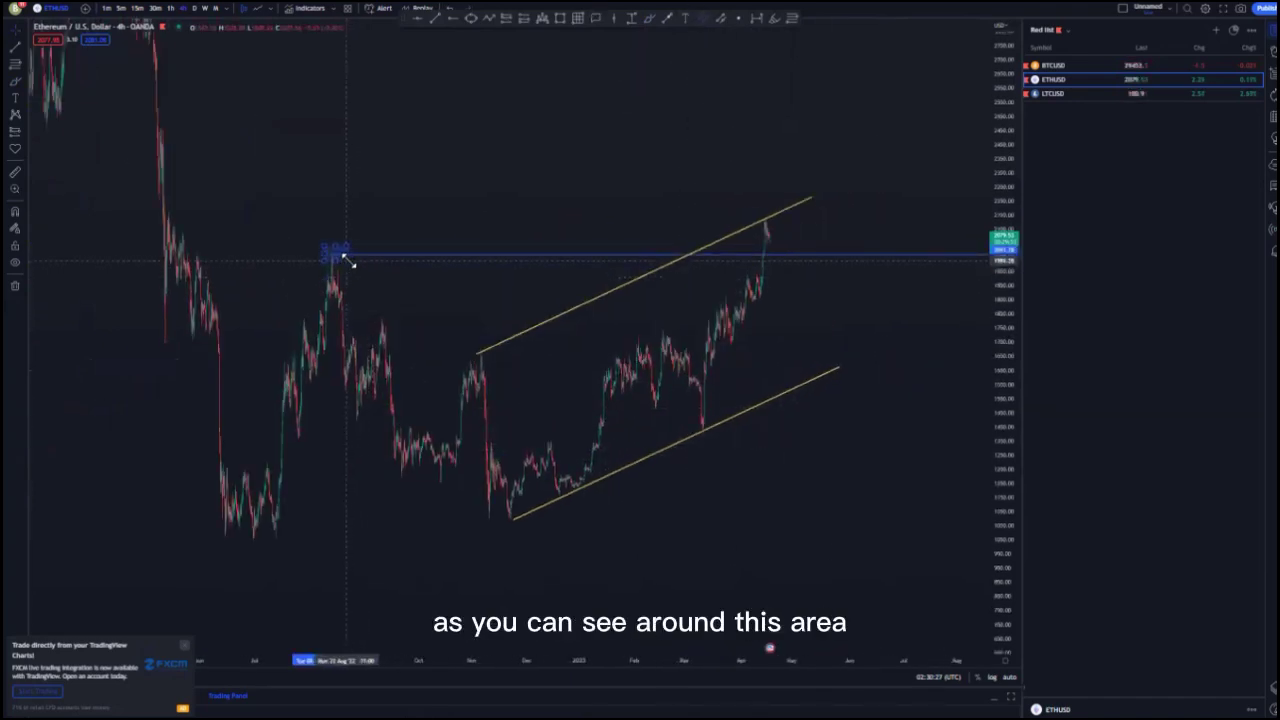
{"action": "scroll", "coordinate": [650, 390], "scroll_direction": "up", "scroll_amount": 4}
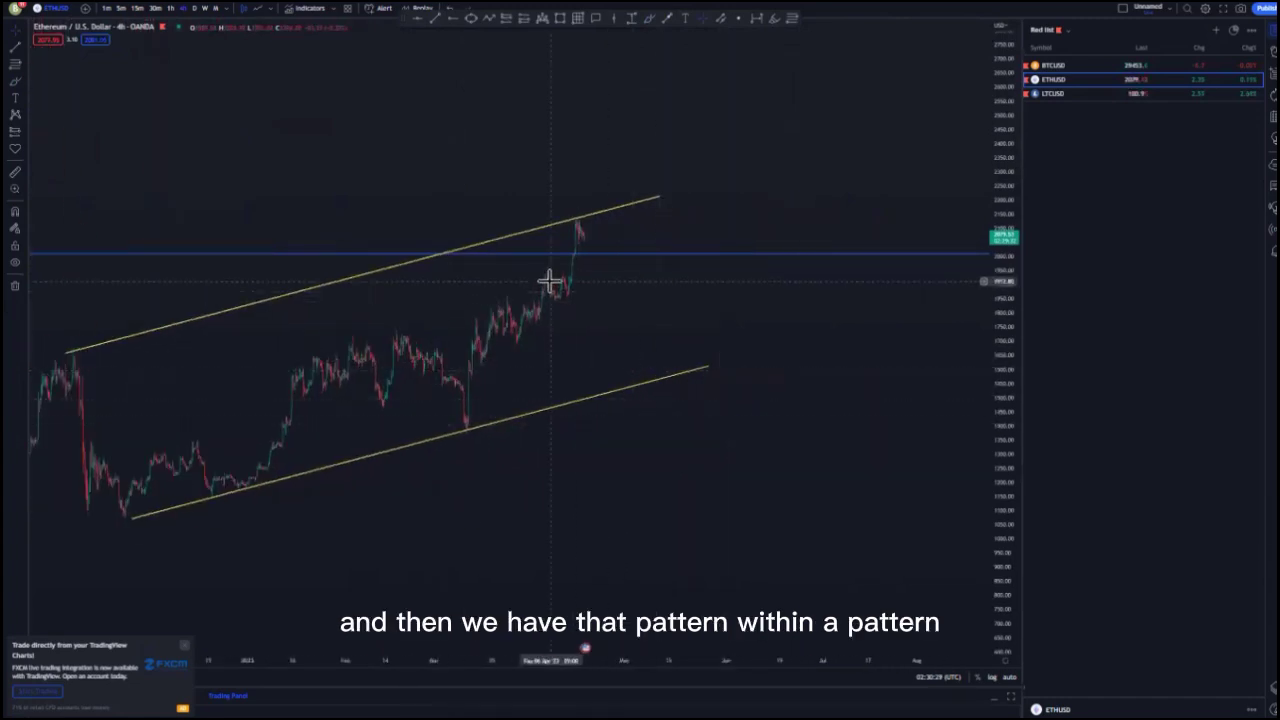
- Draw a steeper yellow trend line from the early March high up to the April high and adjust its starting point
{"action": "scroll", "coordinate": [650, 320], "scroll_direction": "up", "scroll_amount": 3}
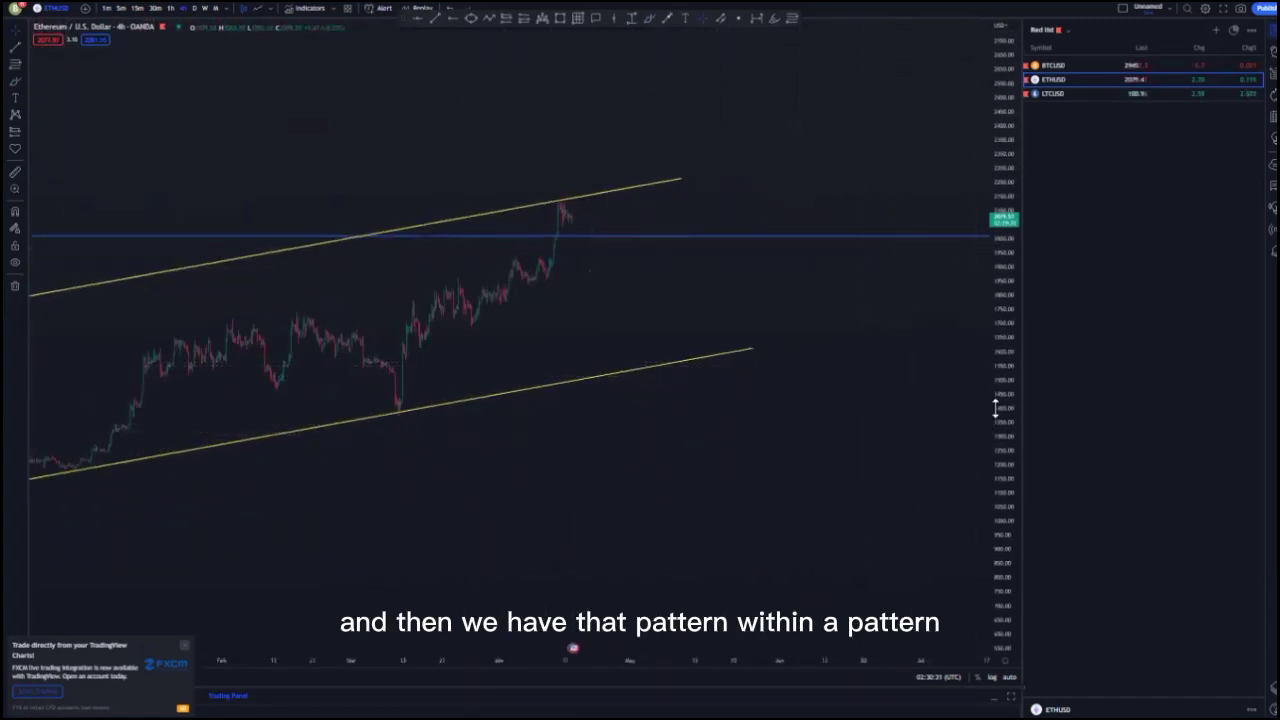
{"action": "scroll", "coordinate": [886, 363], "scroll_direction": "up", "scroll_amount": 2}
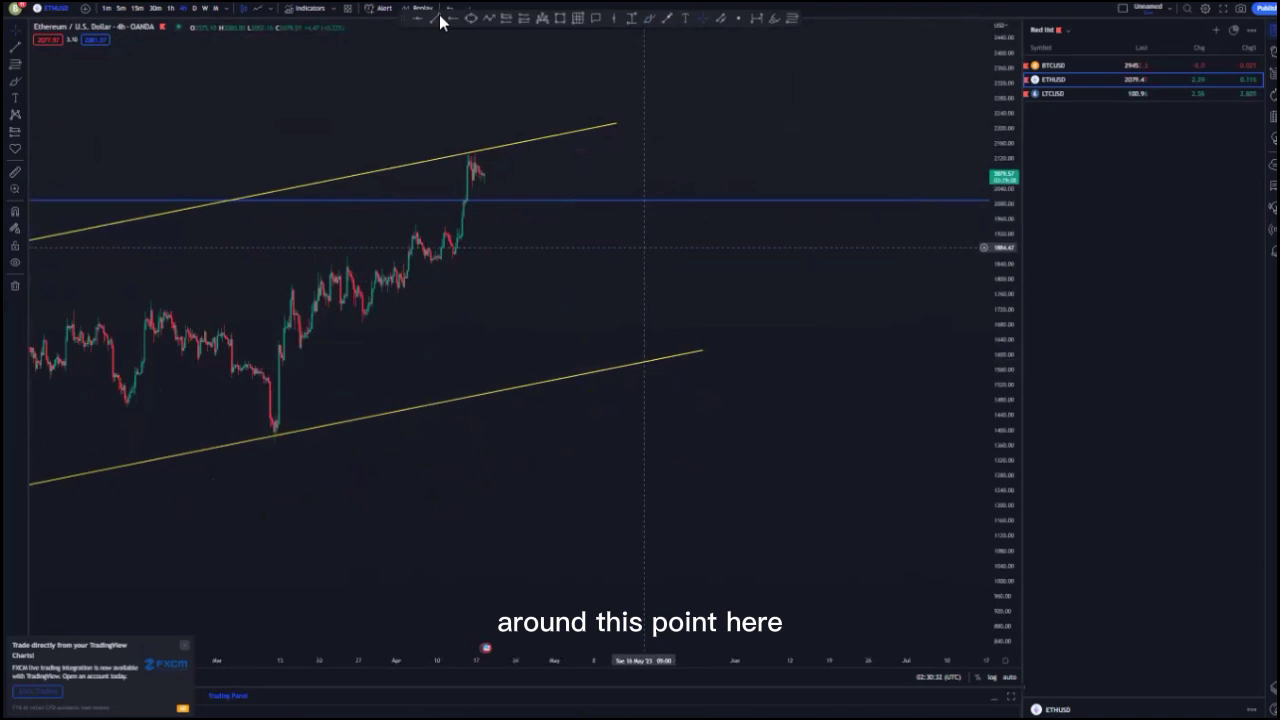
{"action": "left_click", "coordinate": [222, 324]}
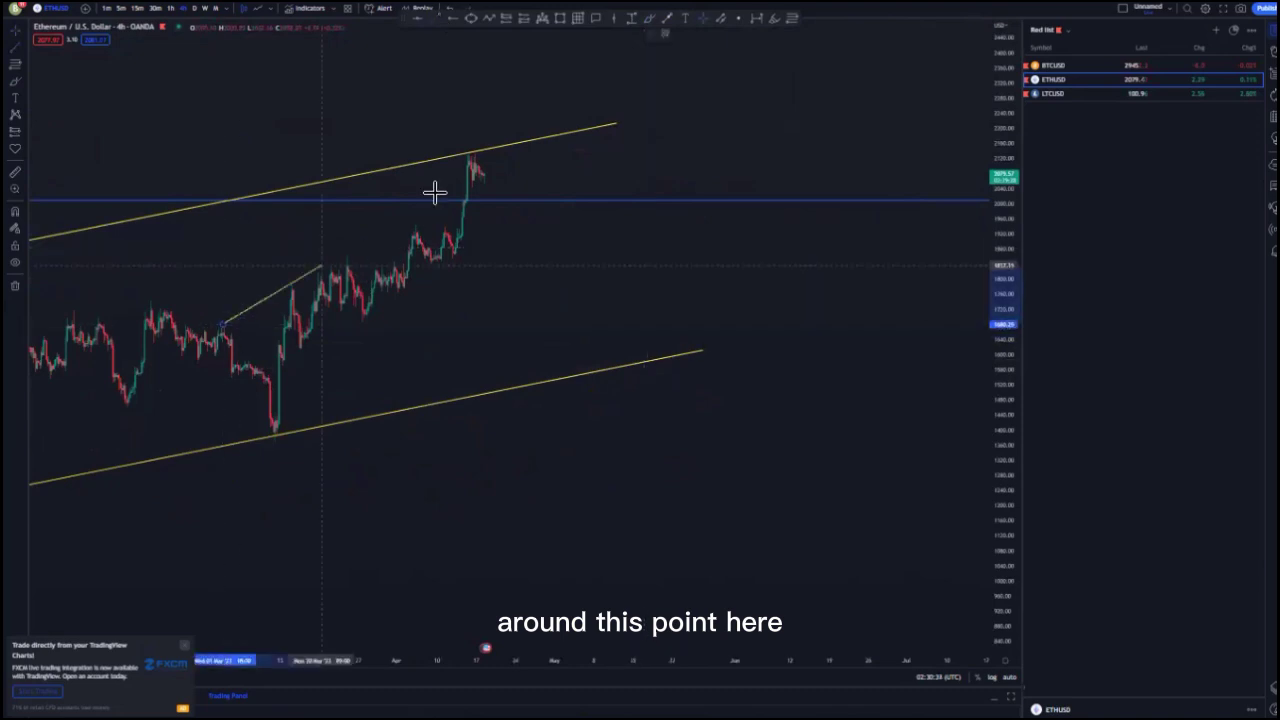
{"action": "left_click", "coordinate": [470, 152]}
{"action": "left_click_drag", "start_coordinate": [225, 326], "coordinate": [227, 330]}
{"action": "left_click", "coordinate": [491, 322]}
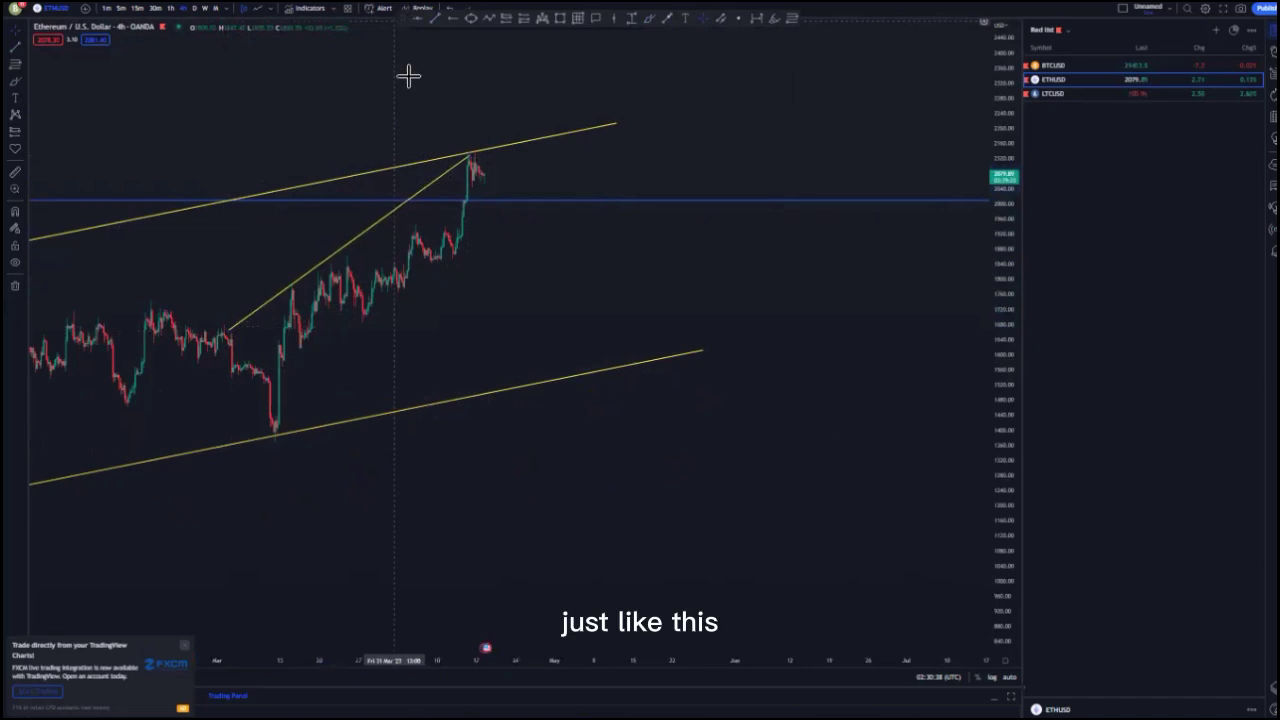
- Draw a yellow trend line from the March low under the rising lows to just past the current price, and fine-tune the inner channel's starting points
{"action": "left_click", "coordinate": [271, 438]}
{"action": "left_click", "coordinate": [505, 207]}
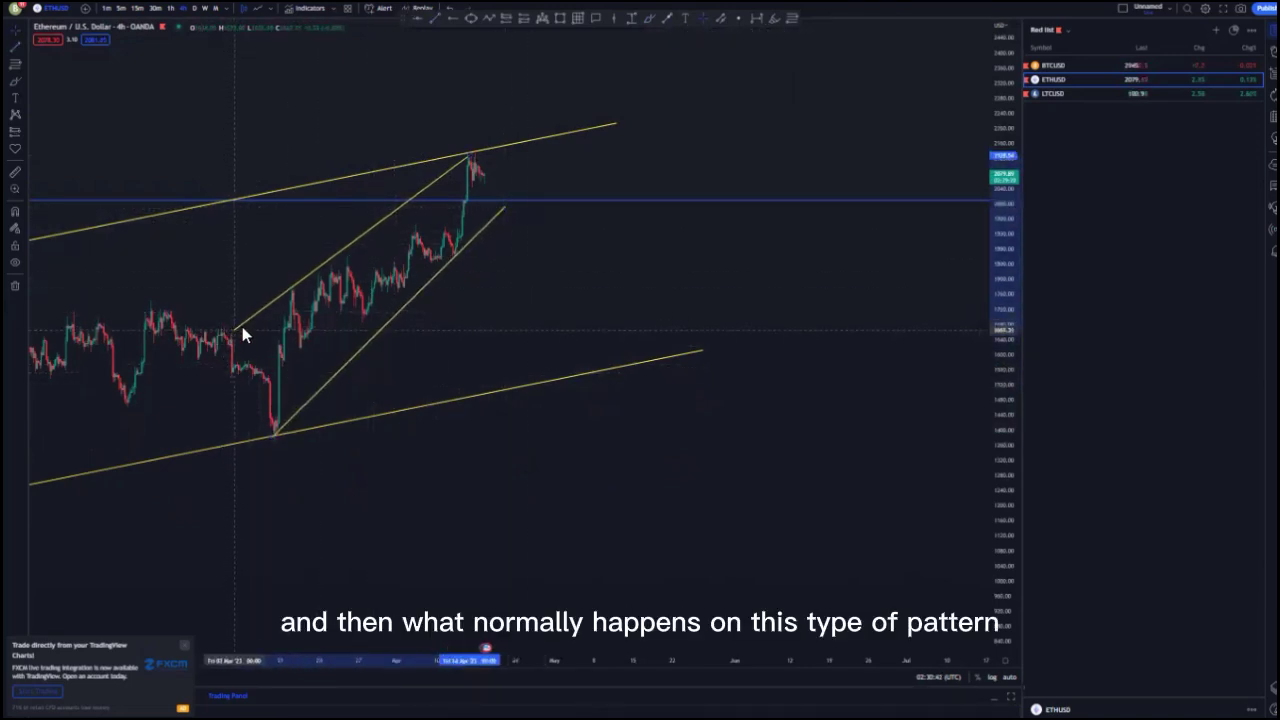
{"action": "left_click", "coordinate": [288, 449]}
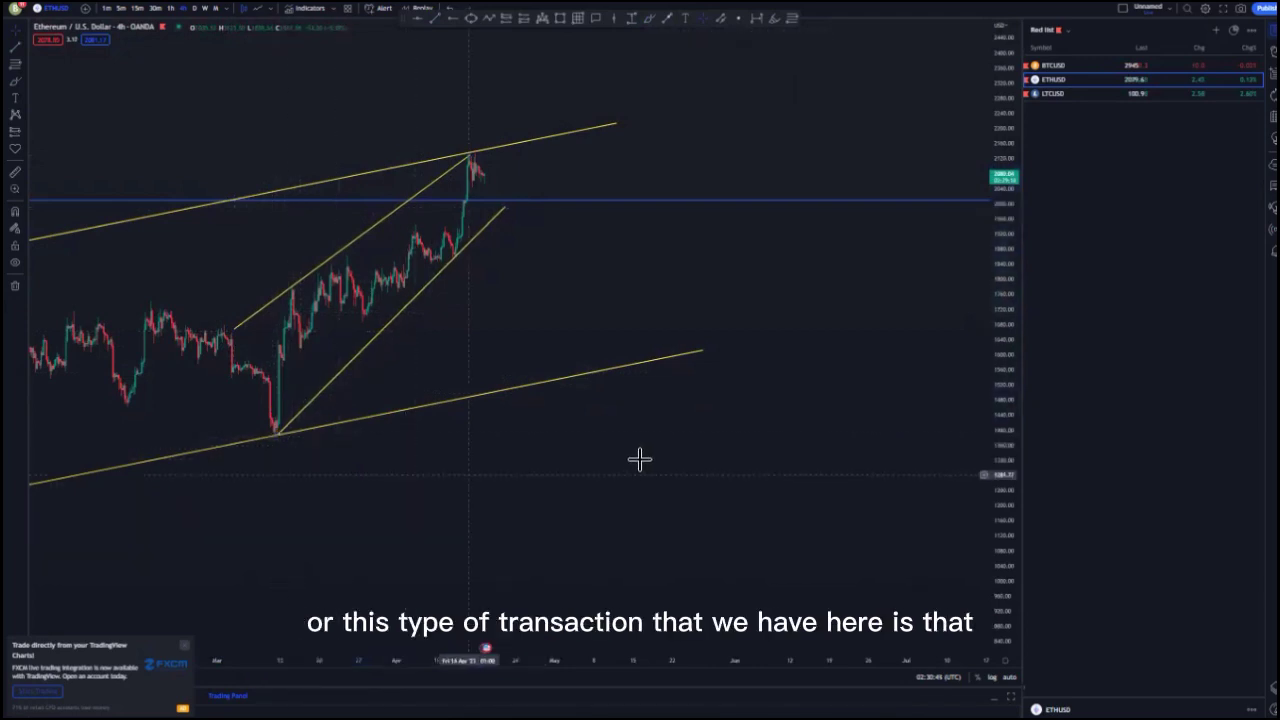
- Delete the blue horizontal level just below the current price
{"action": "scroll", "coordinate": [726, 392], "scroll_direction": "down", "scroll_amount": 1}
{"action": "left_click_drag", "start_coordinate": [732, 357], "coordinate": [747, 356]}
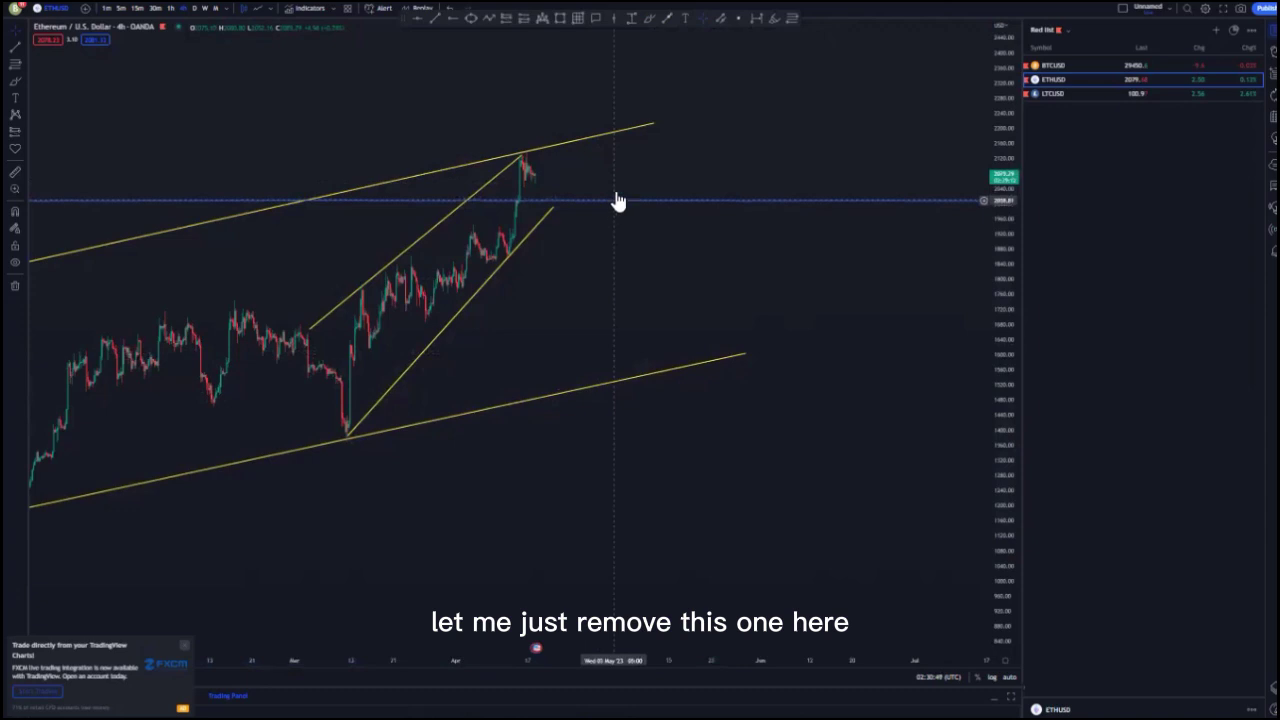
{"action": "left_click", "coordinate": [808, 44]}
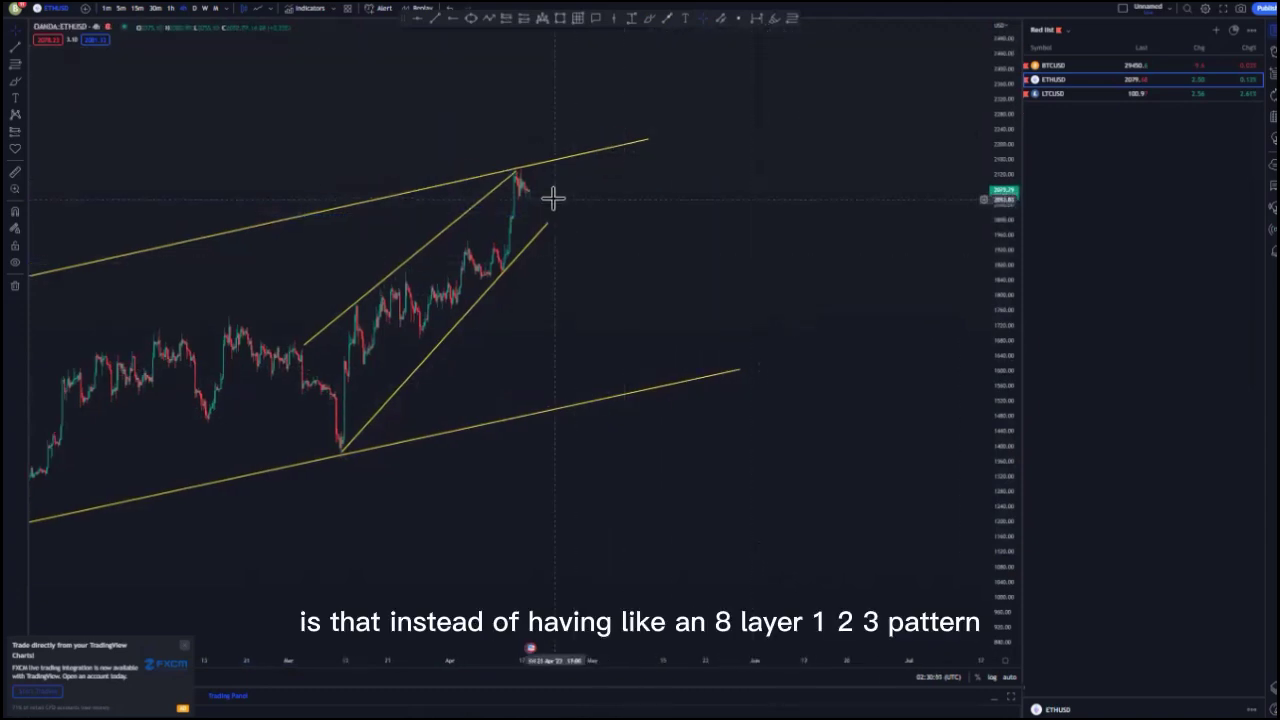
- Adjust the far end of the upper channel line and place a blue horizontal ray at the April high
{"action": "scroll", "coordinate": [745, 229], "scroll_direction": "down", "scroll_amount": 3}
{"action": "scroll", "coordinate": [757, 257], "scroll_direction": "down", "scroll_amount": 1}
{"action": "scroll", "coordinate": [565, 230], "scroll_direction": "up", "scroll_amount": 2}
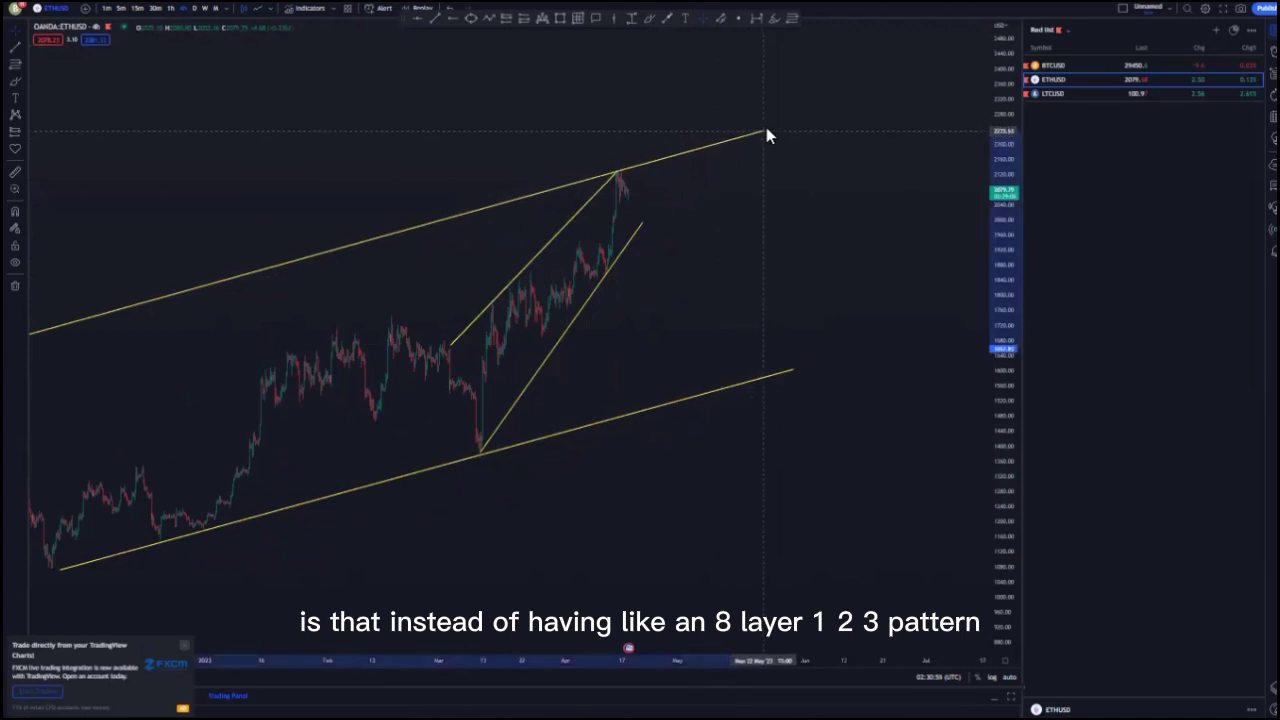
{"action": "scroll", "coordinate": [760, 203], "scroll_direction": "up", "scroll_amount": 2}
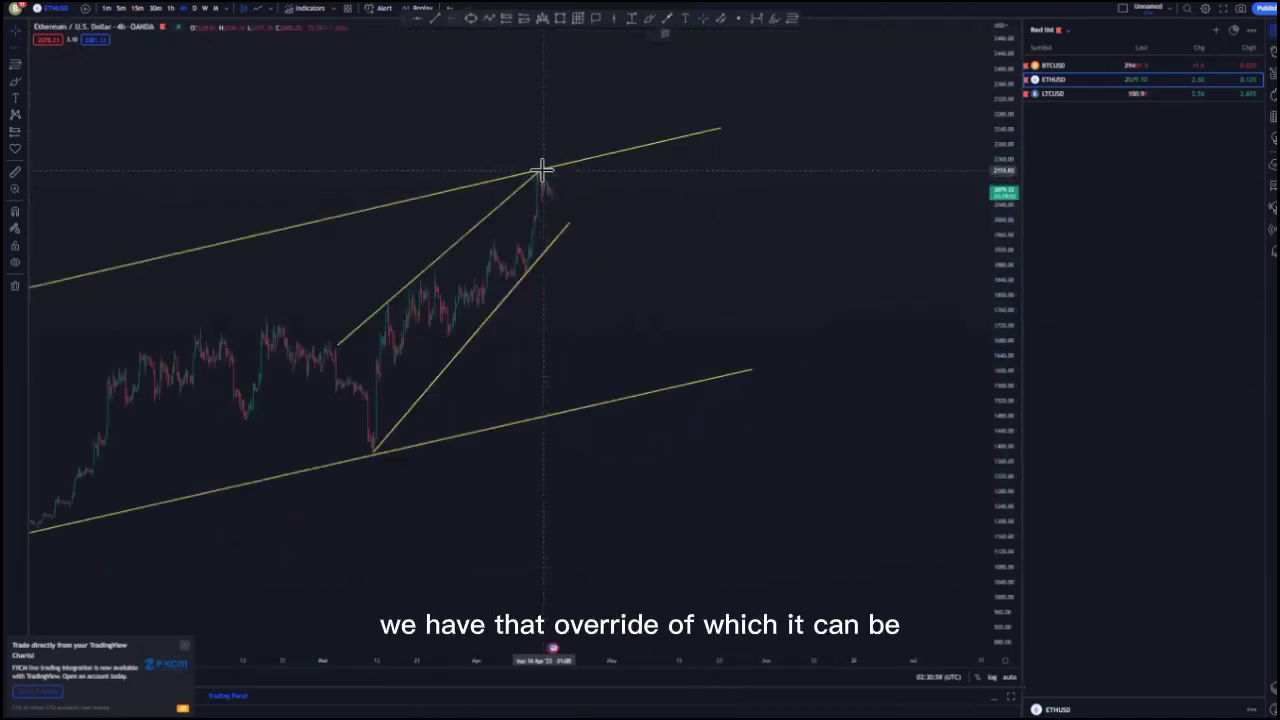
{"action": "left_click", "coordinate": [541, 170]}
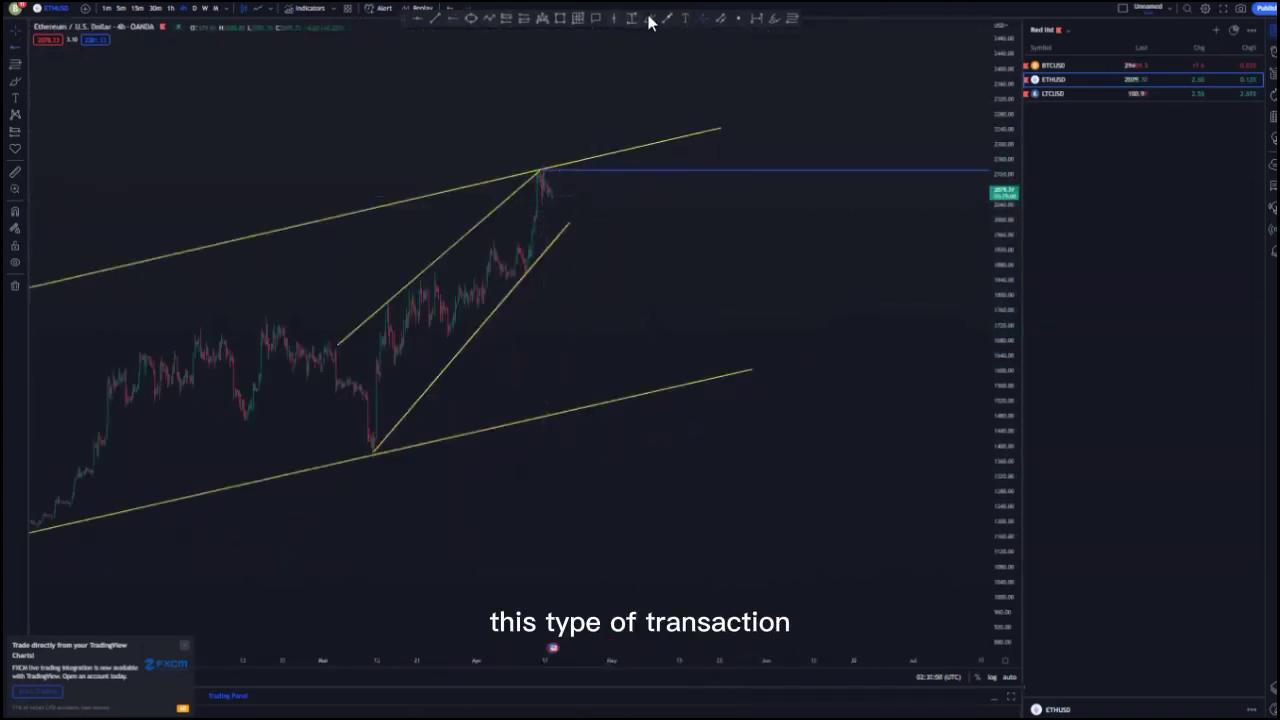
- Sketch with the Brush a pullback, a return to the April high and a drop to the lower channel line, and undo the sketch
{"action": "left_click_drag", "start_coordinate": [553, 193], "coordinate": [557, 219]}
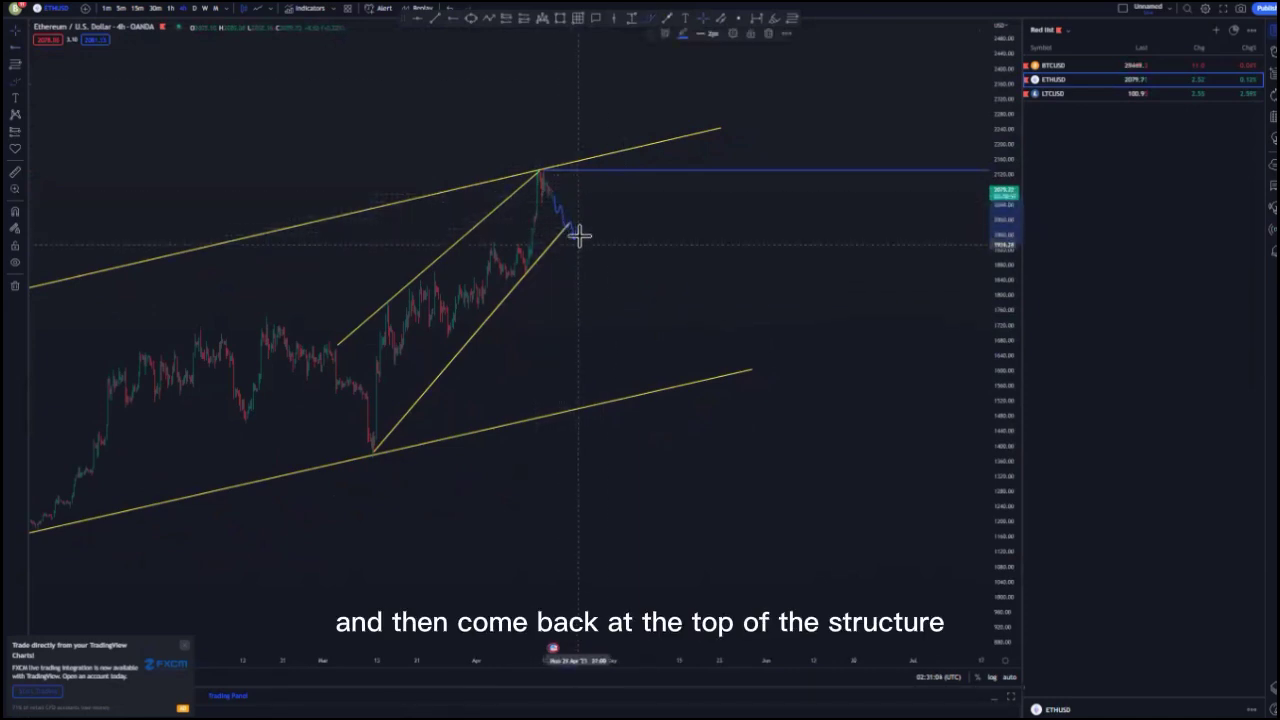
{"action": "mouse_move", "coordinate": [613, 182]}
{"action": "left_mouse_down"}
{"action": "mouse_move", "coordinate": [620, 197]}
{"action": "mouse_move", "coordinate": [623, 166]}
{"action": "mouse_move", "coordinate": [655, 268]}
{"action": "left_mouse_up"}
{"action": "mouse_move", "coordinate": [671, 317]}
{"action": "left_mouse_down"}
{"action": "mouse_move", "coordinate": [697, 323]}
{"action": "mouse_move", "coordinate": [716, 372]}
{"action": "left_mouse_up"}
{"action": "scroll", "coordinate": [531, 354], "scroll_direction": "down", "scroll_amount": 5}
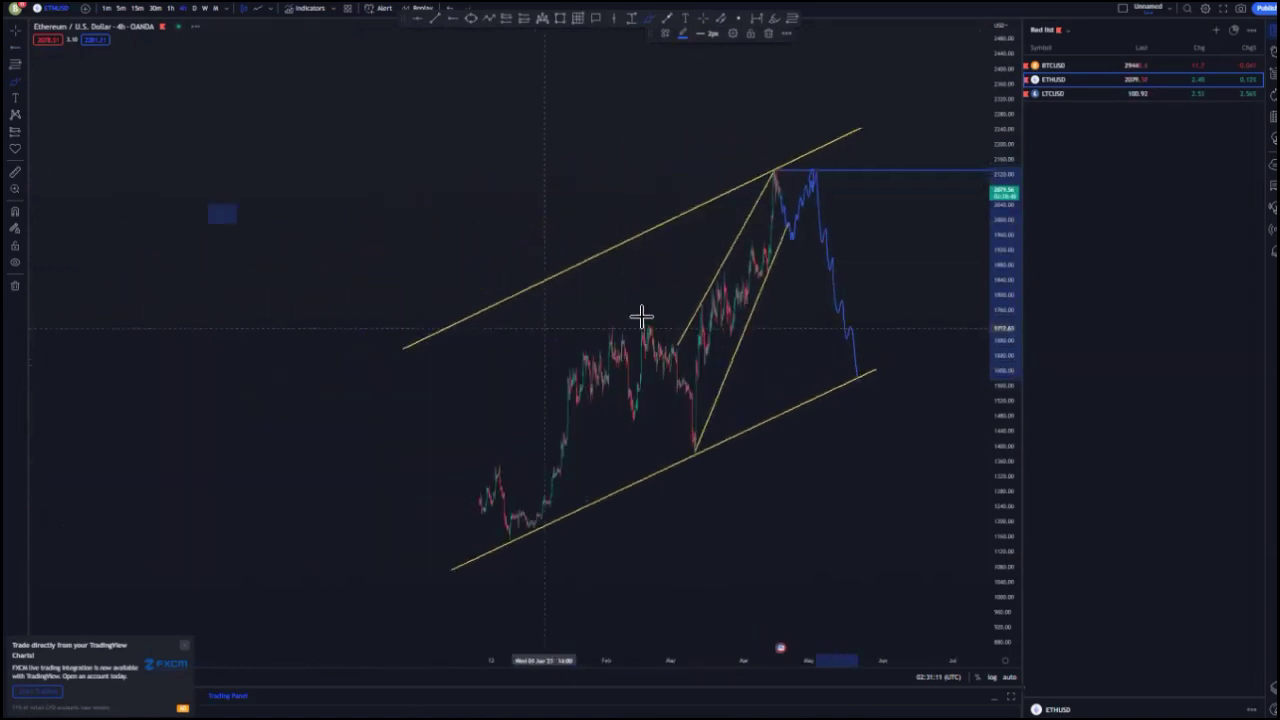
{"action": "scroll", "coordinate": [615, 316], "scroll_direction": "down", "scroll_amount": 2}
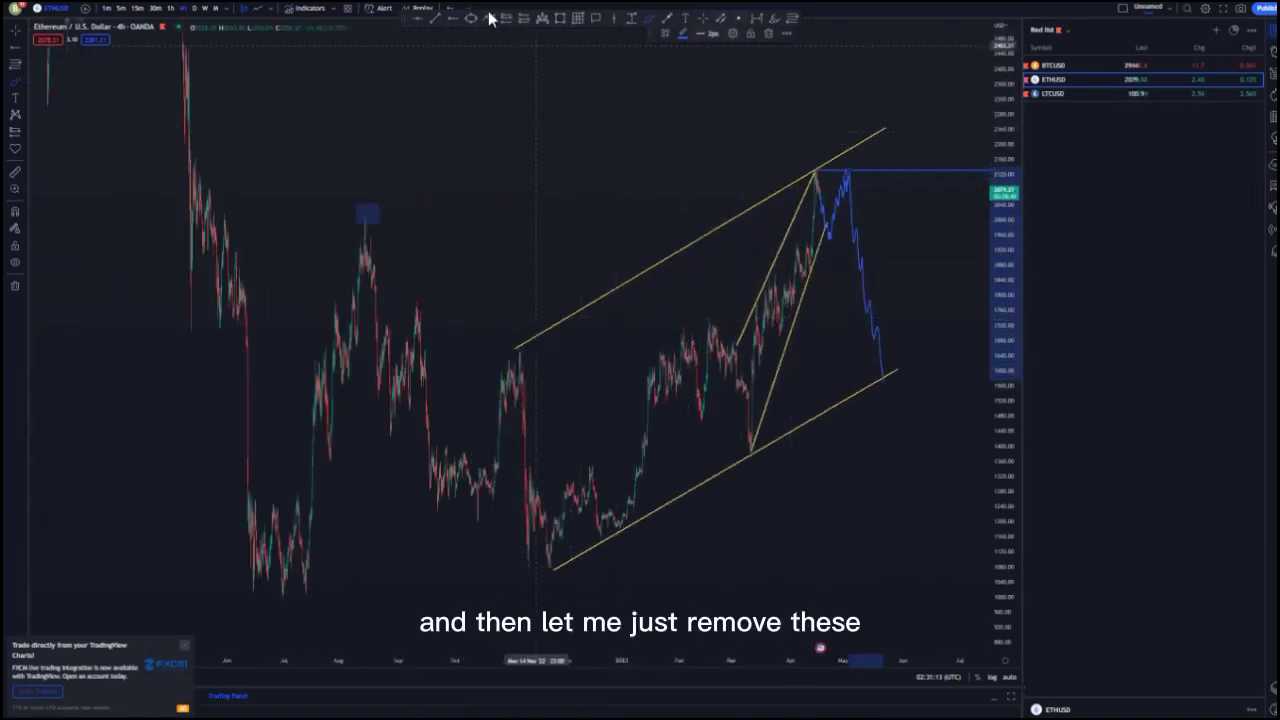
{"action": "left_click", "coordinate": [450, 8]}
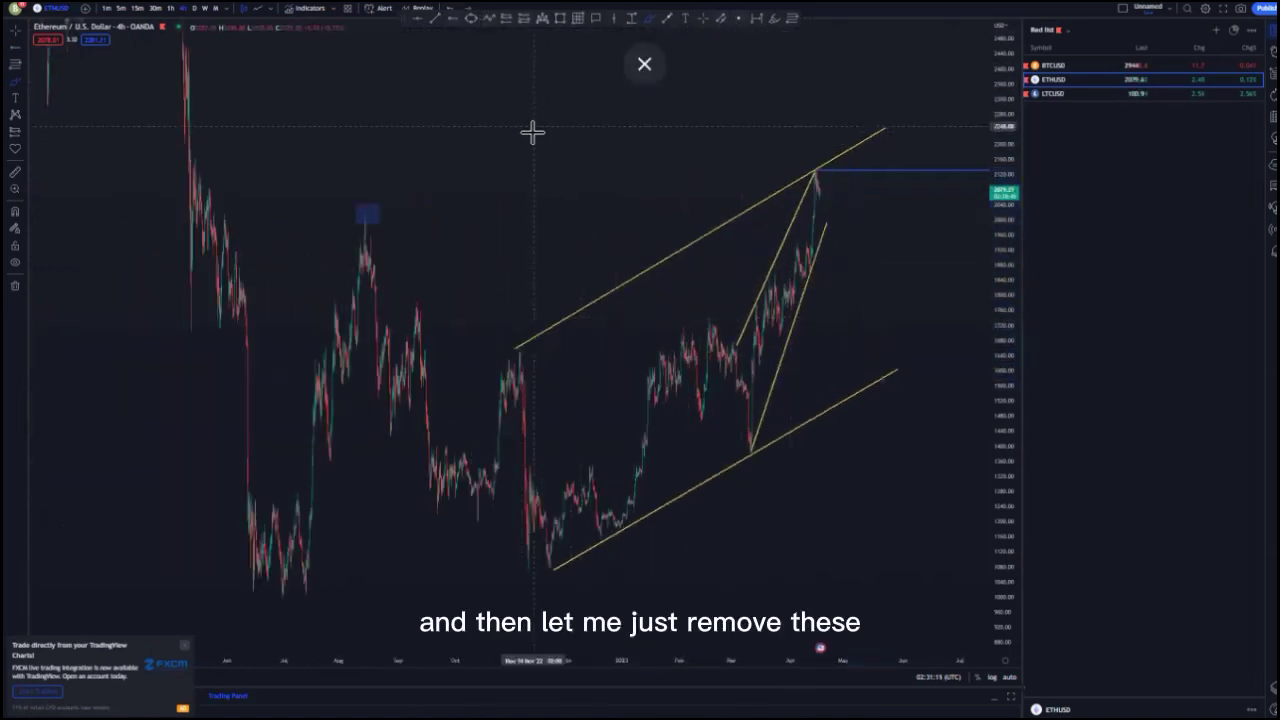
- Place a blue horizontal ray at the November 2022 low and extend the lower channel line to about the end of June 2023
{"action": "scroll", "coordinate": [617, 169], "scroll_direction": "up", "scroll_amount": 2}
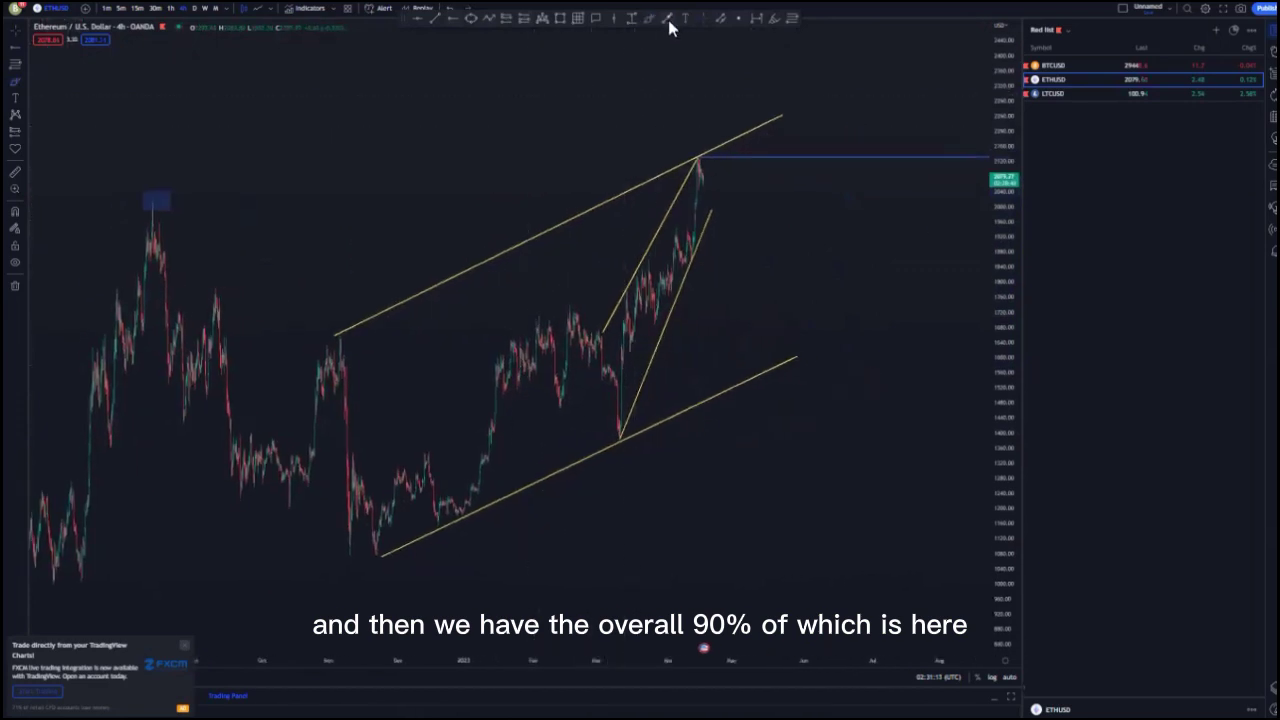
{"action": "left_click", "coordinate": [373, 557]}
{"action": "left_click_drag", "start_coordinate": [598, 521], "coordinate": [588, 445]}
{"action": "left_click", "coordinate": [370, 481]}
{"action": "left_click_drag", "start_coordinate": [370, 481], "coordinate": [367, 481]}
{"action": "left_click", "coordinate": [717, 363]}
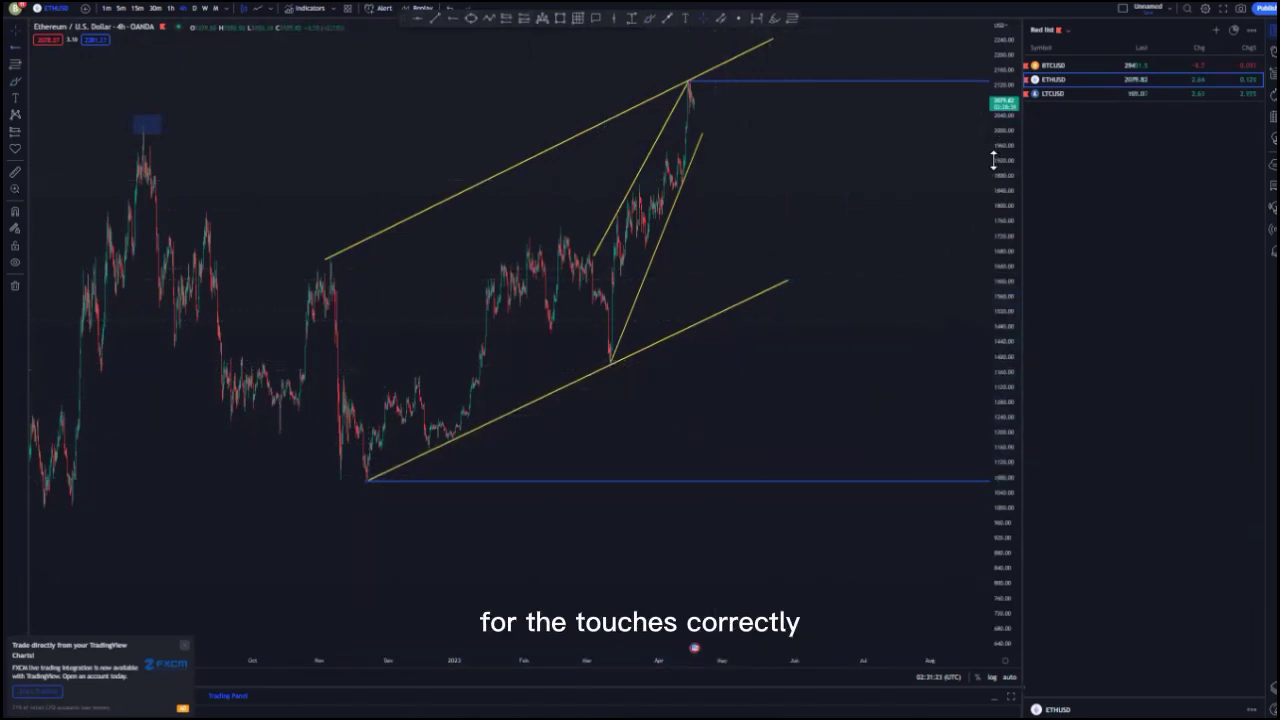
{"action": "left_click_drag", "start_coordinate": [995, 148], "coordinate": [996, 240]}
{"action": "left_click_drag", "start_coordinate": [789, 309], "coordinate": [863, 286]}
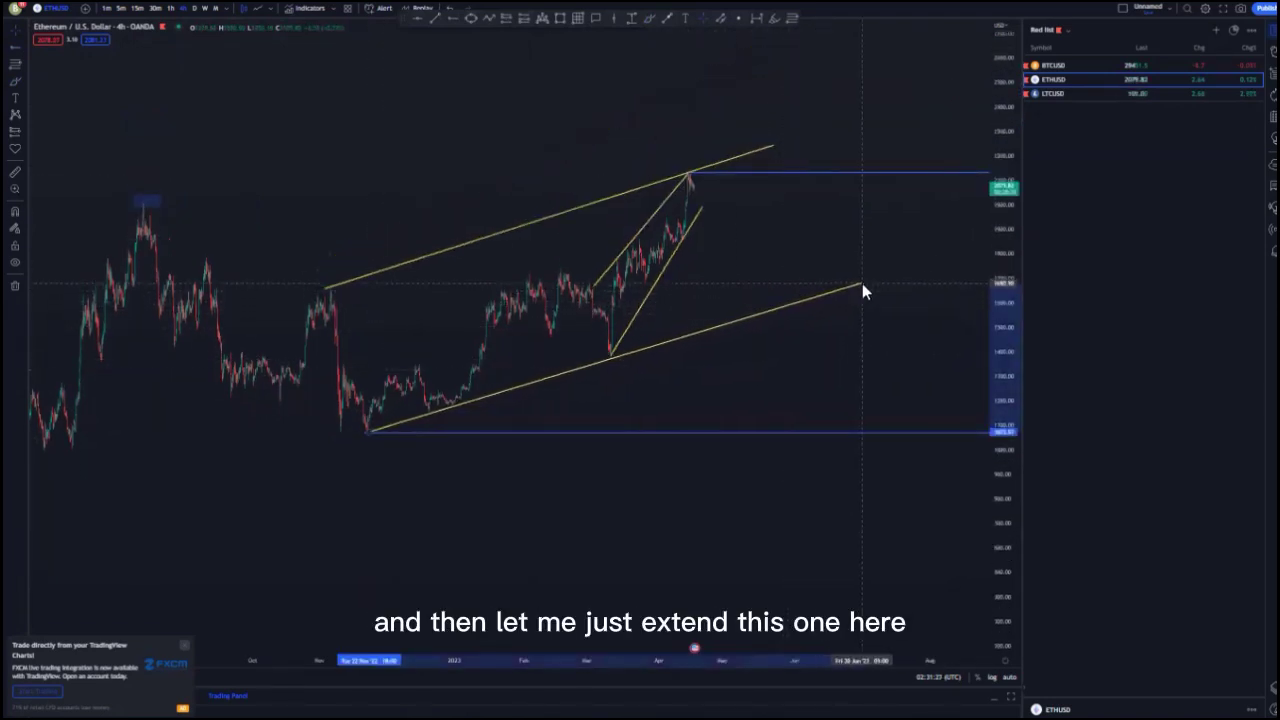
- On the one-hour timeframe, draw a trend line under the February lows to the lower channel line and circle the upper channel line above with the Brush
{"action": "left_click", "coordinate": [171, 8]}
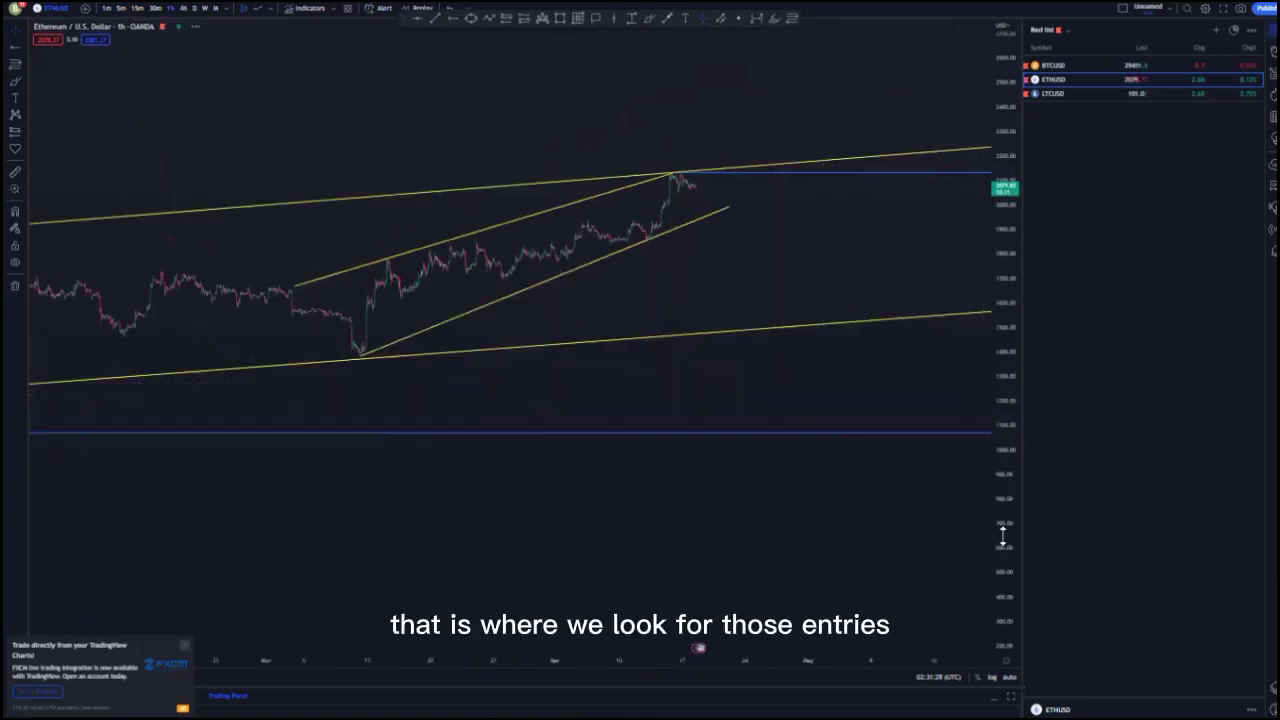
{"action": "left_click_drag", "start_coordinate": [1003, 535], "coordinate": [1003, 310]}
{"action": "left_click_drag", "start_coordinate": [683, 237], "coordinate": [606, 343]}
{"action": "scroll", "coordinate": [606, 343], "scroll_direction": "down", "scroll_amount": 4}
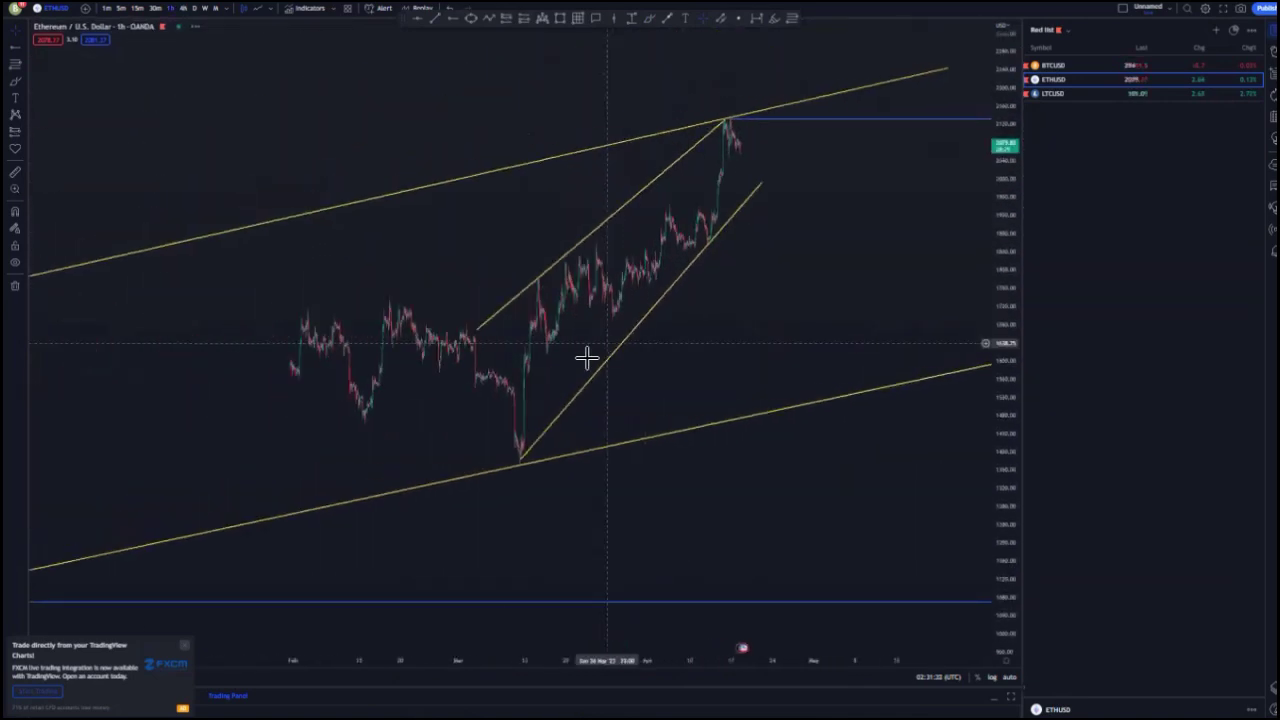
{"action": "scroll", "coordinate": [606, 343], "scroll_direction": "down", "scroll_amount": 2}
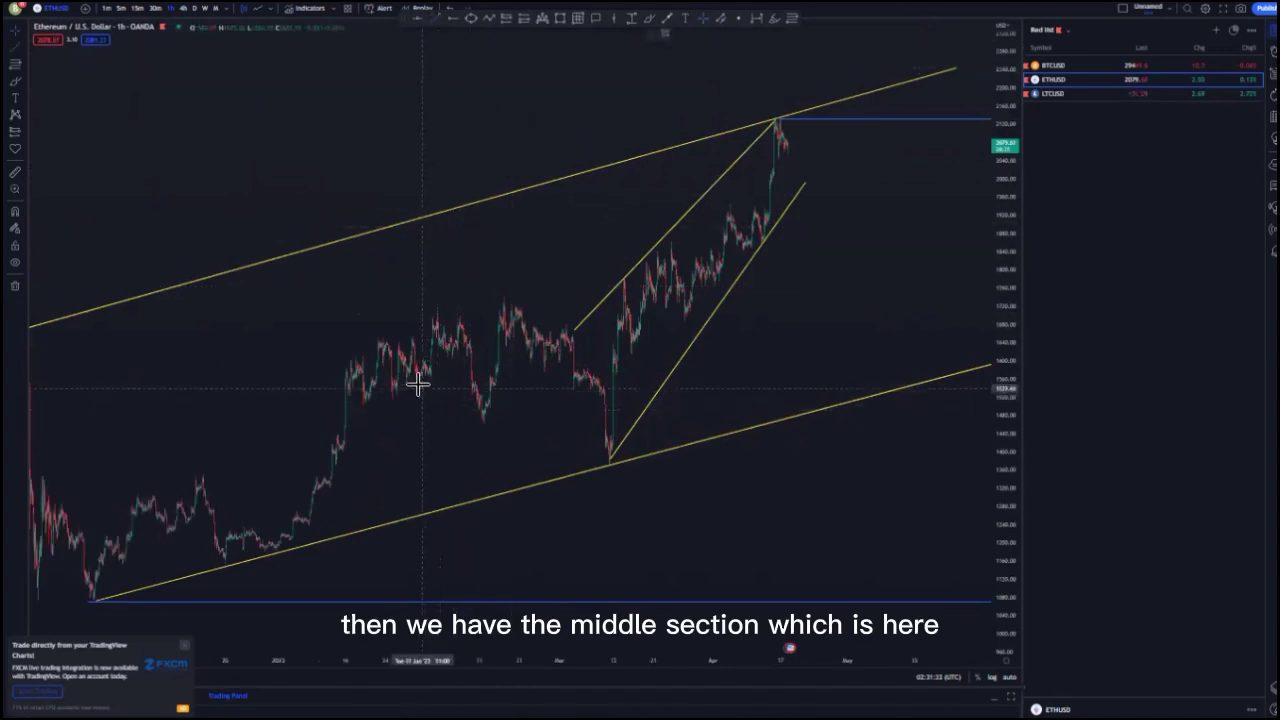
{"action": "left_click", "coordinate": [574, 474]}
{"action": "left_click", "coordinate": [451, 457]}
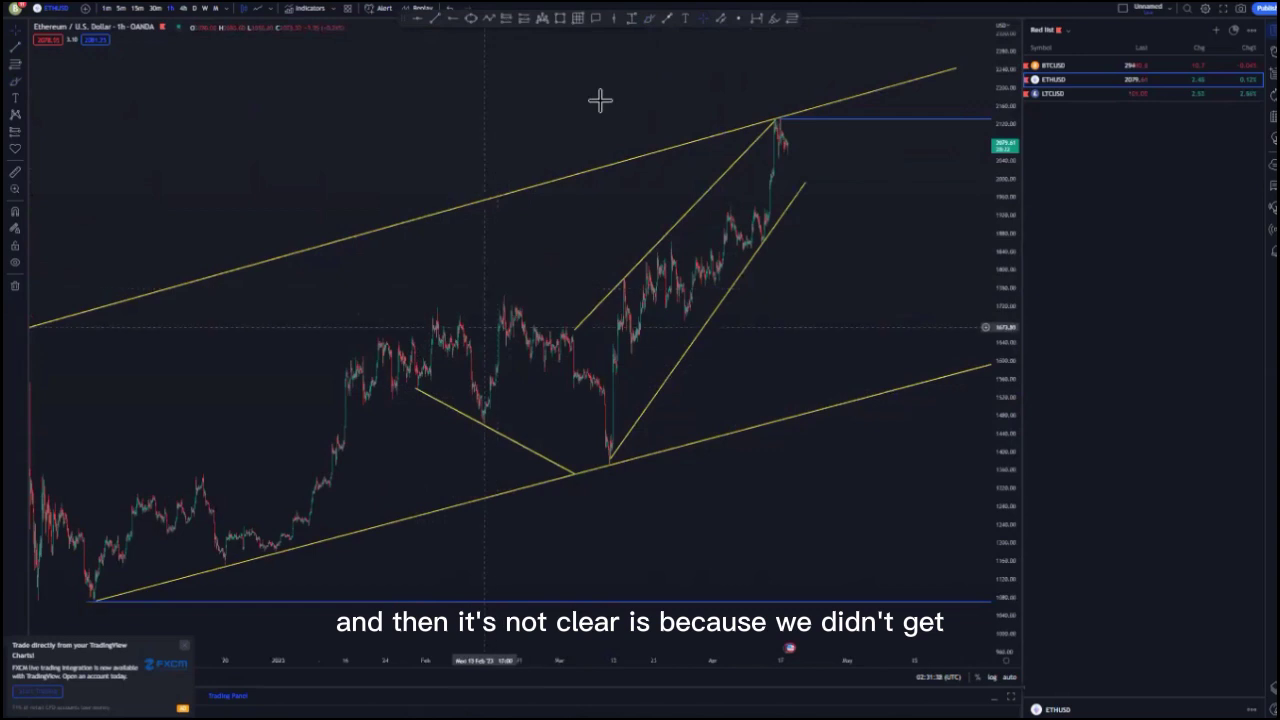
{"action": "left_click", "coordinate": [423, 210]}
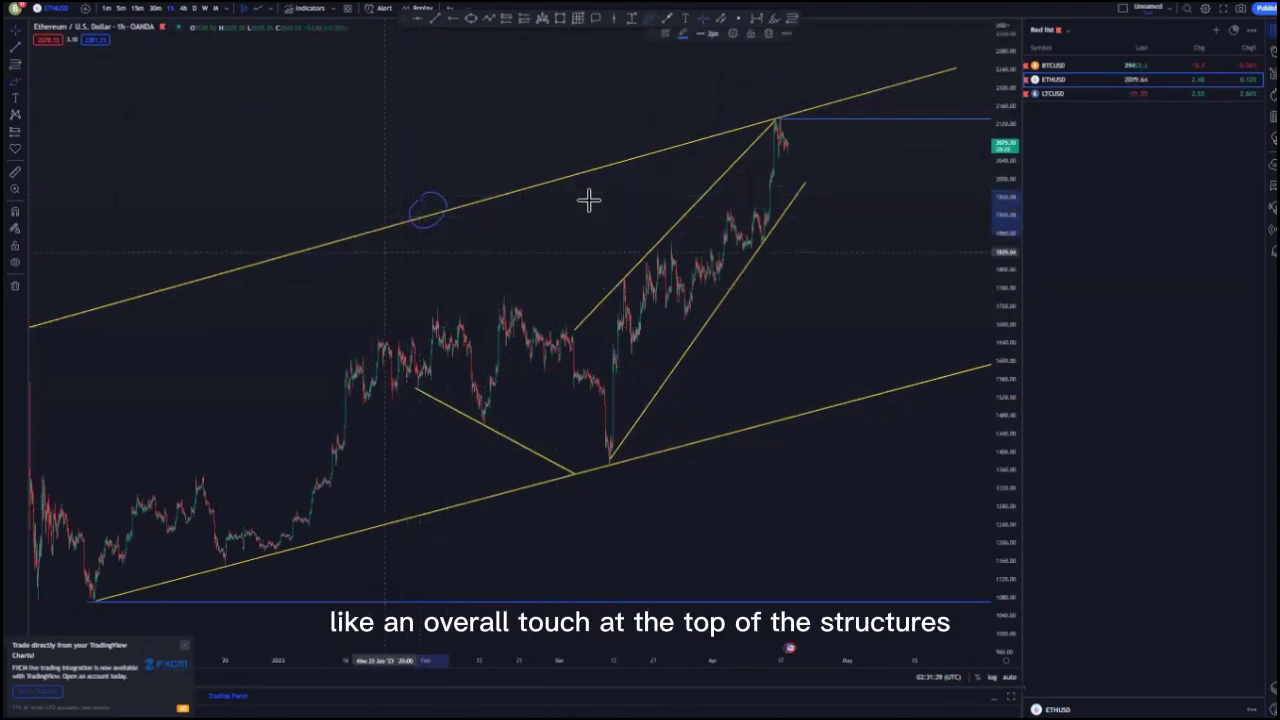
- Examine the April rise and the latest highs near the upper channel line on the one-hour chart
{"action": "scroll", "coordinate": [786, 317], "scroll_direction": "up", "scroll_amount": 5}
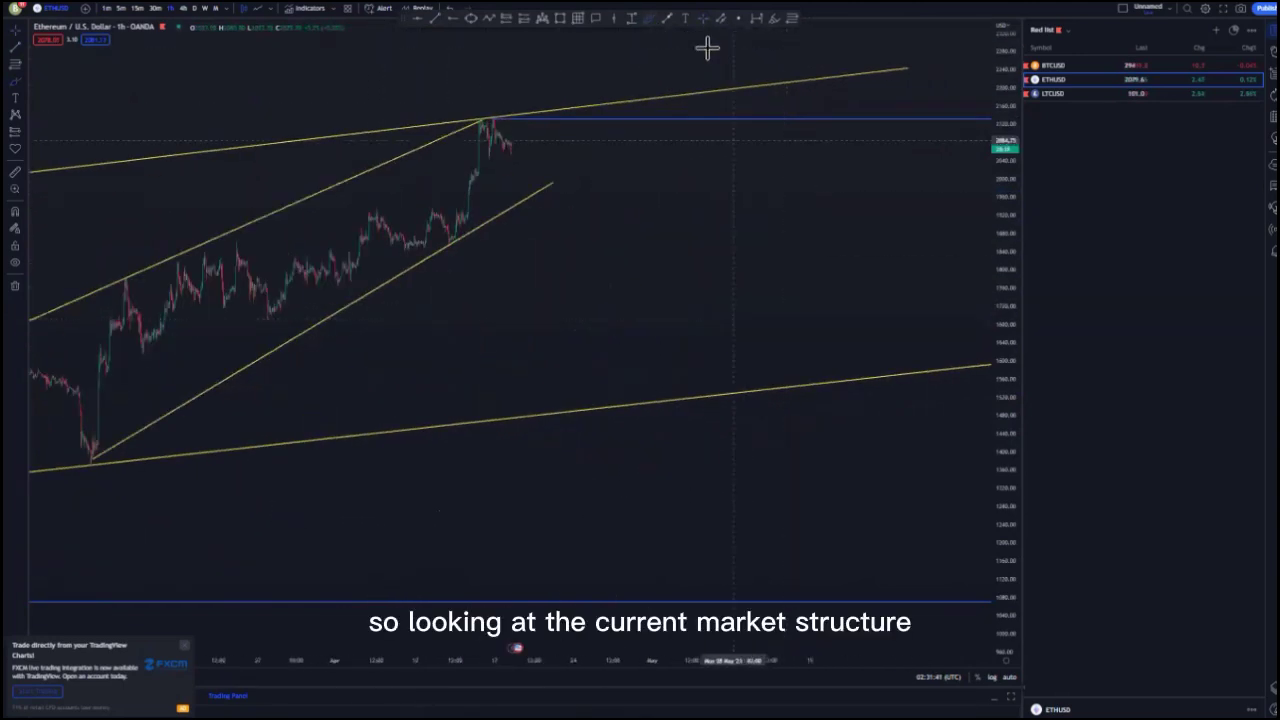
{"action": "left_click_drag", "start_coordinate": [697, 169], "coordinate": [743, 308]}
{"action": "left_click_drag", "start_coordinate": [993, 425], "coordinate": [993, 292]}
{"action": "left_click_drag", "start_coordinate": [651, 354], "coordinate": [905, 367]}
{"action": "scroll", "coordinate": [760, 418], "scroll_direction": "up", "scroll_amount": 3}
{"action": "scroll", "coordinate": [760, 418], "scroll_direction": "up", "scroll_amount": 3}
{"action": "left_click_drag", "start_coordinate": [610, 412], "coordinate": [709, 423]}
{"action": "scroll", "coordinate": [691, 423], "scroll_direction": "up", "scroll_amount": 2}
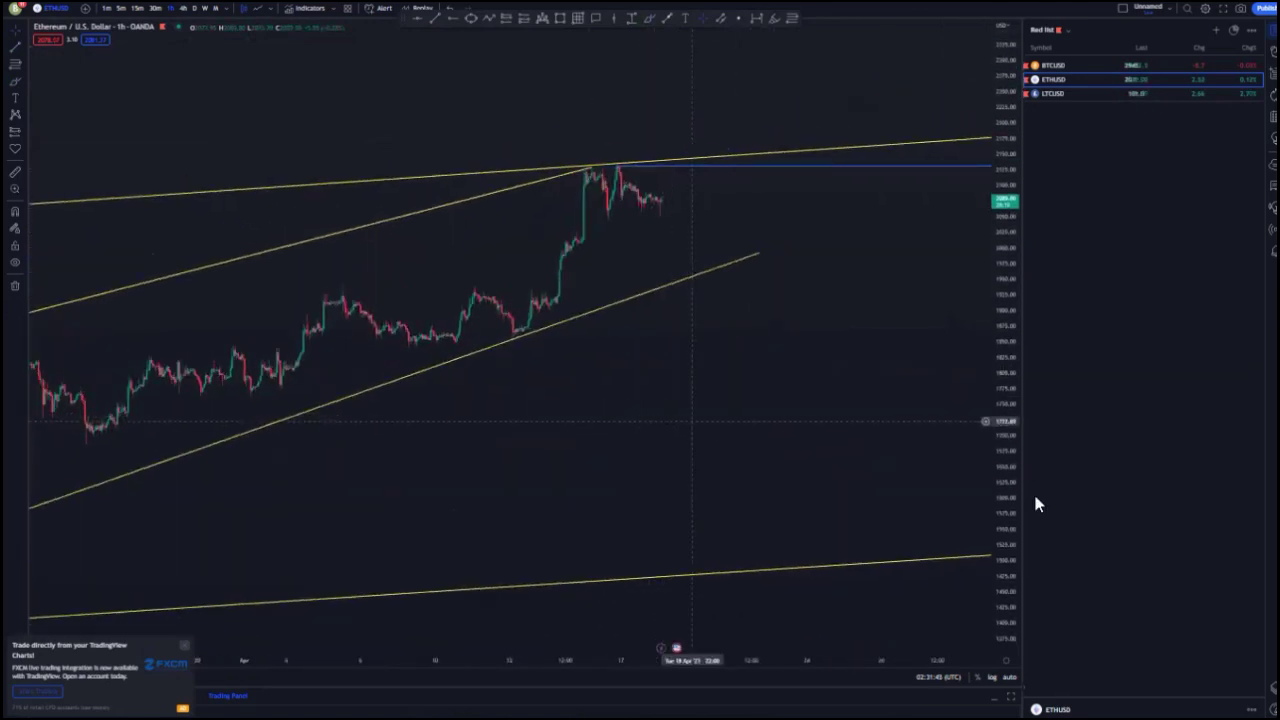
{"action": "left_click_drag", "start_coordinate": [1008, 523], "coordinate": [998, 410]}
{"action": "left_click_drag", "start_coordinate": [655, 314], "coordinate": [651, 357]}
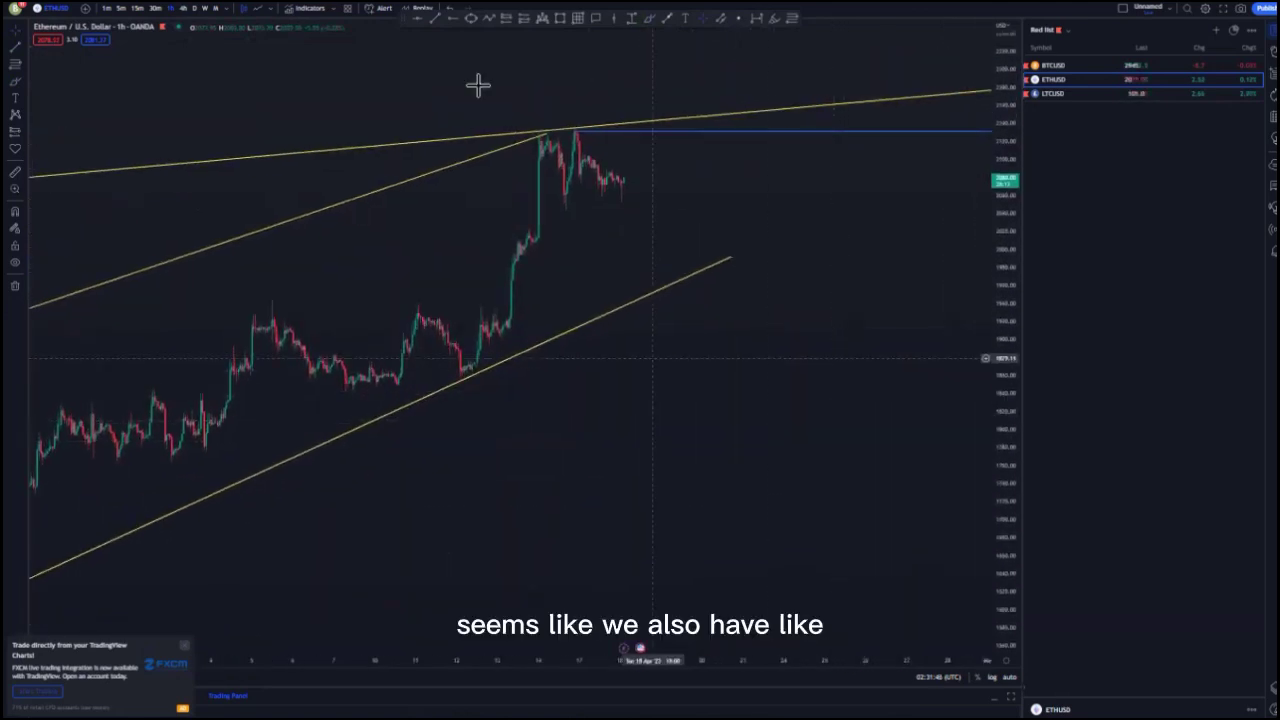
- Enclose the steep mid-April rise with two trend lines, one along its lows and one joining its highs
{"action": "left_click", "coordinate": [436, 18]}
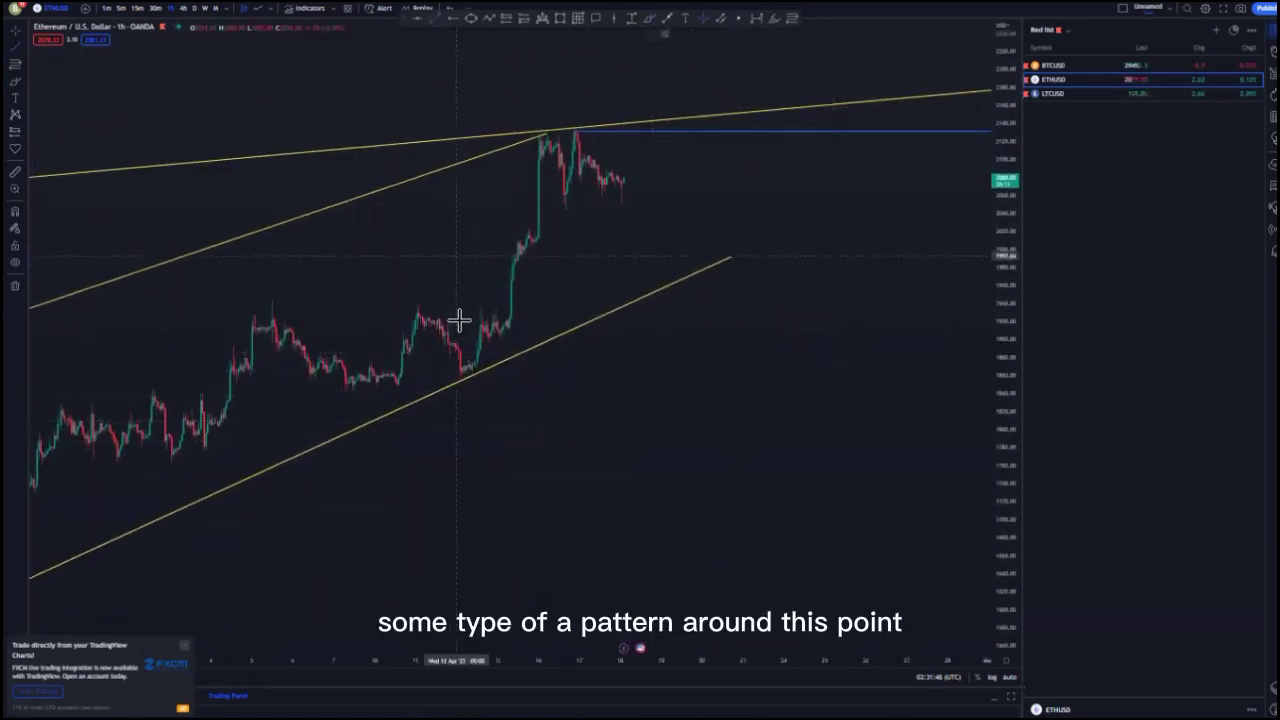
{"action": "left_click", "coordinate": [477, 372]}
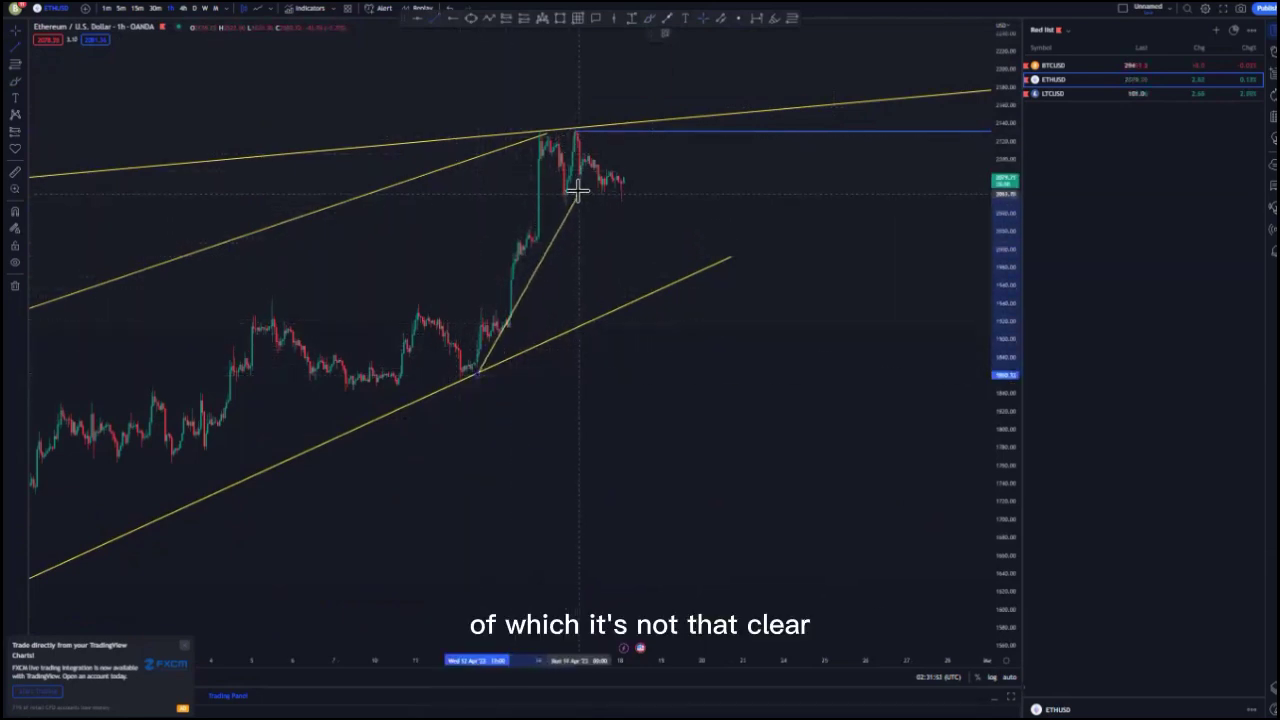
{"action": "left_click", "coordinate": [638, 371]}
{"action": "left_click_drag", "start_coordinate": [480, 378], "coordinate": [492, 364]}
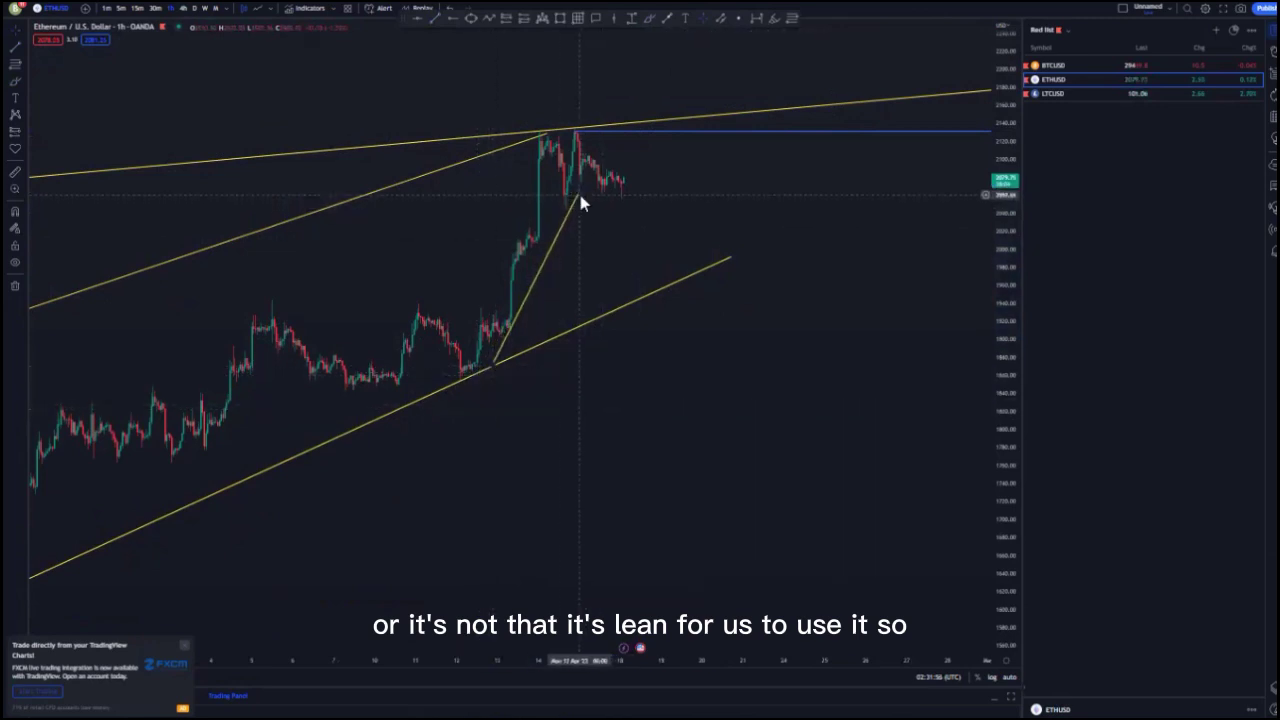
{"action": "left_click_drag", "start_coordinate": [580, 195], "coordinate": [576, 191]}
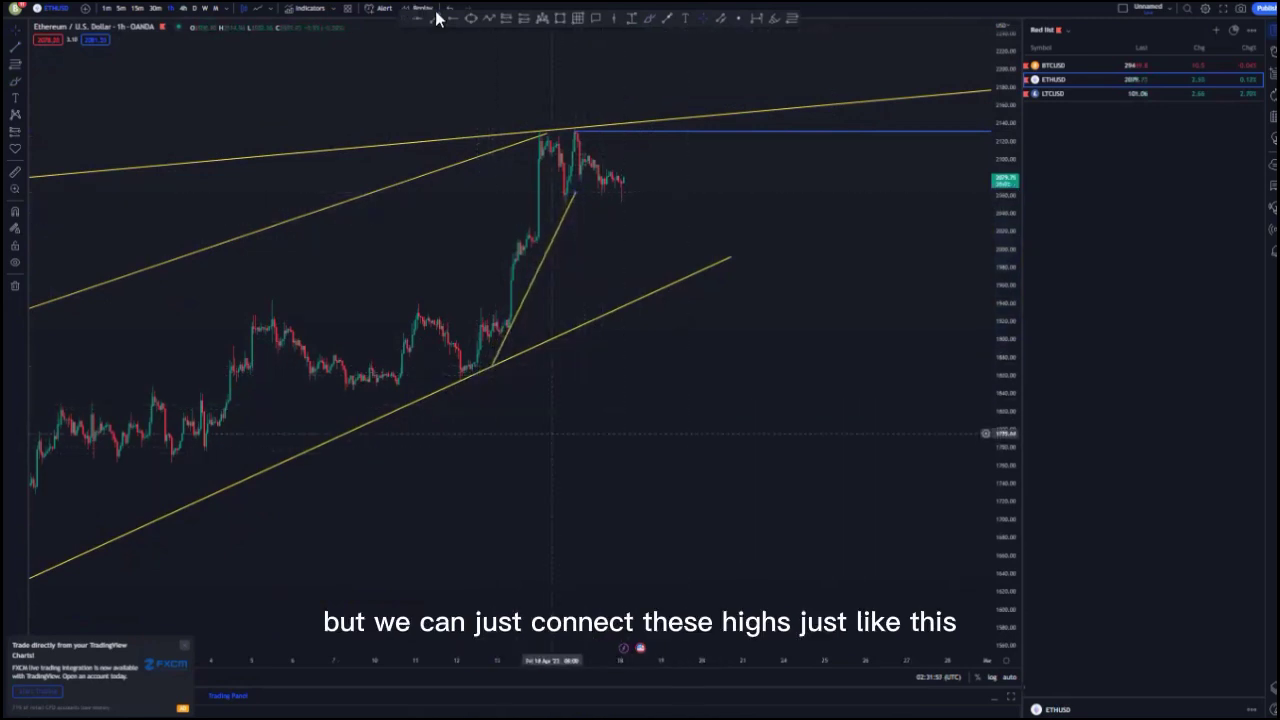
{"action": "left_click_drag", "start_coordinate": [438, 318], "coordinate": [540, 136]}
- Sketch with the Brush a pullback and return to the blue ray, and circle both the April top and the projected second touch
{"action": "left_click_drag", "start_coordinate": [704, 412], "coordinate": [611, 420]}
{"action": "scroll", "coordinate": [691, 206], "scroll_direction": "down", "scroll_amount": 4}
{"action": "scroll", "coordinate": [685, 230], "scroll_direction": "up", "scroll_amount": 3}
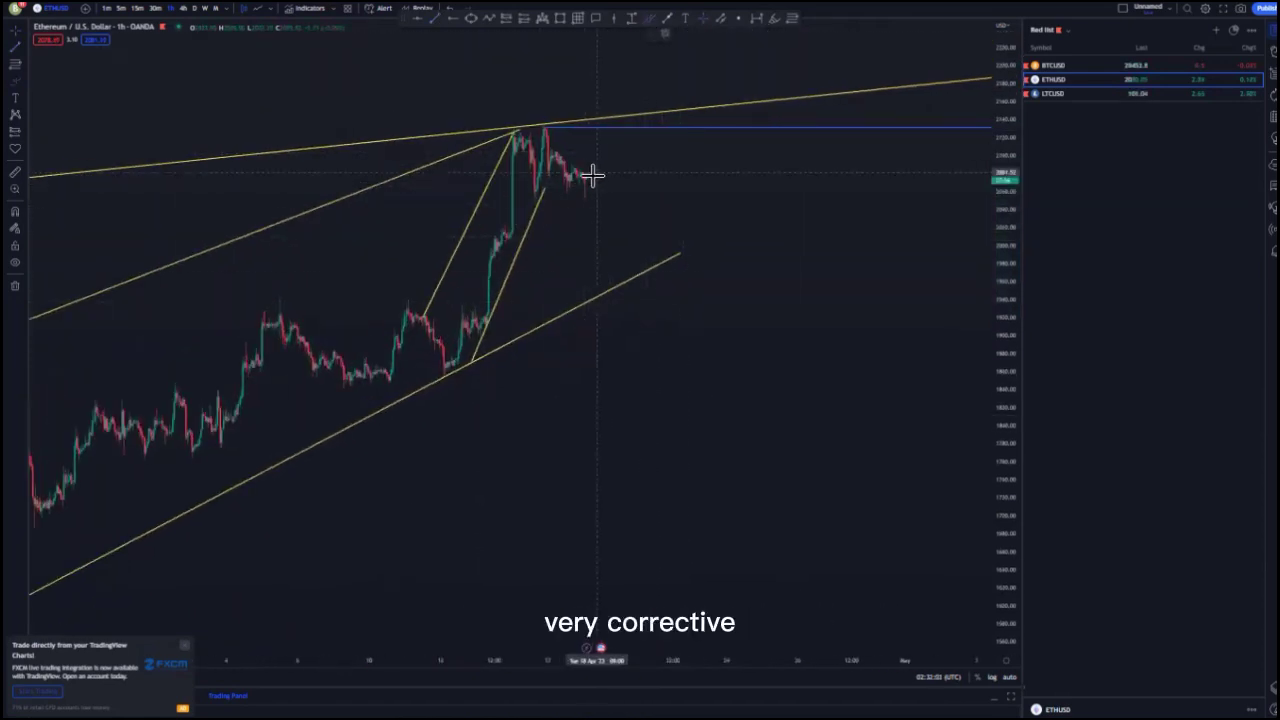
{"action": "mouse_move", "coordinate": [585, 178]}
{"action": "left_mouse_down"}
{"action": "mouse_move", "coordinate": [593, 211]}
{"action": "mouse_move", "coordinate": [642, 206]}
{"action": "left_mouse_up"}
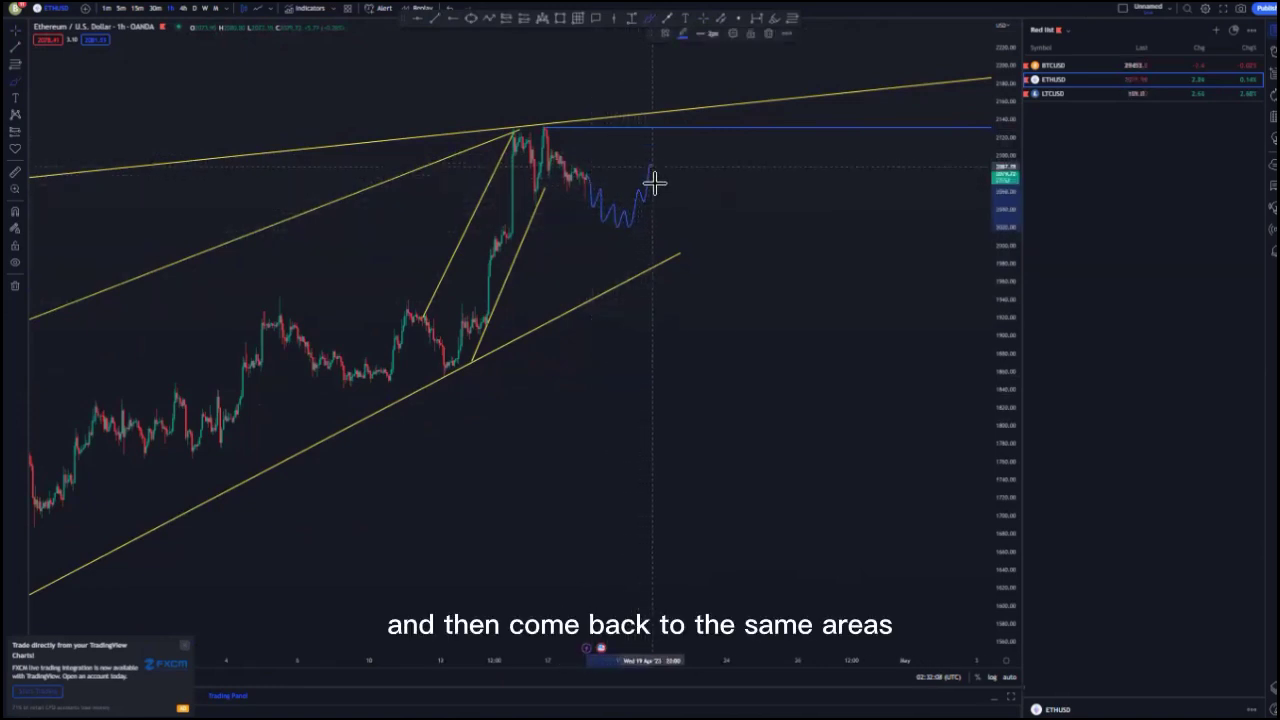
{"action": "left_click_drag", "start_coordinate": [666, 130], "coordinate": [672, 127]}
{"action": "left_click_drag", "start_coordinate": [549, 124], "coordinate": [549, 129]}
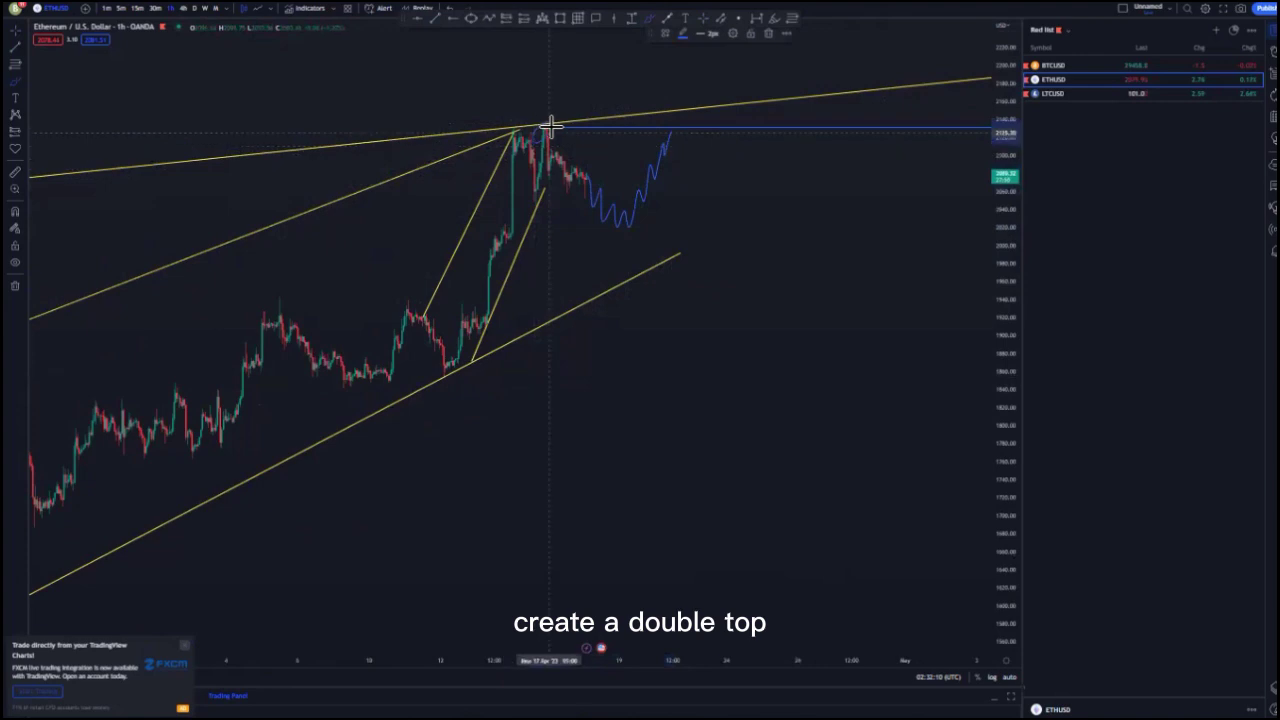
{"action": "left_click_drag", "start_coordinate": [680, 126], "coordinate": [660, 140]}
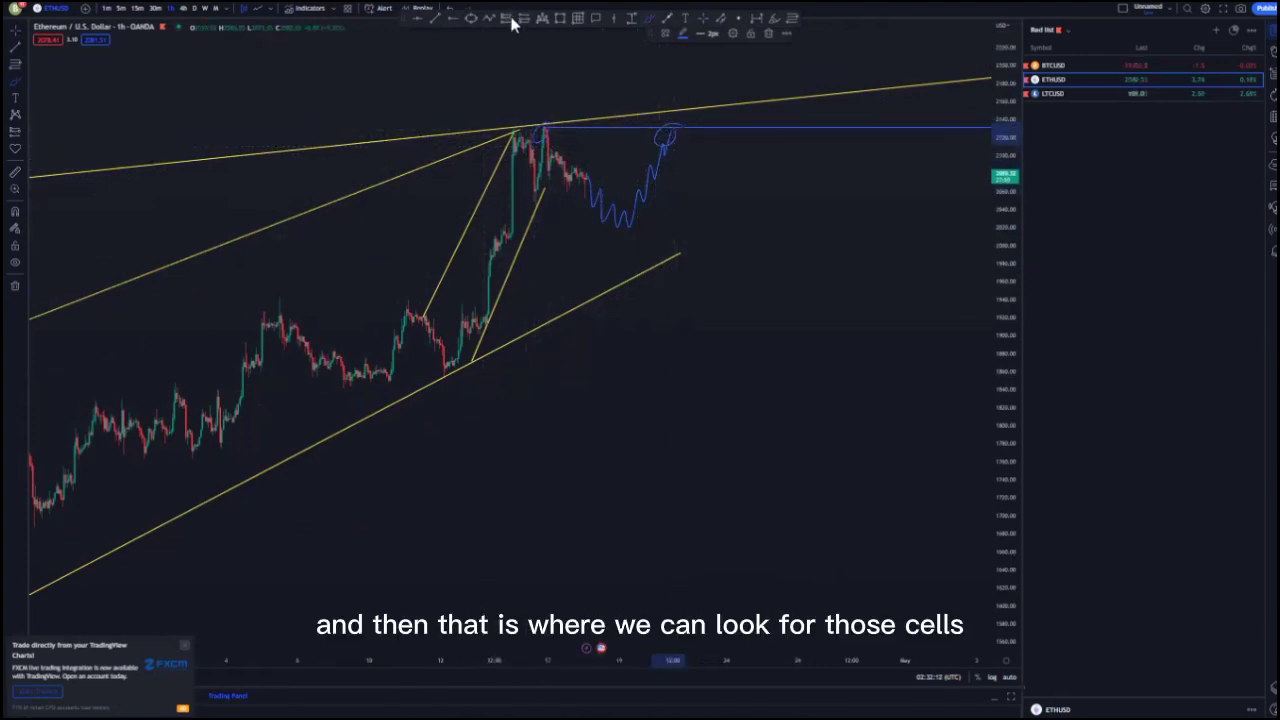
- Place a short position at the circled second touch, with its stop just above the upper channel line and its target below the lower trend line
{"action": "left_click", "coordinate": [672, 132]}
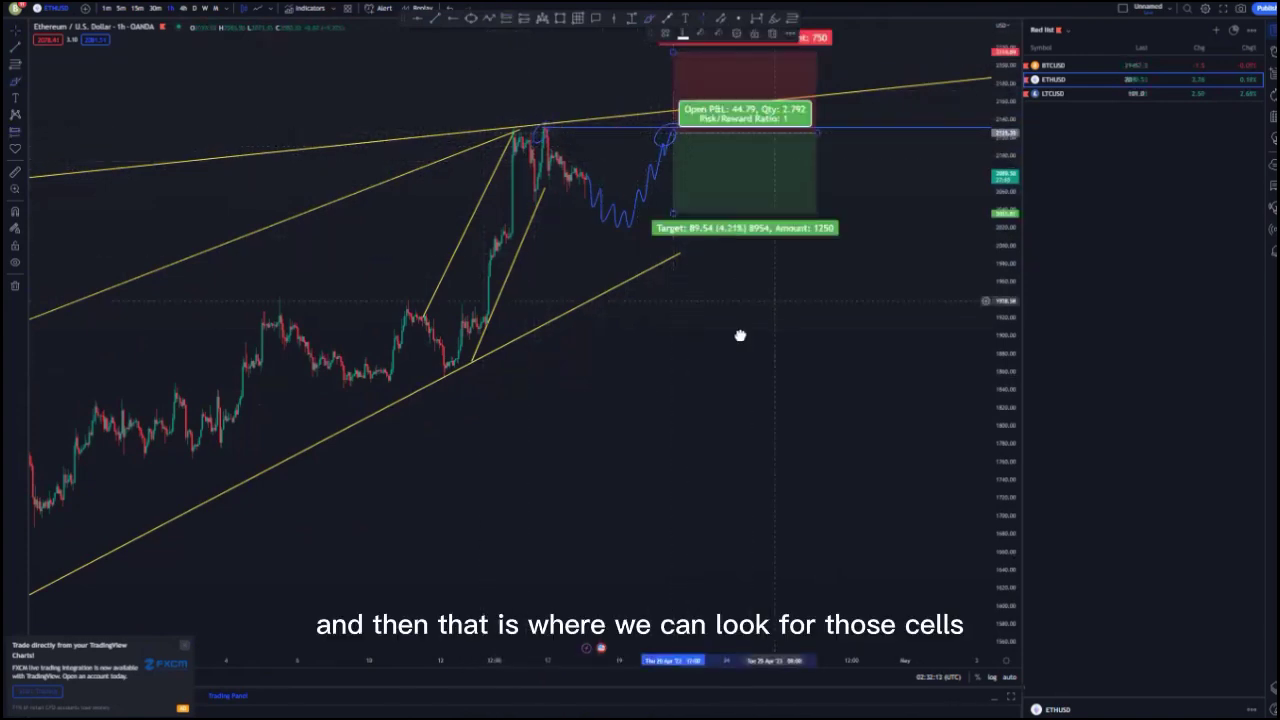
{"action": "left_click_drag", "start_coordinate": [774, 300], "coordinate": [728, 340]}
{"action": "left_click_drag", "start_coordinate": [620, 92], "coordinate": [627, 143]}
{"action": "left_click_drag", "start_coordinate": [728, 346], "coordinate": [600, 269]}
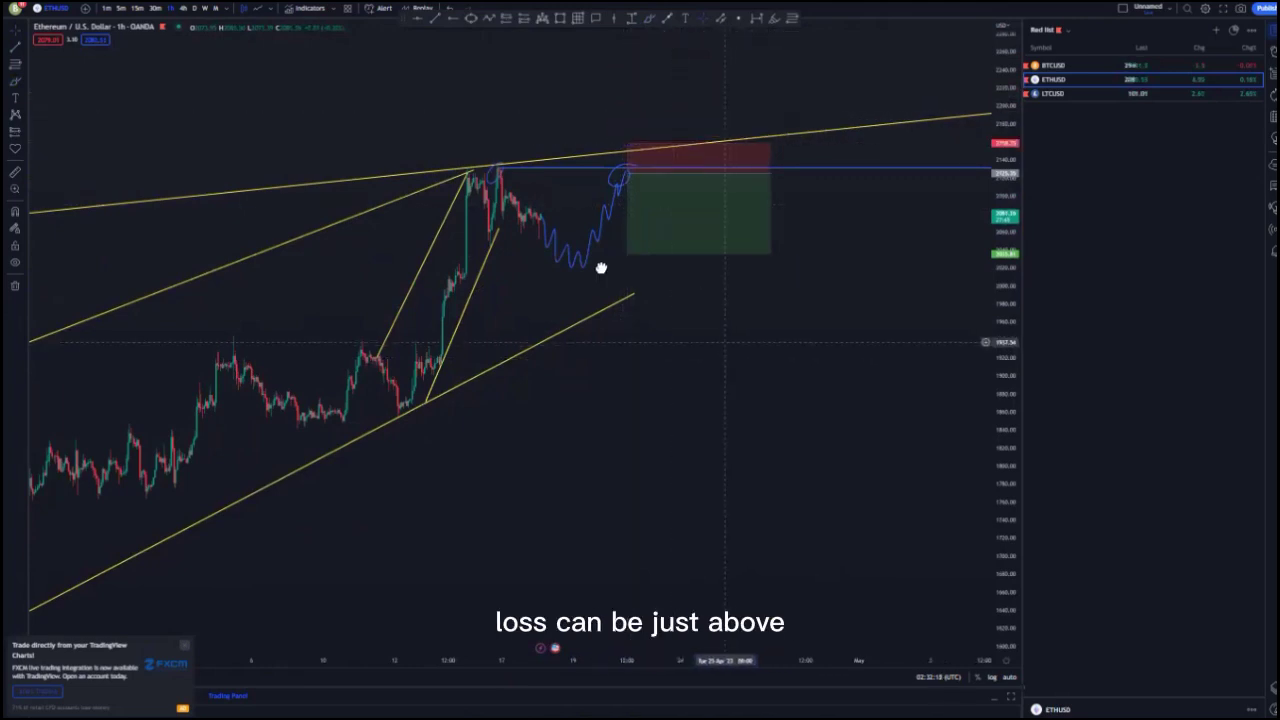
{"action": "scroll", "coordinate": [663, 297], "scroll_direction": "down", "scroll_amount": 6}
{"action": "left_click_drag", "start_coordinate": [733, 176], "coordinate": [766, 185]}
{"action": "left_click", "coordinate": [769, 317]}
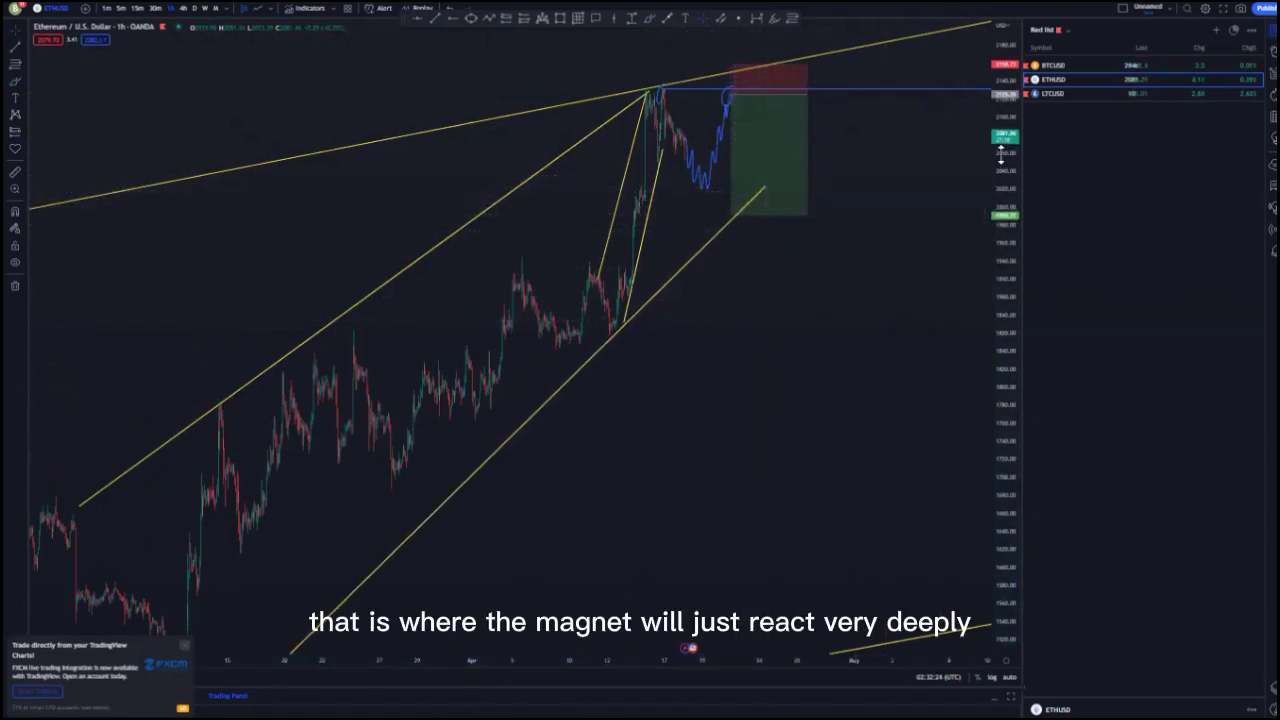
{"action": "left_click_drag", "start_coordinate": [1005, 155], "coordinate": [1005, 308]}
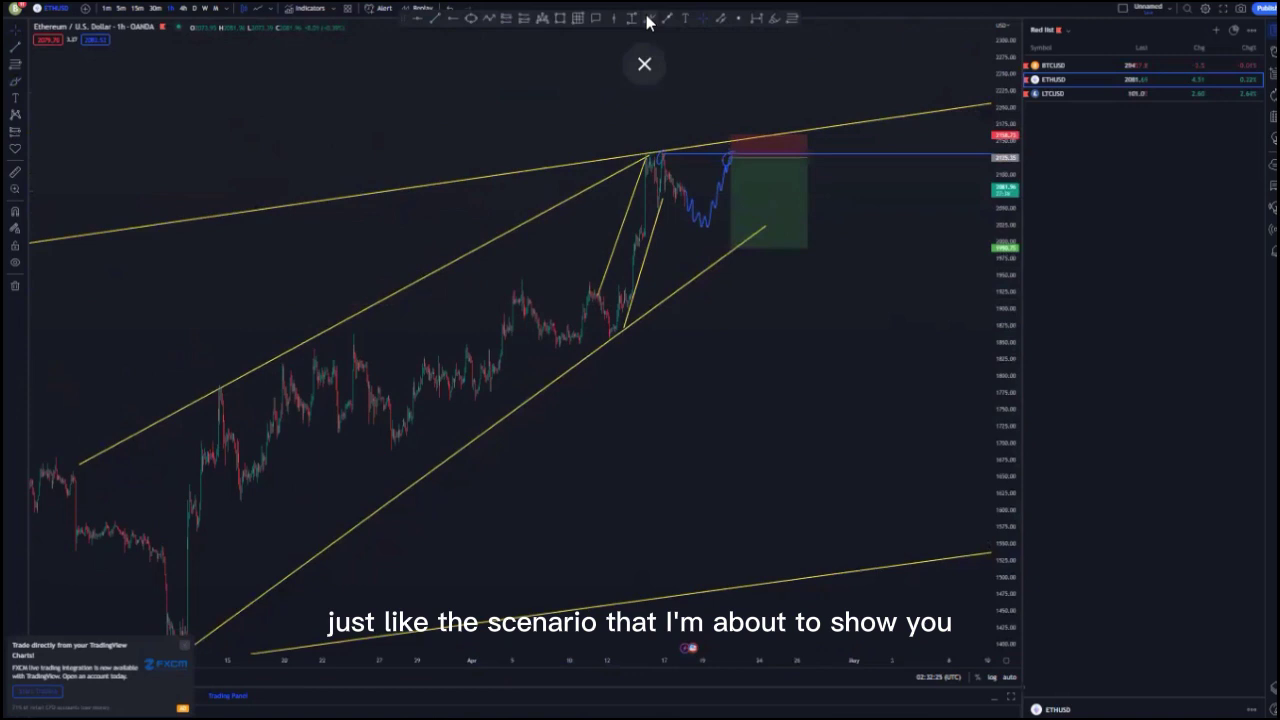
- Sketch with the Brush a drop into a larger flag and a deep fall toward the lower channel line, and undo the sketches
{"action": "mouse_move", "coordinate": [729, 157]}
{"action": "left_mouse_down"}
{"action": "mouse_move", "coordinate": [752, 217]}
{"action": "mouse_move", "coordinate": [783, 219]}
{"action": "left_mouse_up"}
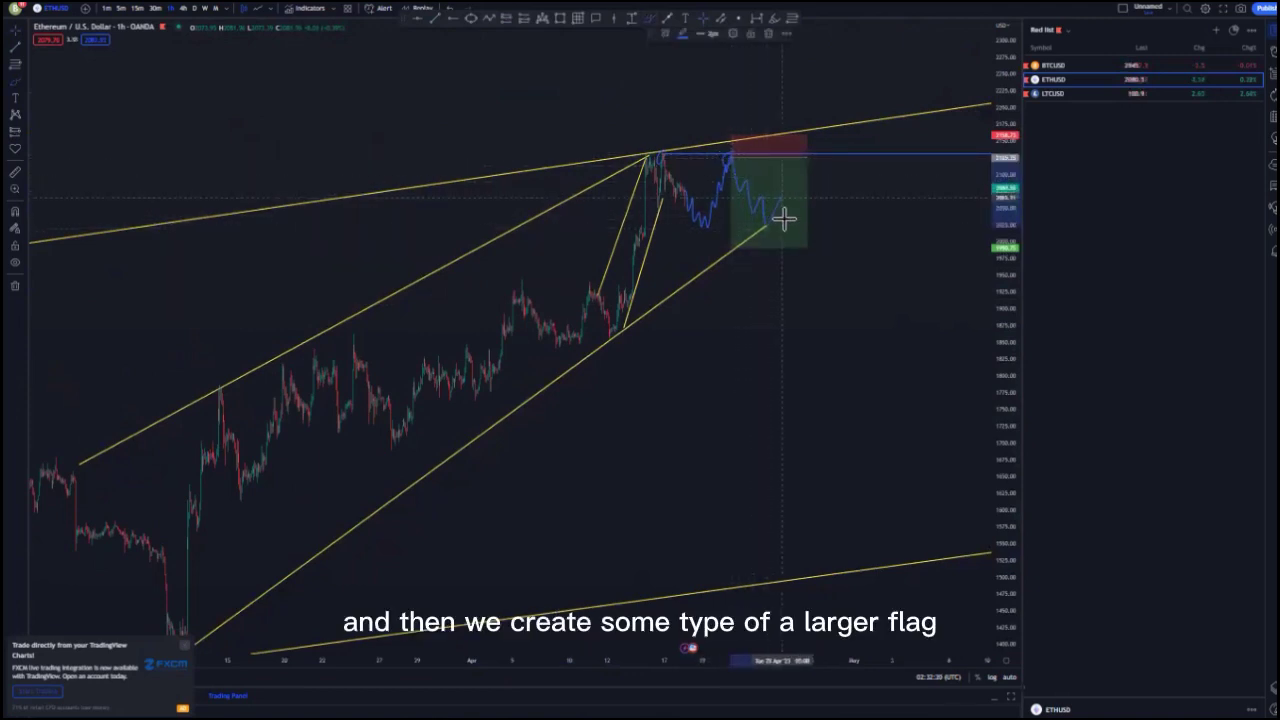
{"action": "left_click_drag", "start_coordinate": [840, 186], "coordinate": [897, 527]}
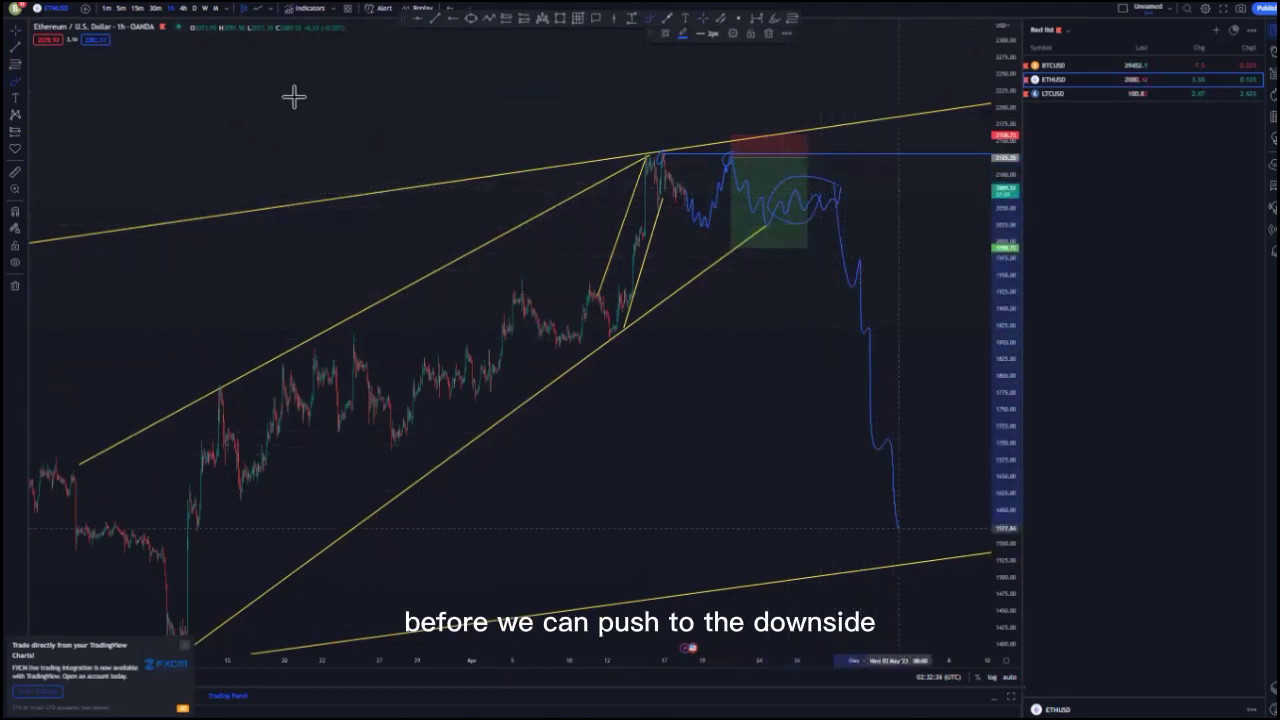
{"action": "left_click", "coordinate": [447, 9]}
{"action": "left_click", "coordinate": [447, 9]}
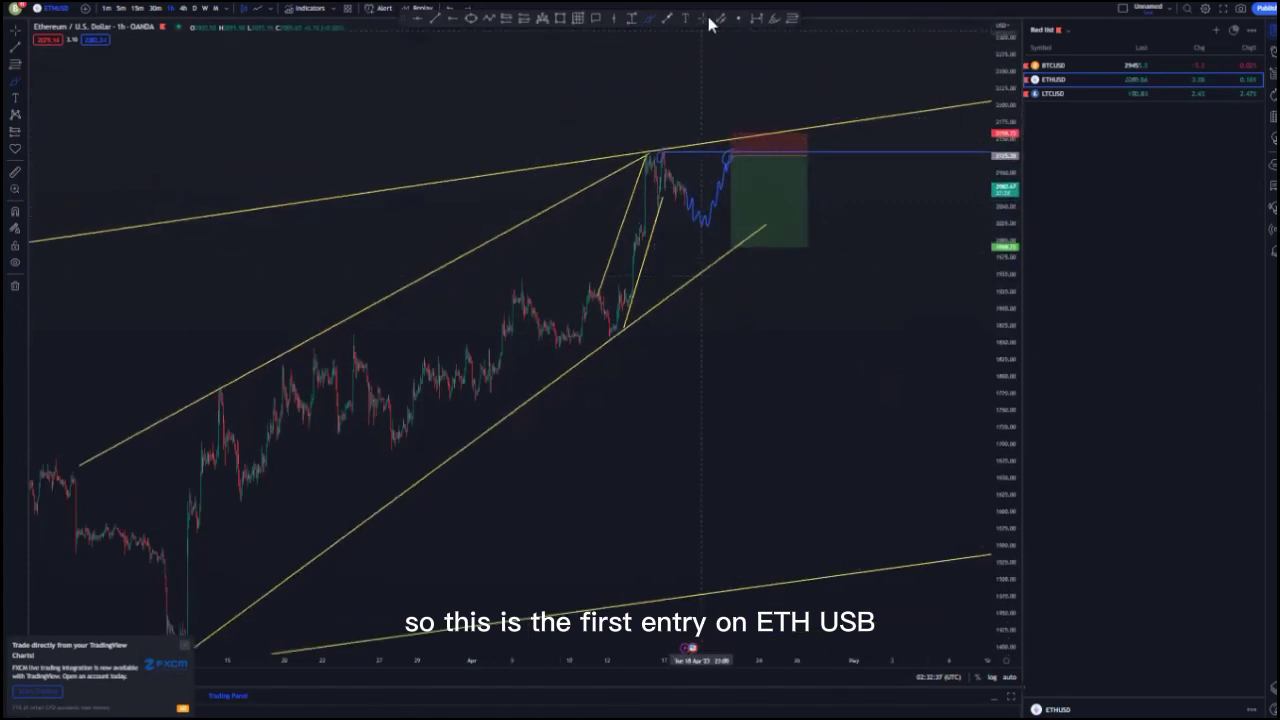
- Sketch with the Brush a drop from the second touch into a small flag, and enclose the flag with two short trend lines
{"action": "left_click_drag", "start_coordinate": [826, 326], "coordinate": [729, 317]}
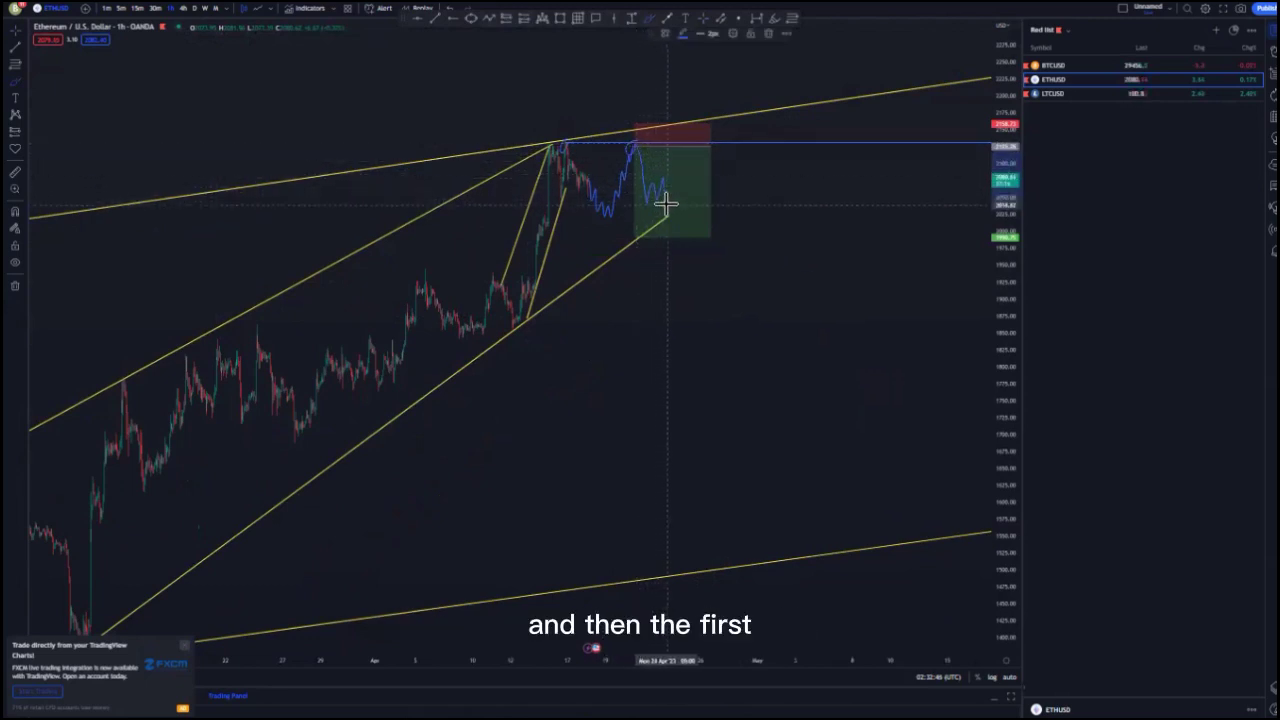
{"action": "left_click", "coordinate": [439, 19]}
{"action": "left_click", "coordinate": [647, 203]}
{"action": "left_click", "coordinate": [678, 200]}
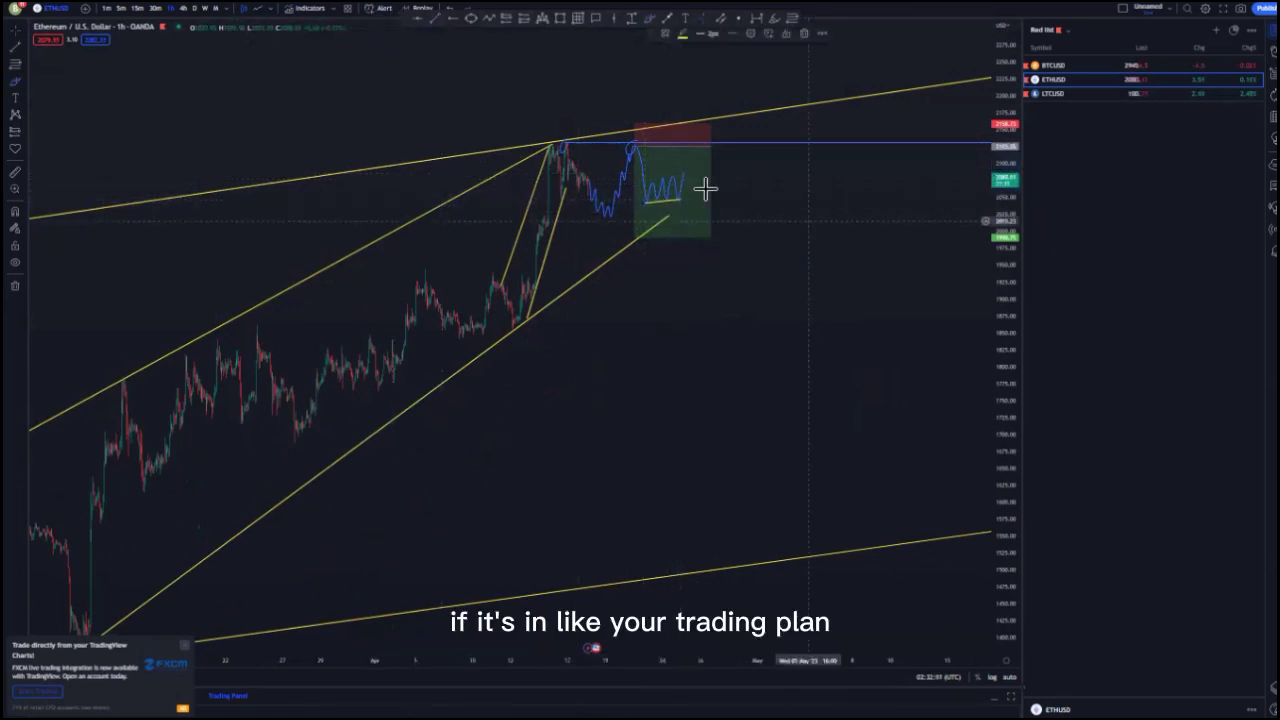
{"action": "left_click", "coordinate": [645, 180]}
{"action": "left_click", "coordinate": [681, 175]}
{"action": "left_click", "coordinate": [820, 281]}
- Move the short position beside the small flag, widen it, and set its stop above the flag and its target at the lower channel line
{"action": "scroll", "coordinate": [820, 281], "scroll_direction": "down", "scroll_amount": 5}
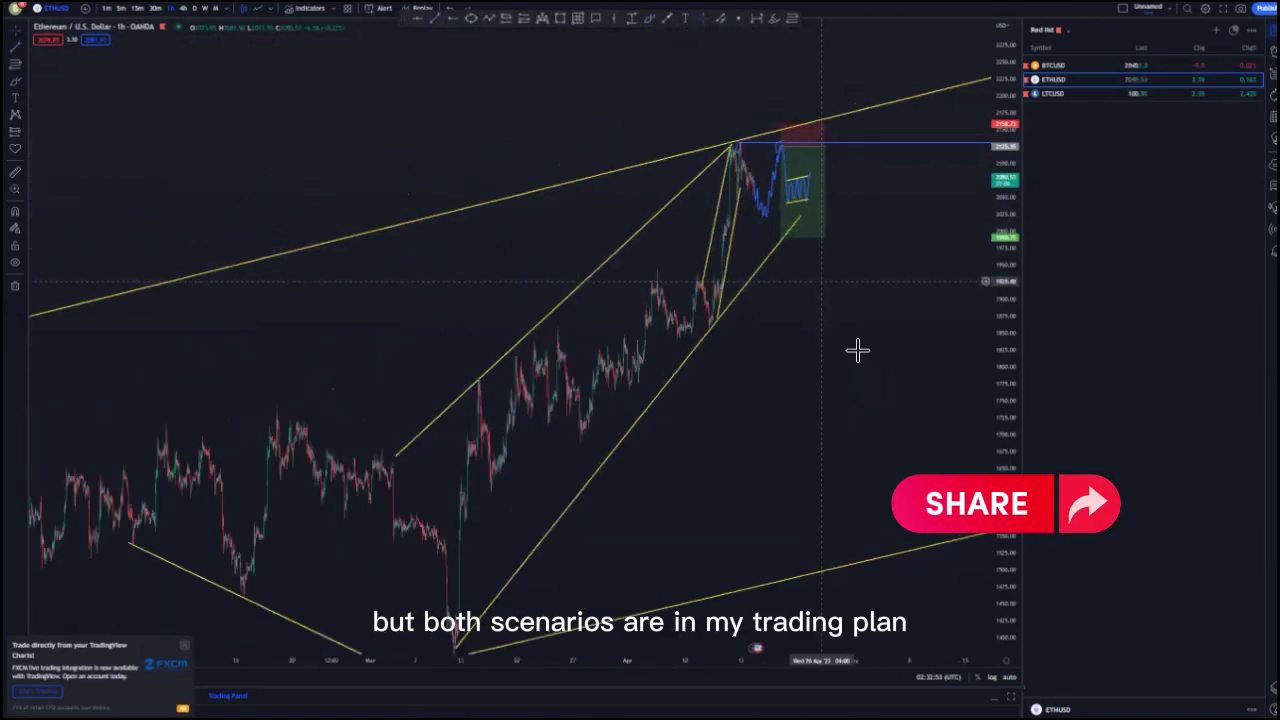
{"action": "left_click_drag", "start_coordinate": [1004, 121], "coordinate": [1004, 365]}
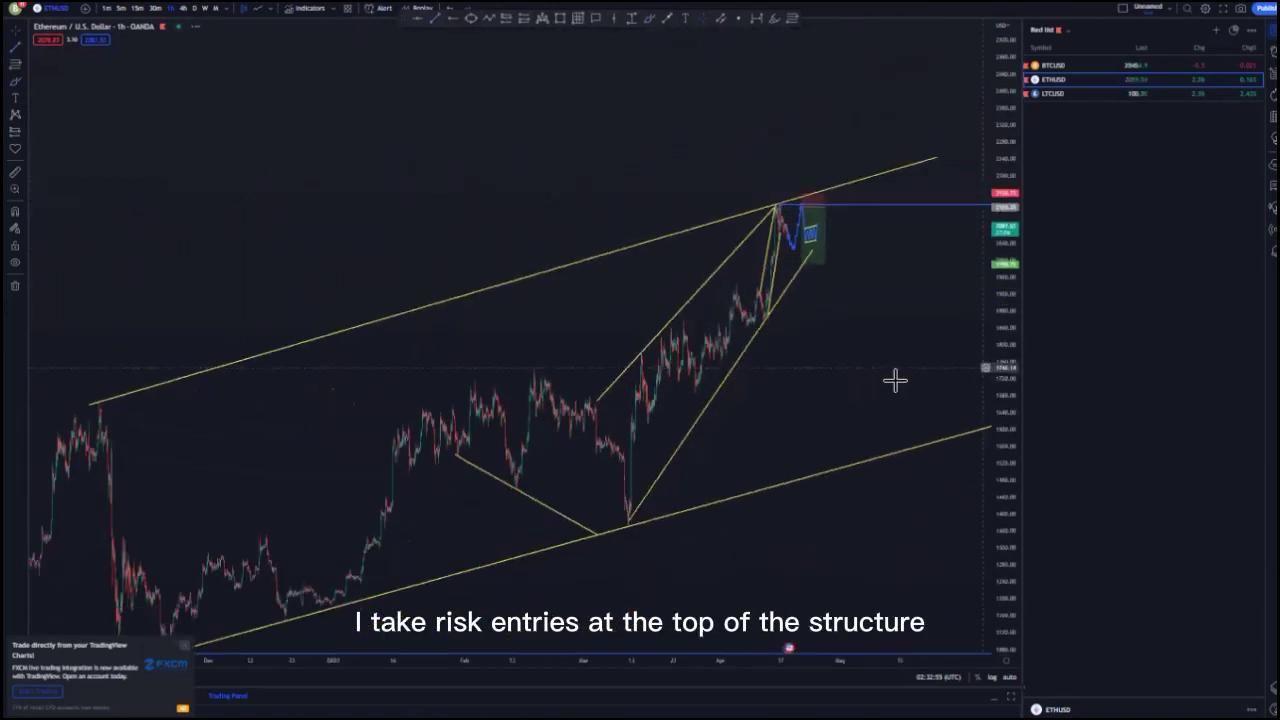
{"action": "left_click_drag", "start_coordinate": [870, 372], "coordinate": [762, 355]}
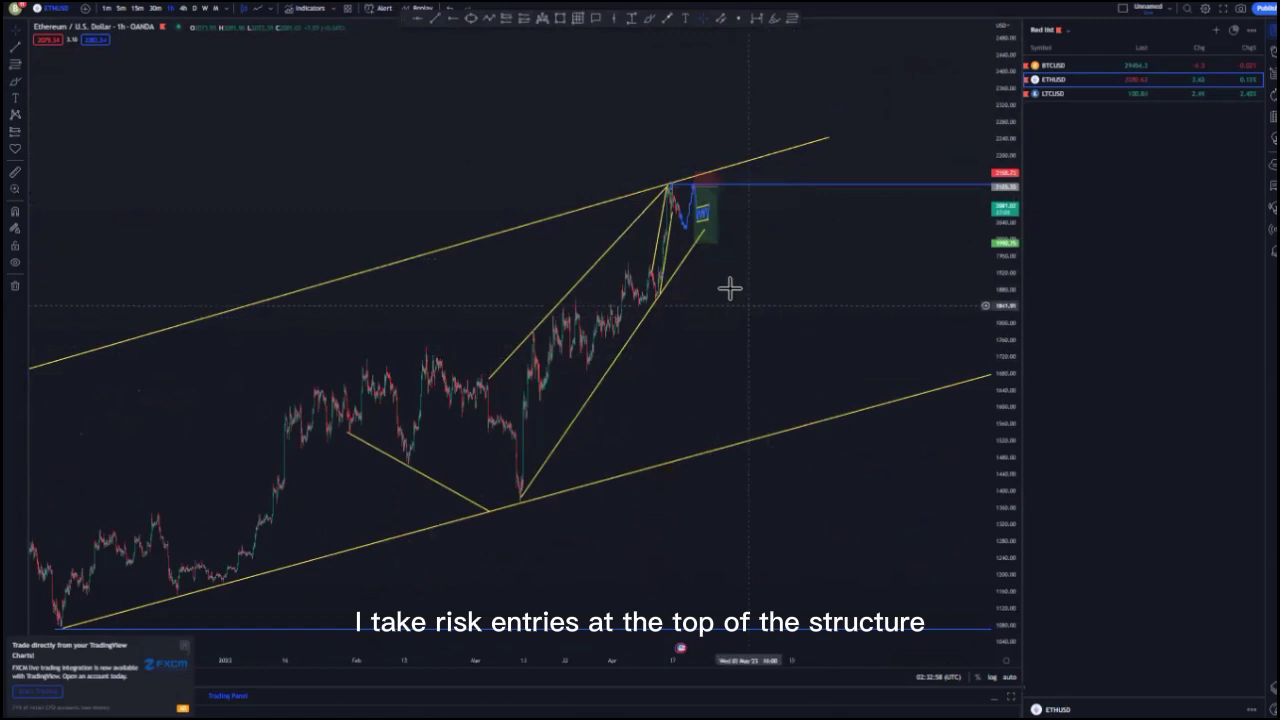
{"action": "scroll", "coordinate": [715, 262], "scroll_direction": "down", "scroll_amount": 2}
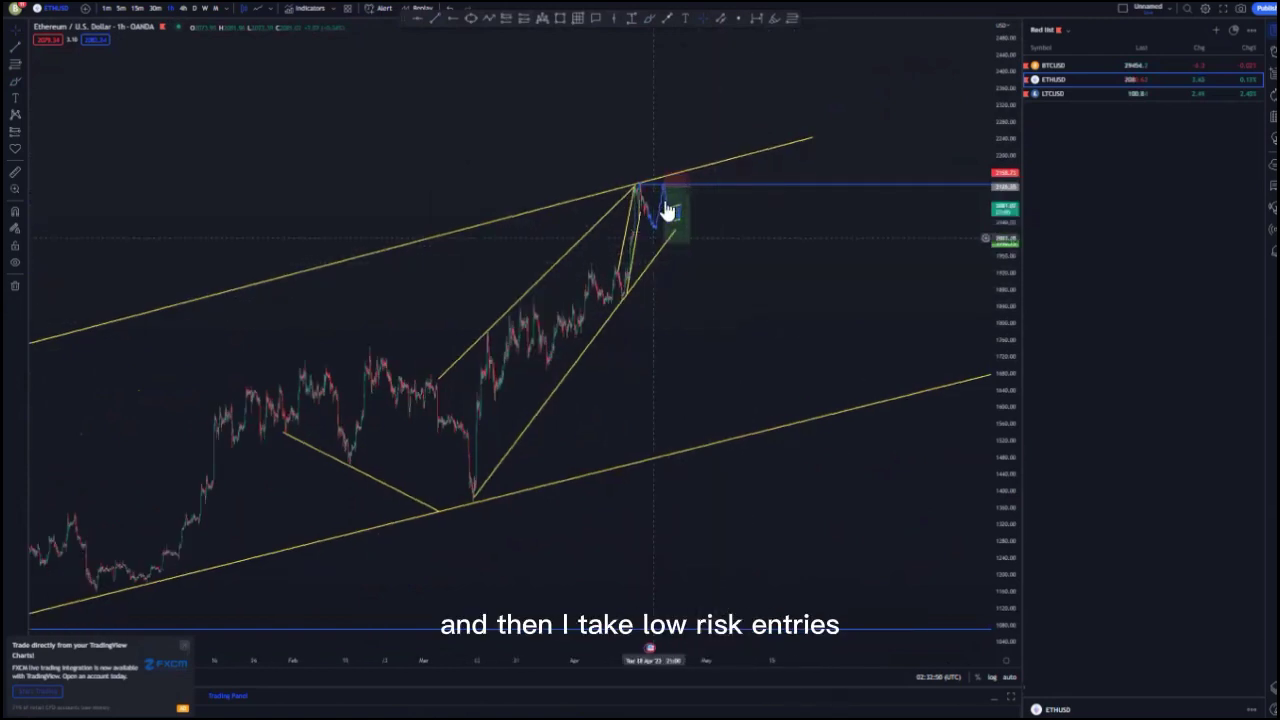
{"action": "left_click_drag", "start_coordinate": [693, 247], "coordinate": [695, 270]}
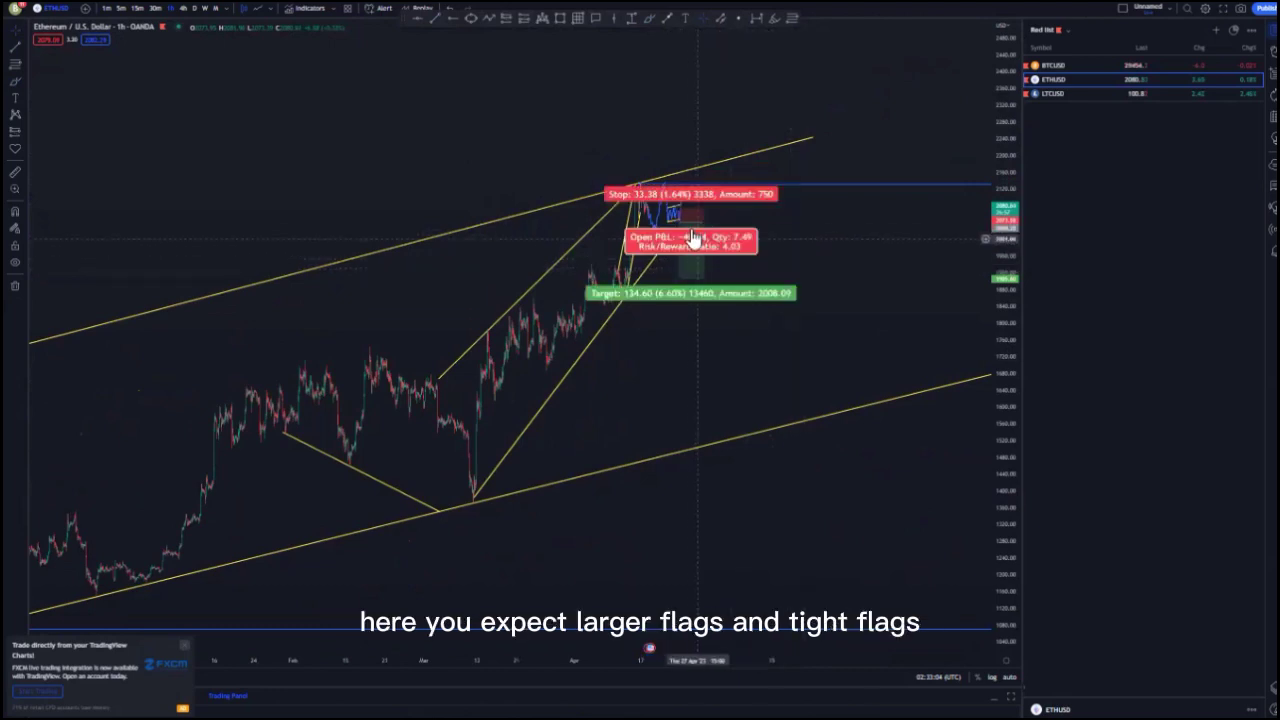
{"action": "left_click_drag", "start_coordinate": [679, 208], "coordinate": [726, 222]}
{"action": "left_click", "coordinate": [791, 240]}
{"action": "left_click_drag", "start_coordinate": [686, 278], "coordinate": [654, 444]}
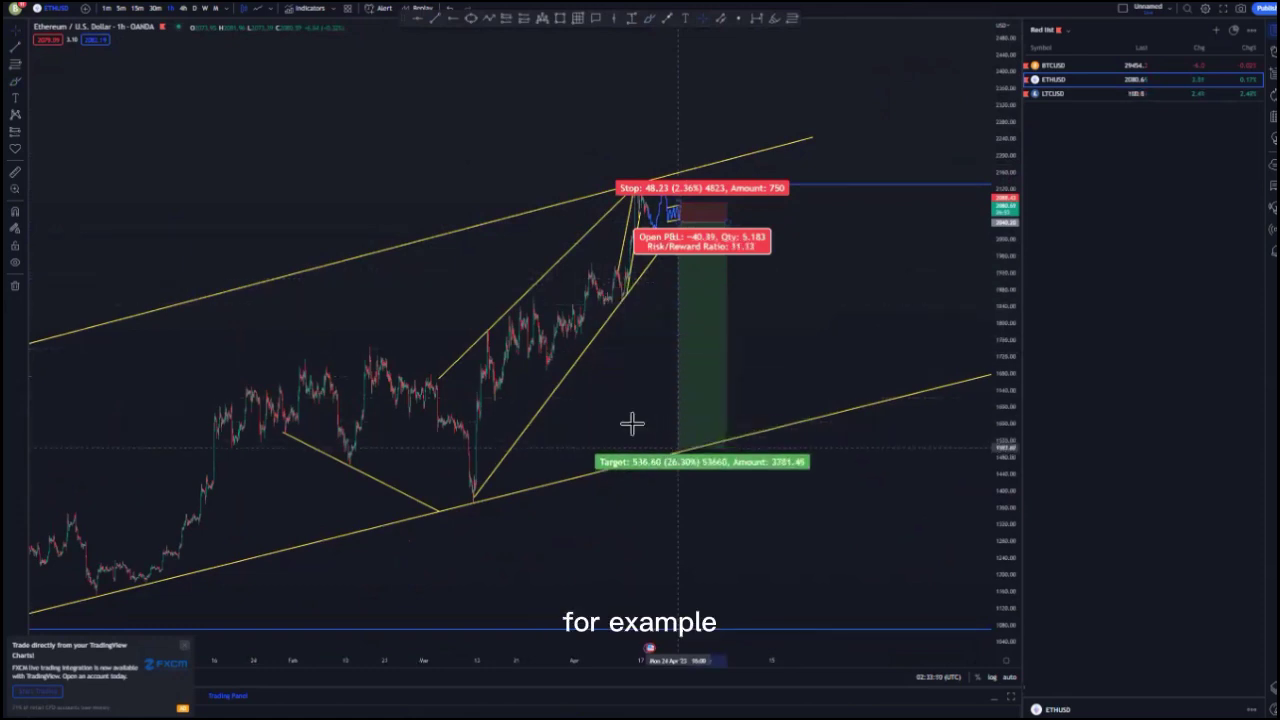
- Extend the short position's target down to the lower blue ray at the channel's starting low
{"action": "left_click_drag", "start_coordinate": [626, 403], "coordinate": [589, 360]}
{"action": "scroll", "coordinate": [698, 389], "scroll_direction": "down", "scroll_amount": 2}
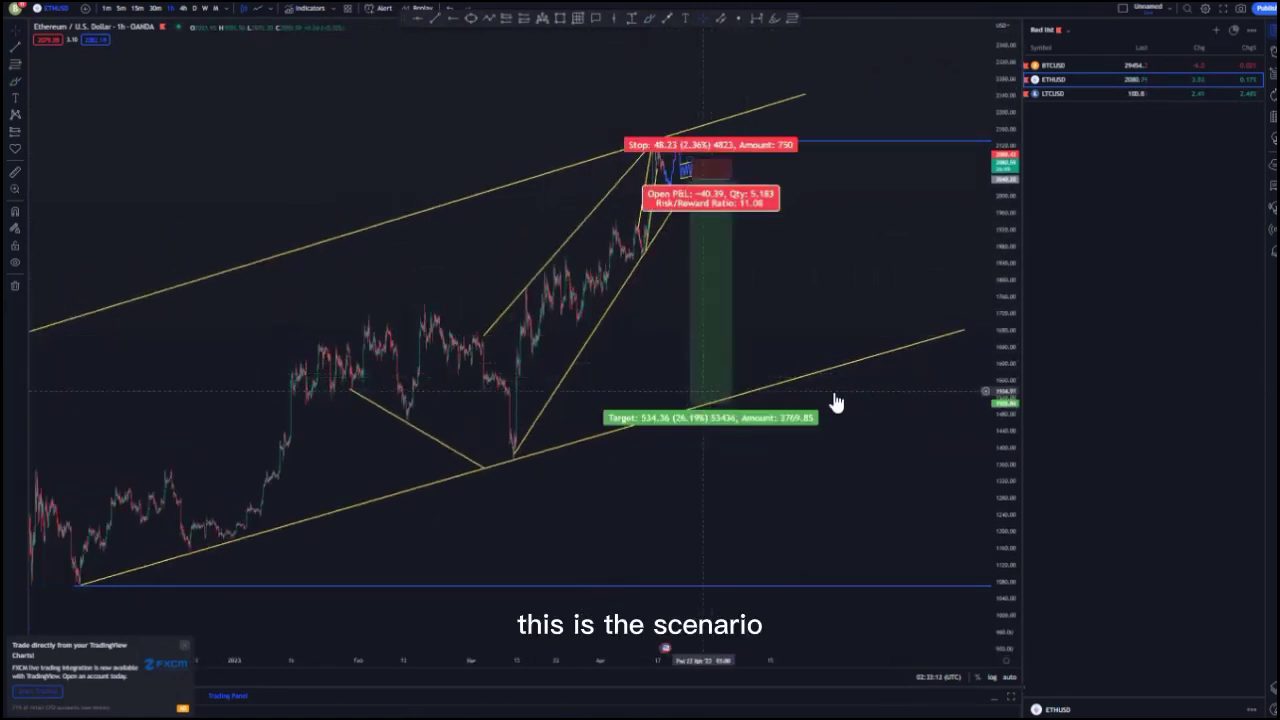
{"action": "left_click_drag", "start_coordinate": [998, 210], "coordinate": [992, 290]}
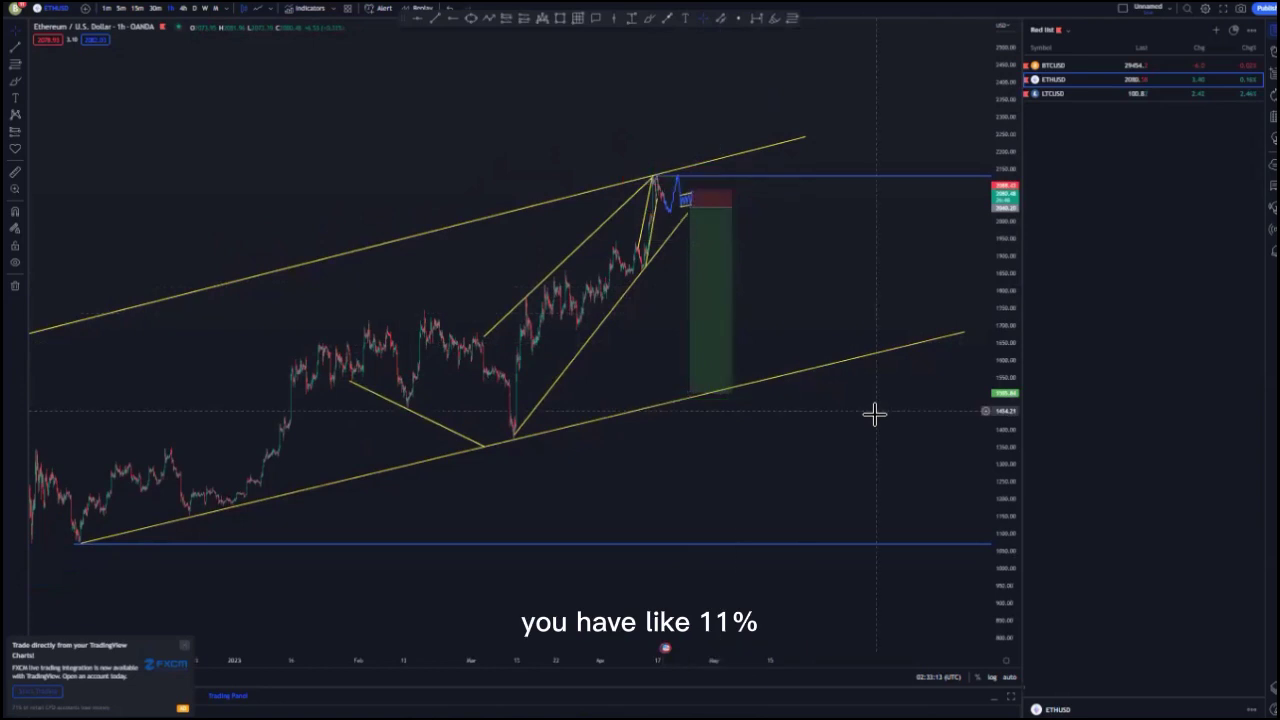
{"action": "left_click_drag", "start_coordinate": [688, 389], "coordinate": [687, 544]}
{"action": "left_click", "coordinate": [672, 477]}
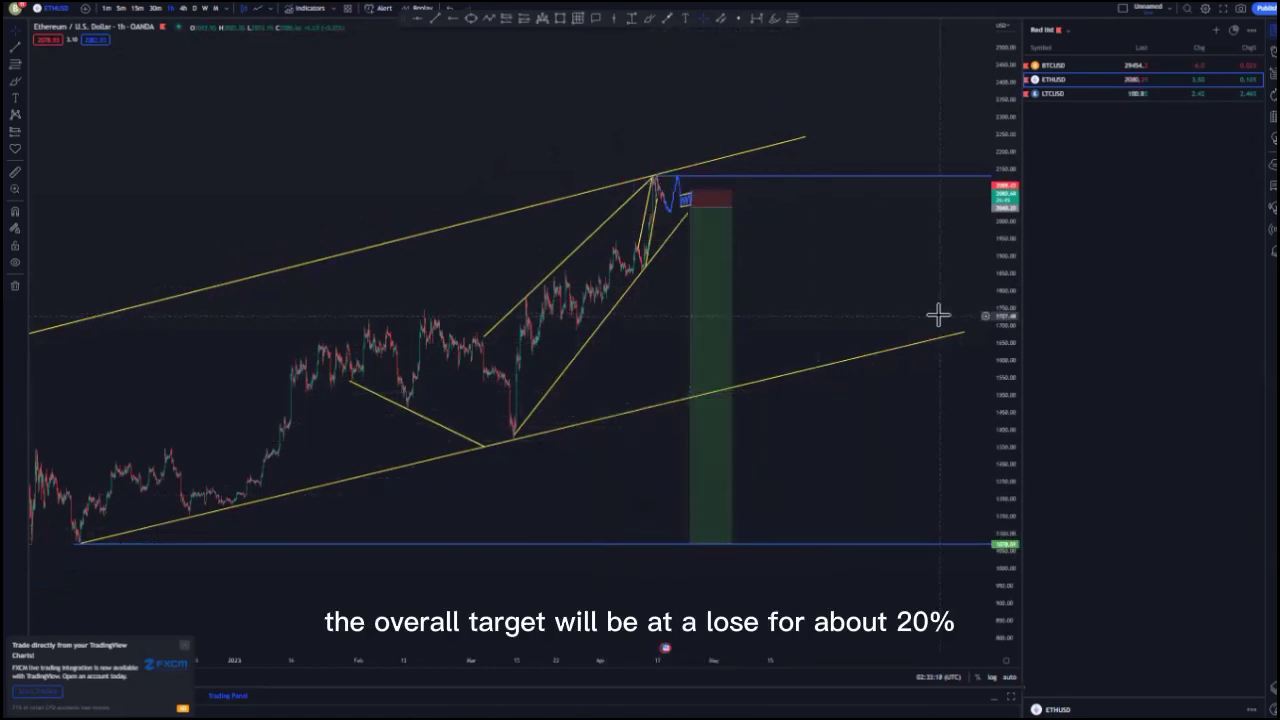
{"action": "left_click_drag", "start_coordinate": [814, 271], "coordinate": [736, 250]}
- Open LTCUSD on the weekly timeframe and reset the chart view
{"action": "key", "text": "Down"}
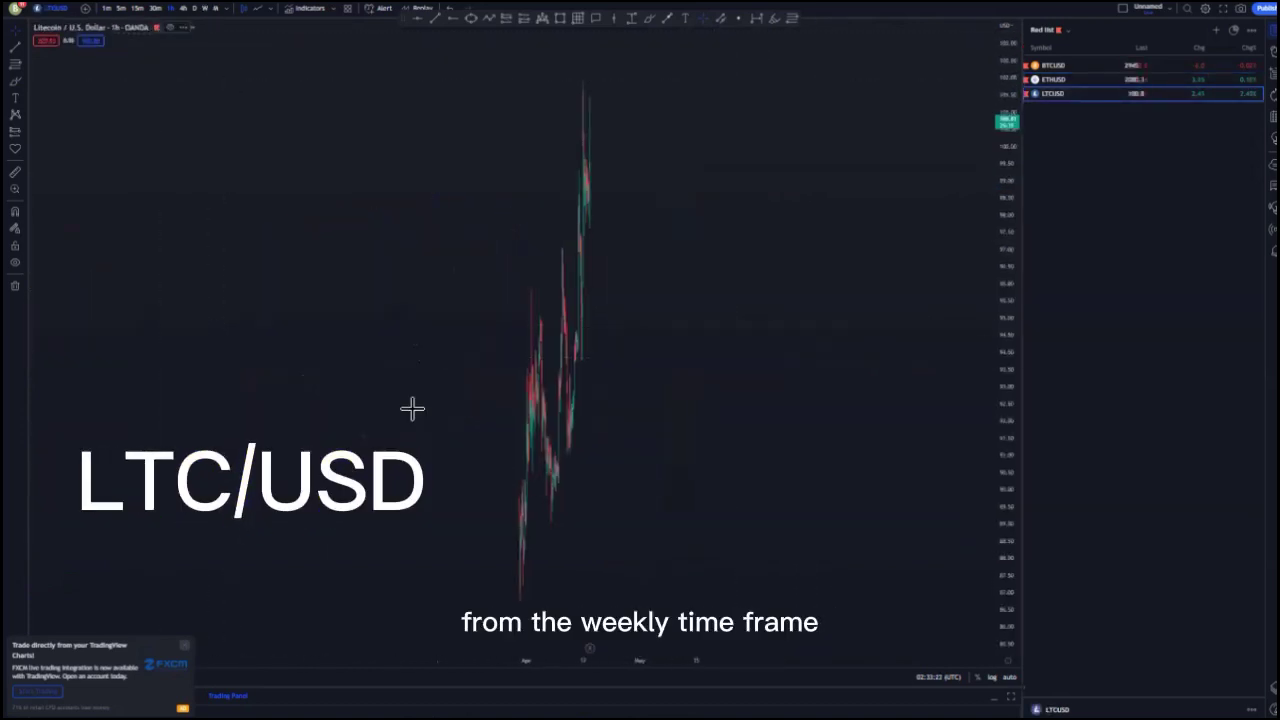
{"action": "right_click", "coordinate": [334, 235]}
{"action": "left_click", "coordinate": [375, 243]}
{"action": "scroll", "coordinate": [626, 503], "scroll_direction": "up", "scroll_amount": 2}
{"action": "left_click_drag", "start_coordinate": [791, 409], "coordinate": [477, 328]}
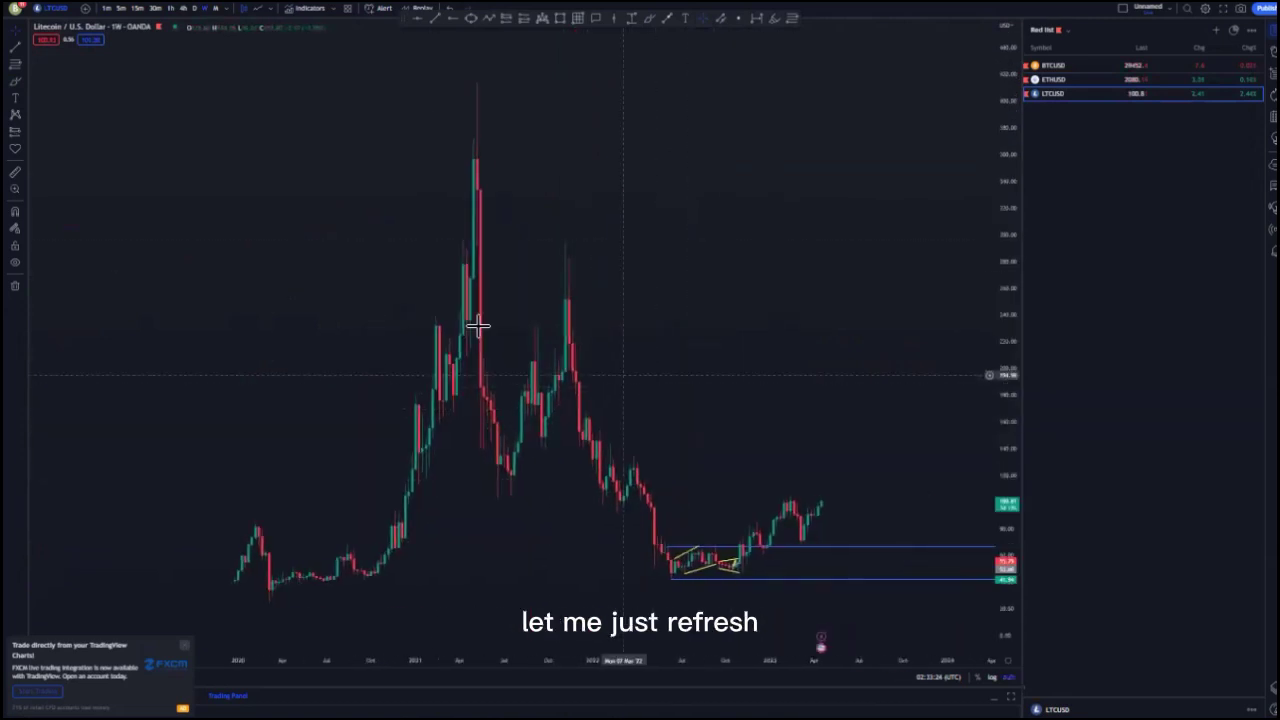
{"action": "left_click_drag", "start_coordinate": [1005, 560], "coordinate": [1000, 472]}
{"action": "left_click_drag", "start_coordinate": [886, 471], "coordinate": [743, 214]}
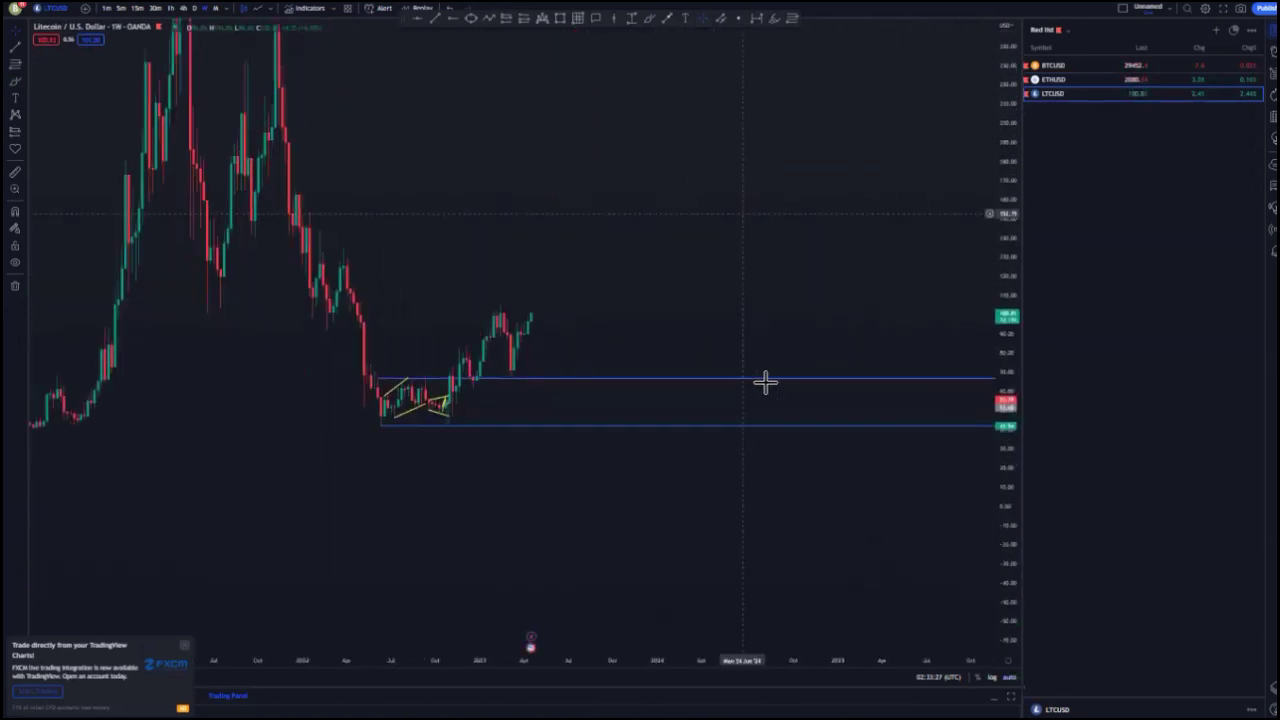
- Remove all previous drawings from the weekly LTCUSD chart
{"action": "scroll", "coordinate": [755, 363], "scroll_direction": "down", "scroll_amount": 2}
{"action": "left_click", "coordinate": [15, 285]}
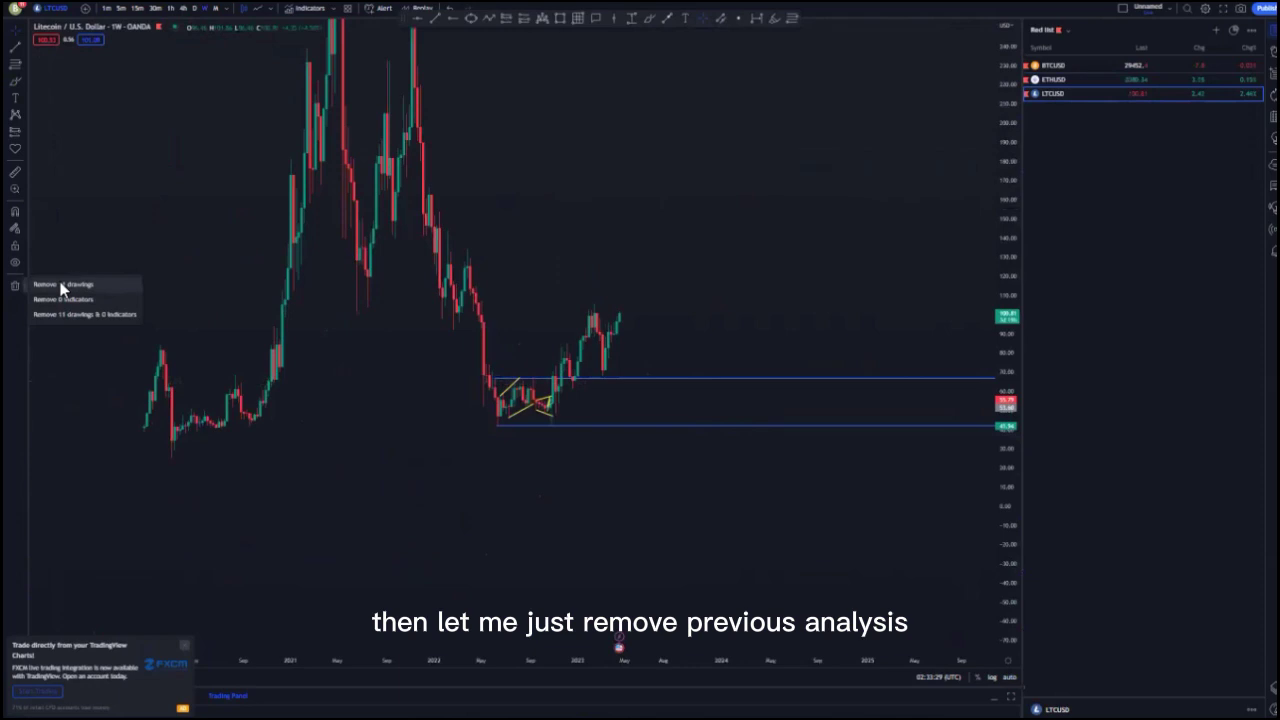
{"action": "left_click", "coordinate": [62, 286]}
{"action": "scroll", "coordinate": [620, 451], "scroll_direction": "down", "scroll_amount": 3}
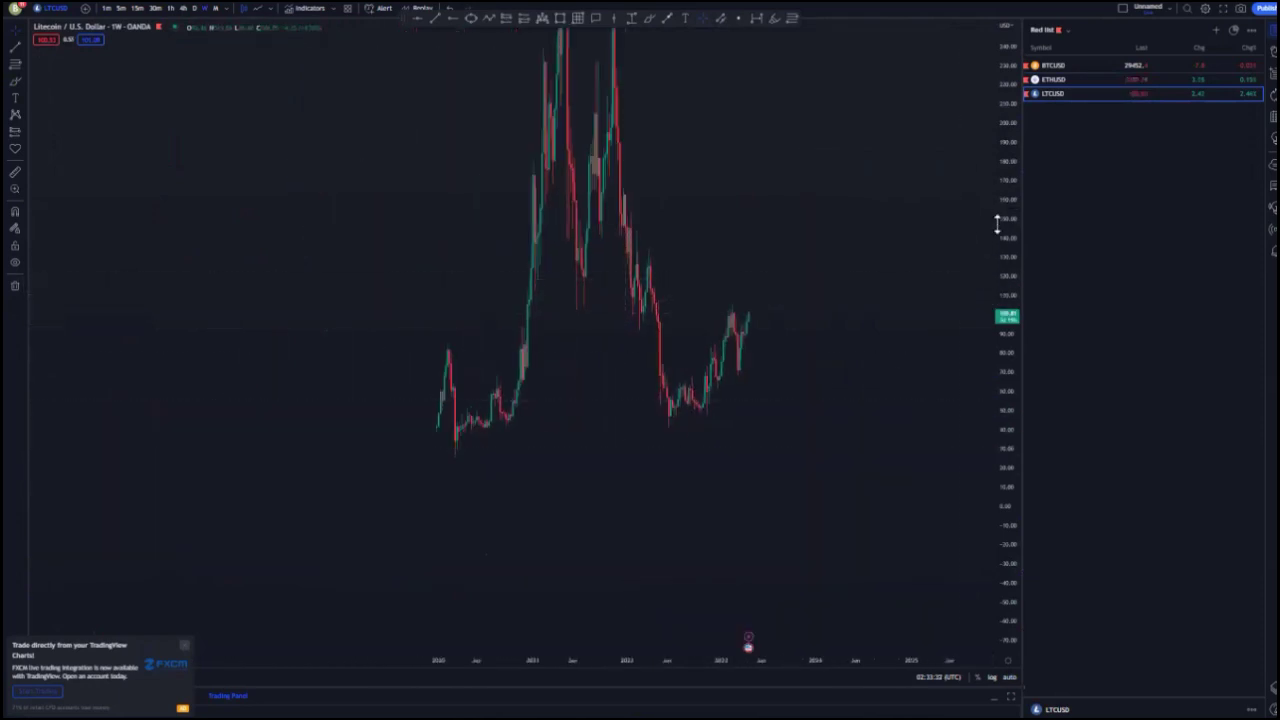
- Trace the 2021 to 2022 pushes down with the Brush, circle the consolidation between them, and undo these strokes
{"action": "left_click_drag", "start_coordinate": [1011, 138], "coordinate": [998, 277]}
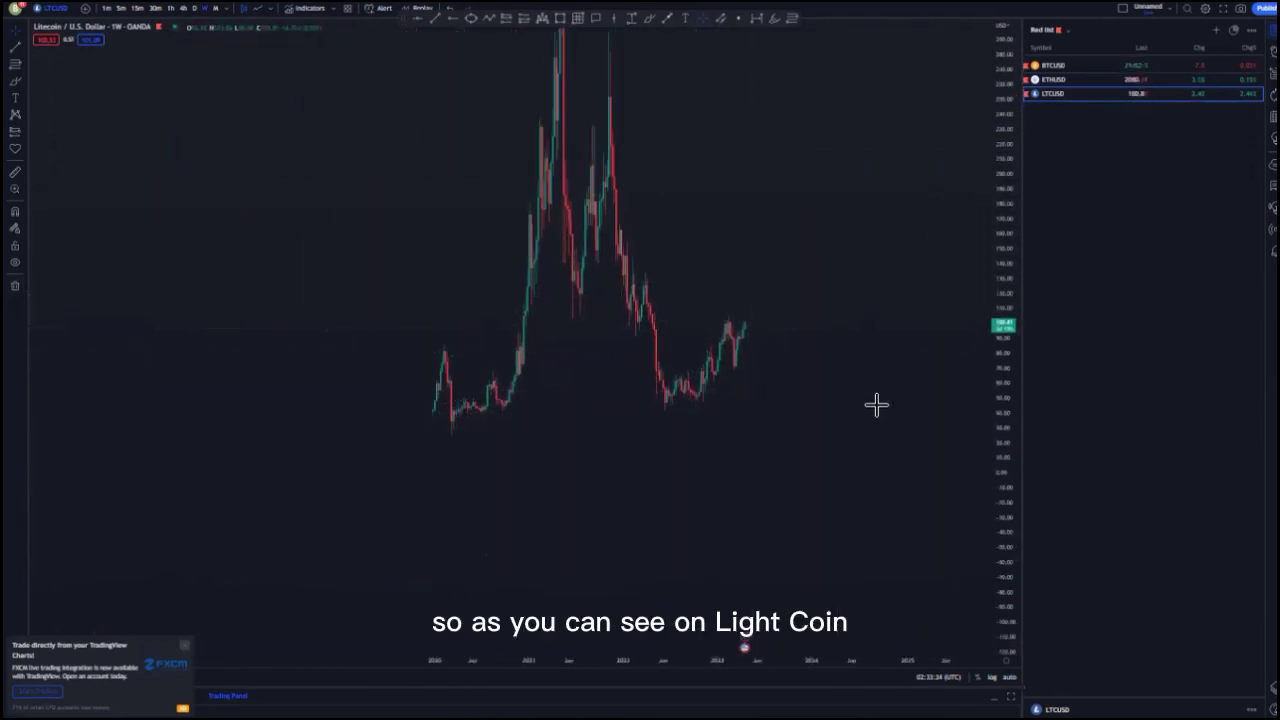
{"action": "left_click_drag", "start_coordinate": [889, 384], "coordinate": [842, 423]}
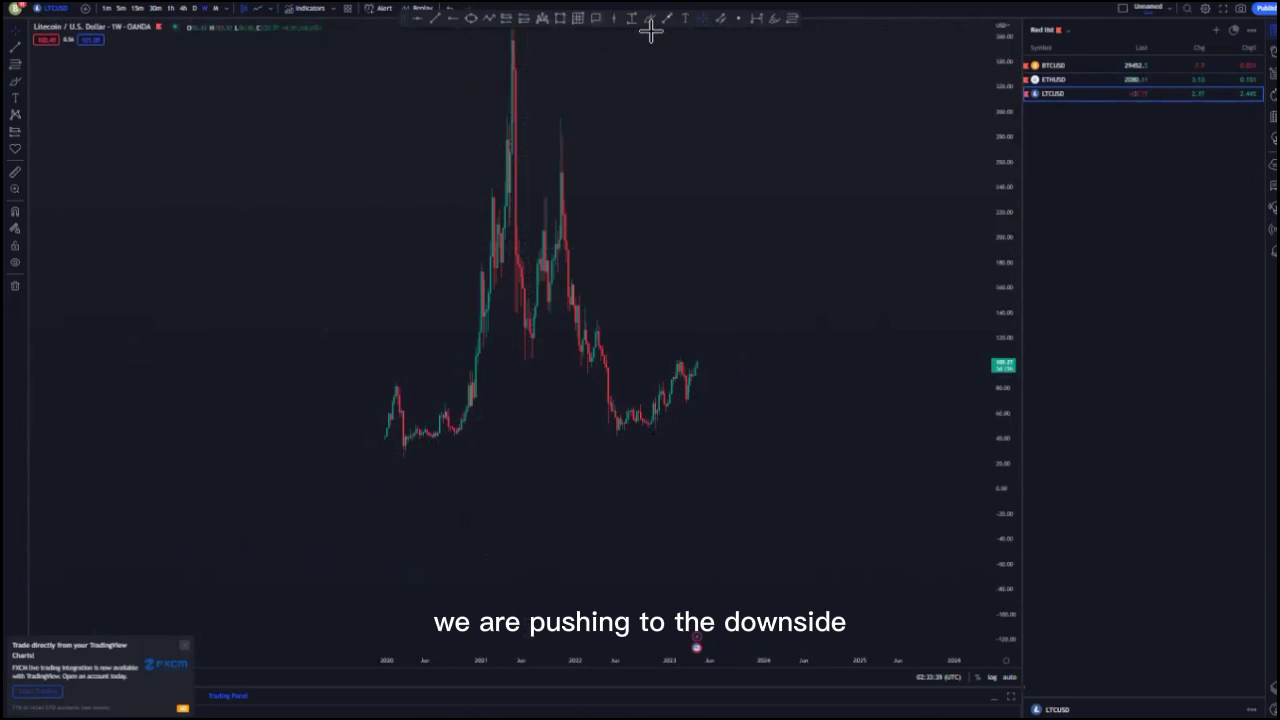
{"action": "mouse_move", "coordinate": [517, 49]}
{"action": "left_mouse_down"}
{"action": "mouse_move", "coordinate": [517, 323]}
{"action": "mouse_move", "coordinate": [536, 275]}
{"action": "left_mouse_up"}
{"action": "mouse_move", "coordinate": [559, 204]}
{"action": "left_mouse_down"}
{"action": "mouse_move", "coordinate": [565, 141]}
{"action": "mouse_move", "coordinate": [582, 266]}
{"action": "left_mouse_up"}
{"action": "left_click_drag", "start_coordinate": [564, 160], "coordinate": [604, 388]}
{"action": "mouse_move", "coordinate": [597, 322]}
{"action": "left_mouse_down"}
{"action": "mouse_move", "coordinate": [583, 369]}
{"action": "mouse_move", "coordinate": [602, 320]}
{"action": "mouse_move", "coordinate": [618, 435]}
{"action": "left_mouse_up"}
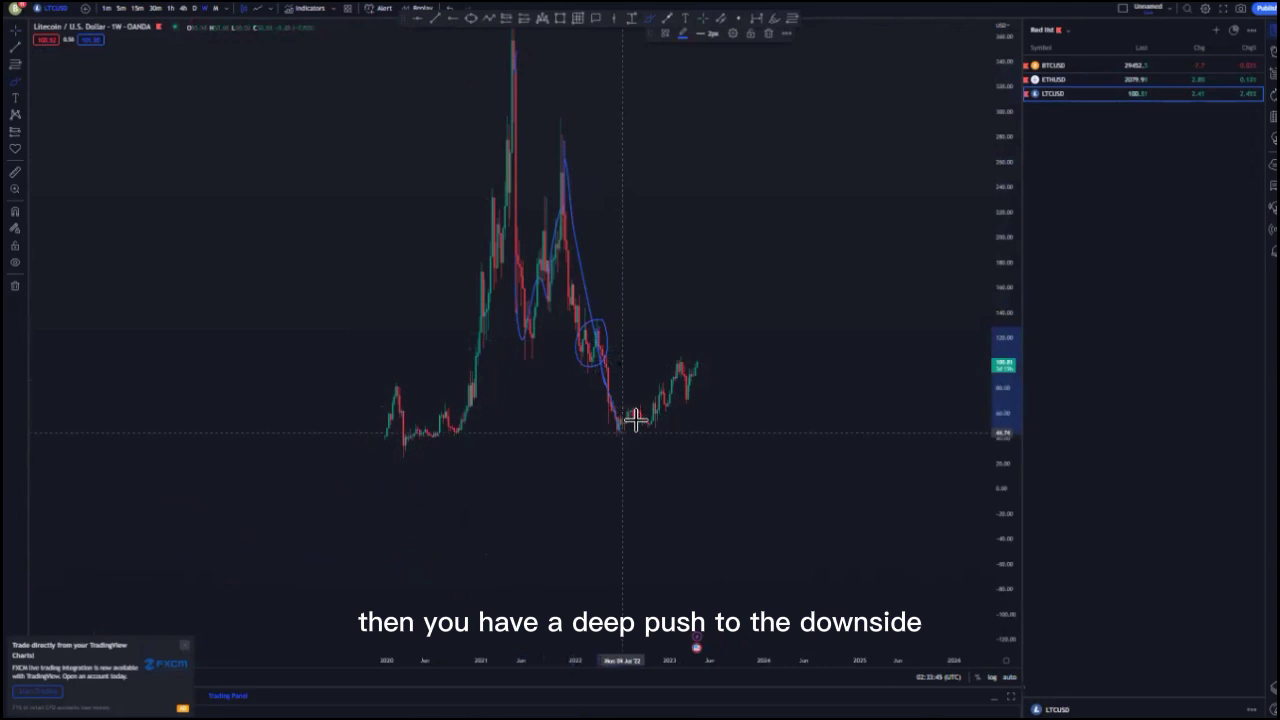
{"action": "left_click", "coordinate": [447, 8]}
{"action": "left_click", "coordinate": [447, 8]}
{"action": "left_click", "coordinate": [447, 8]}
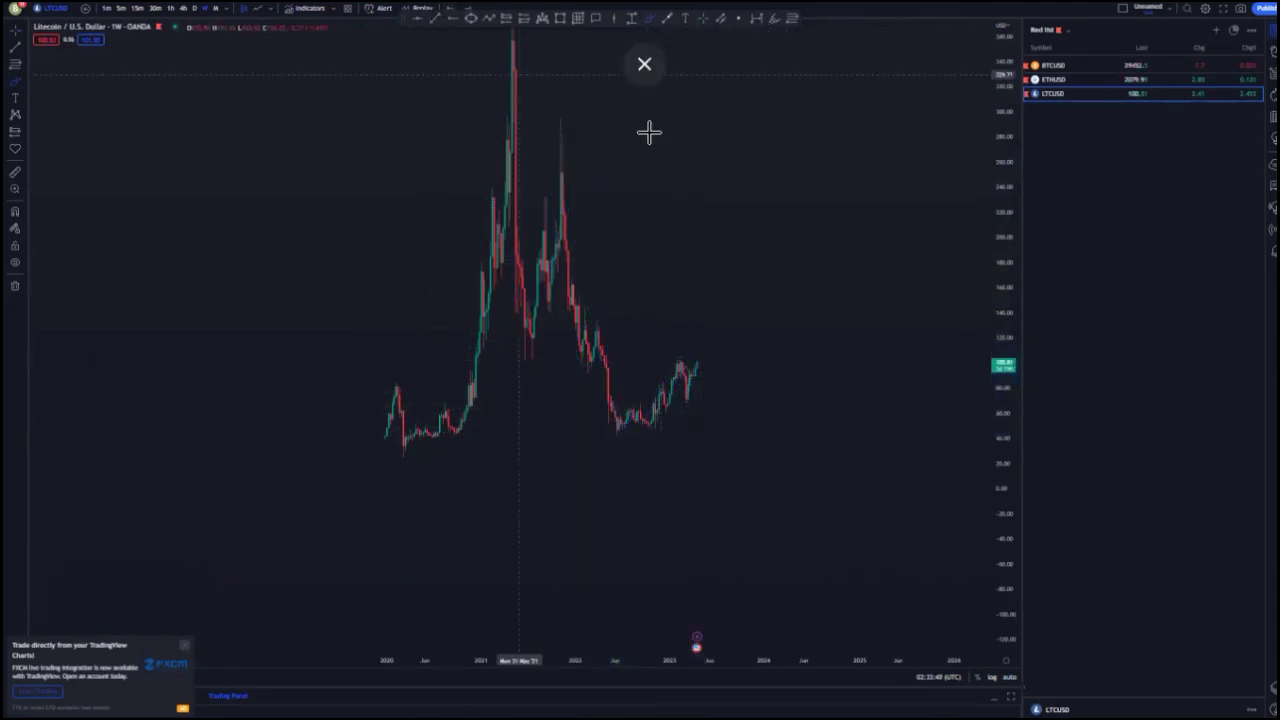
- Draw horizontal rays on the weekly chart from the 2020 low, the late 2021 high and the highest 2021 peak
{"action": "left_click", "coordinate": [403, 456]}
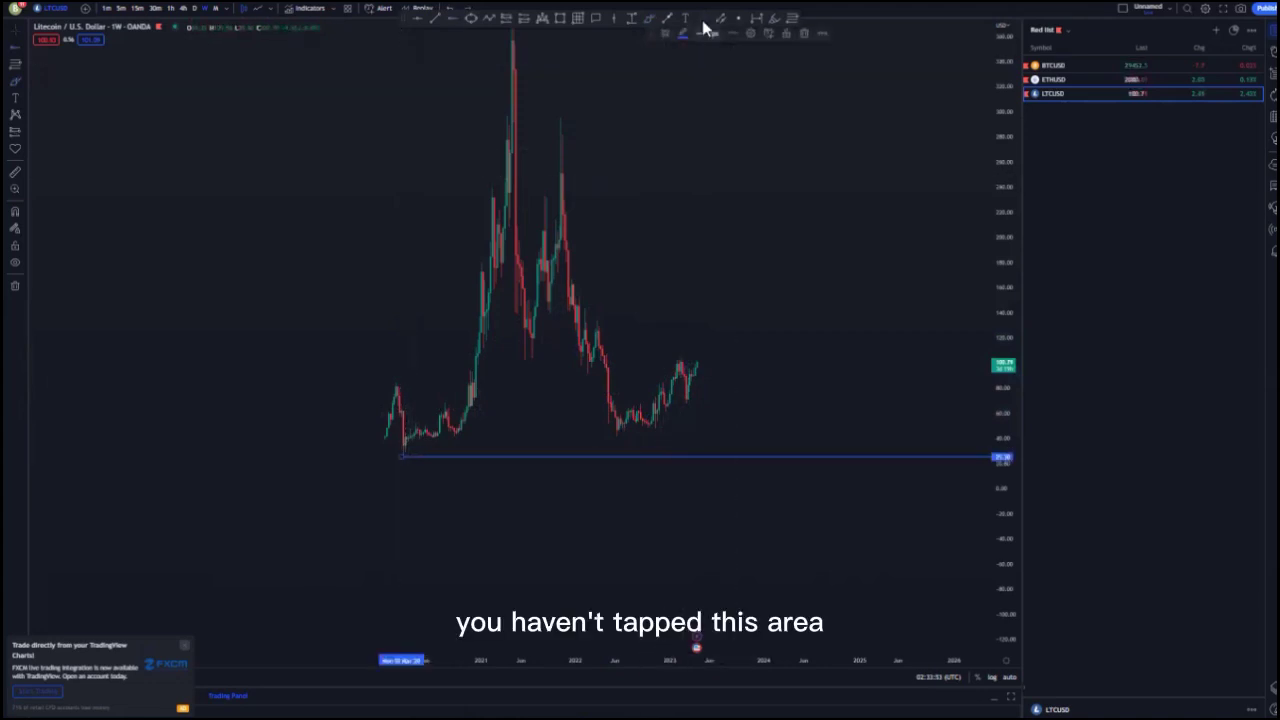
{"action": "left_click_drag", "start_coordinate": [734, 168], "coordinate": [678, 237]}
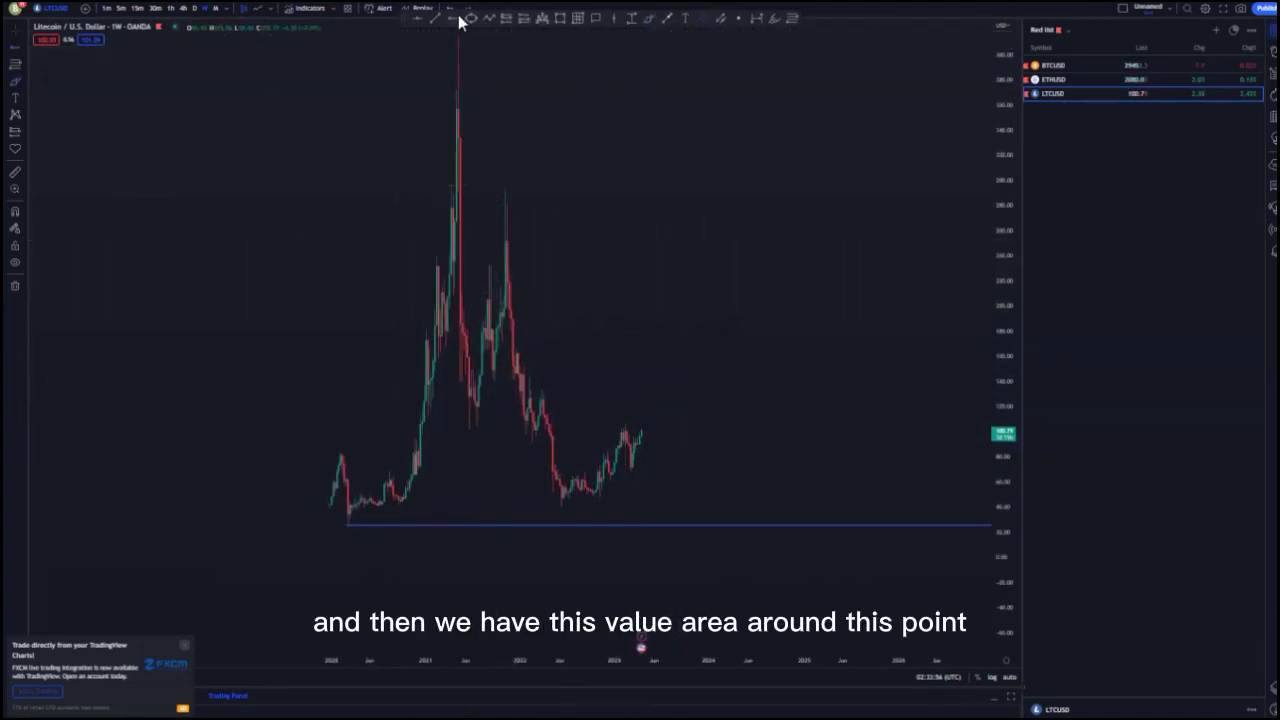
{"action": "left_click", "coordinate": [503, 185]}
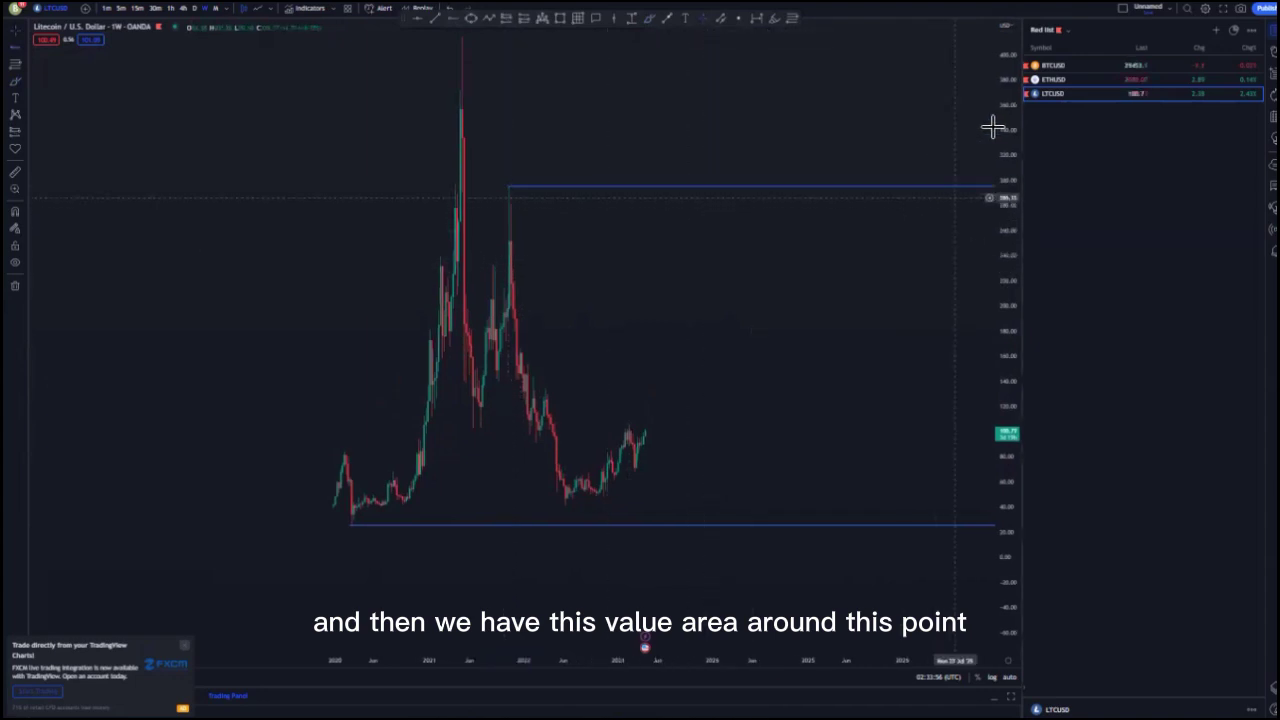
{"action": "left_click_drag", "start_coordinate": [999, 299], "coordinate": [999, 440]}
{"action": "left_click", "coordinate": [455, 130]}
{"action": "scroll", "coordinate": [649, 229], "scroll_direction": "up", "scroll_amount": 4}
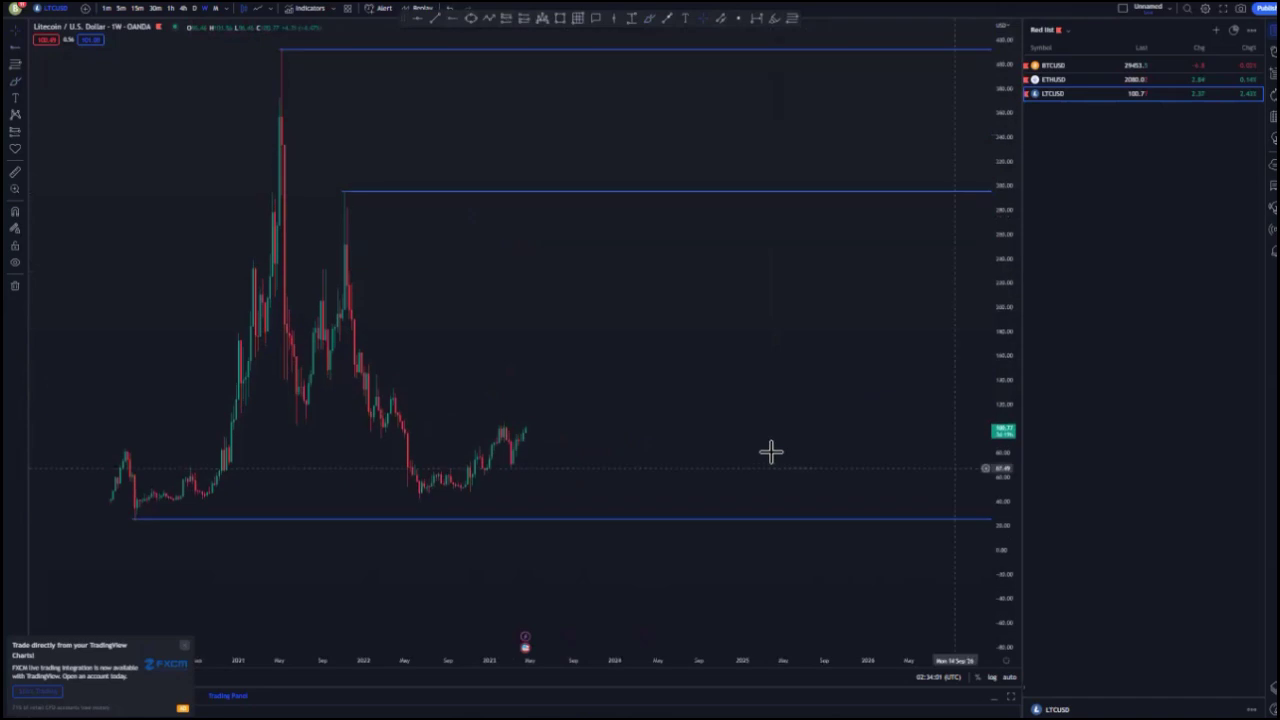
- Mark the inflection point with a horizontal ray from the last swing high before the 2022 drop
{"action": "left_click_drag", "start_coordinate": [771, 459], "coordinate": [795, 338]}
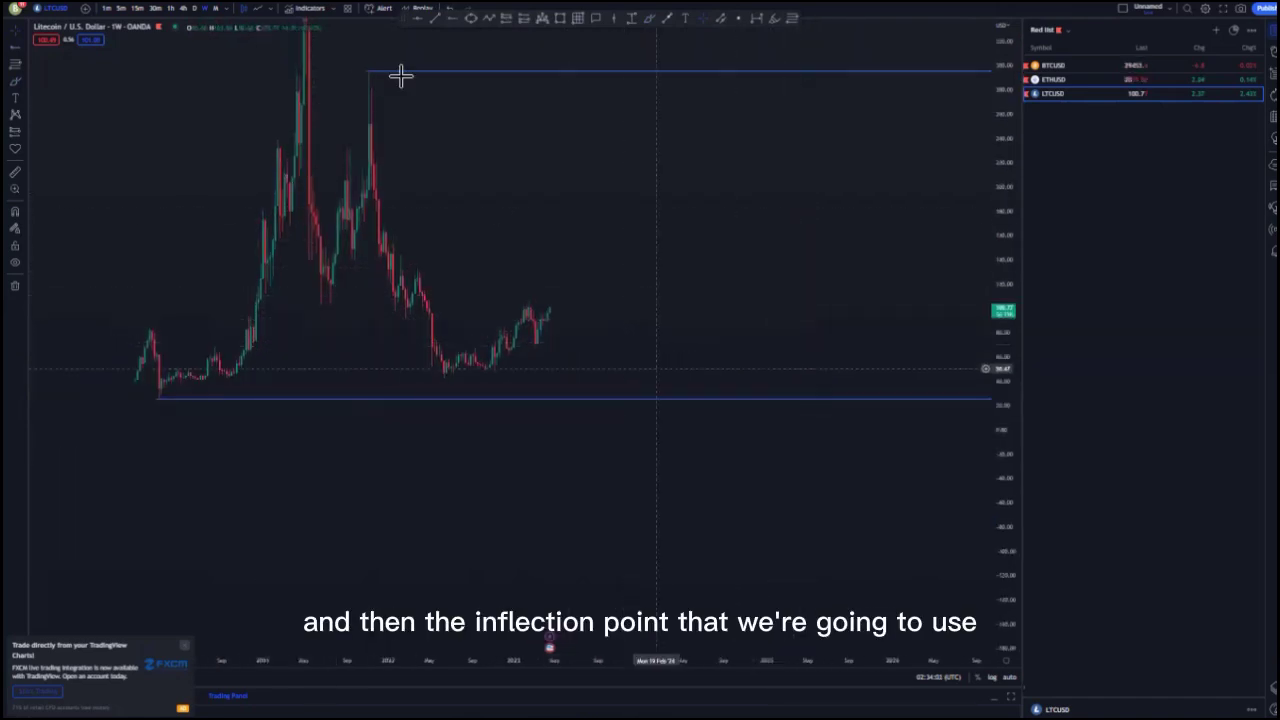
{"action": "left_click", "coordinate": [420, 268]}
{"action": "scroll", "coordinate": [600, 329], "scroll_direction": "down", "scroll_amount": 2}
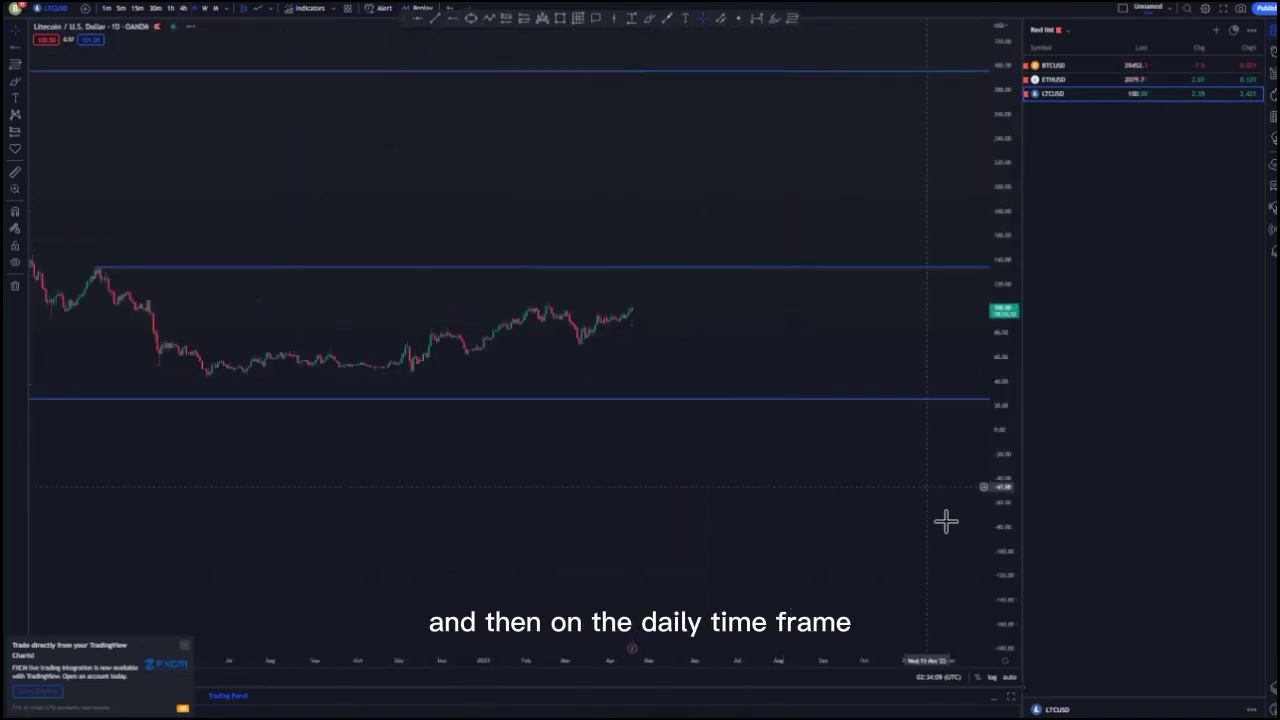
- On the daily timeframe, draw a horizontal ray from the small high just before the steep 2022 fall, below the inflection ray
{"action": "left_click_drag", "start_coordinate": [990, 543], "coordinate": [990, 525]}
{"action": "scroll", "coordinate": [895, 355], "scroll_direction": "down", "scroll_amount": 2}
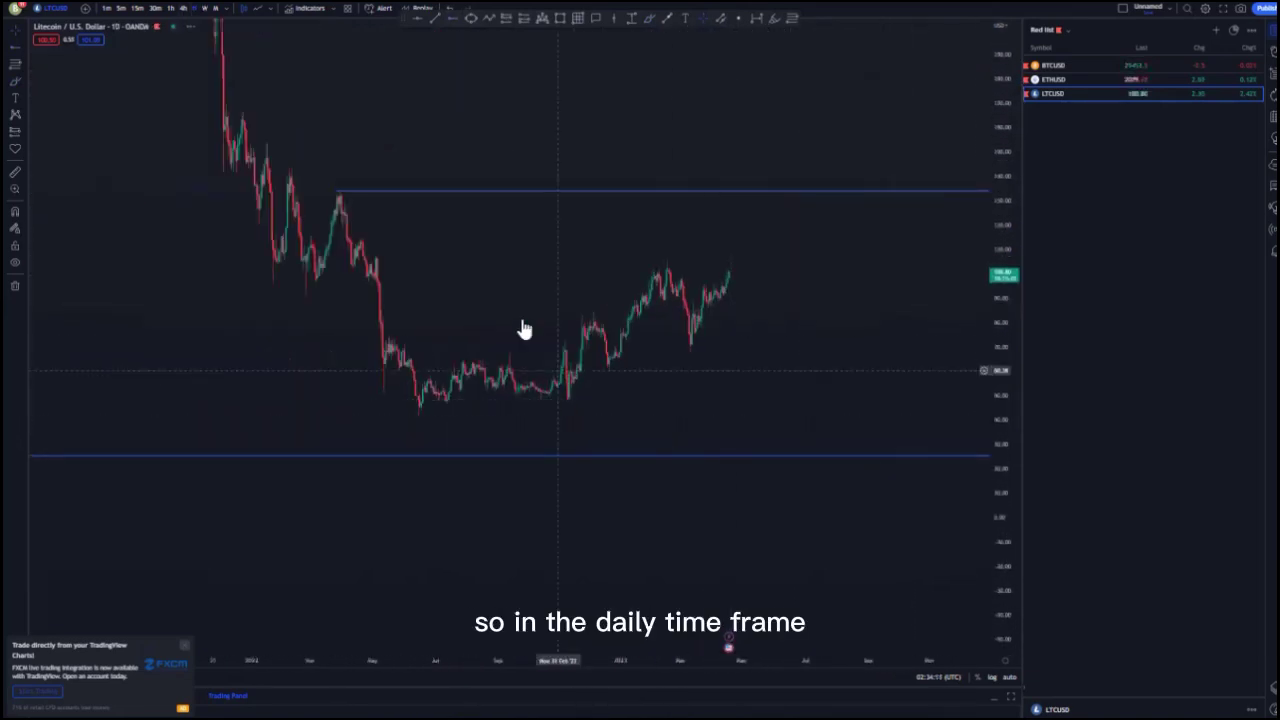
{"action": "left_click", "coordinate": [377, 257]}
{"action": "scroll", "coordinate": [657, 336], "scroll_direction": "down", "scroll_amount": 1}
{"action": "scroll", "coordinate": [817, 354], "scroll_direction": "down", "scroll_amount": 2}
{"action": "left_click_drag", "start_coordinate": [786, 358], "coordinate": [695, 349]}
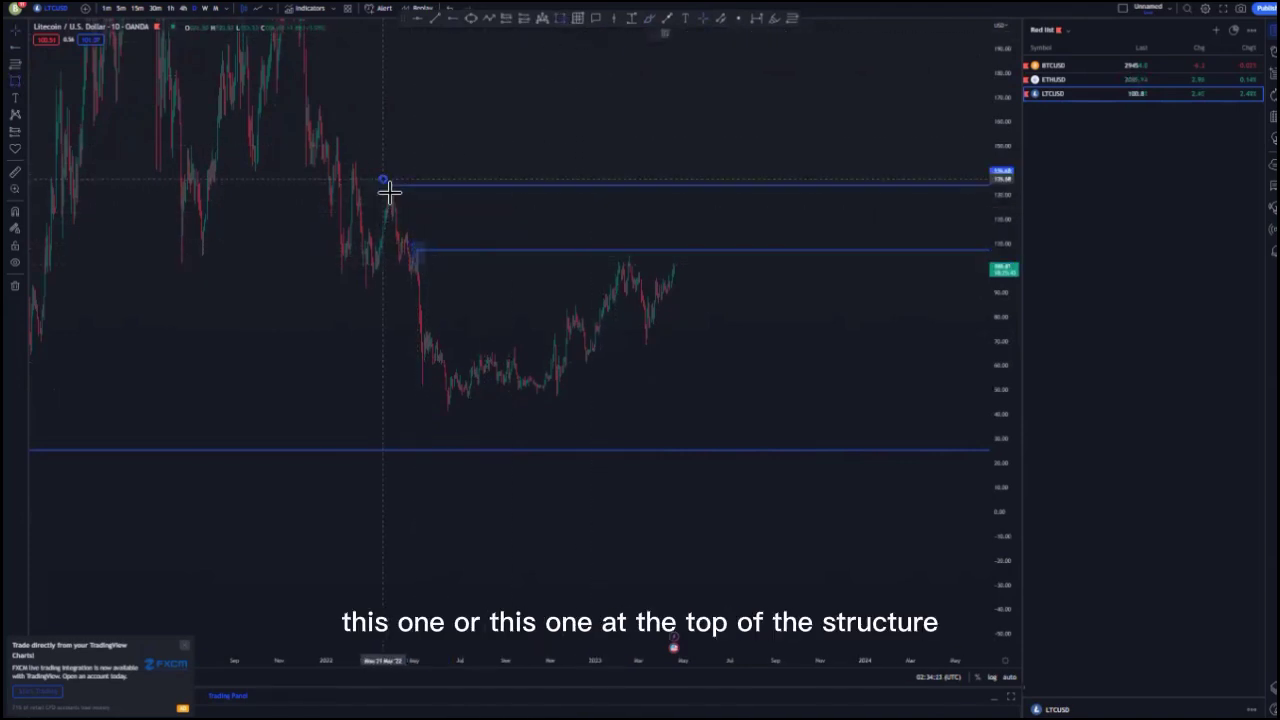
- Draw a projection from the current price up to the upper ray and down to the 2020-low ray, and delete it again
{"action": "left_click_drag", "start_coordinate": [470, 325], "coordinate": [446, 343]}
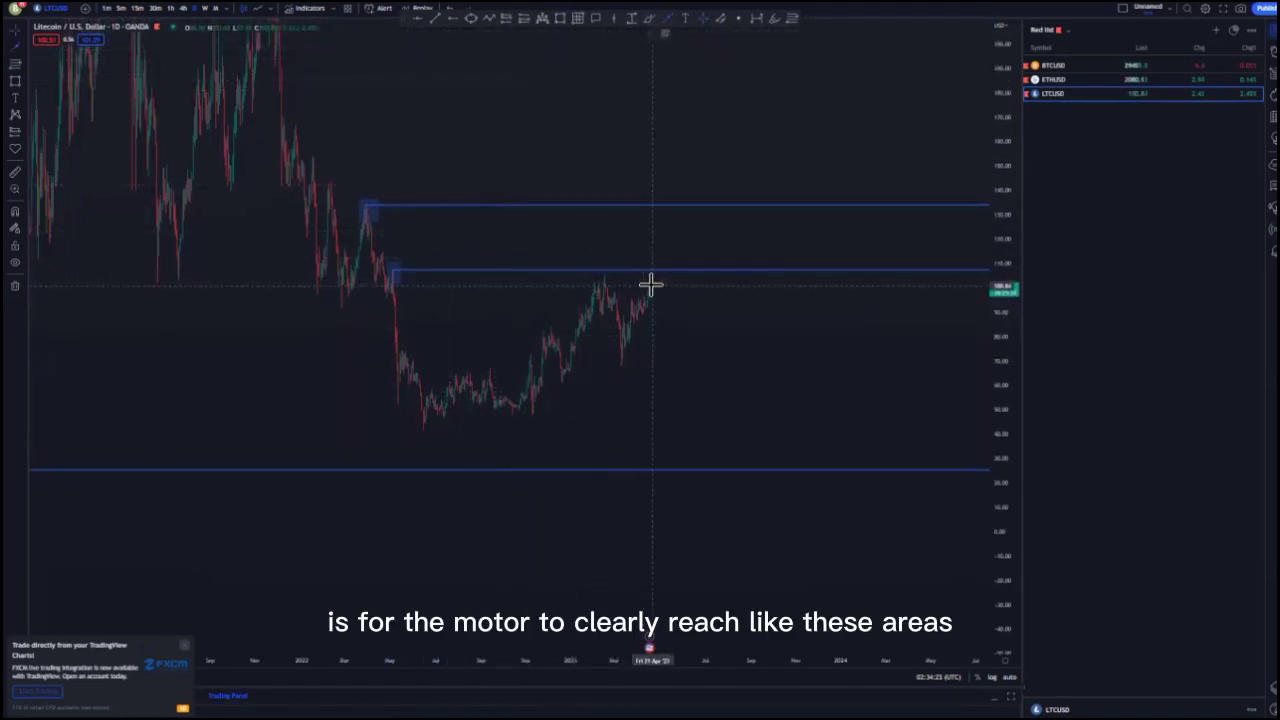
{"action": "left_click_drag", "start_coordinate": [650, 285], "coordinate": [662, 209]}
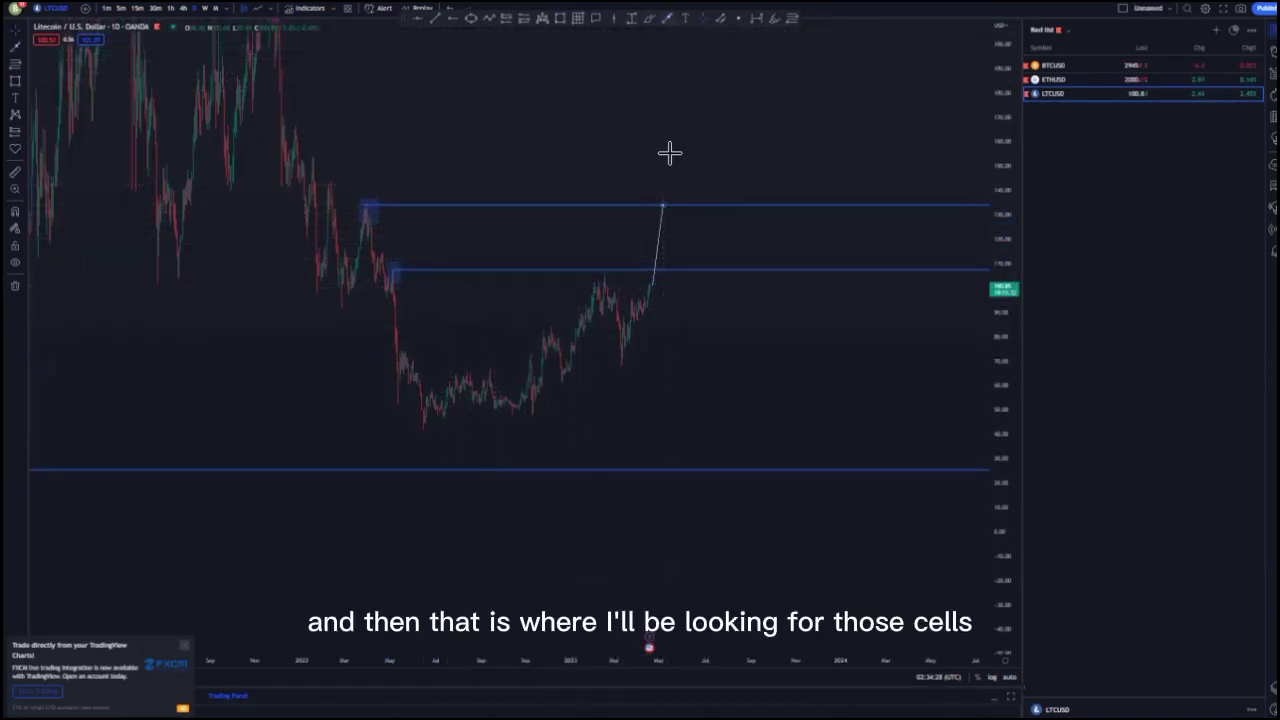
{"action": "left_click", "coordinate": [665, 205]}
{"action": "double_click", "coordinate": [720, 467]}
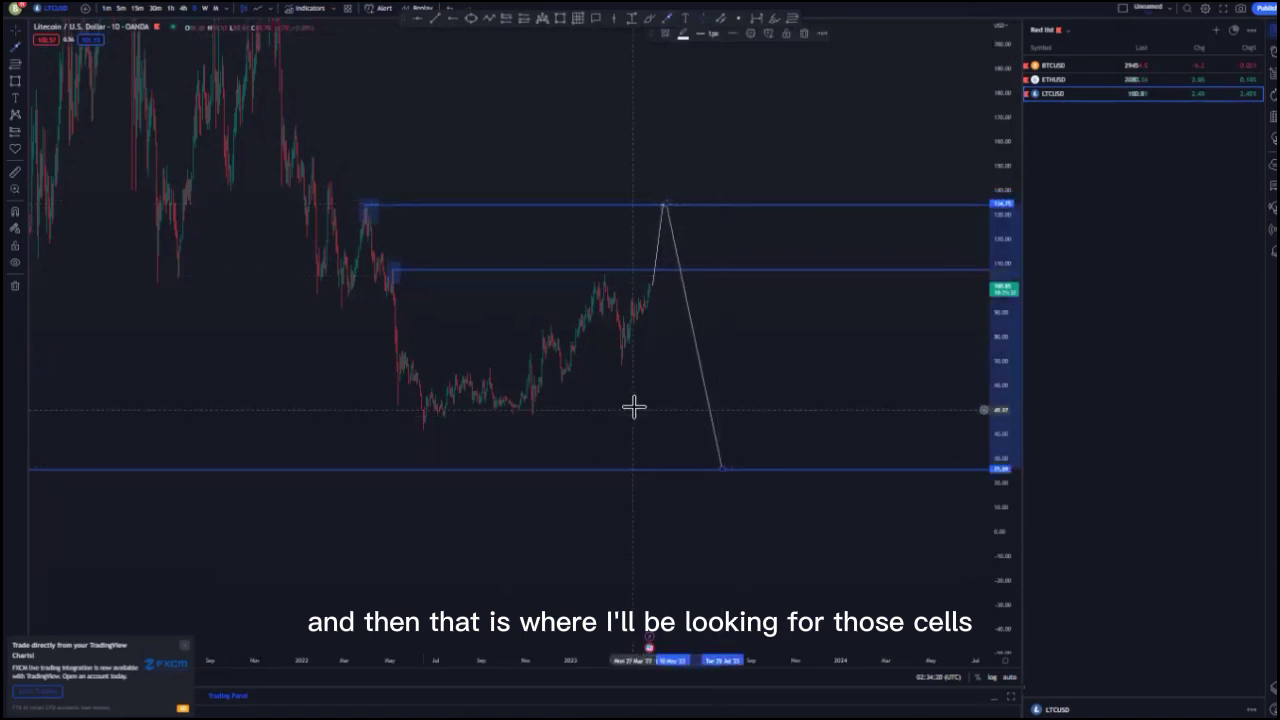
{"action": "left_click", "coordinate": [703, 389]}
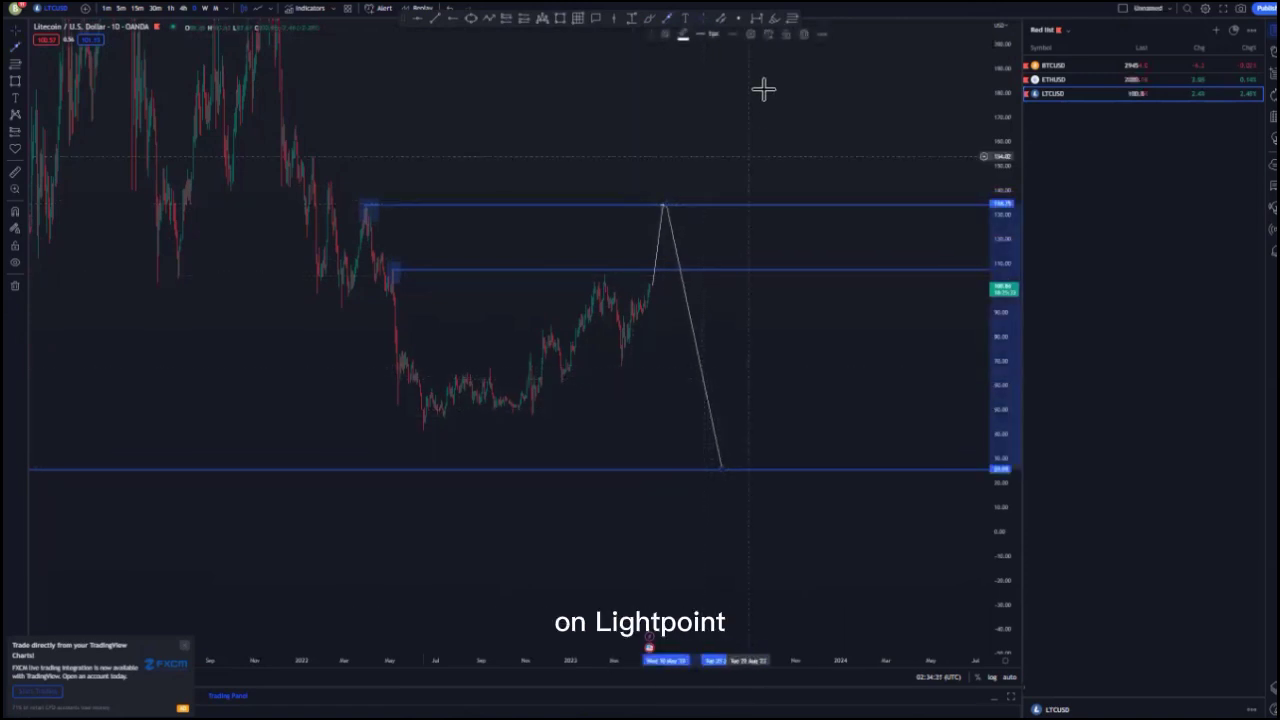
{"action": "left_click", "coordinate": [801, 34]}
{"action": "left_click", "coordinate": [660, 234]}
{"action": "left_click", "coordinate": [803, 36]}
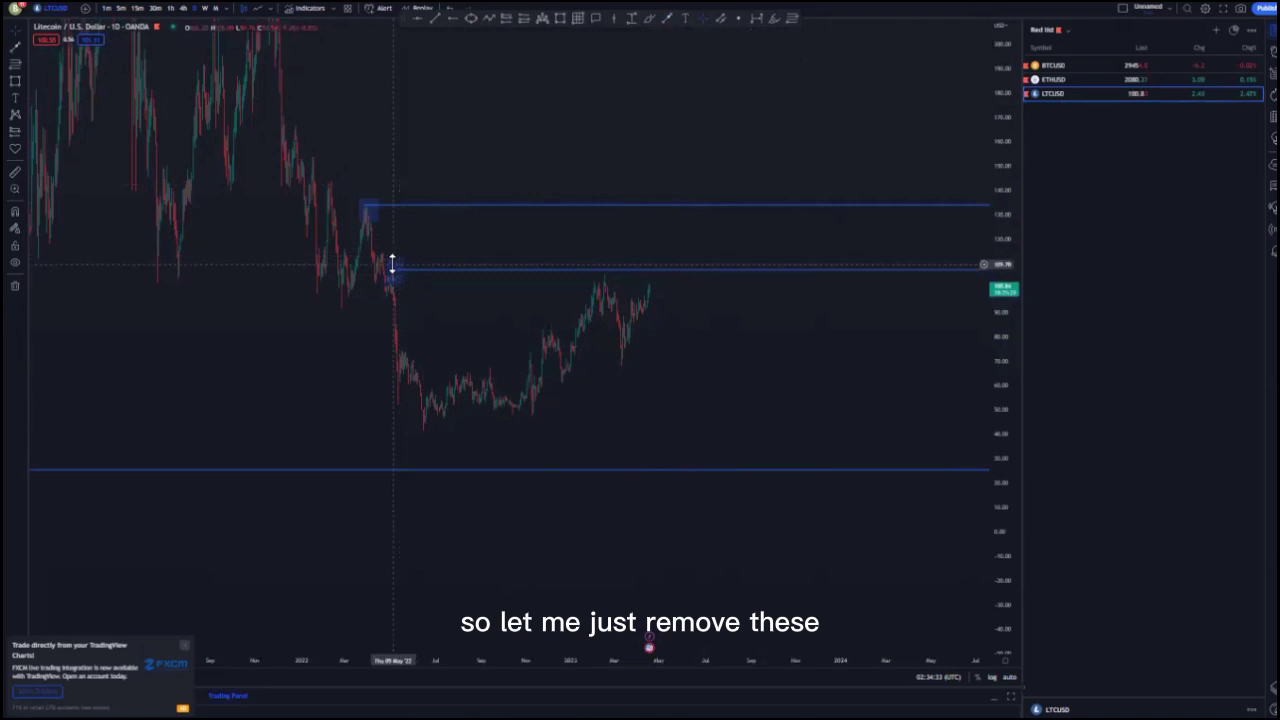
- Delete the small rectangles marking the starts of the two upper horizontal rays
{"action": "left_click", "coordinate": [393, 270]}
{"action": "left_click", "coordinate": [364, 204]}
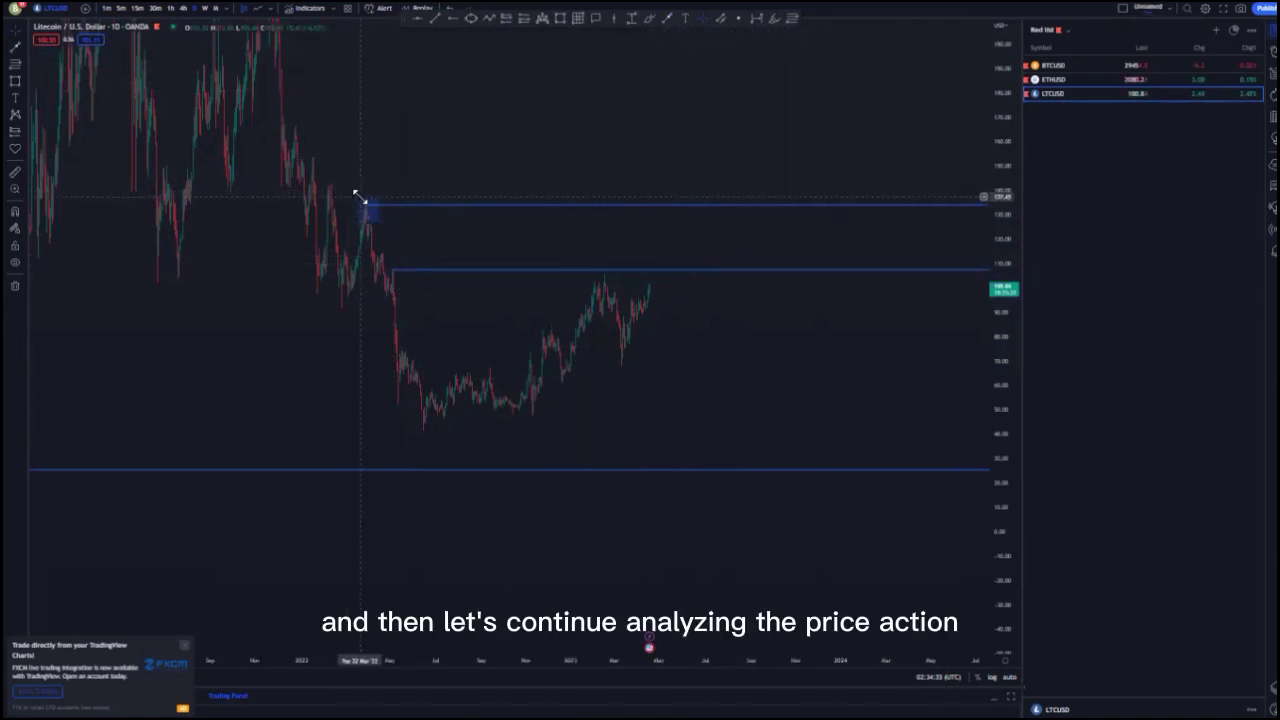
{"action": "left_click", "coordinate": [786, 33]}
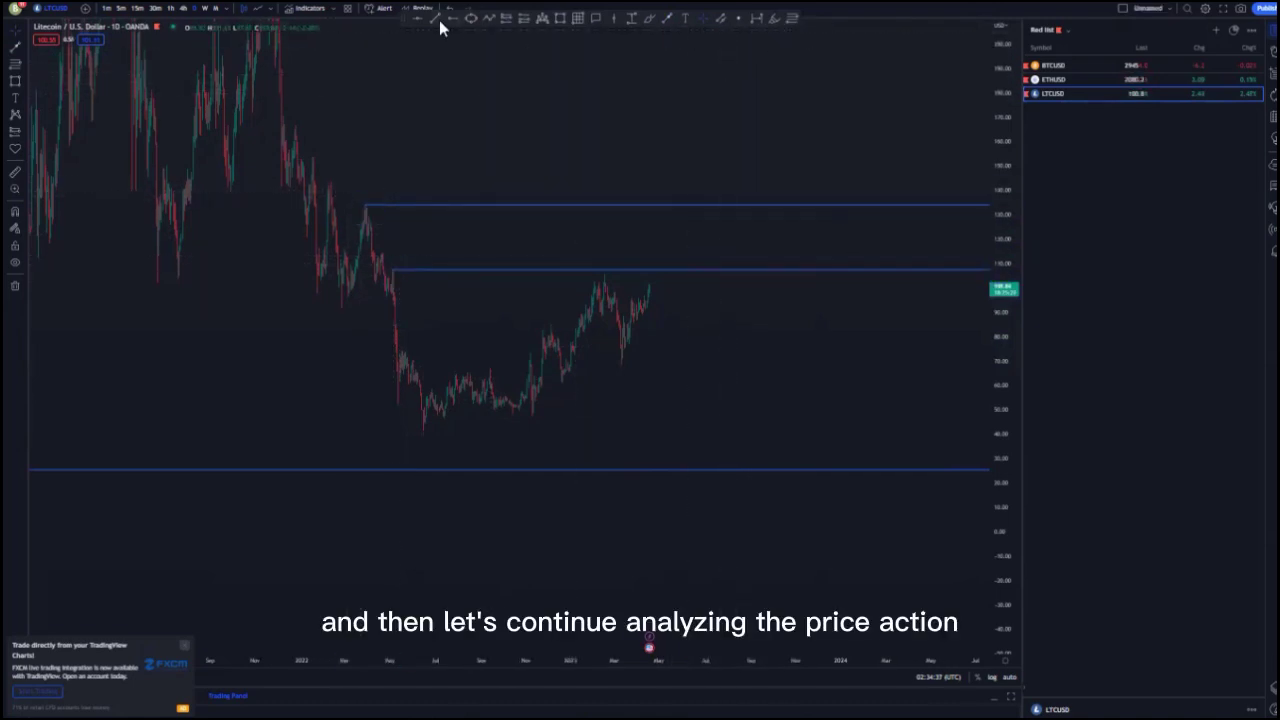
- Draw yellow trend lines from the September 2022 high across the February 2023 peak and from the November 2022 low along the March 2023 low
{"action": "left_click", "coordinate": [485, 366]}
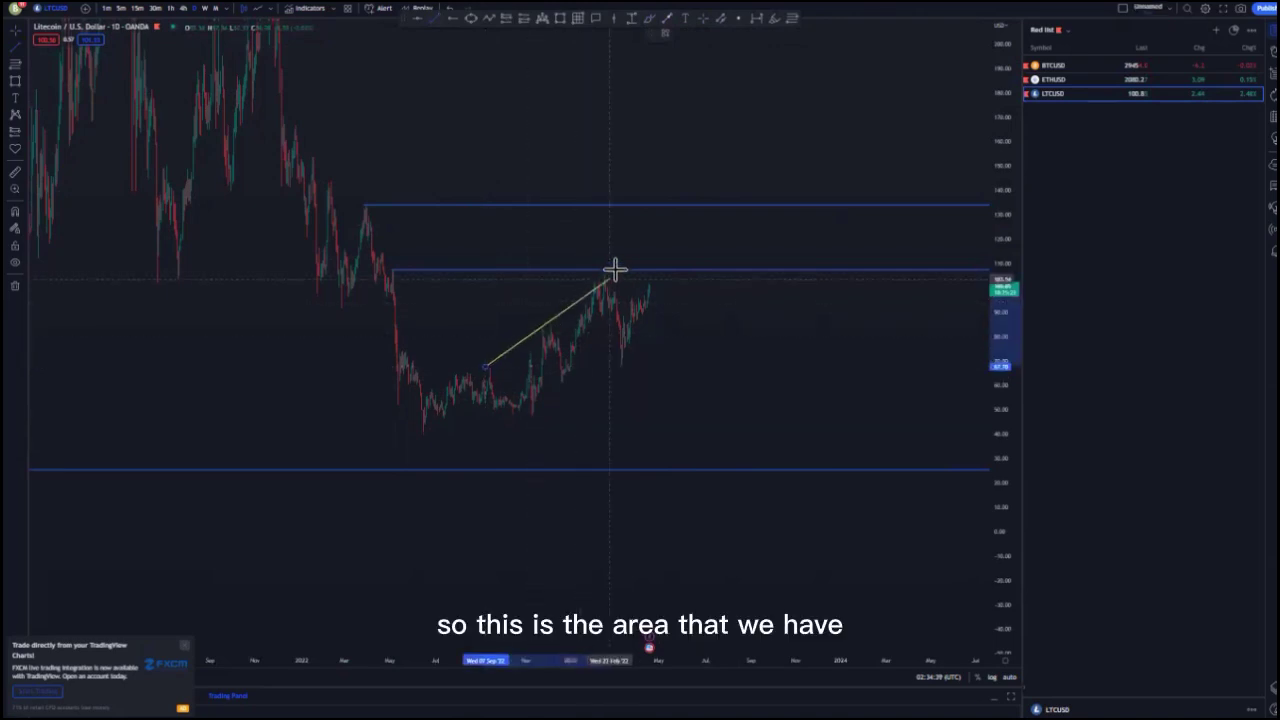
{"action": "left_click", "coordinate": [626, 257]}
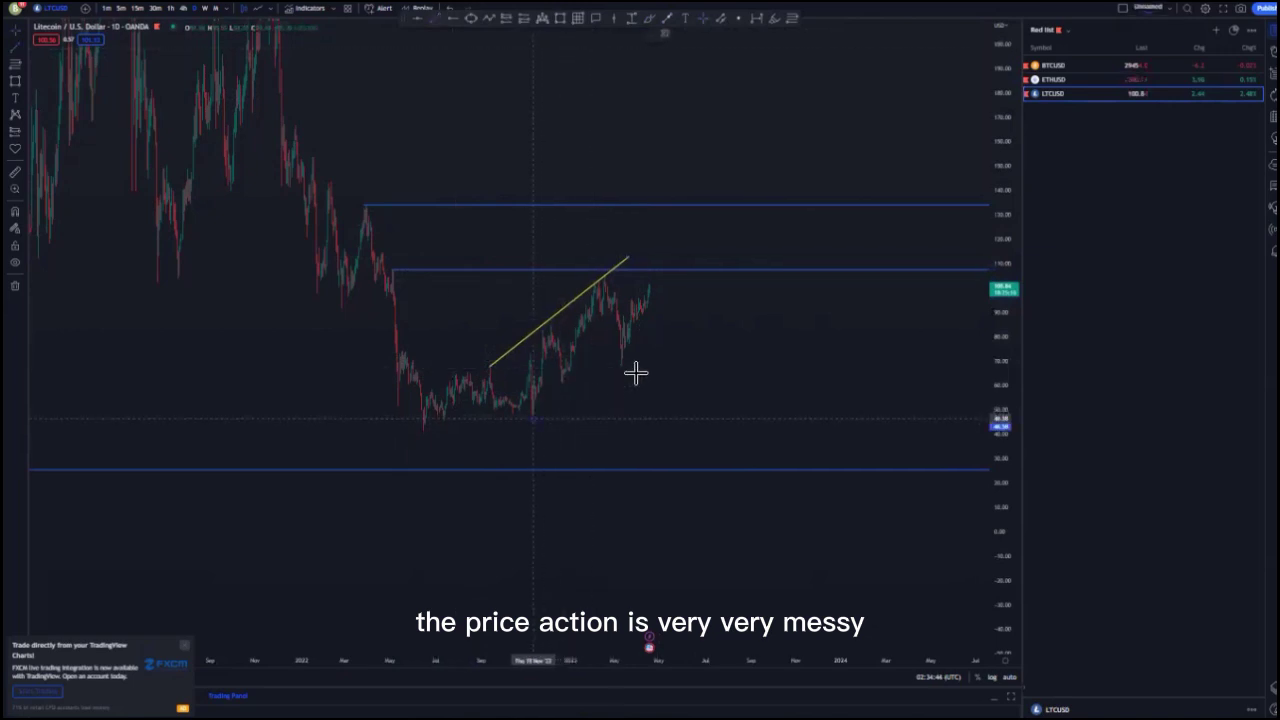
{"action": "left_click_drag", "start_coordinate": [533, 416], "coordinate": [674, 329]}
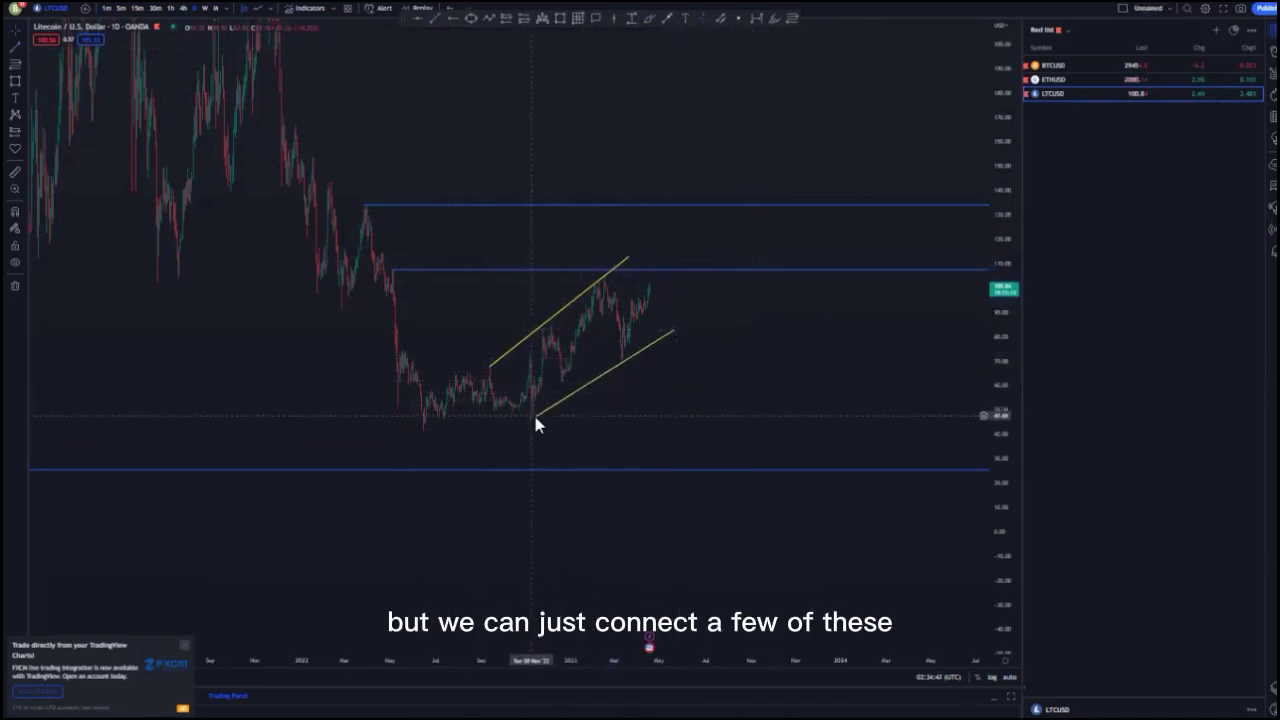
- Extend the upper yellow trend line past the current price and move the lower resistance ray's start to the February 2023 high
{"action": "scroll", "coordinate": [609, 376], "scroll_direction": "up", "scroll_amount": 1}
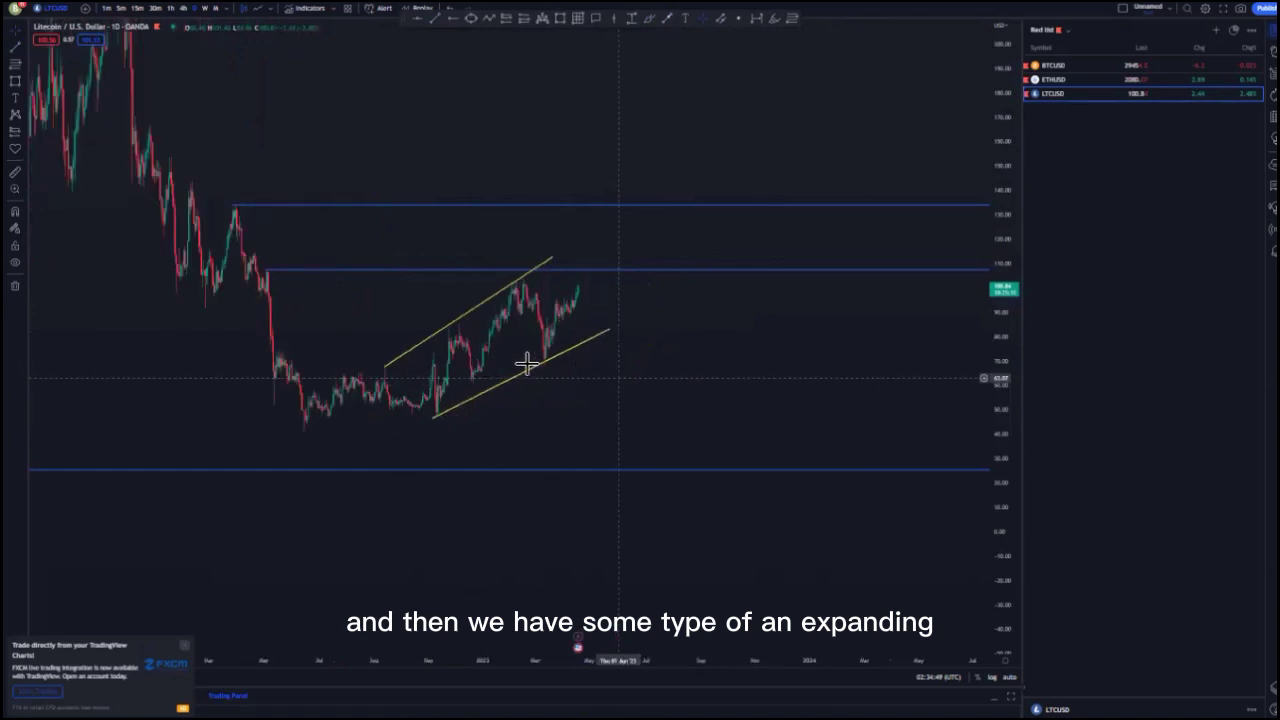
{"action": "scroll", "coordinate": [609, 376], "scroll_direction": "up", "scroll_amount": 1}
{"action": "left_click_drag", "start_coordinate": [535, 331], "coordinate": [526, 335]}
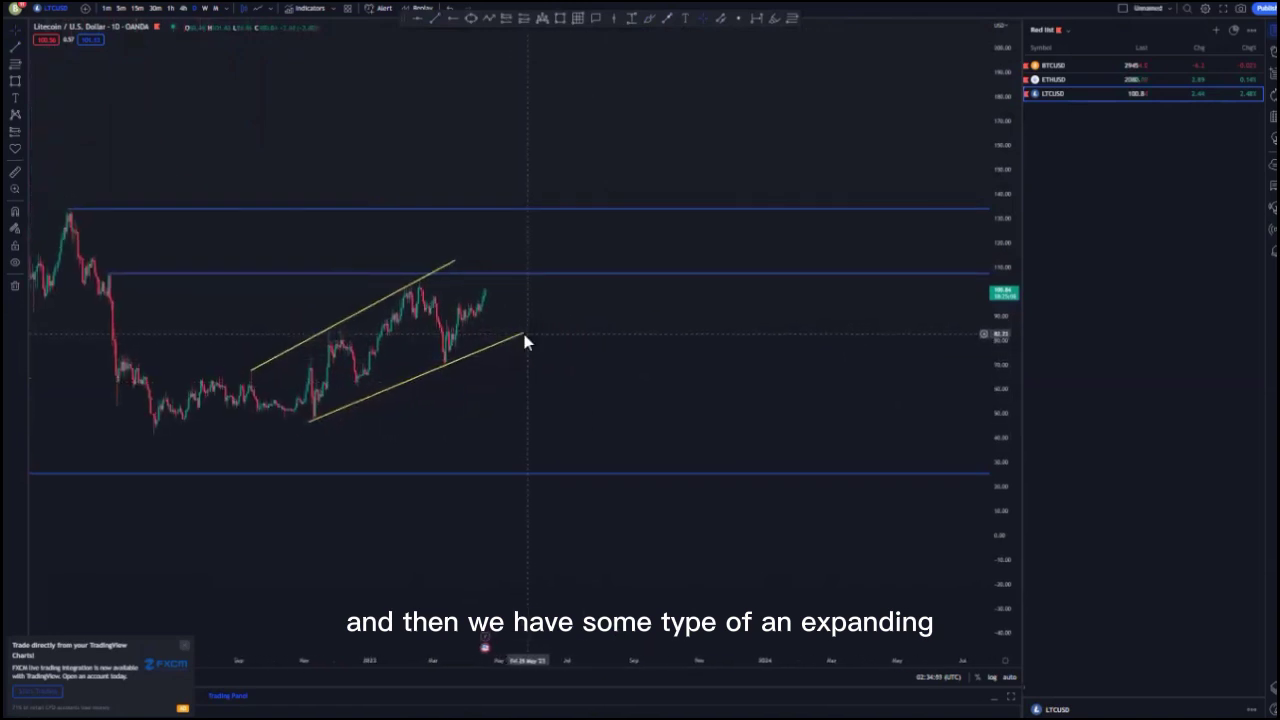
{"action": "scroll", "coordinate": [691, 403], "scroll_direction": "down", "scroll_amount": 2}
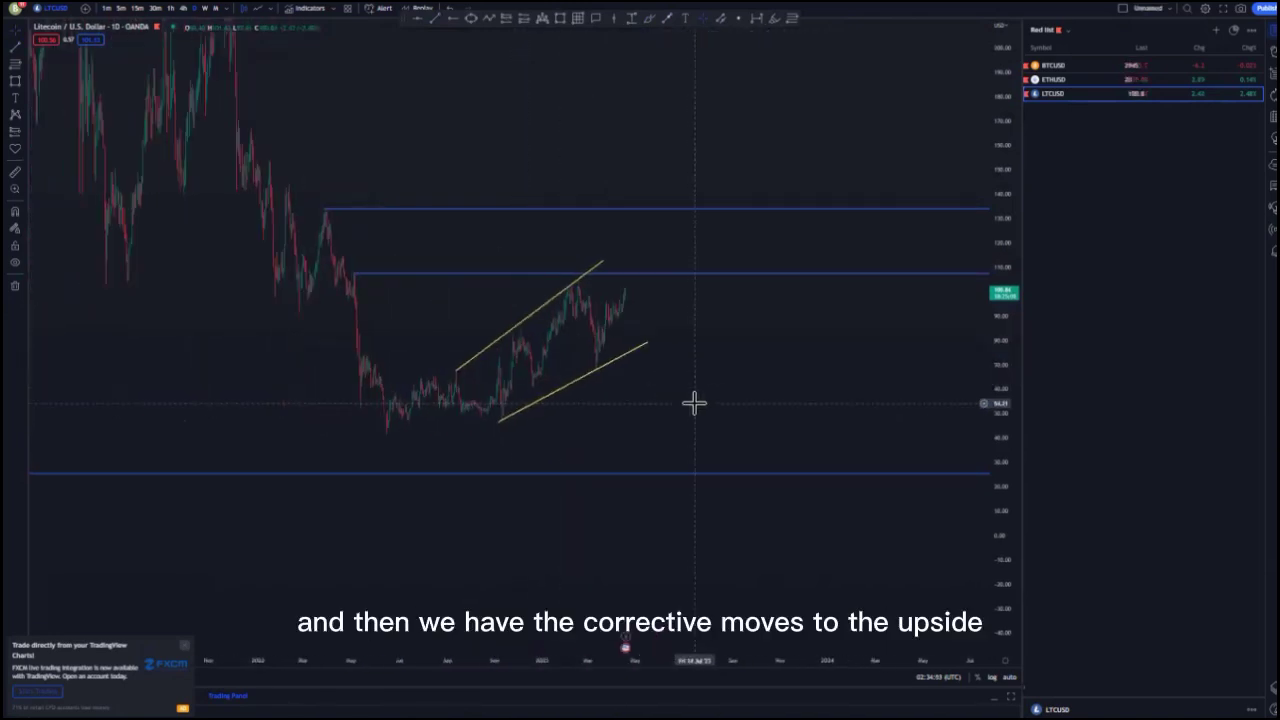
{"action": "scroll", "coordinate": [694, 403], "scroll_direction": "up", "scroll_amount": 2}
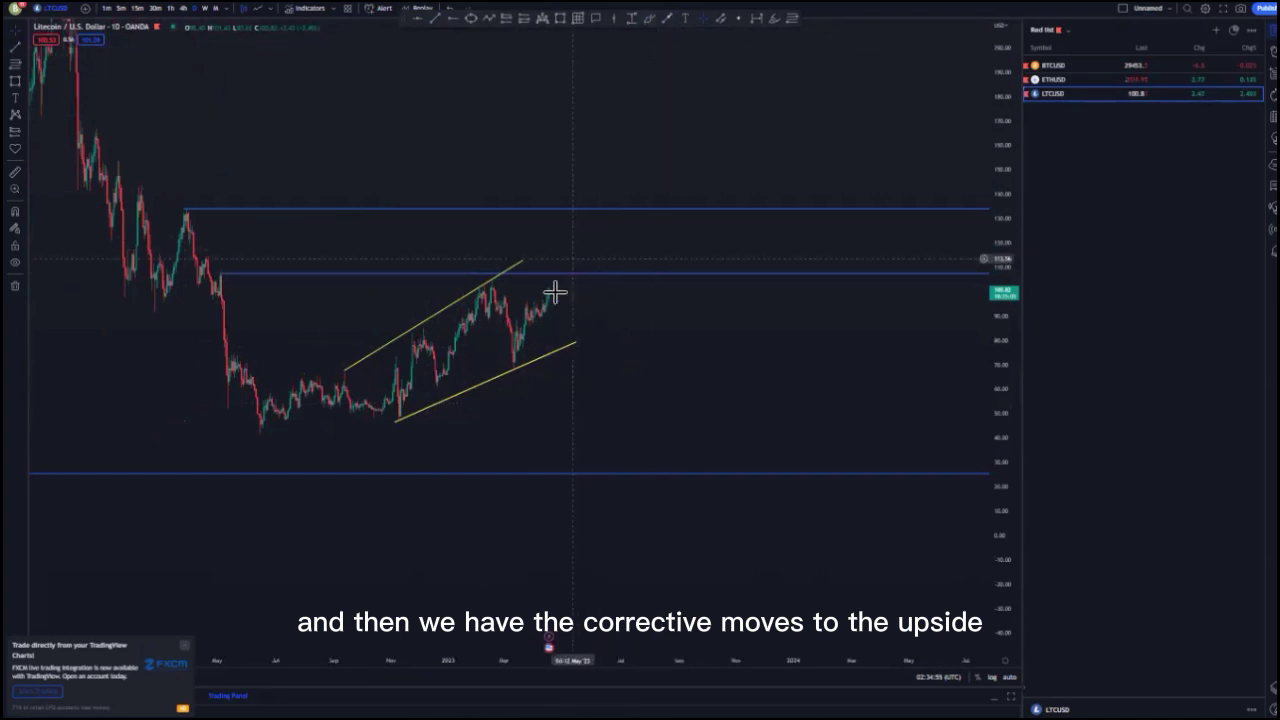
{"action": "left_click_drag", "start_coordinate": [520, 266], "coordinate": [538, 251]}
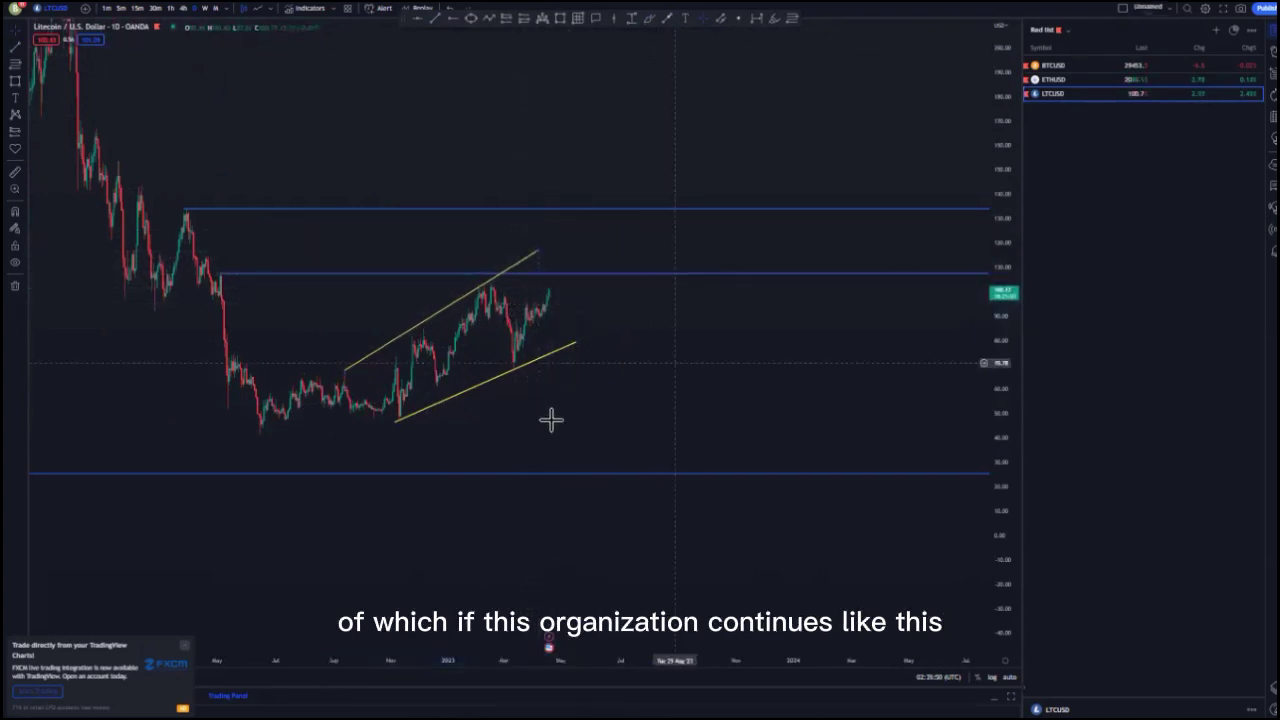
{"action": "left_click_drag", "start_coordinate": [215, 273], "coordinate": [556, 240]}
{"action": "double_click", "coordinate": [556, 240]}
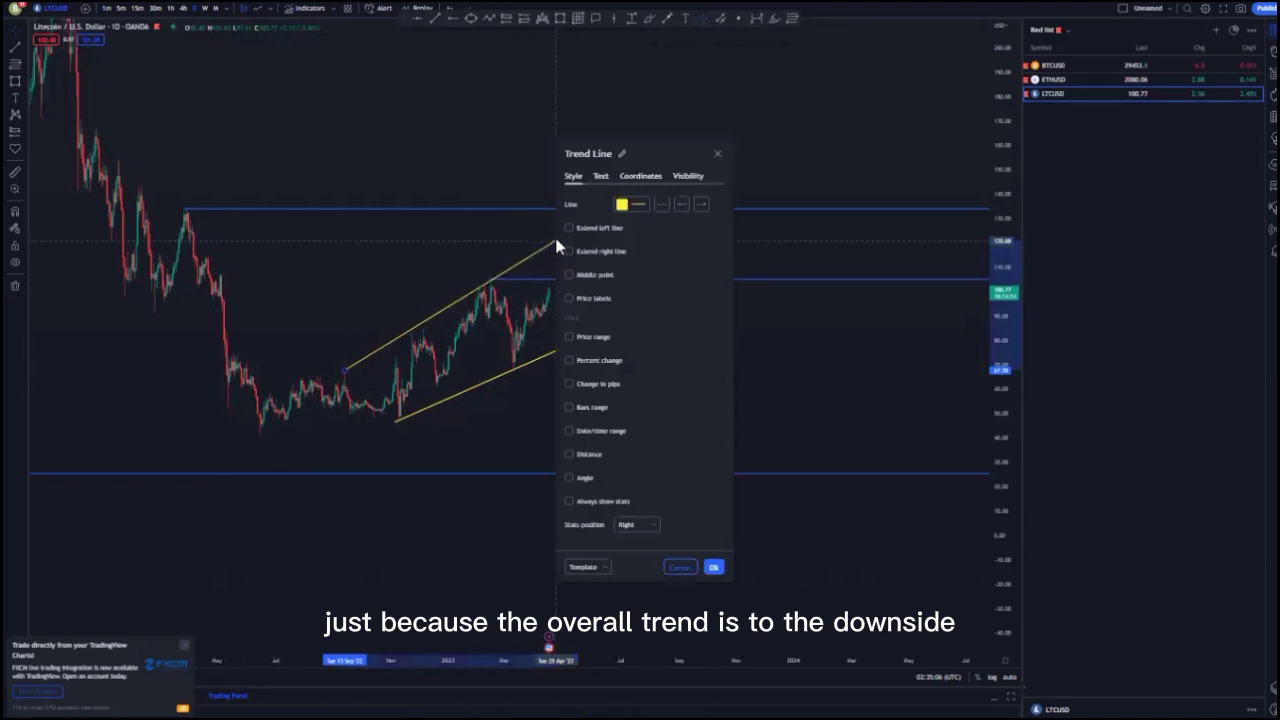
{"action": "left_click", "coordinate": [717, 153]}
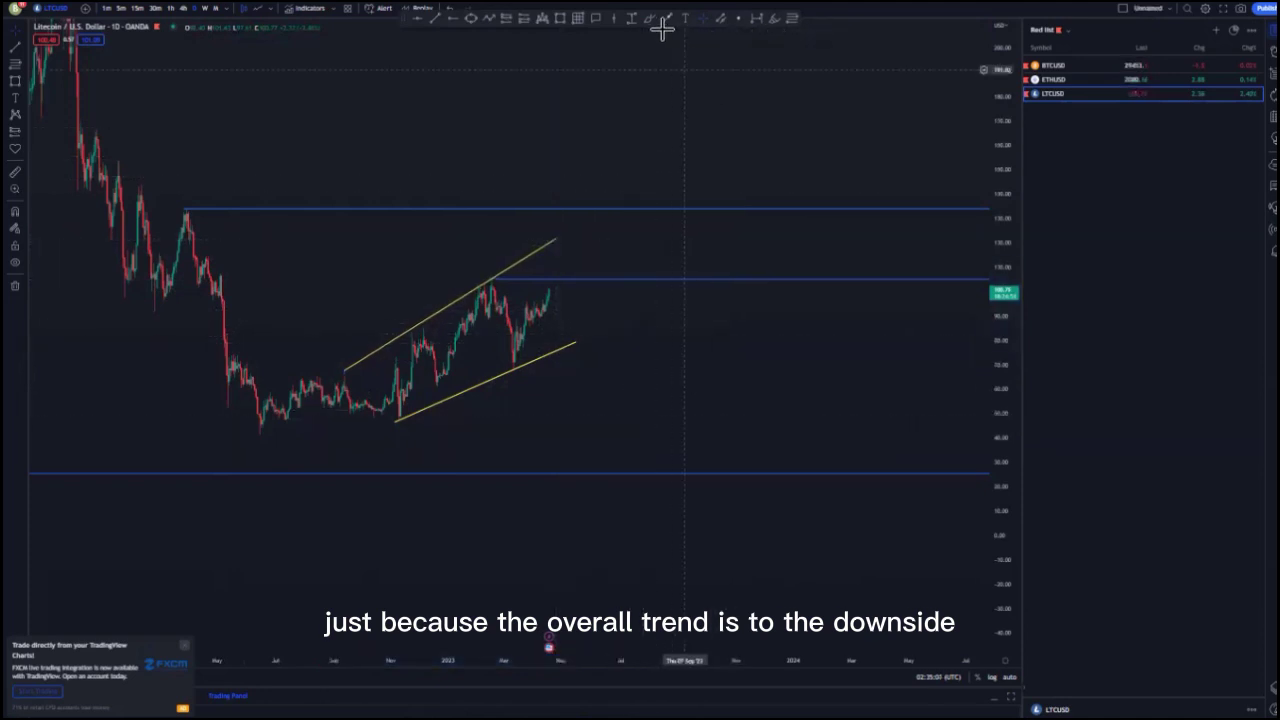
- Draw a projection arrow from the February 2023 high ray down to the 2020-low ray
{"action": "left_click_drag", "start_coordinate": [562, 281], "coordinate": [580, 463]}
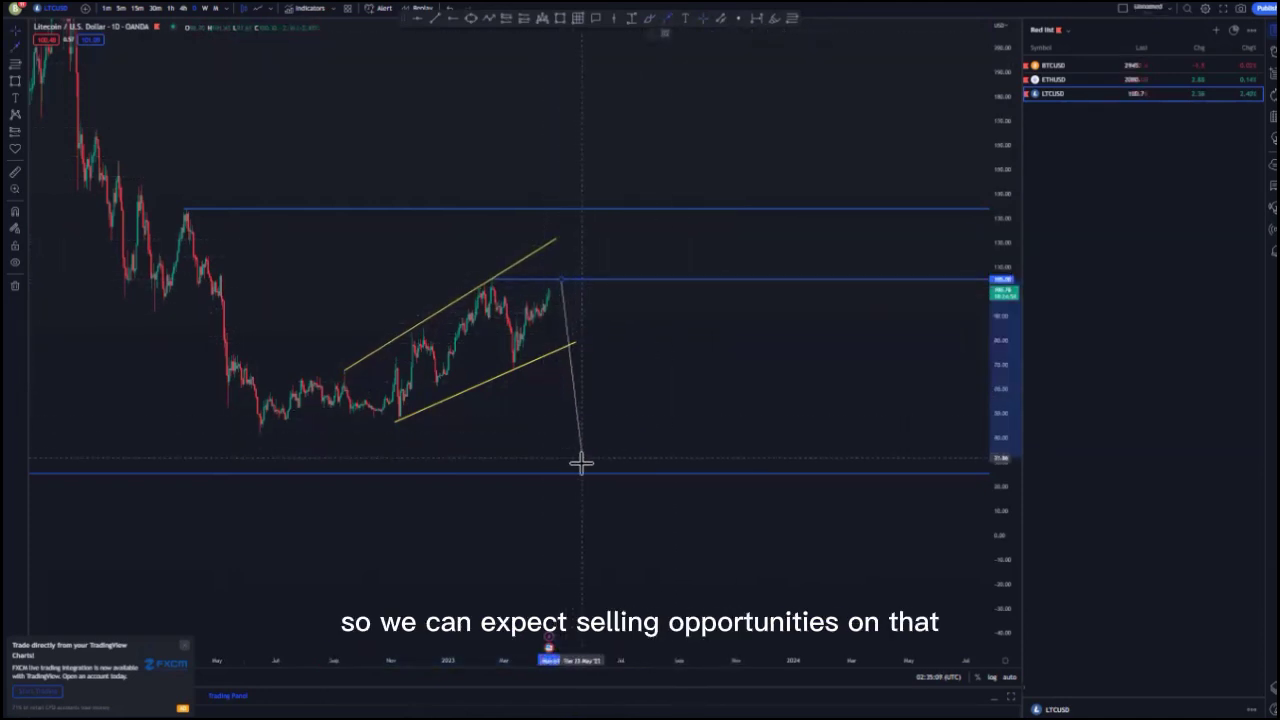
{"action": "left_click", "coordinate": [583, 468]}
{"action": "scroll", "coordinate": [655, 395], "scroll_direction": "down", "scroll_amount": 6}
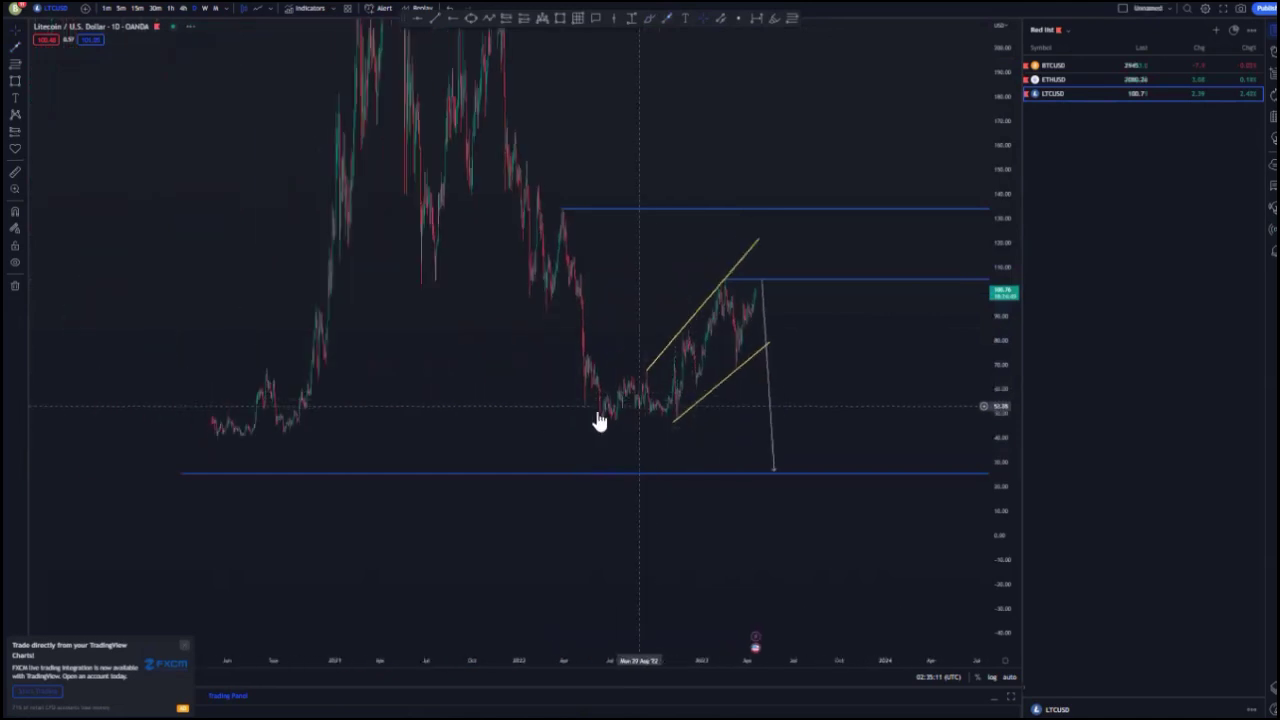
{"action": "left_click_drag", "start_coordinate": [1002, 325], "coordinate": [967, 490]}
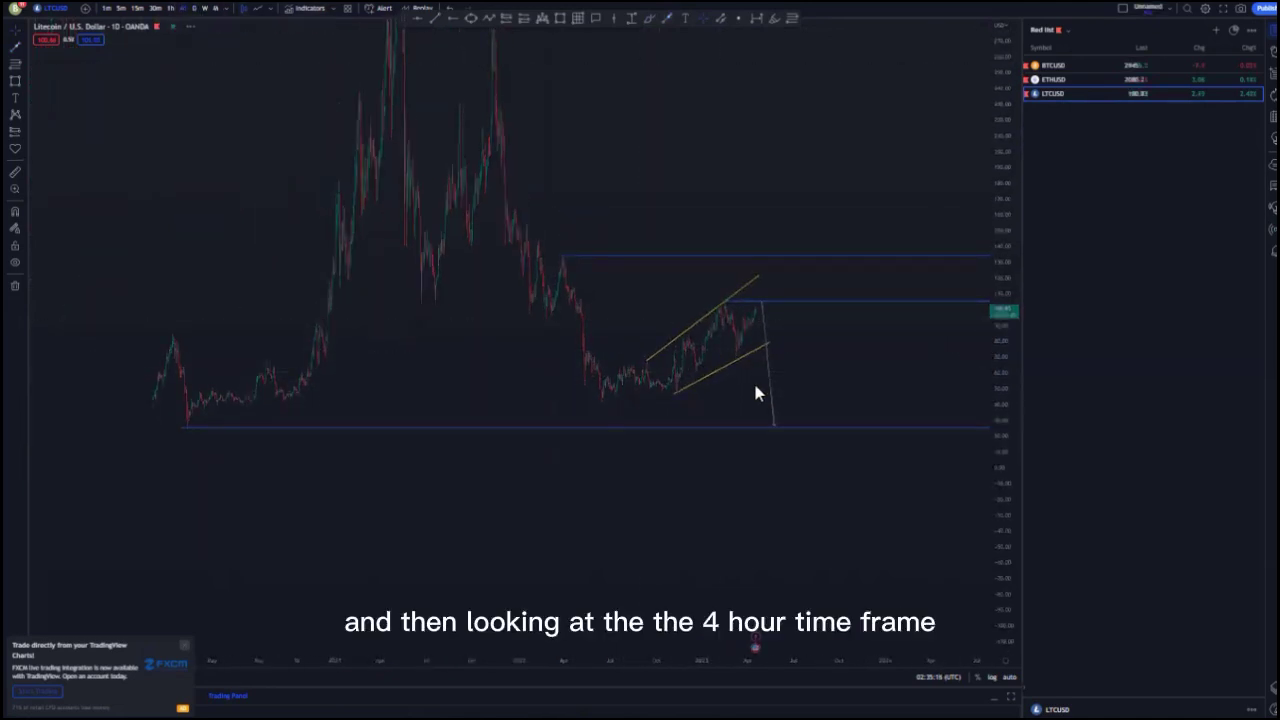
- On the 4-hour timeframe, re-anchor the upper yellow trend line at the early December 2022 high and steepen it over the February 2023 peak
{"action": "left_click_drag", "start_coordinate": [991, 500], "coordinate": [985, 262]}
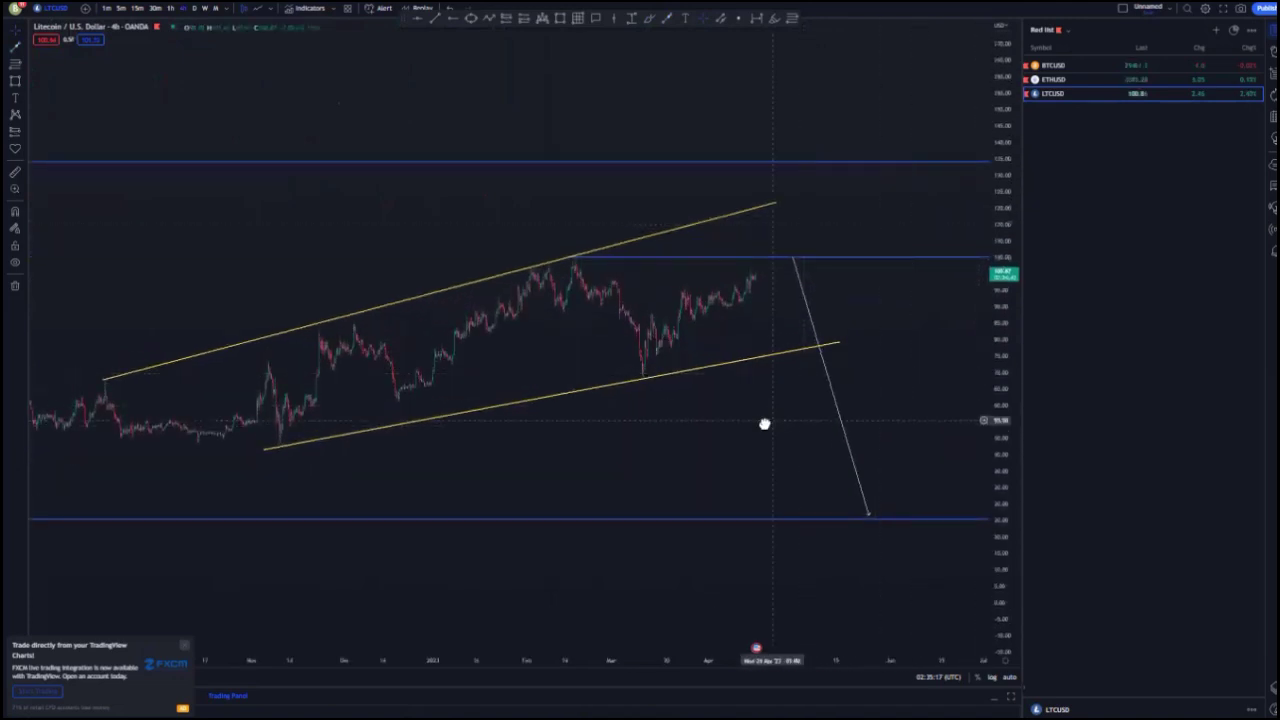
{"action": "left_click_drag", "start_coordinate": [874, 428], "coordinate": [723, 417]}
{"action": "scroll", "coordinate": [866, 426], "scroll_direction": "down", "scroll_amount": 4}
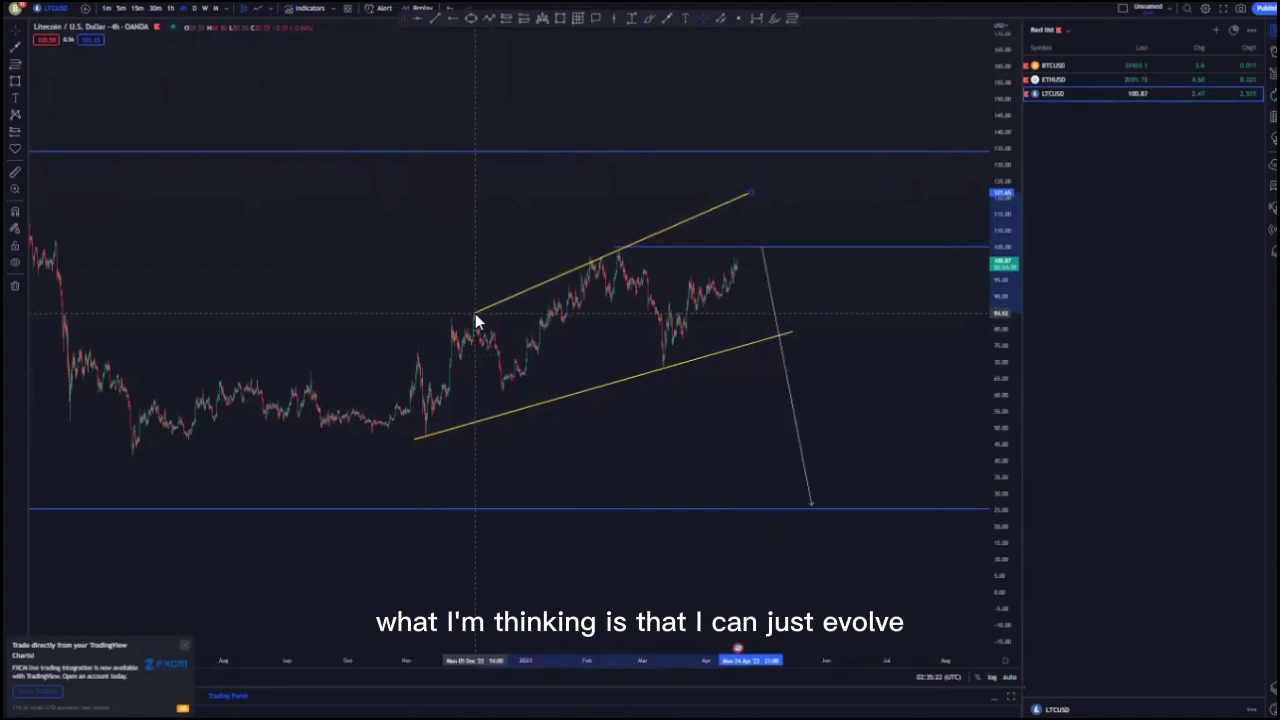
{"action": "left_click", "coordinate": [749, 191]}
{"action": "left_click_drag", "start_coordinate": [755, 188], "coordinate": [753, 178]}
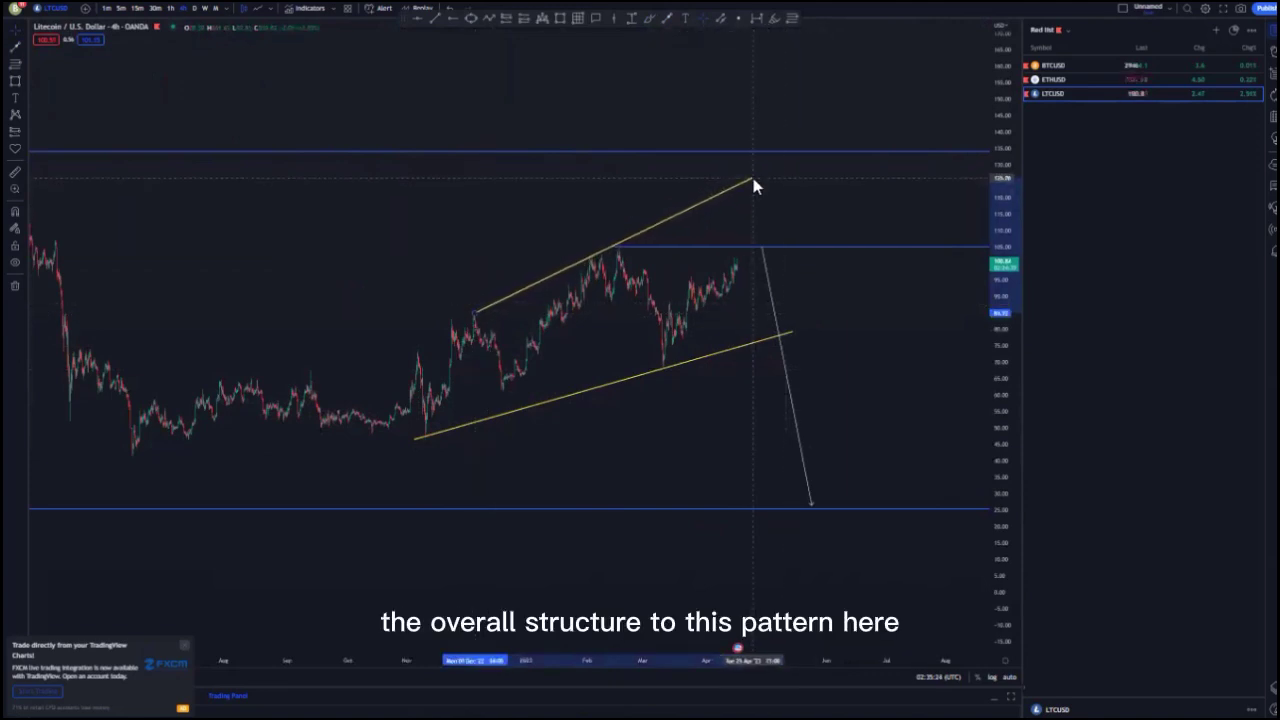
- Re-anchor the lower yellow trend line at the December 2022 low and run it under the March 2023 low
{"action": "left_click", "coordinate": [420, 442]}
{"action": "left_click_drag", "start_coordinate": [420, 447], "coordinate": [466, 411]}
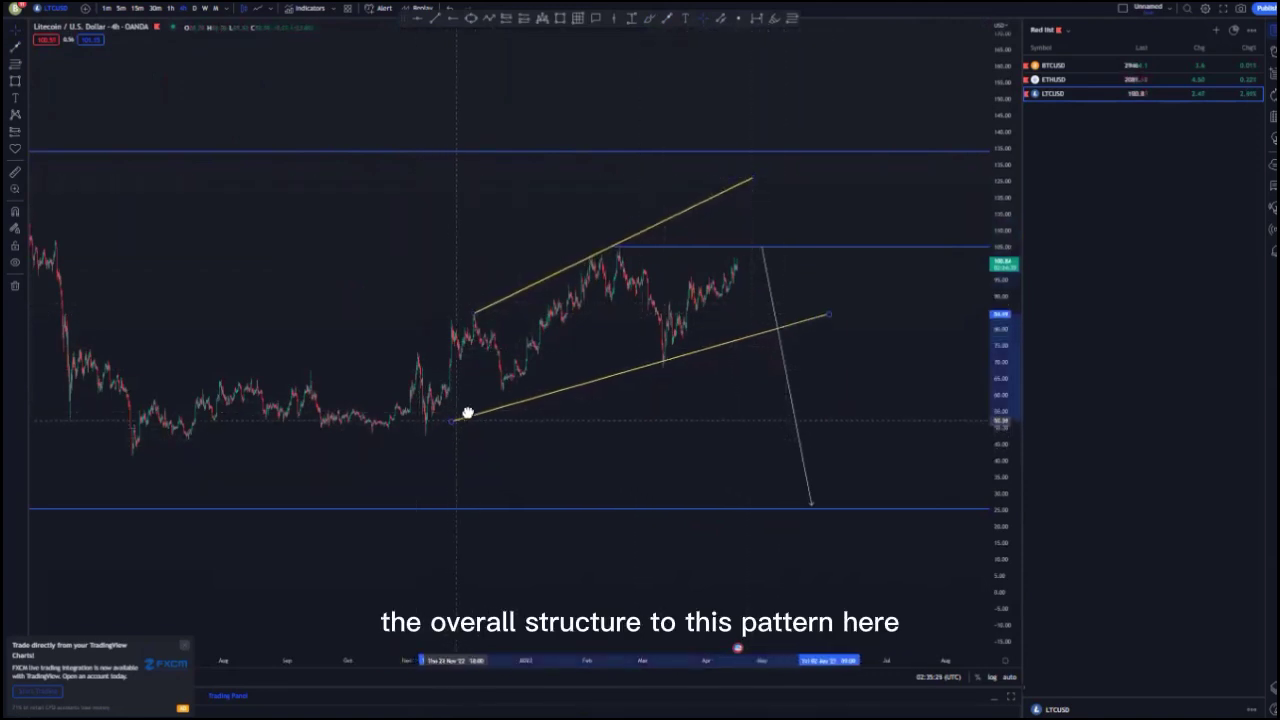
{"action": "left_click_drag", "start_coordinate": [841, 307], "coordinate": [803, 351]}
{"action": "left_click_drag", "start_coordinate": [484, 408], "coordinate": [500, 392]}
{"action": "left_click_drag", "start_coordinate": [805, 352], "coordinate": [771, 356]}
- Shorten the upper yellow trend line to end before April 2023 and align the resistance ray with the February 2023 peak's wick
{"action": "left_click_drag", "start_coordinate": [698, 470], "coordinate": [649, 522]}
{"action": "scroll", "coordinate": [671, 380], "scroll_direction": "up", "scroll_amount": 5}
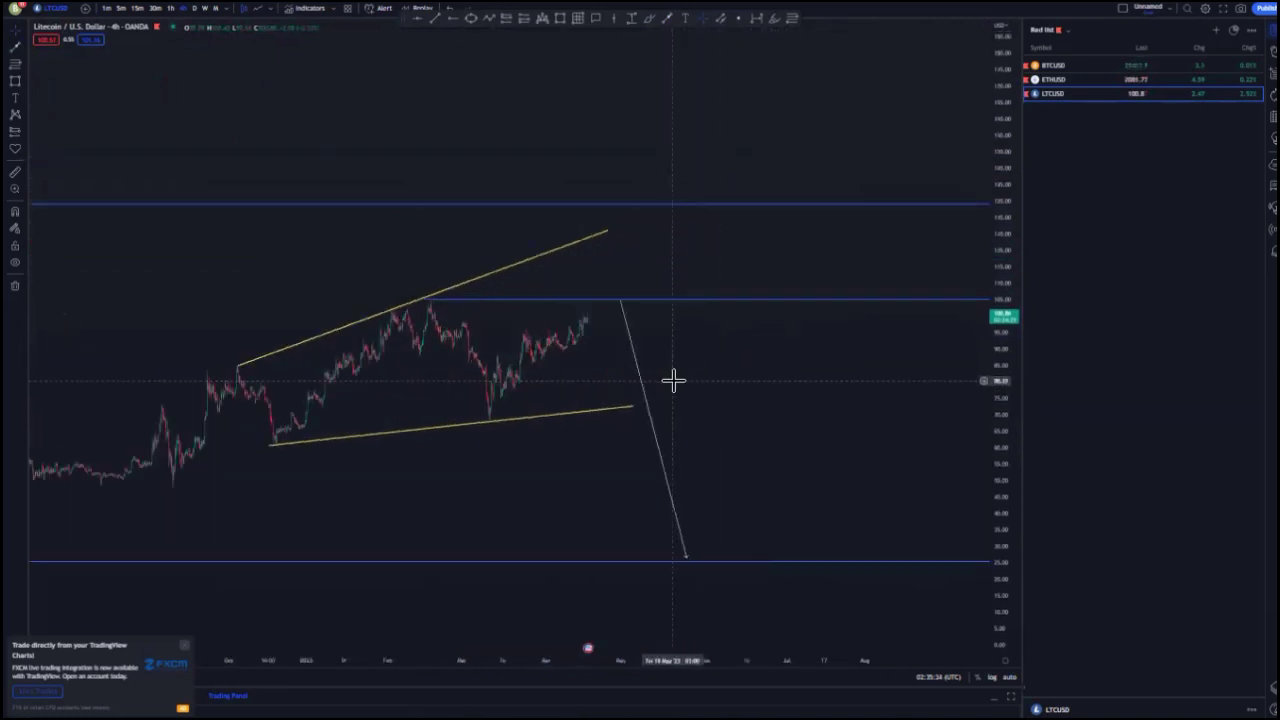
{"action": "left_click_drag", "start_coordinate": [580, 400], "coordinate": [863, 423]}
{"action": "scroll", "coordinate": [718, 422], "scroll_direction": "up", "scroll_amount": 3}
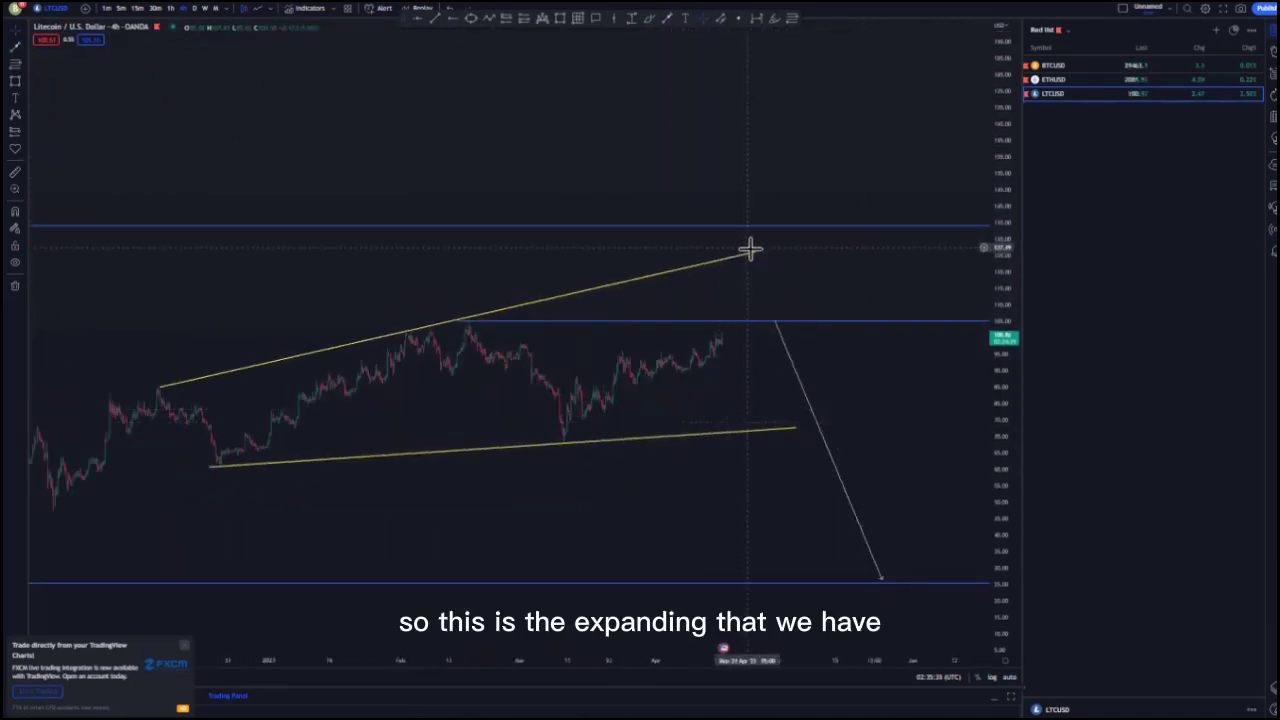
{"action": "left_click_drag", "start_coordinate": [752, 251], "coordinate": [588, 292]}
{"action": "left_click_drag", "start_coordinate": [466, 322], "coordinate": [474, 319]}
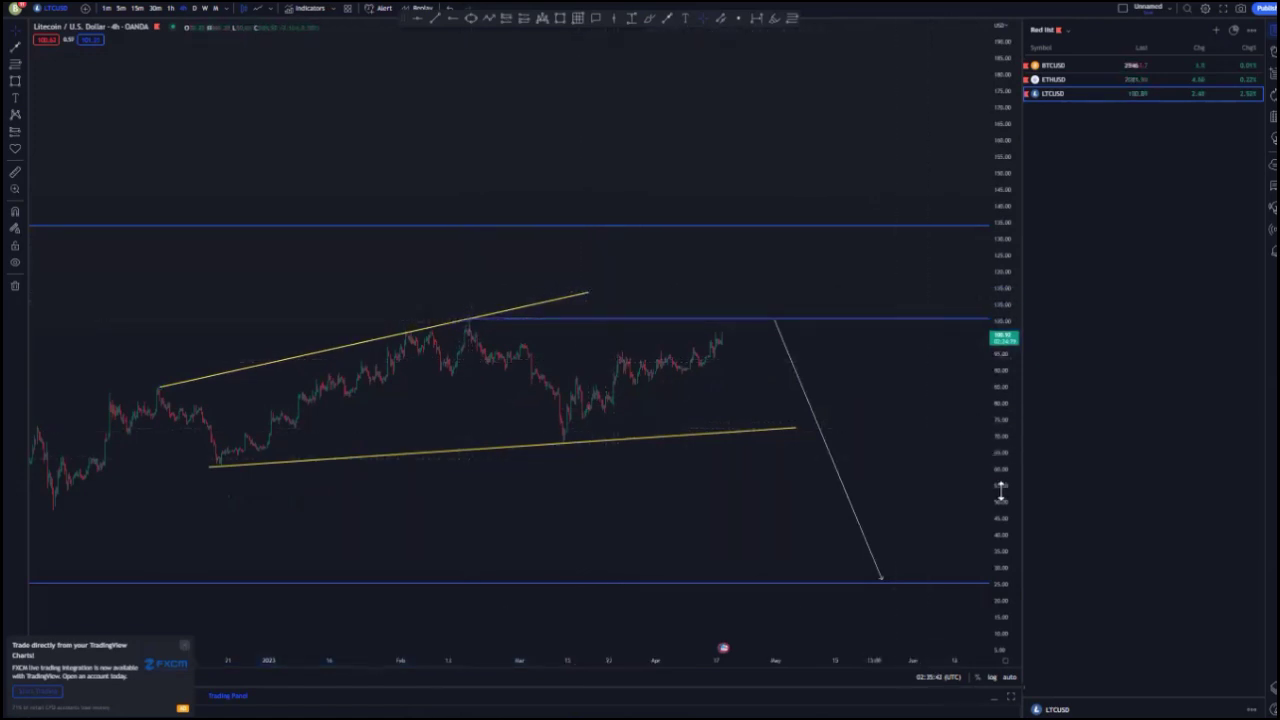
- Draw two rising trend lines above the highs and below the lows of the April 2023 price action, forming a small ascending channel
{"action": "scroll", "coordinate": [911, 366], "scroll_direction": "up", "scroll_amount": 4}
{"action": "left_click_drag", "start_coordinate": [715, 394], "coordinate": [723, 328]}
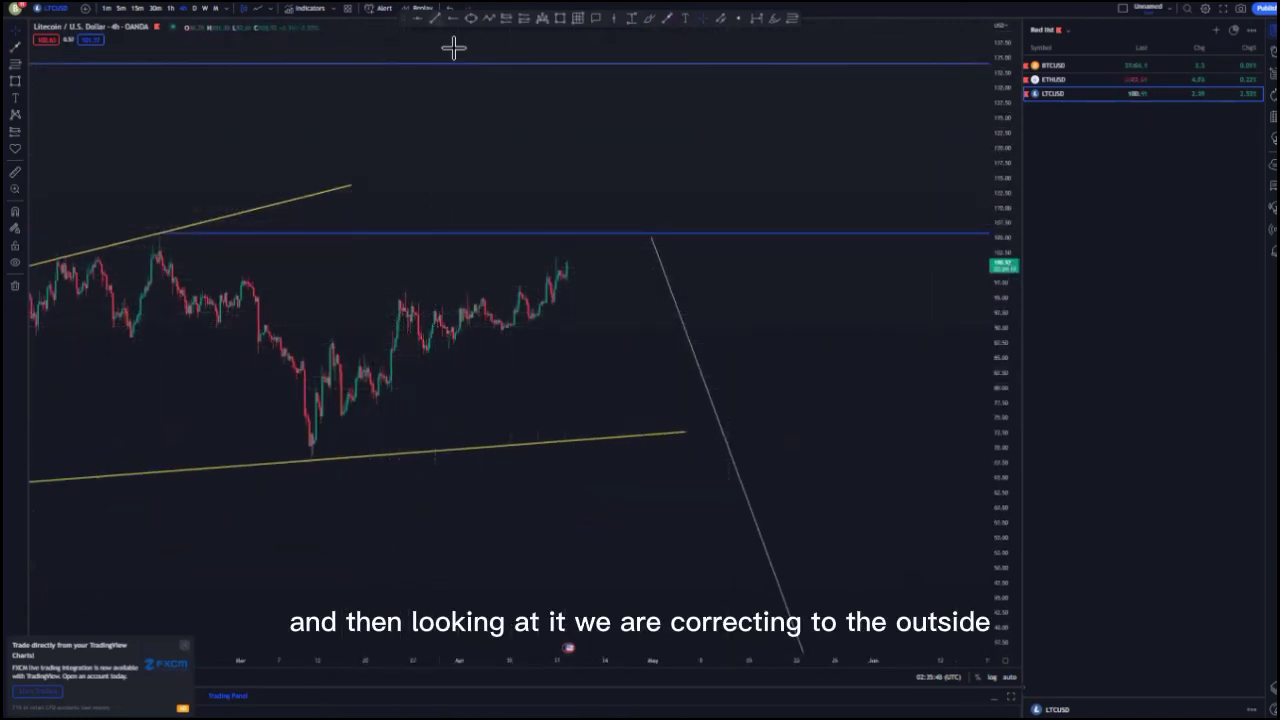
{"action": "left_click", "coordinate": [517, 287]}
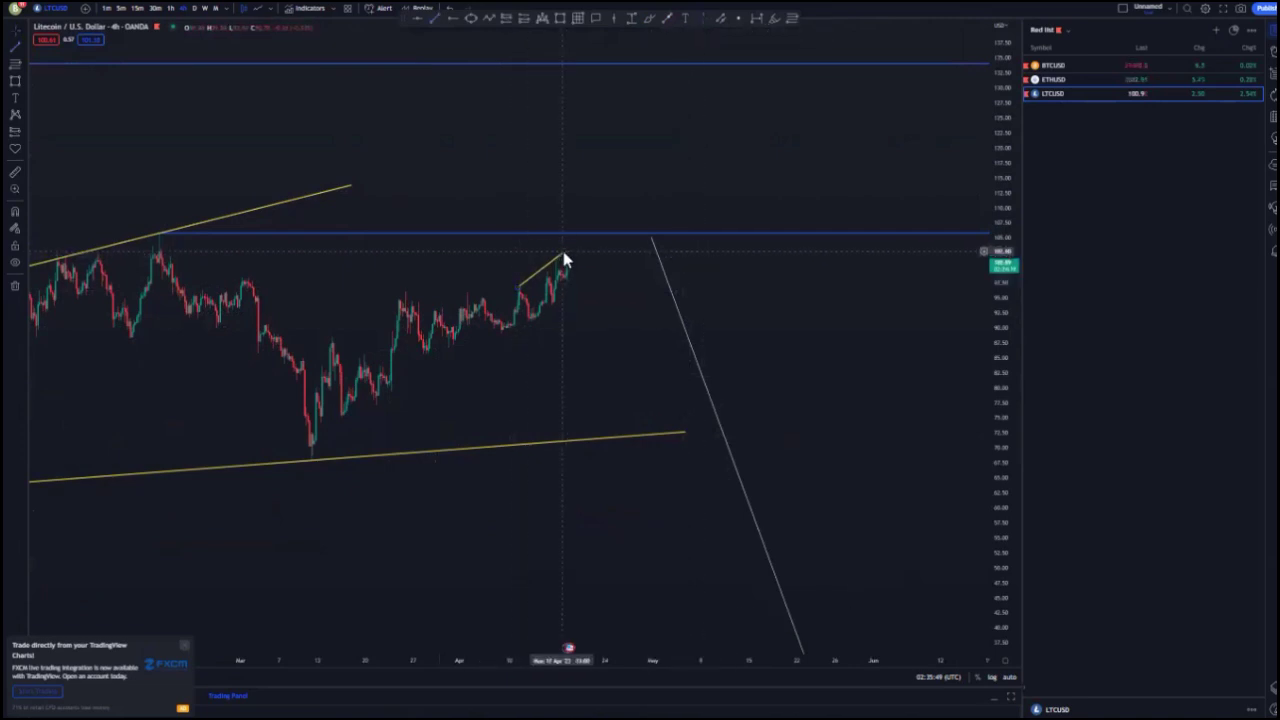
{"action": "left_click", "coordinate": [587, 239]}
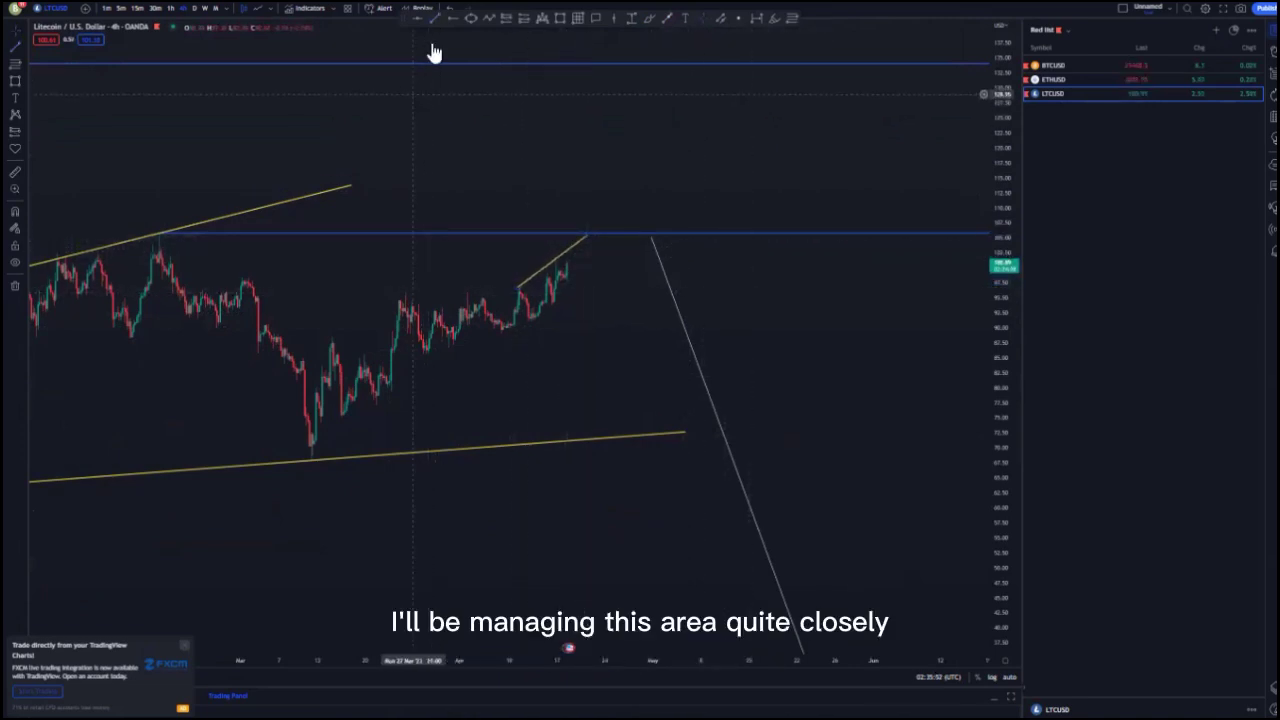
{"action": "left_click", "coordinate": [543, 303]}
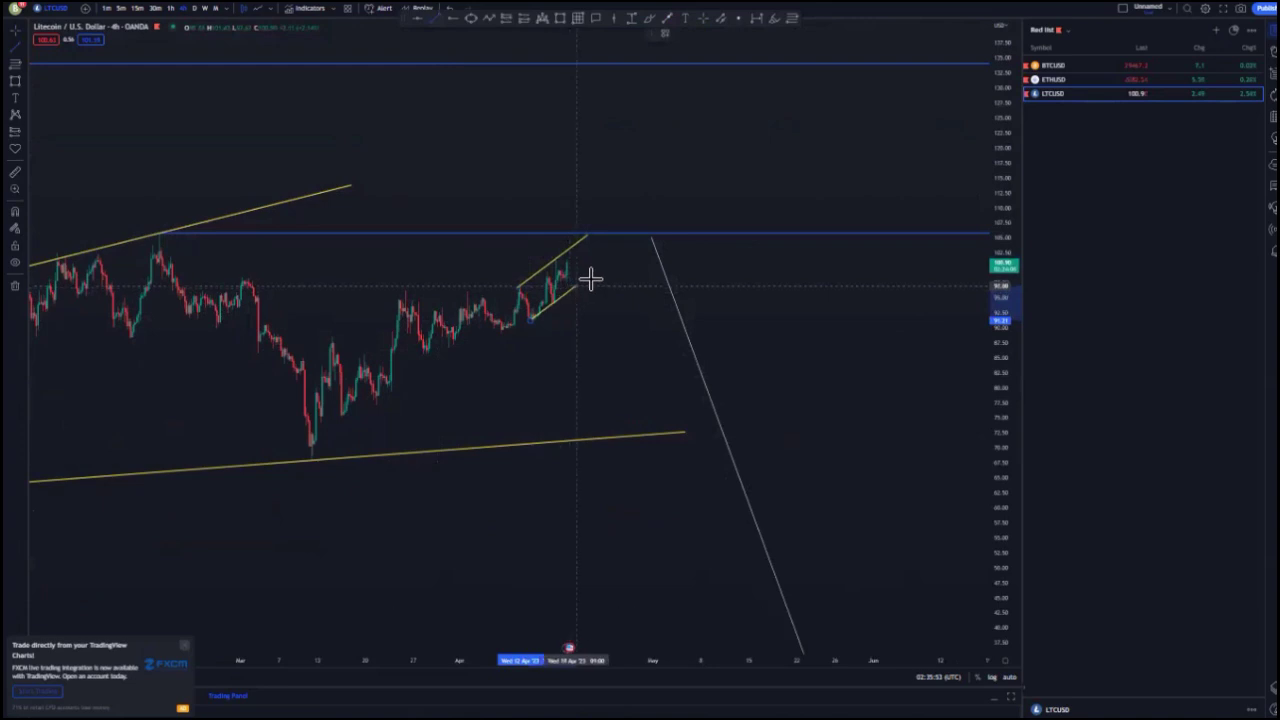
{"action": "left_click", "coordinate": [615, 309]}
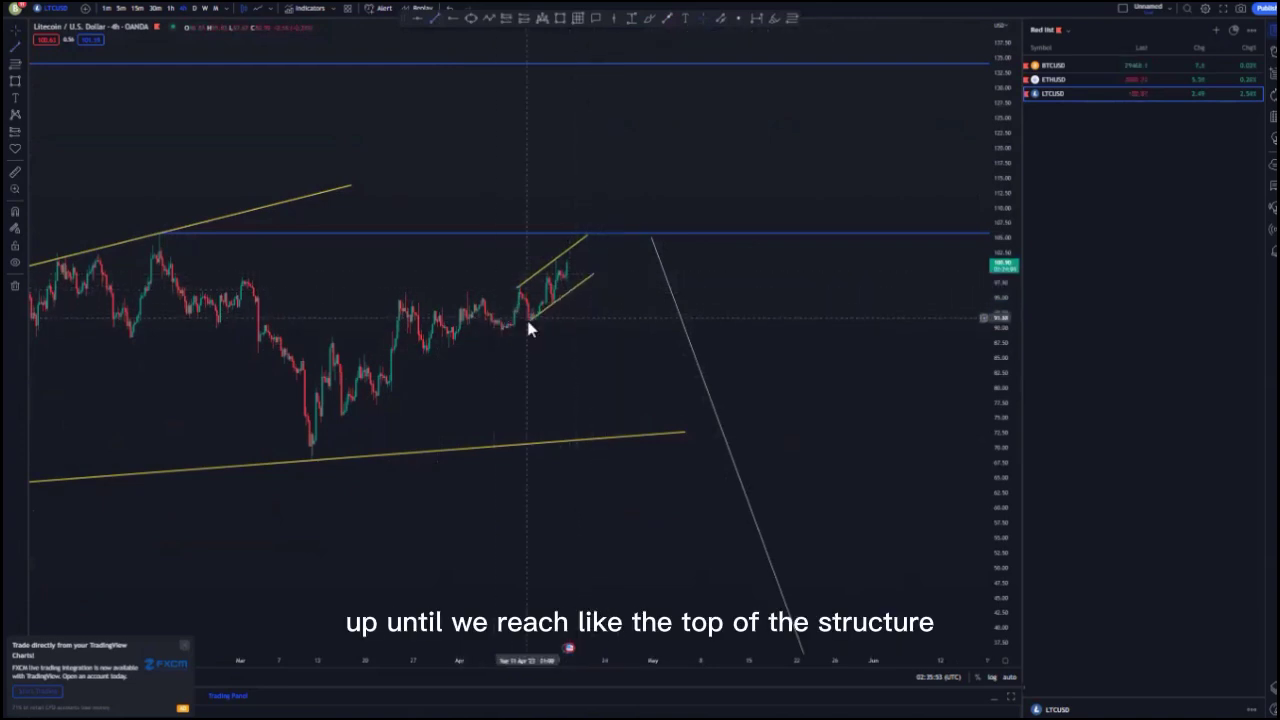
{"action": "left_click", "coordinate": [532, 328]}
{"action": "left_click", "coordinate": [591, 327]}
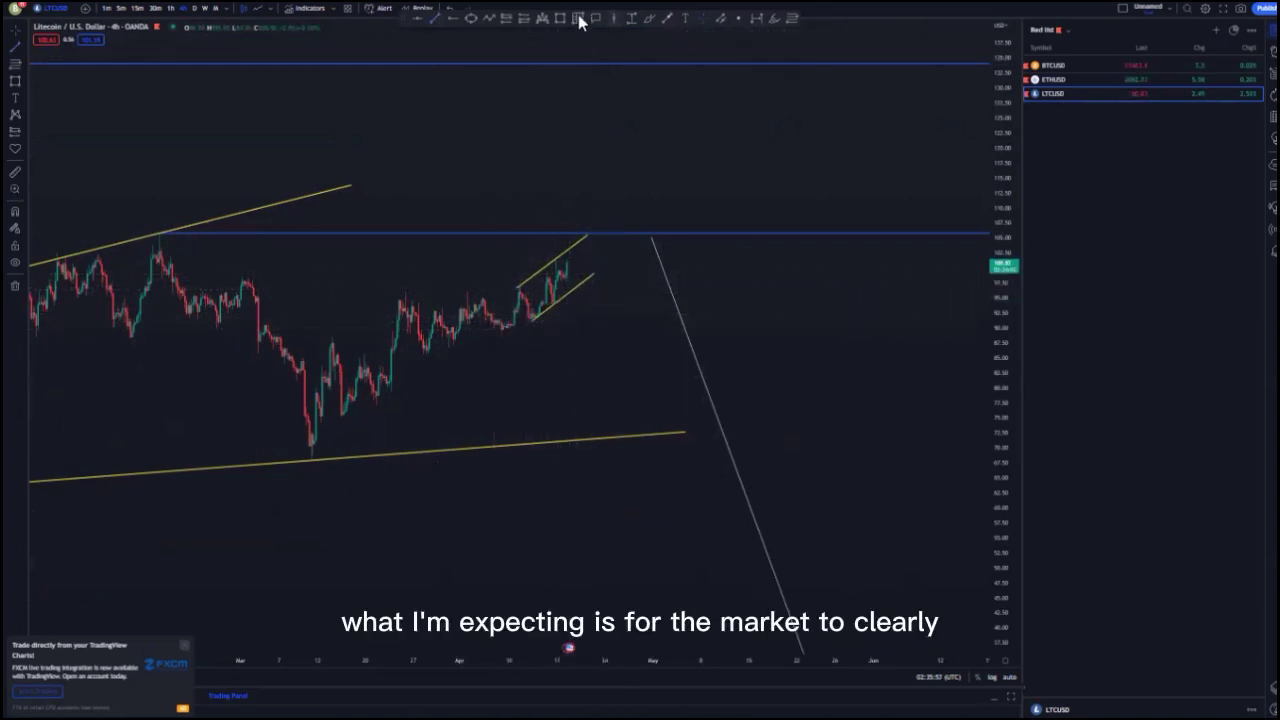
- Brush a zigzag price path inside the small ascending channel up to the resistance ray and extend both channel lines
{"action": "left_click", "coordinate": [568, 262]}
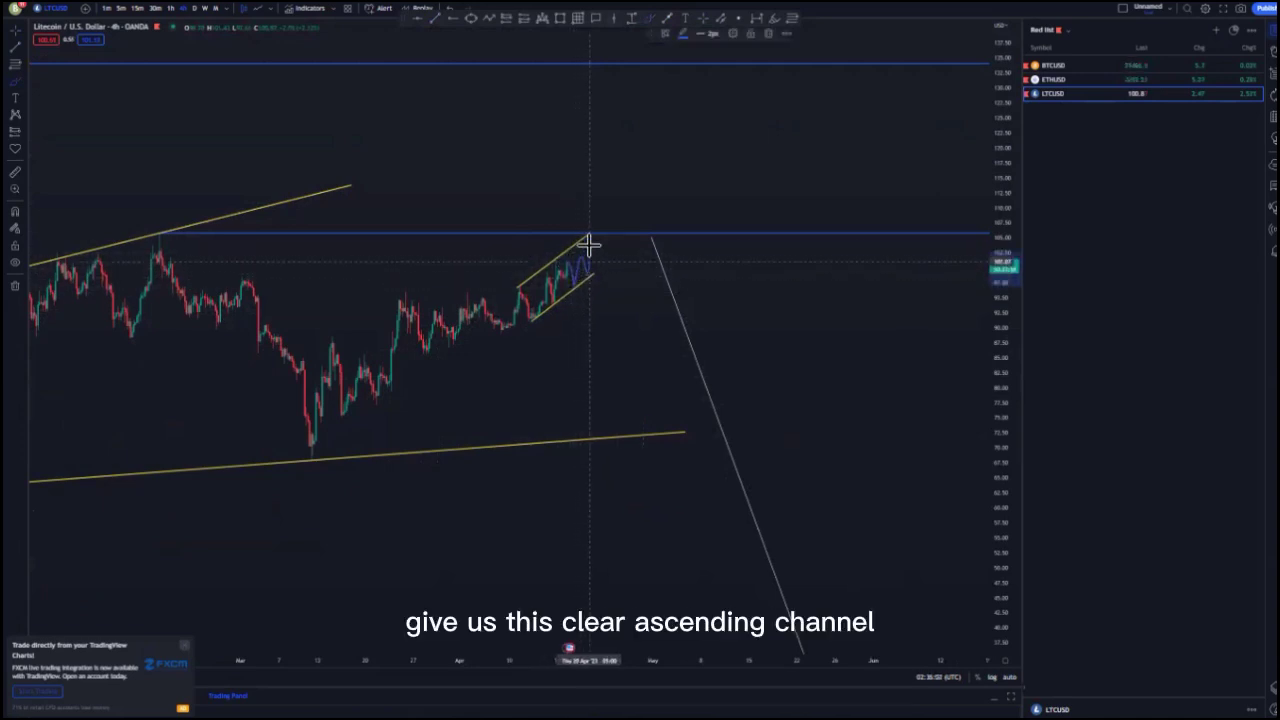
{"action": "left_click_drag", "start_coordinate": [592, 249], "coordinate": [600, 271]}
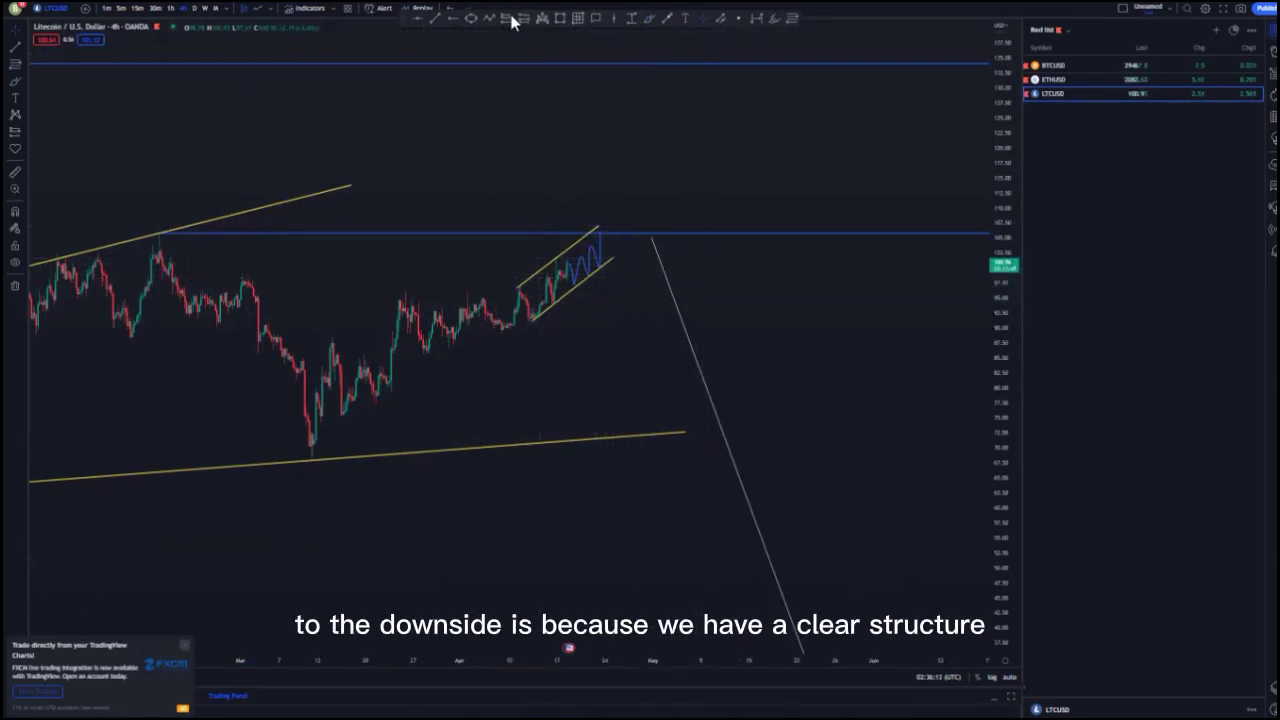
- Place a short position at the resistance ray where the small channel ends, with a 3.29 stop and a 13.62 target
{"action": "left_click", "coordinate": [600, 236]}
{"action": "left_click", "coordinate": [603, 347]}
{"action": "left_click_drag", "start_coordinate": [603, 194], "coordinate": [604, 216]}
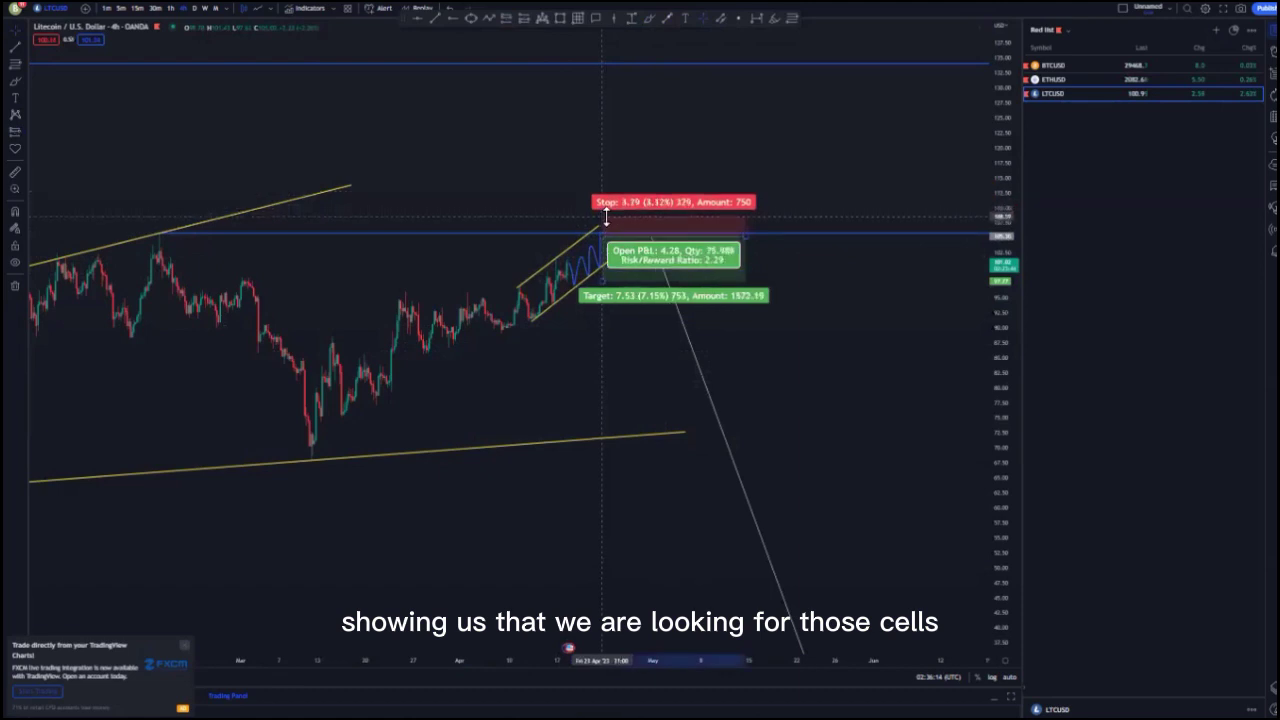
{"action": "left_click_drag", "start_coordinate": [604, 284], "coordinate": [604, 319]}
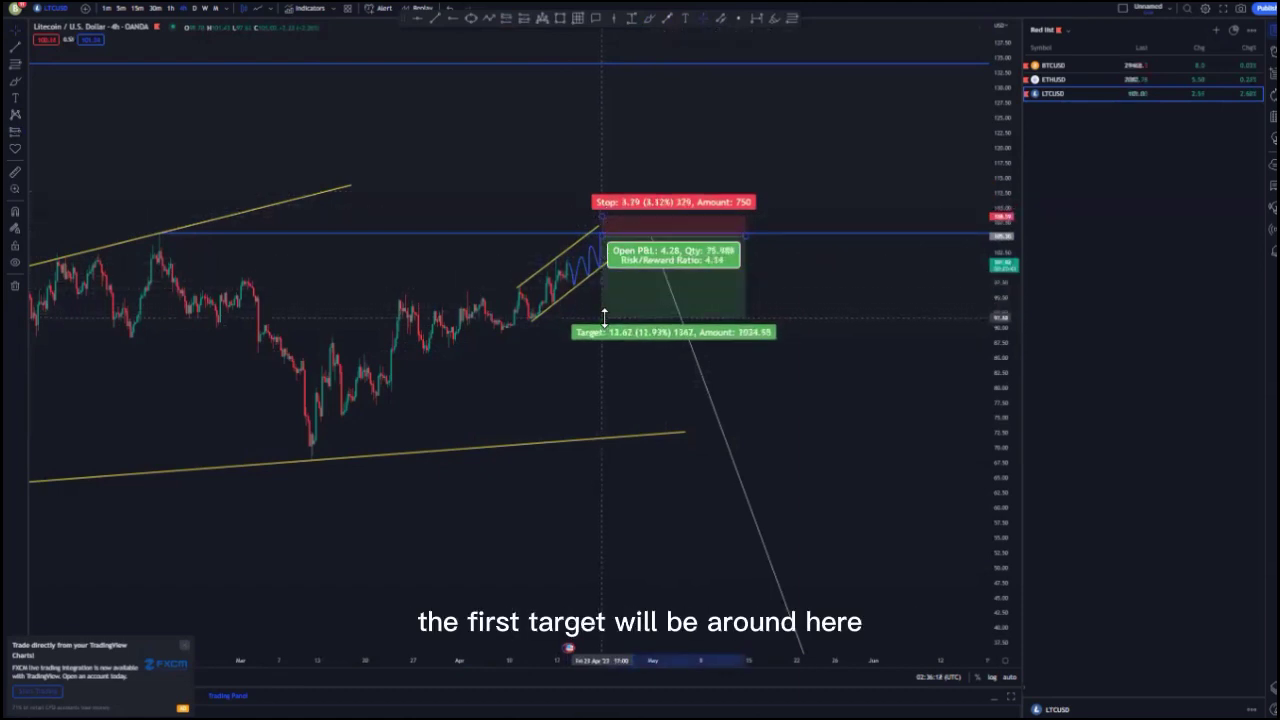
- Draw a horizontal ray from the small channel's starting low and extend the short position's target to 32.58, near the lower yellow trend line
{"action": "left_click", "coordinate": [543, 322]}
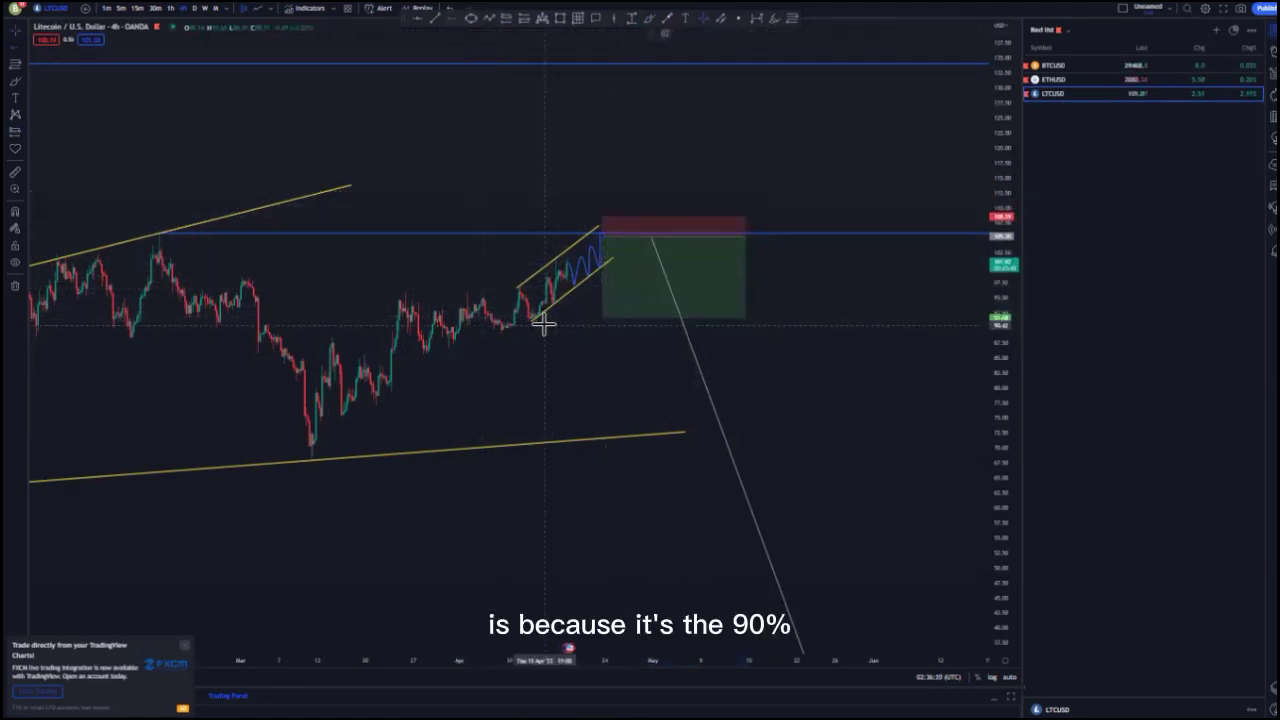
{"action": "left_click", "coordinate": [531, 321]}
{"action": "left_click_drag", "start_coordinate": [596, 358], "coordinate": [555, 427]}
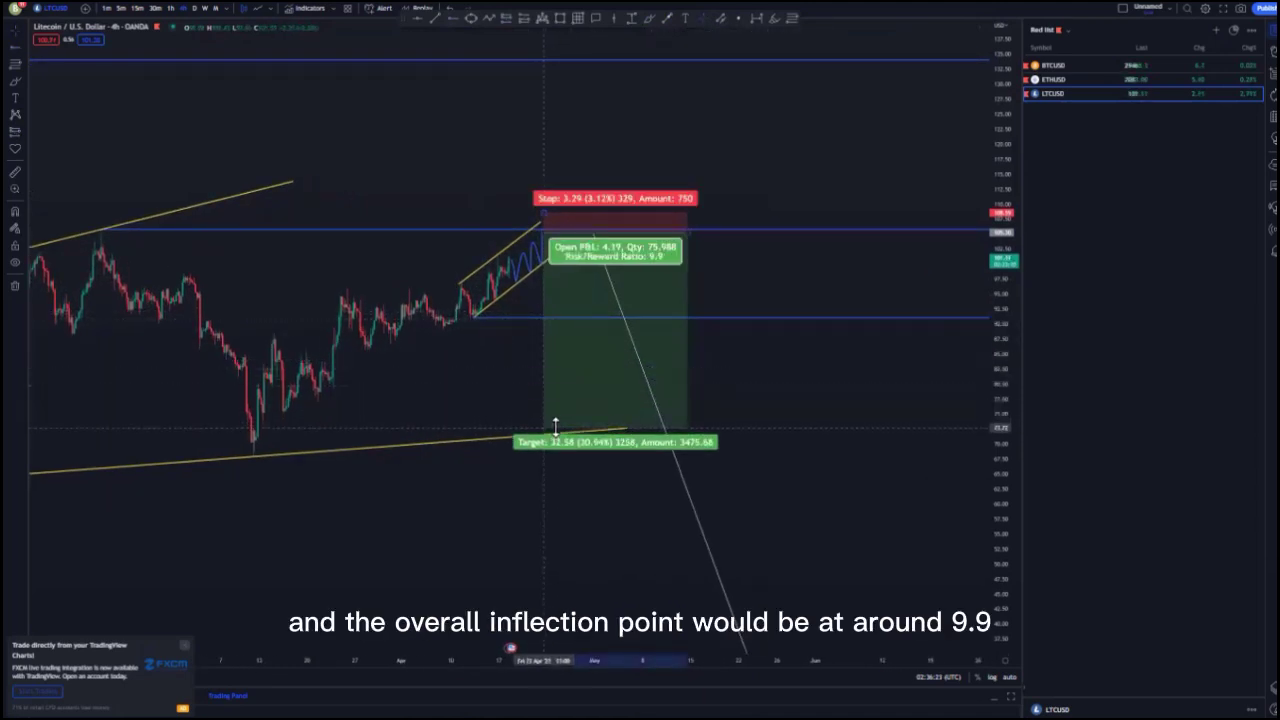
- Draw a horizontal ray at about 60 from the December 2022 low where the lower yellow trend line starts
{"action": "left_click", "coordinate": [466, 458]}
{"action": "scroll", "coordinate": [473, 432], "scroll_direction": "down", "scroll_amount": 7}
{"action": "left_click_drag", "start_coordinate": [474, 432], "coordinate": [305, 363]}
{"action": "scroll", "coordinate": [390, 366], "scroll_direction": "down", "scroll_amount": 7}
{"action": "left_click_drag", "start_coordinate": [991, 260], "coordinate": [991, 490]}
{"action": "left_click_drag", "start_coordinate": [770, 445], "coordinate": [646, 410]}
{"action": "left_click", "coordinate": [583, 374]}
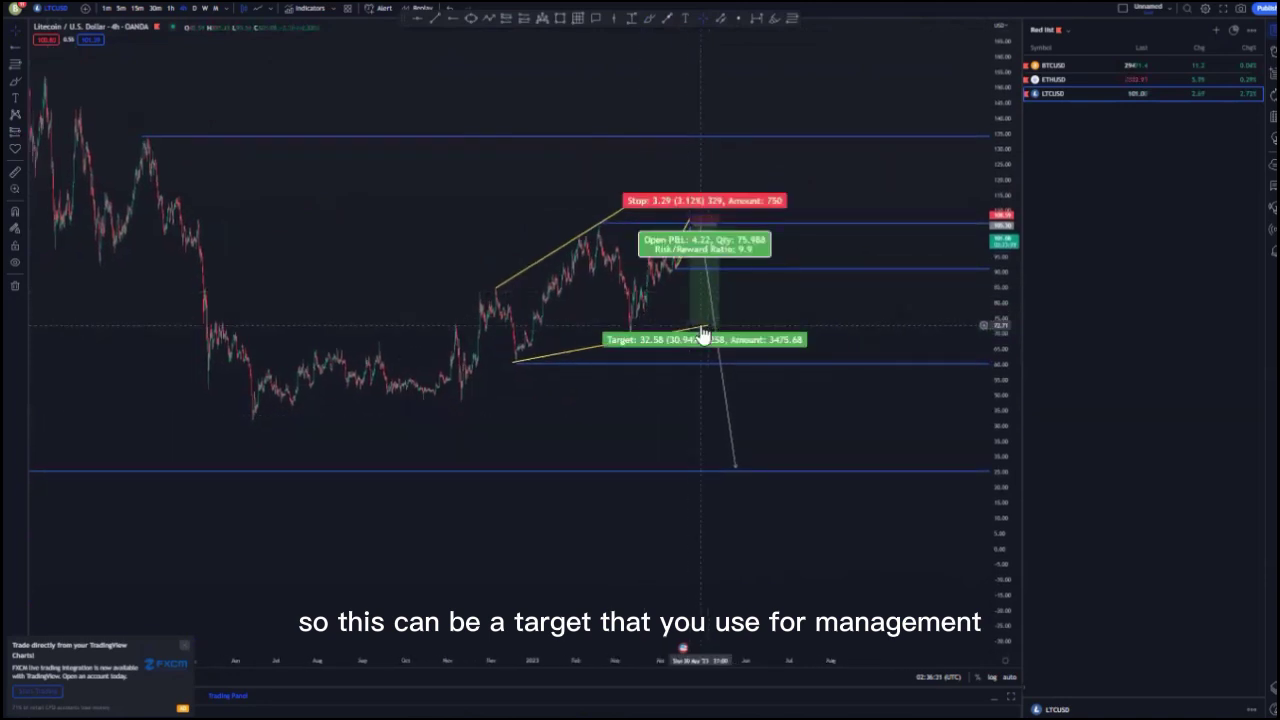
- Extend the short position's target down to the lowest horizontal support line at about 25
{"action": "left_click_drag", "start_coordinate": [688, 350], "coordinate": [690, 468]}
{"action": "scroll", "coordinate": [613, 404], "scroll_direction": "down", "scroll_amount": 2}
{"action": "scroll", "coordinate": [613, 404], "scroll_direction": "down", "scroll_amount": 1}
{"action": "left_click_drag", "start_coordinate": [990, 342], "coordinate": [990, 470]}
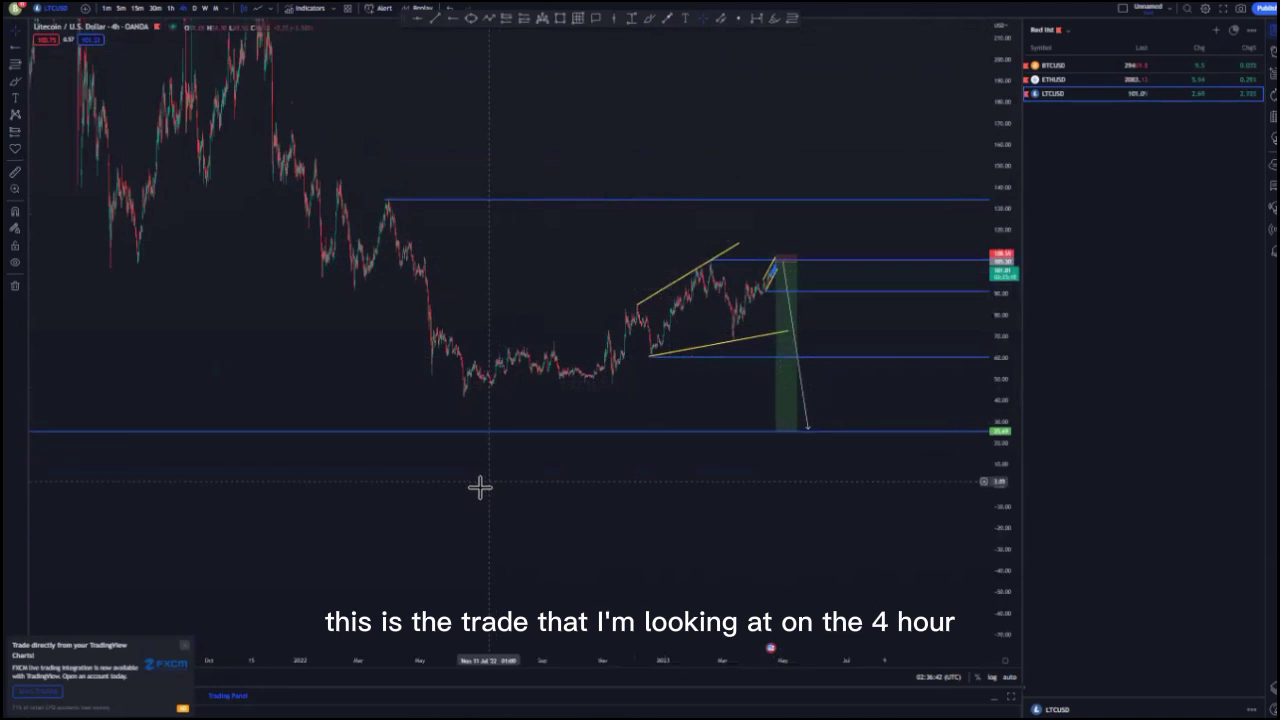
- Switch to the 1-hour timeframe and draw a rising trend line from the March 2023 low under the April lows
{"action": "left_click", "coordinate": [172, 10]}
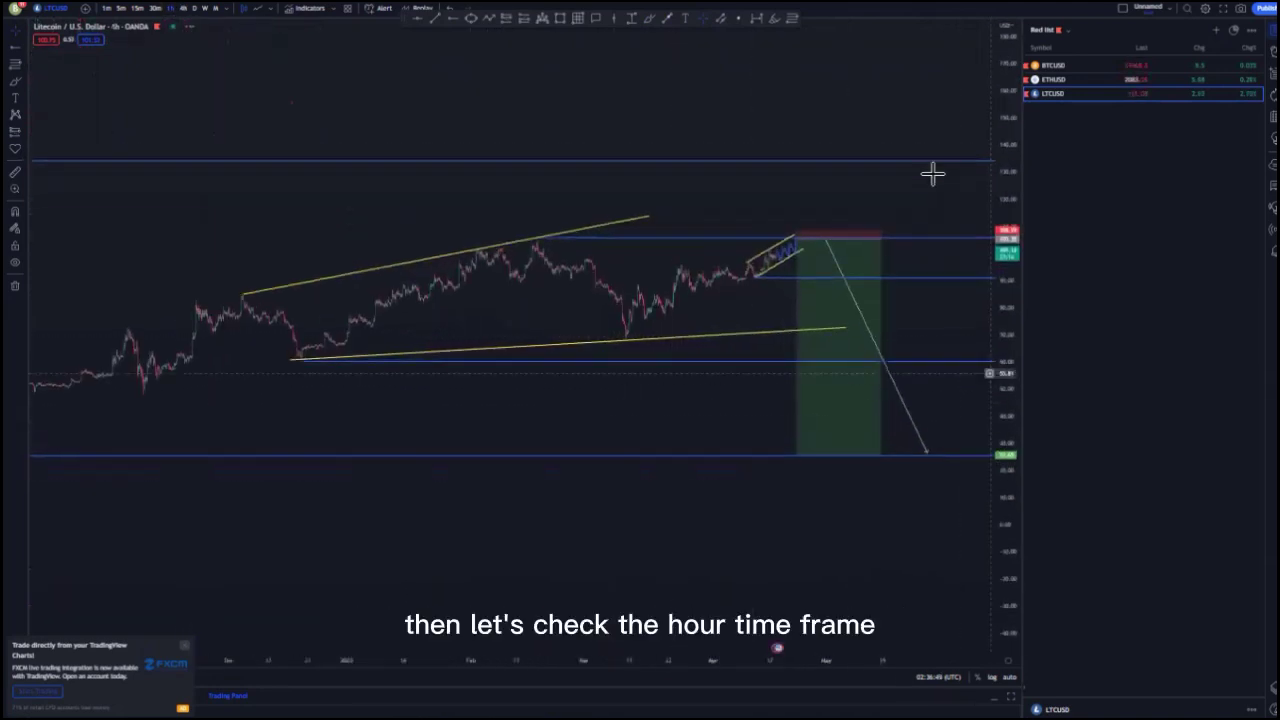
{"action": "left_click_drag", "start_coordinate": [1010, 448], "coordinate": [968, 275]}
{"action": "scroll", "coordinate": [840, 408], "scroll_direction": "up", "scroll_amount": 2}
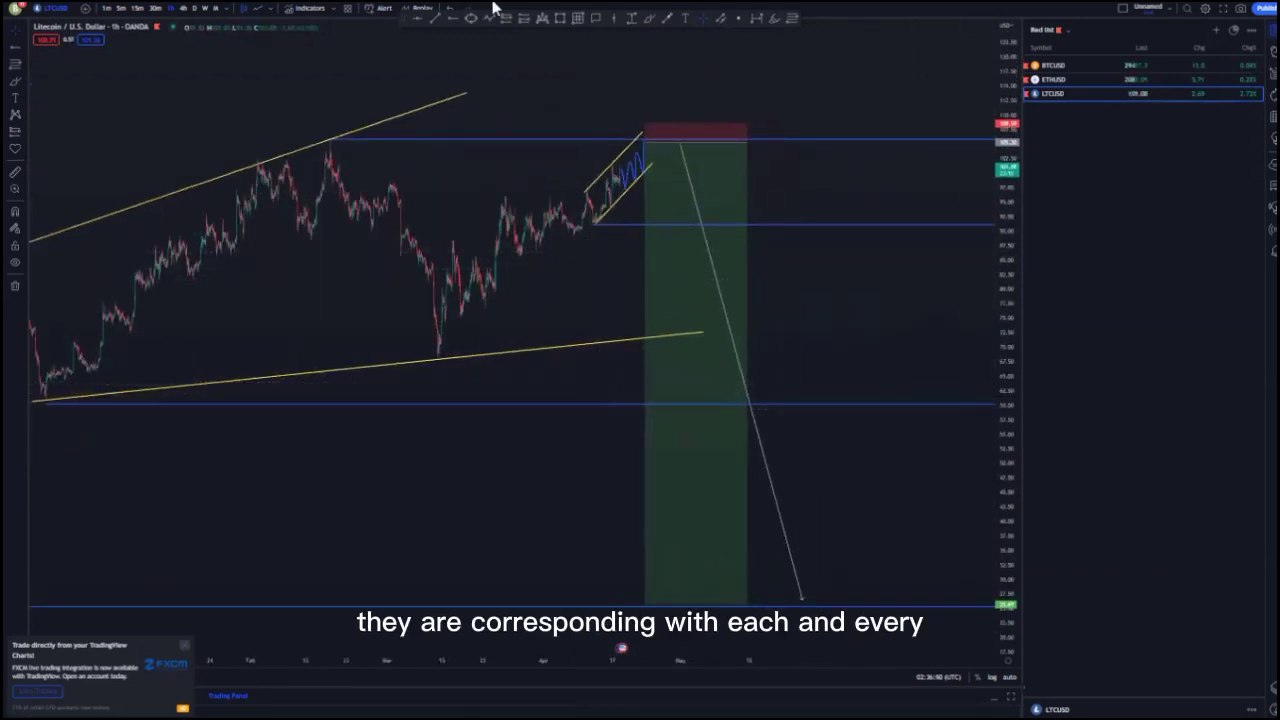
{"action": "left_click_drag", "start_coordinate": [438, 350], "coordinate": [648, 178]}
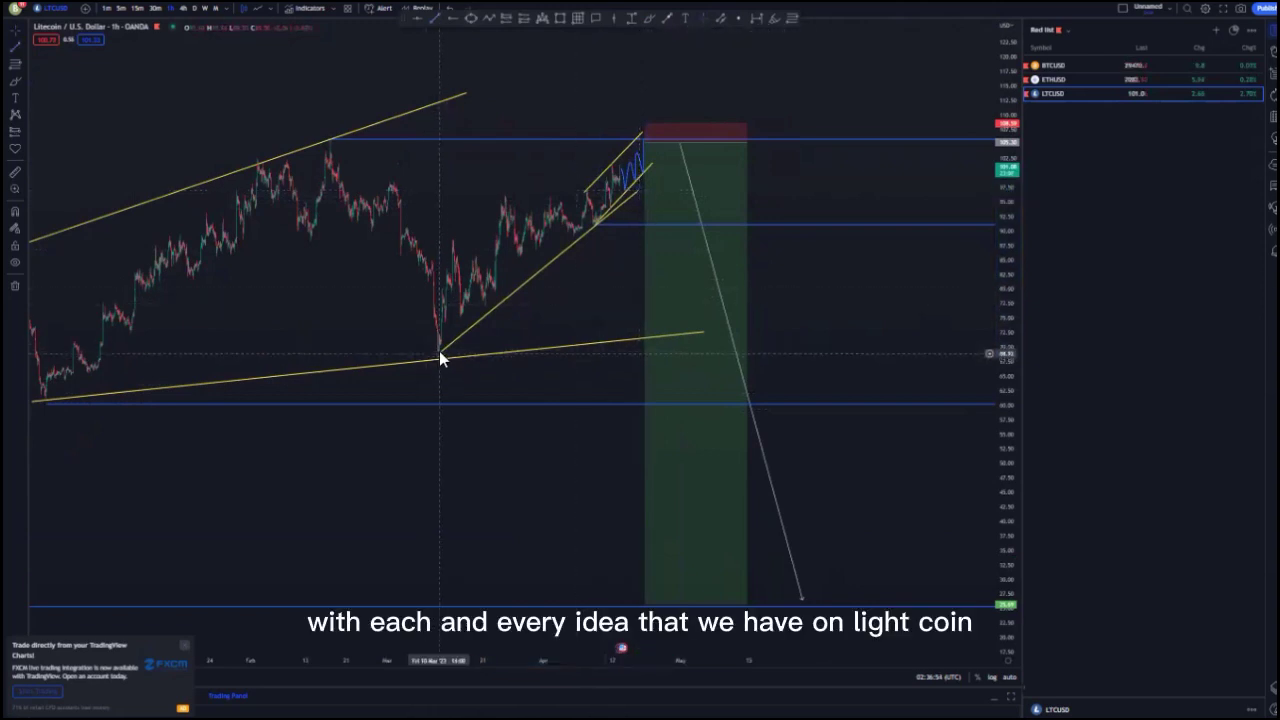
- Draw a rising trend line over the March and April 2023 highs, adjust its start point and extend it above the resistance ray
{"action": "left_click", "coordinate": [436, 19]}
{"action": "left_click_drag", "start_coordinate": [421, 250], "coordinate": [582, 140]}
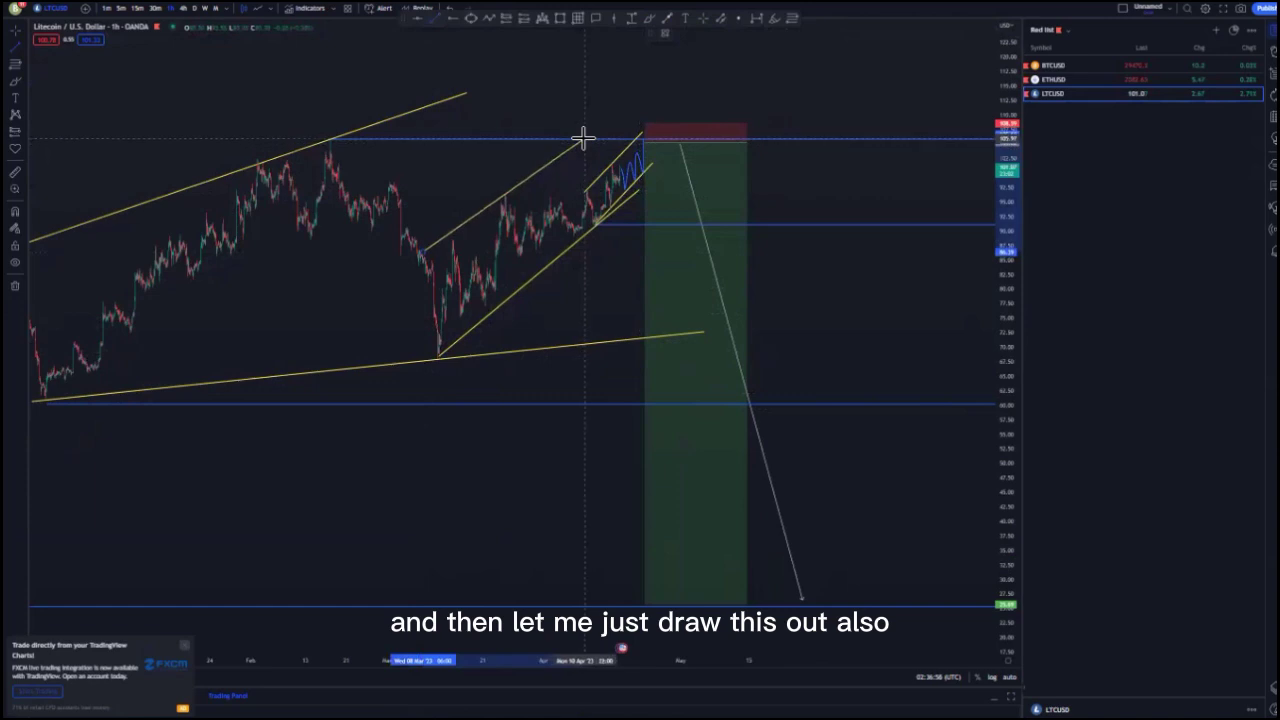
{"action": "left_click", "coordinate": [426, 253]}
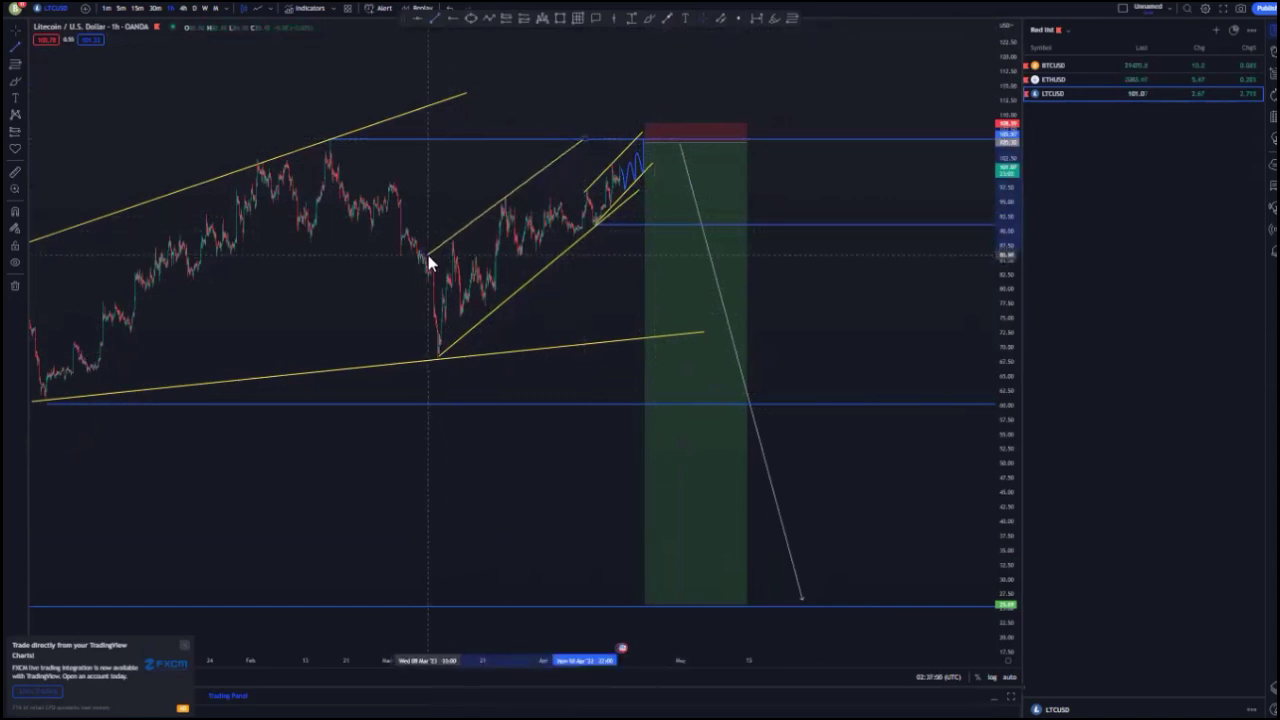
{"action": "left_click_drag", "start_coordinate": [595, 130], "coordinate": [616, 117]}
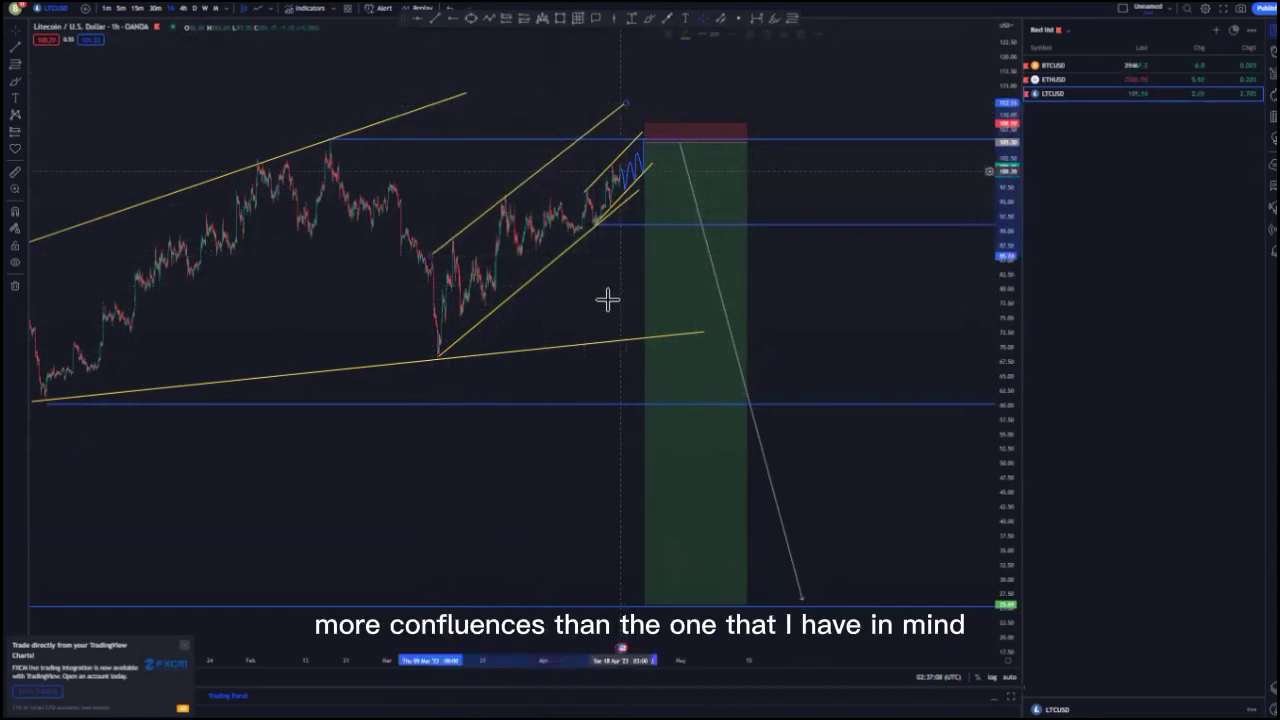
- Extend the upper yellow trend line to mid-April 2023 and lengthen the rising line from the March low into the short position
{"action": "scroll", "coordinate": [642, 300], "scroll_direction": "down", "scroll_amount": 2}
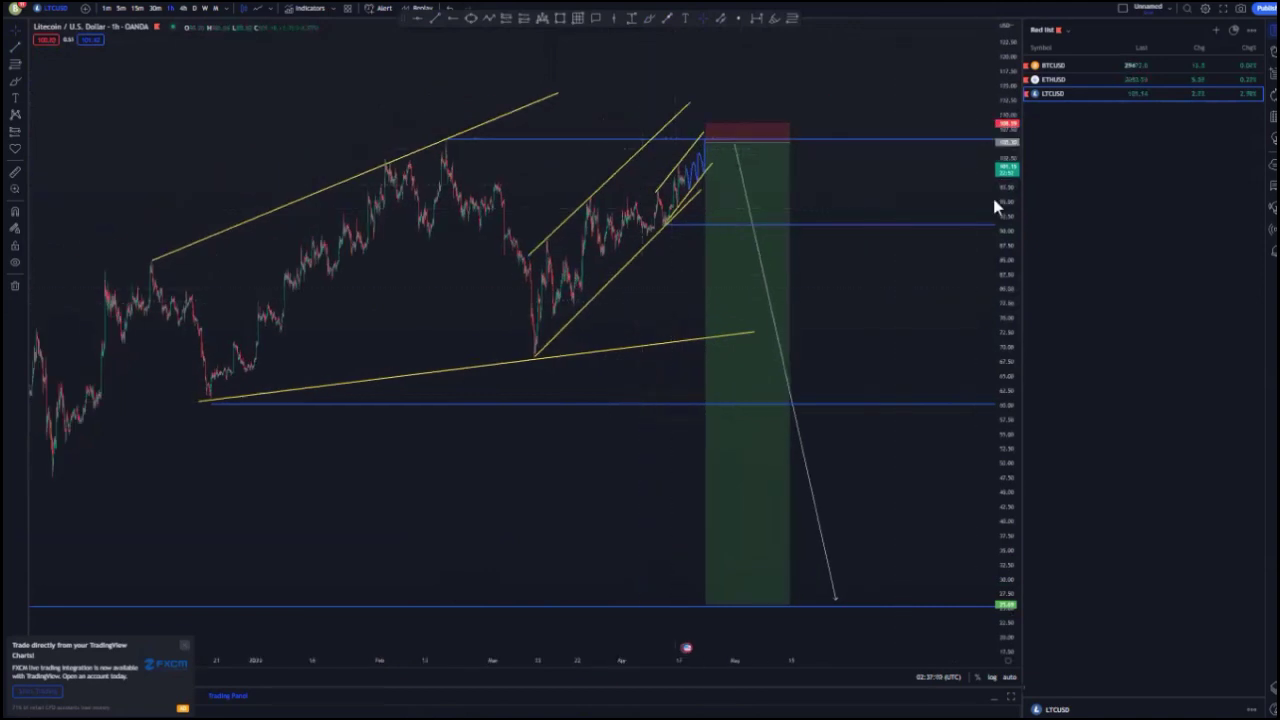
{"action": "left_click_drag", "start_coordinate": [998, 204], "coordinate": [998, 290]}
{"action": "left_click_drag", "start_coordinate": [558, 137], "coordinate": [667, 101]}
{"action": "mouse_move", "coordinate": [702, 217]}
{"action": "left_mouse_down"}
{"action": "mouse_move", "coordinate": [721, 199]}
{"action": "mouse_move", "coordinate": [700, 178]}
{"action": "left_mouse_up"}
- Brush small circles around the ends of the larger and smaller channels' upper lines as possible entry points
{"action": "left_click", "coordinate": [833, 208]}
{"action": "left_click", "coordinate": [650, 18]}
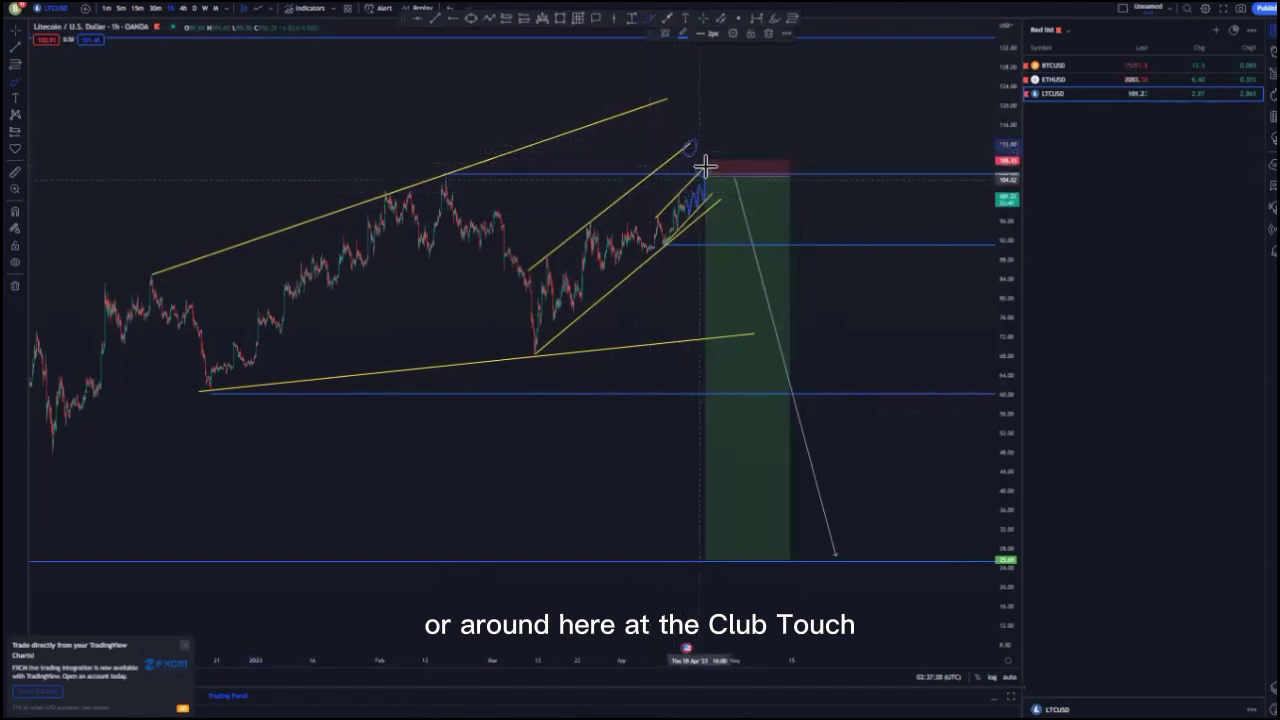
{"action": "left_click", "coordinate": [703, 19]}
- Move the short position up to the larger channel's upper line, set its stop to 4.10 and extend its target near the lowest support
{"action": "left_click_drag", "start_coordinate": [719, 248], "coordinate": [706, 216]}
{"action": "left_click", "coordinate": [851, 91]}
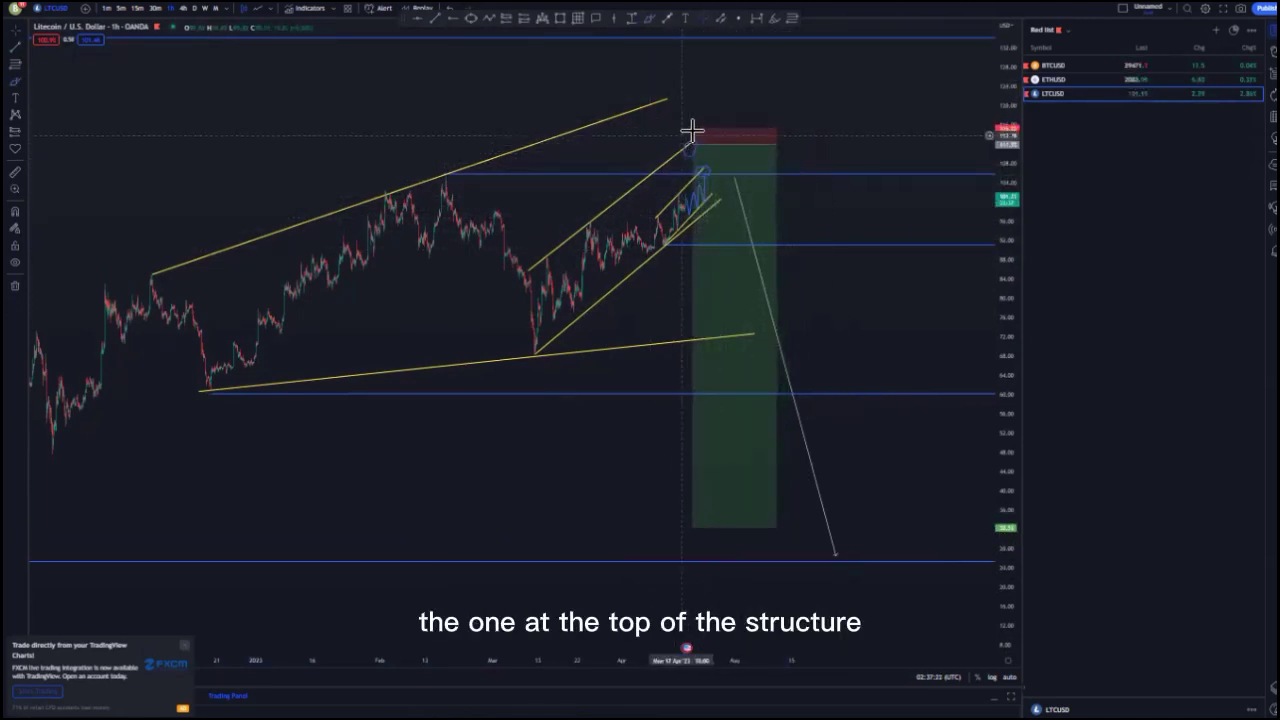
{"action": "left_click_drag", "start_coordinate": [693, 128], "coordinate": [693, 124]}
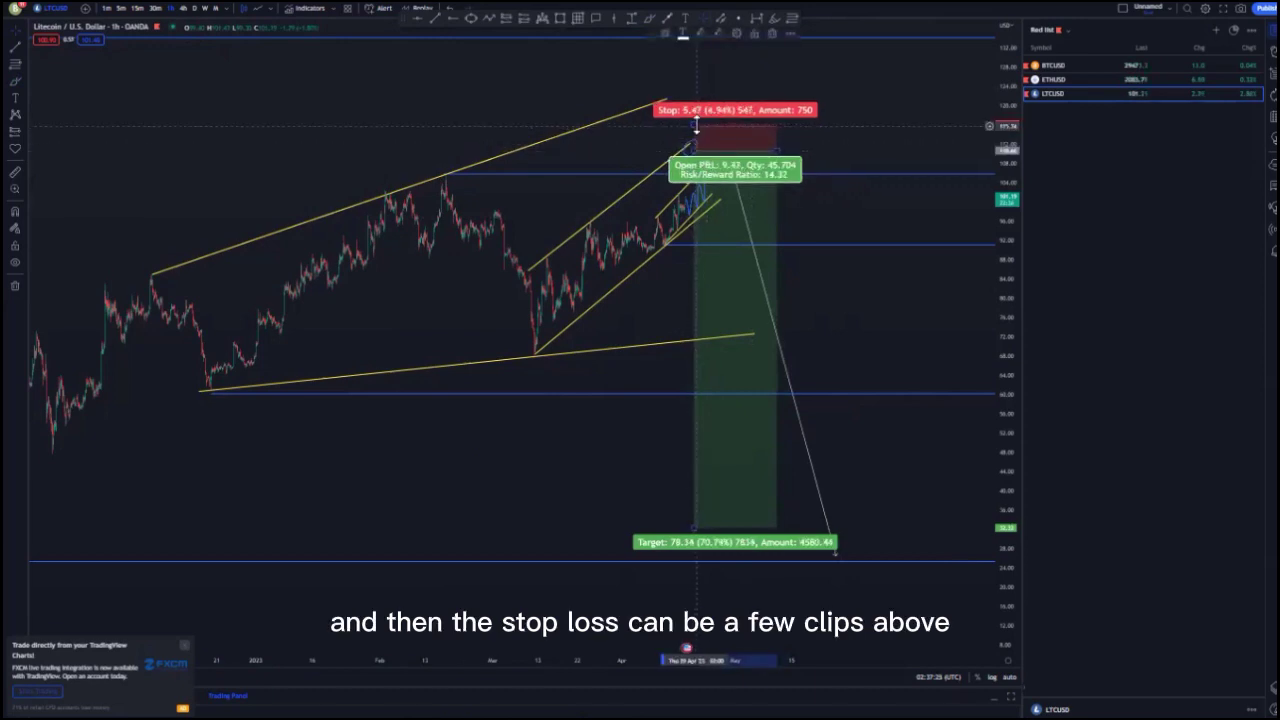
{"action": "left_click_drag", "start_coordinate": [694, 122], "coordinate": [696, 129]}
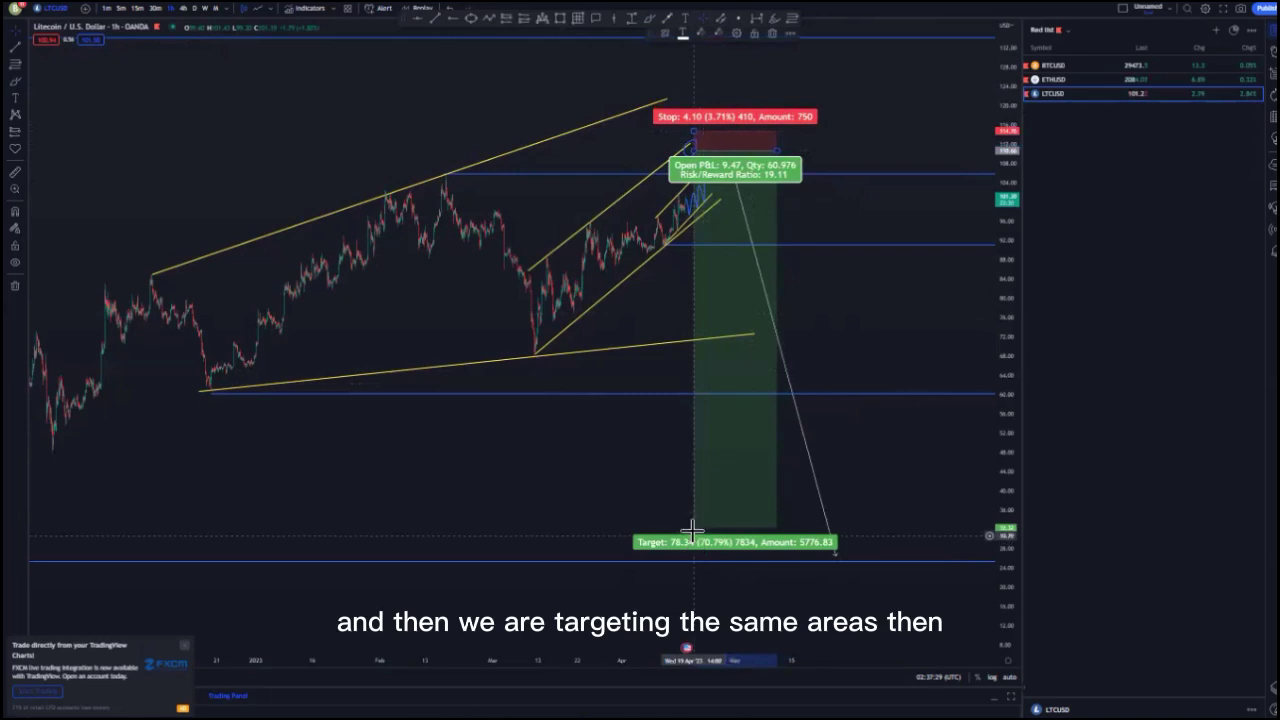
{"action": "left_click_drag", "start_coordinate": [693, 533], "coordinate": [693, 553]}
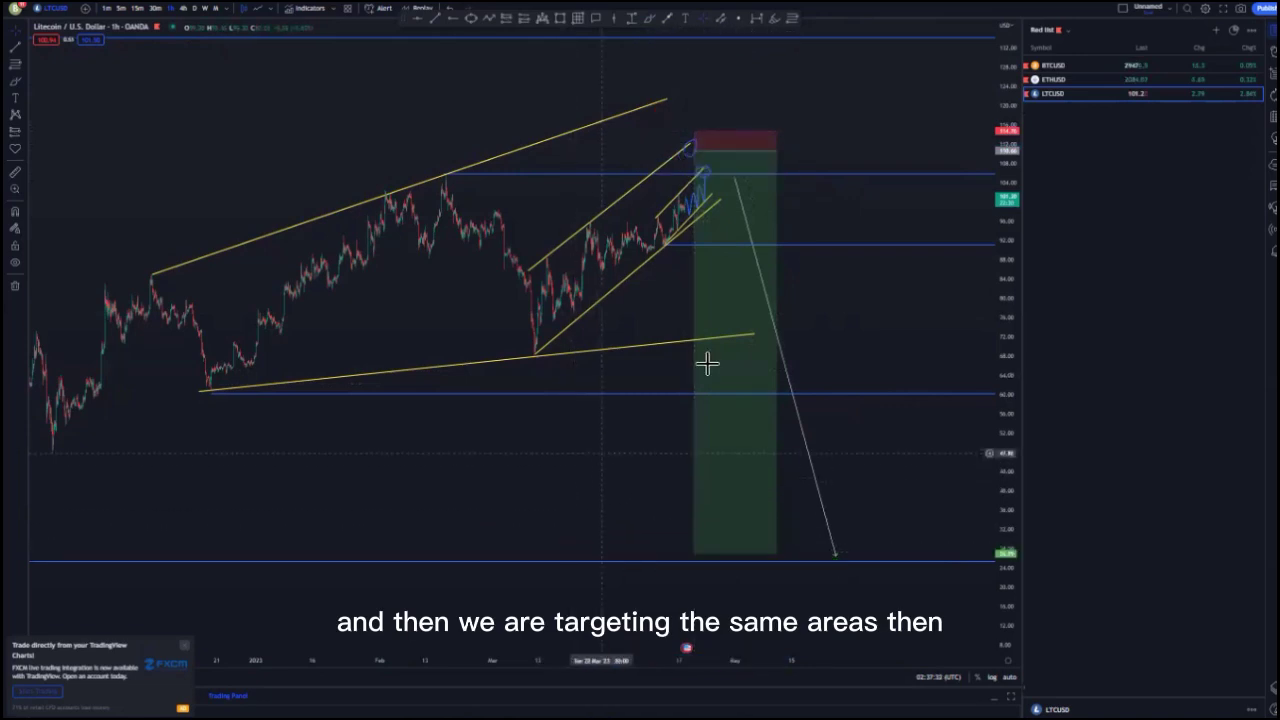
- Switch to the 4-hour timeframe and draw a small rectangle over the spring 2022 peak where the upper horizontal ray starts
{"action": "left_click_drag", "start_coordinate": [1003, 281], "coordinate": [999, 420]}
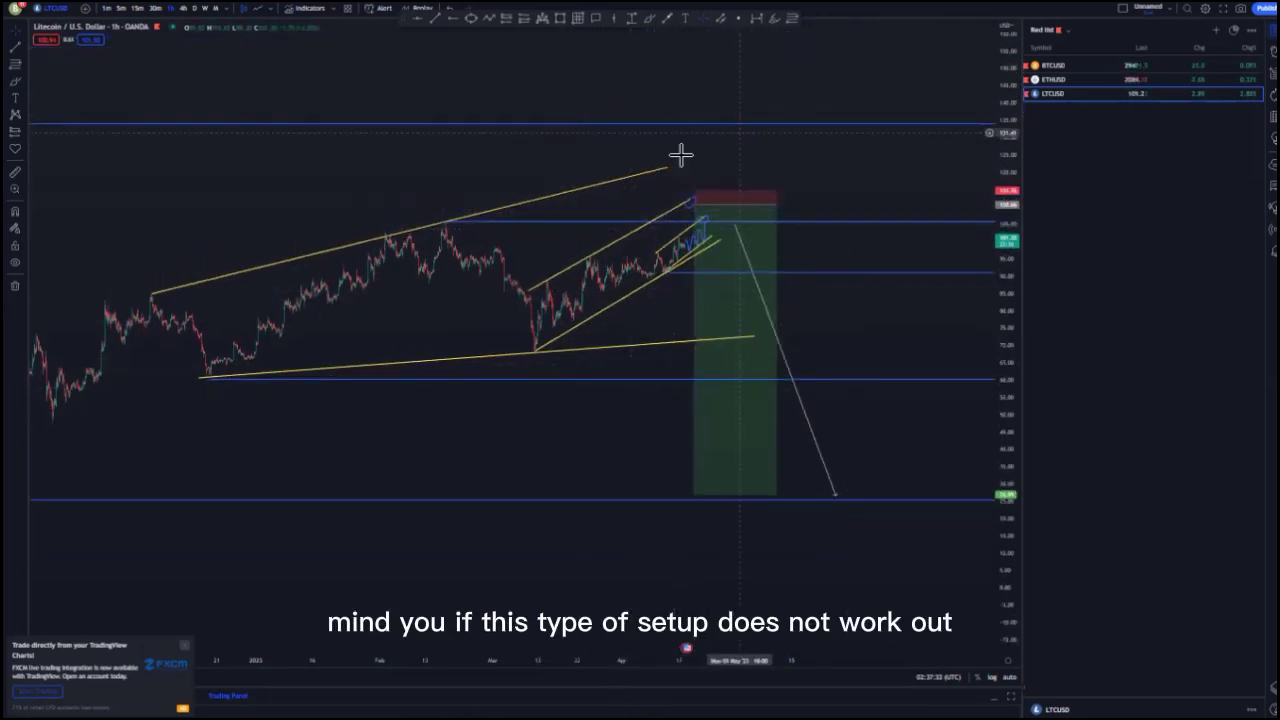
{"action": "left_click_drag", "start_coordinate": [273, 181], "coordinate": [414, 186]}
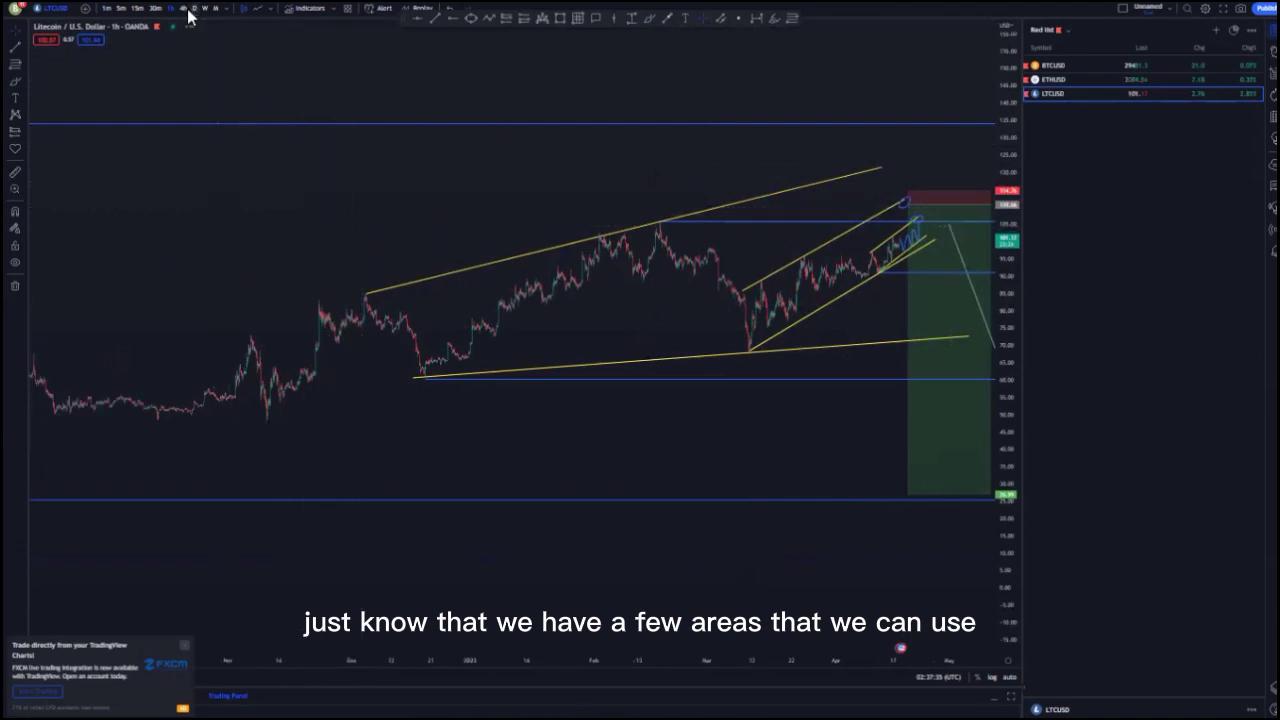
{"action": "left_click_drag", "start_coordinate": [592, 309], "coordinate": [448, 309]}
{"action": "scroll", "coordinate": [925, 312], "scroll_direction": "up", "scroll_amount": 2}
{"action": "left_click_drag", "start_coordinate": [991, 163], "coordinate": [991, 308]}
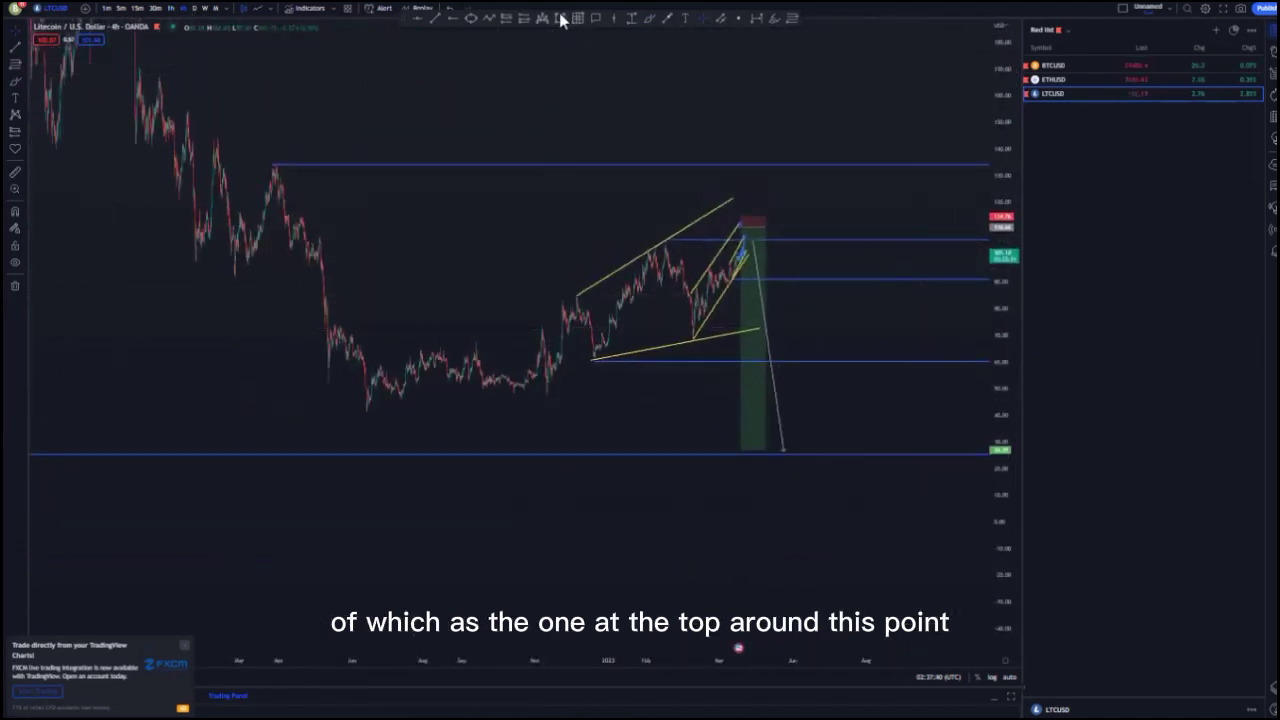
{"action": "left_click_drag", "start_coordinate": [259, 158], "coordinate": [301, 174]}
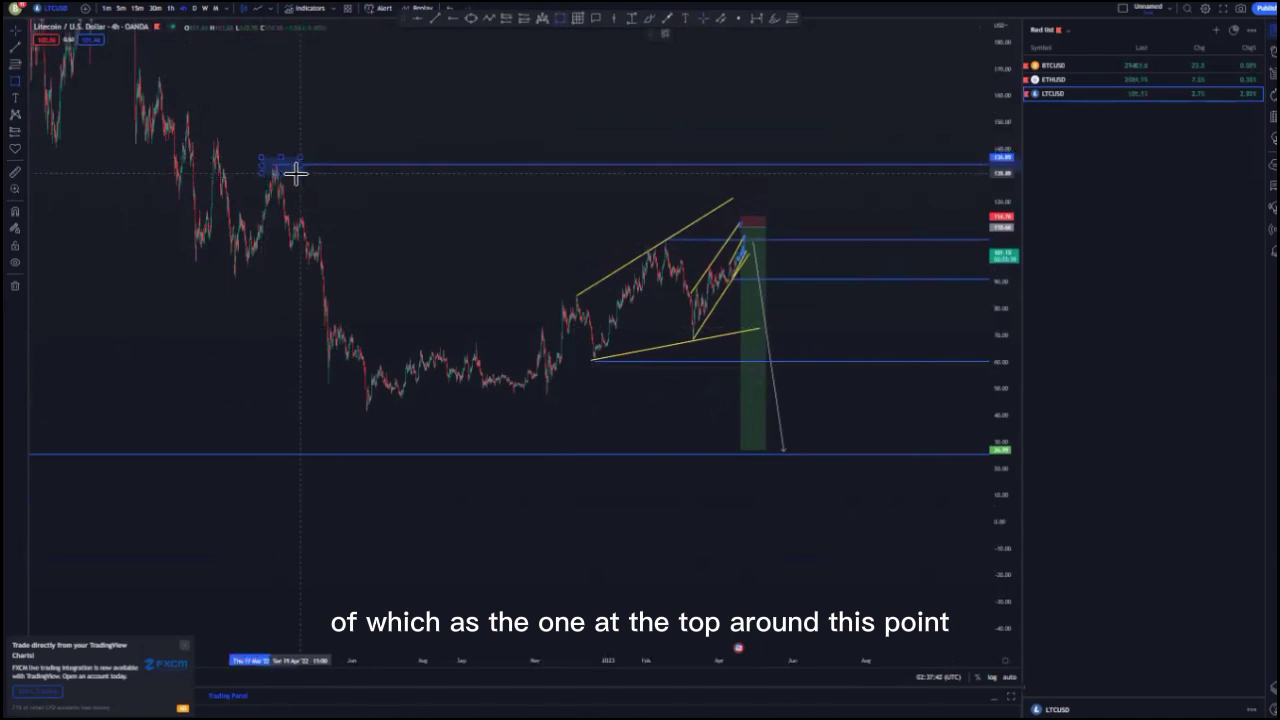
{"action": "left_click_drag", "start_coordinate": [434, 213], "coordinate": [283, 252]}
{"action": "scroll", "coordinate": [636, 252], "scroll_direction": "down", "scroll_amount": 2}
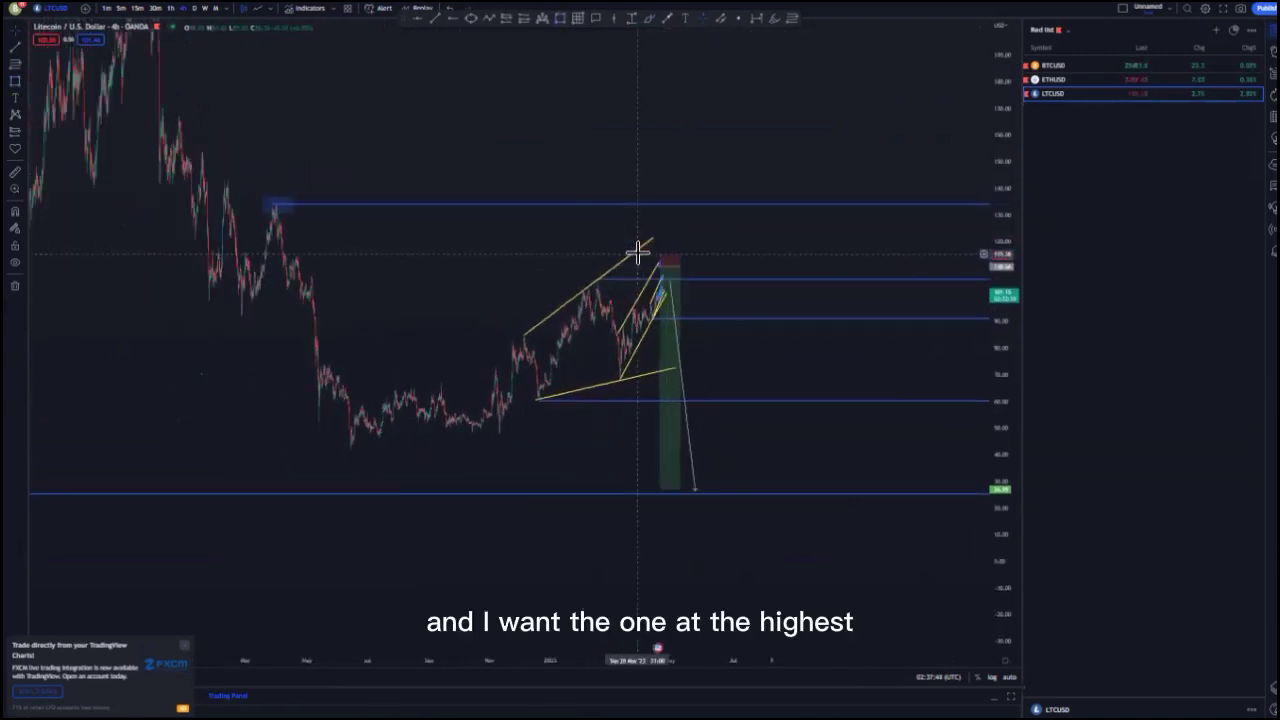
{"action": "left_click_drag", "start_coordinate": [991, 80], "coordinate": [994, 282]}
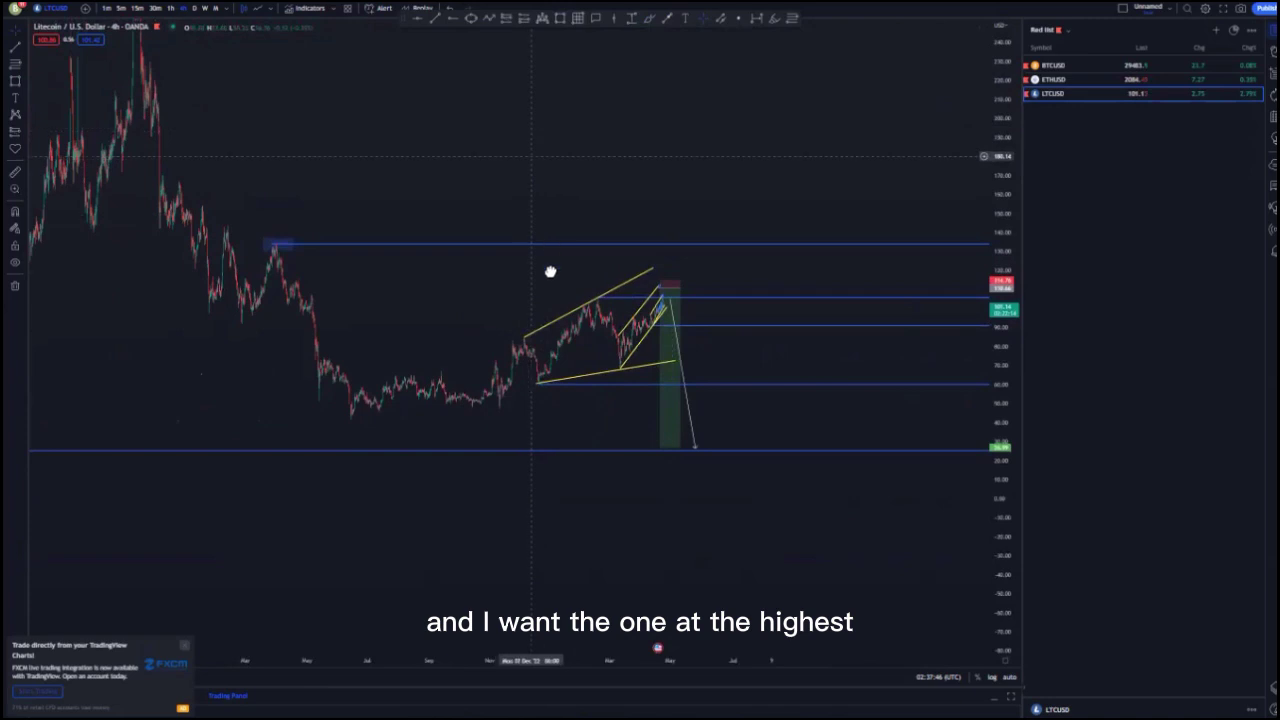